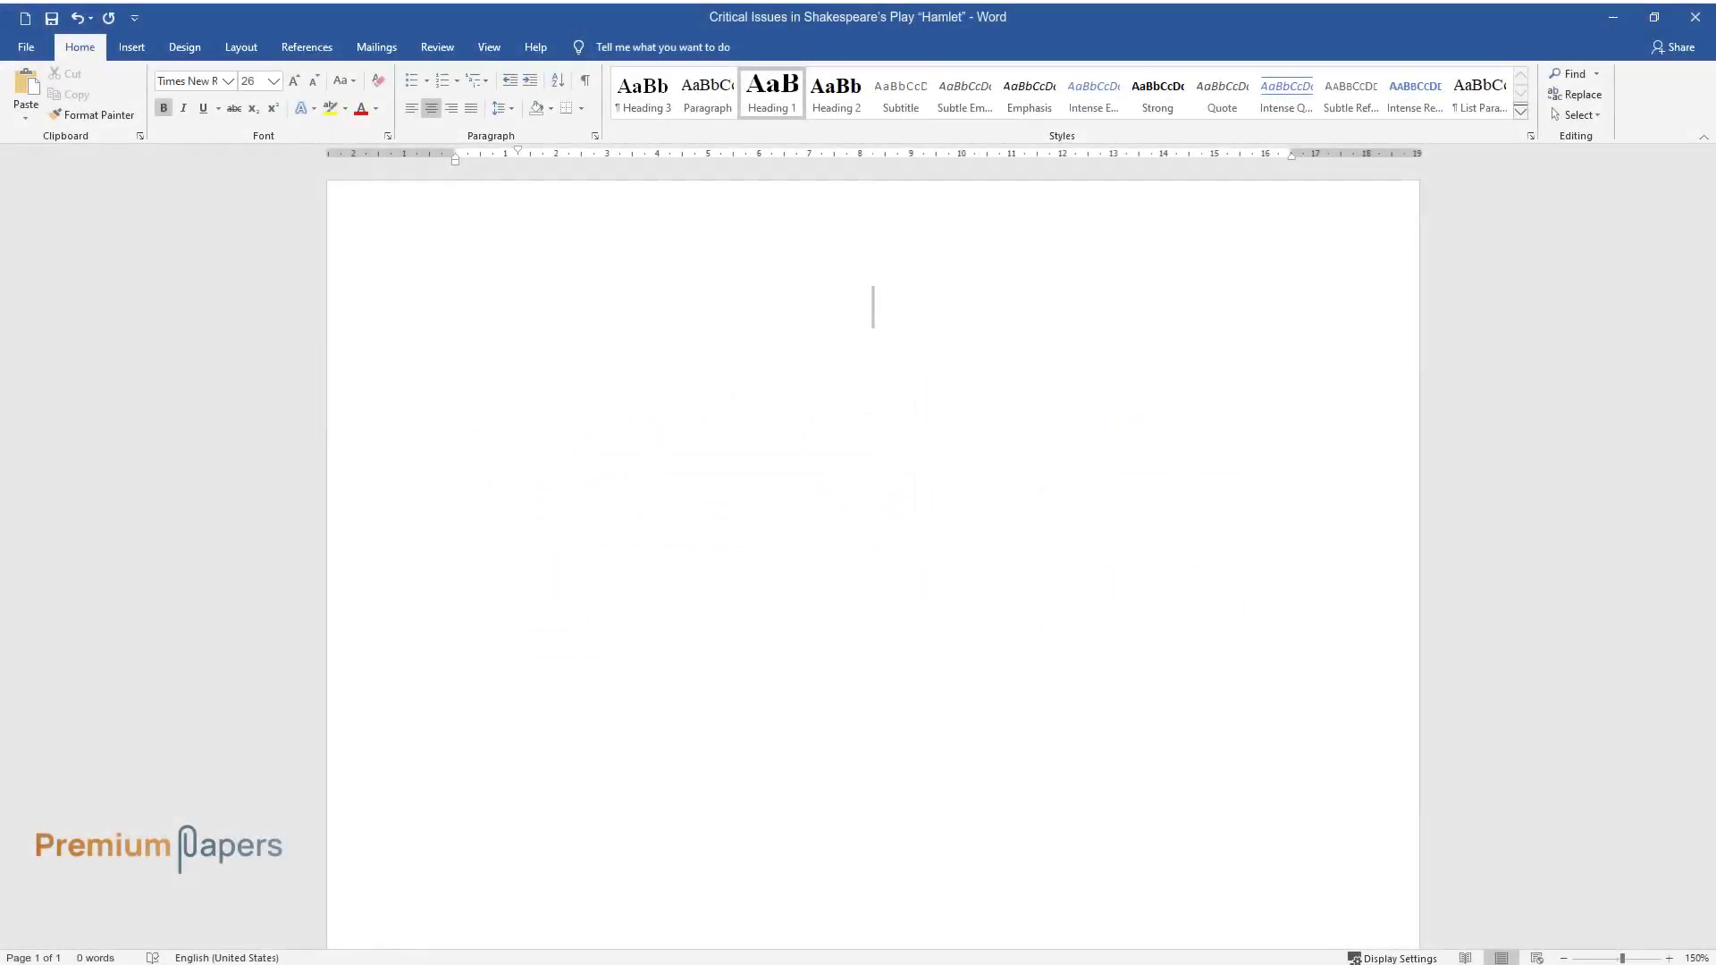
Type the title "Critical Issues in Shakespeare's Play 'Hamlet'" at the top of the page
text(Critical Issue)
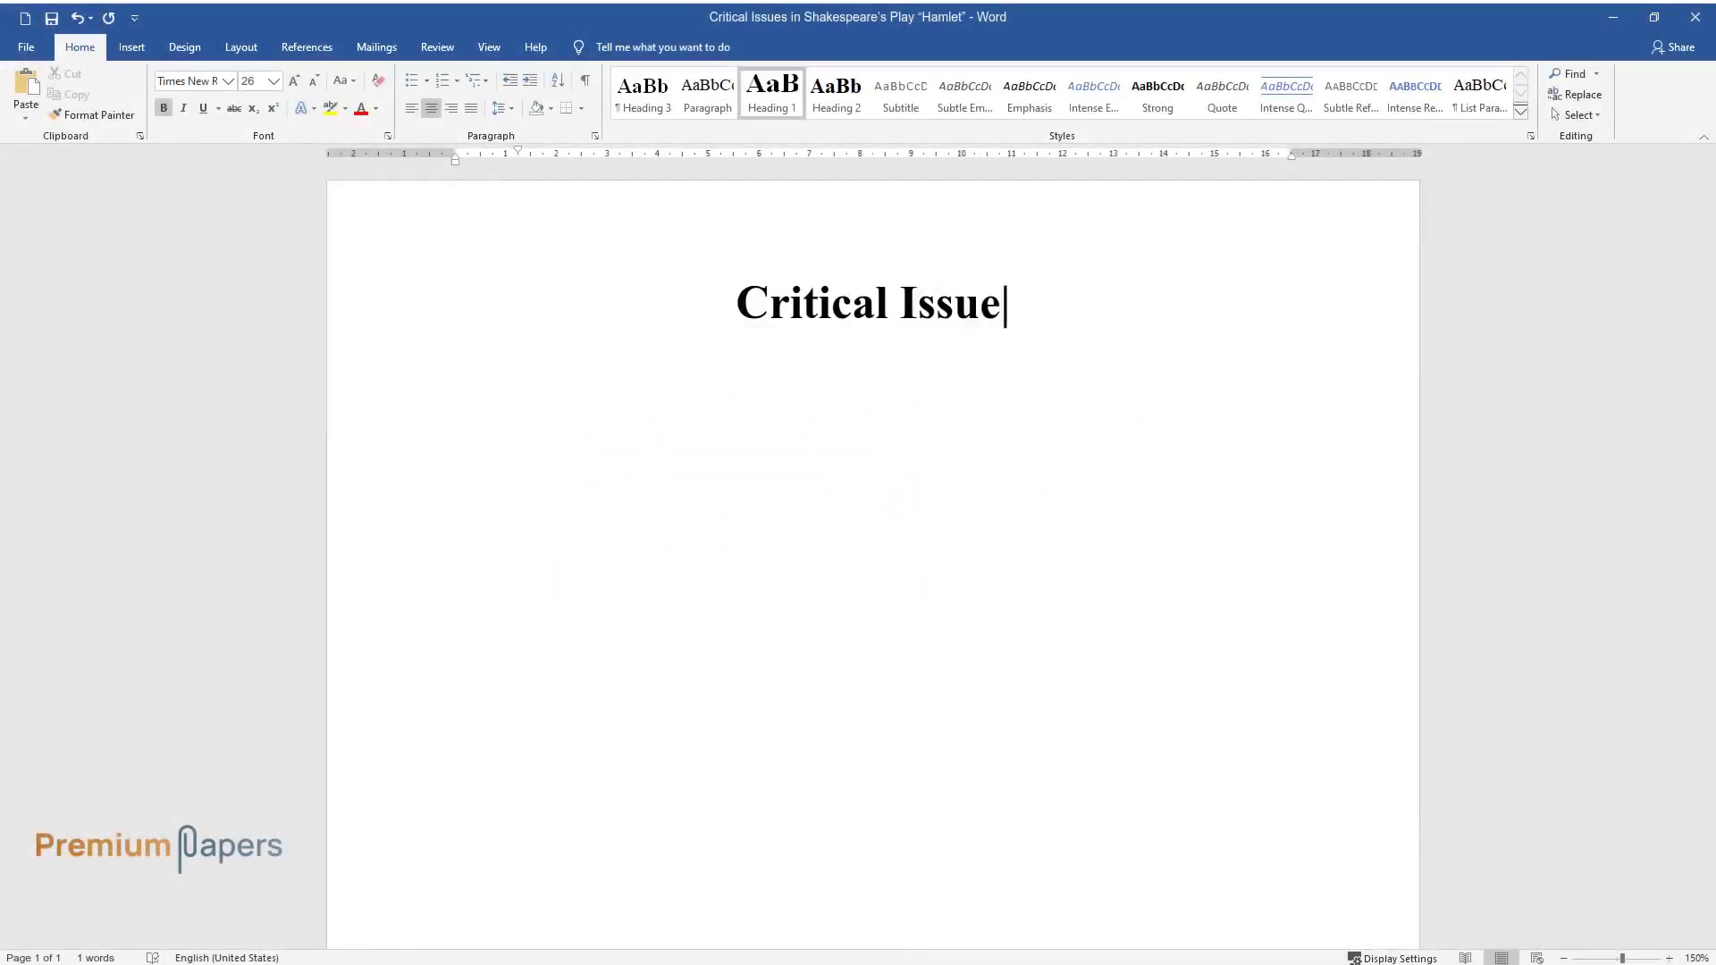
text(s in Shakespeare's Play "Hamlet")
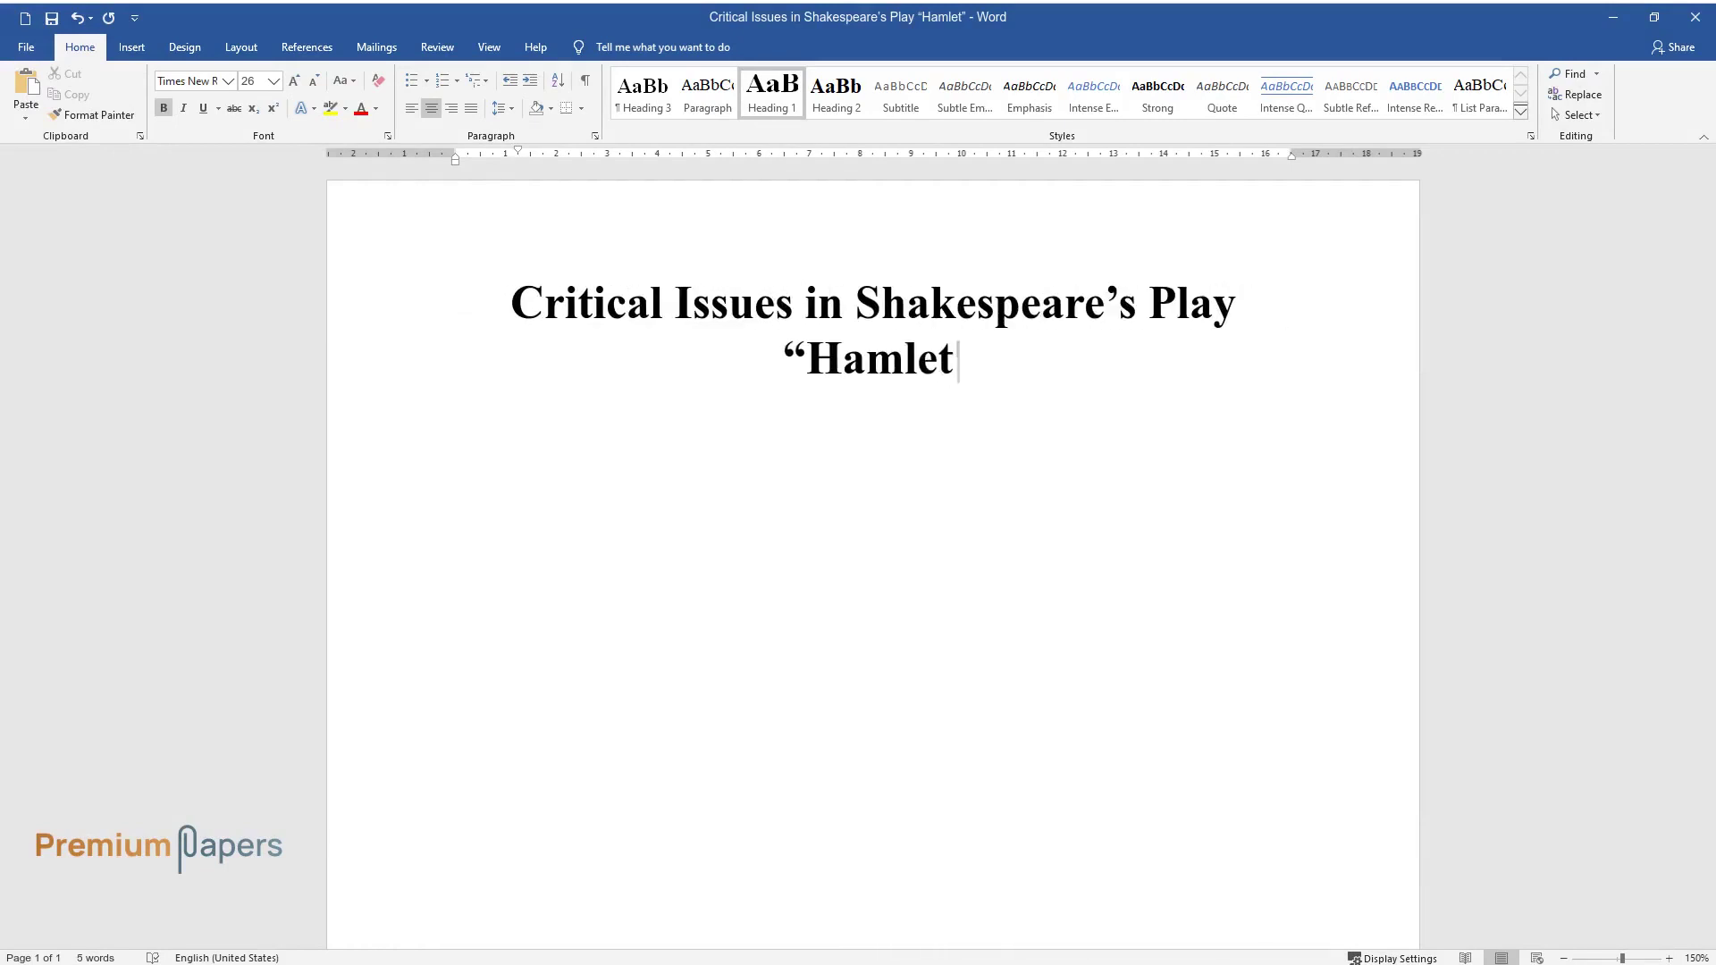
Add an 'Introduction' heading below the title and begin its paragraph on mistrust and instability in Hamlet
key(Return)
text(Introduction)
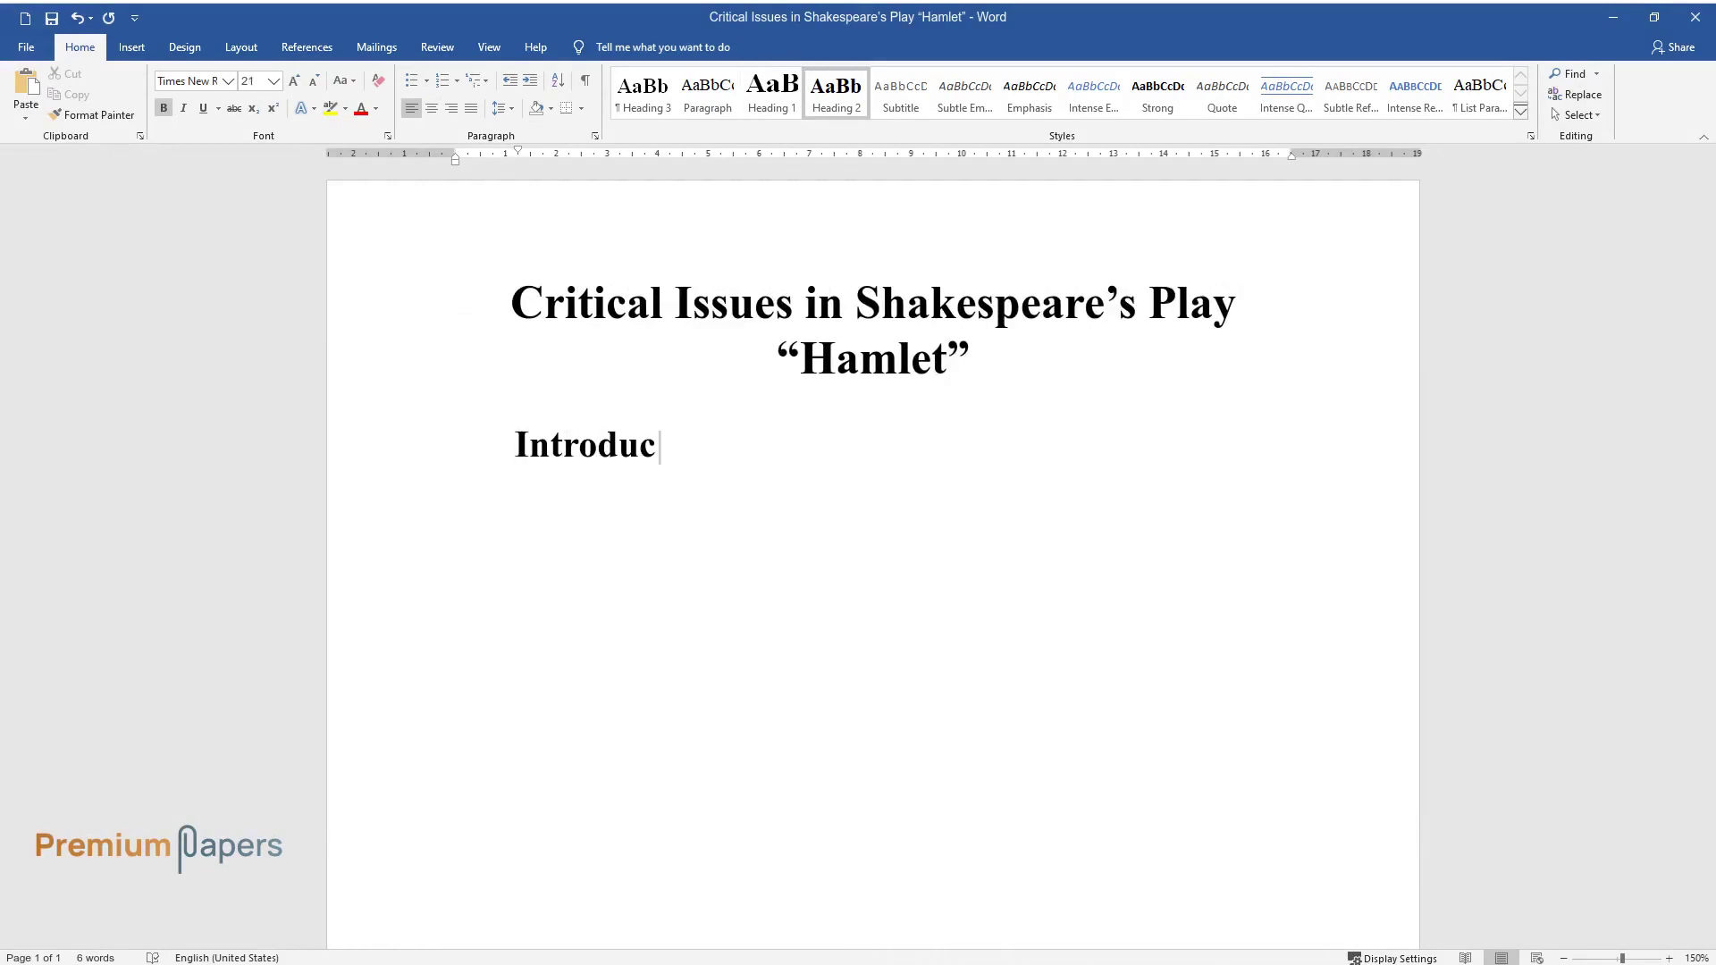
key(Return)
text("Hamlet" is one of)
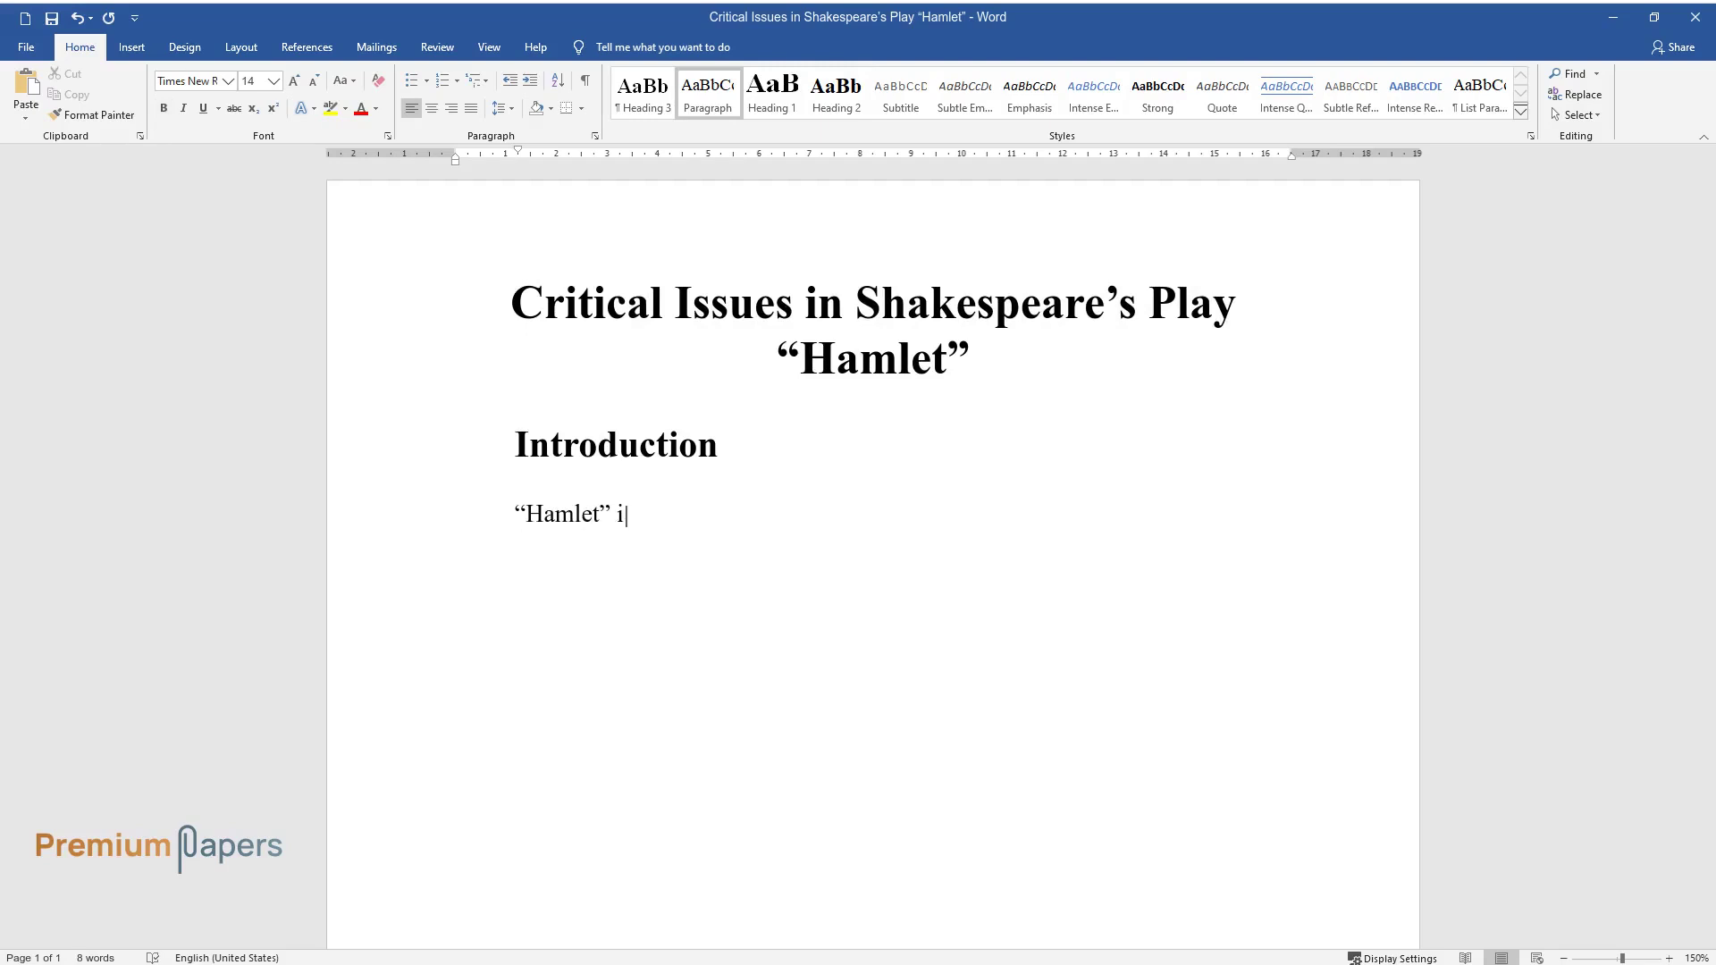
text( Shakespeare's plays that)
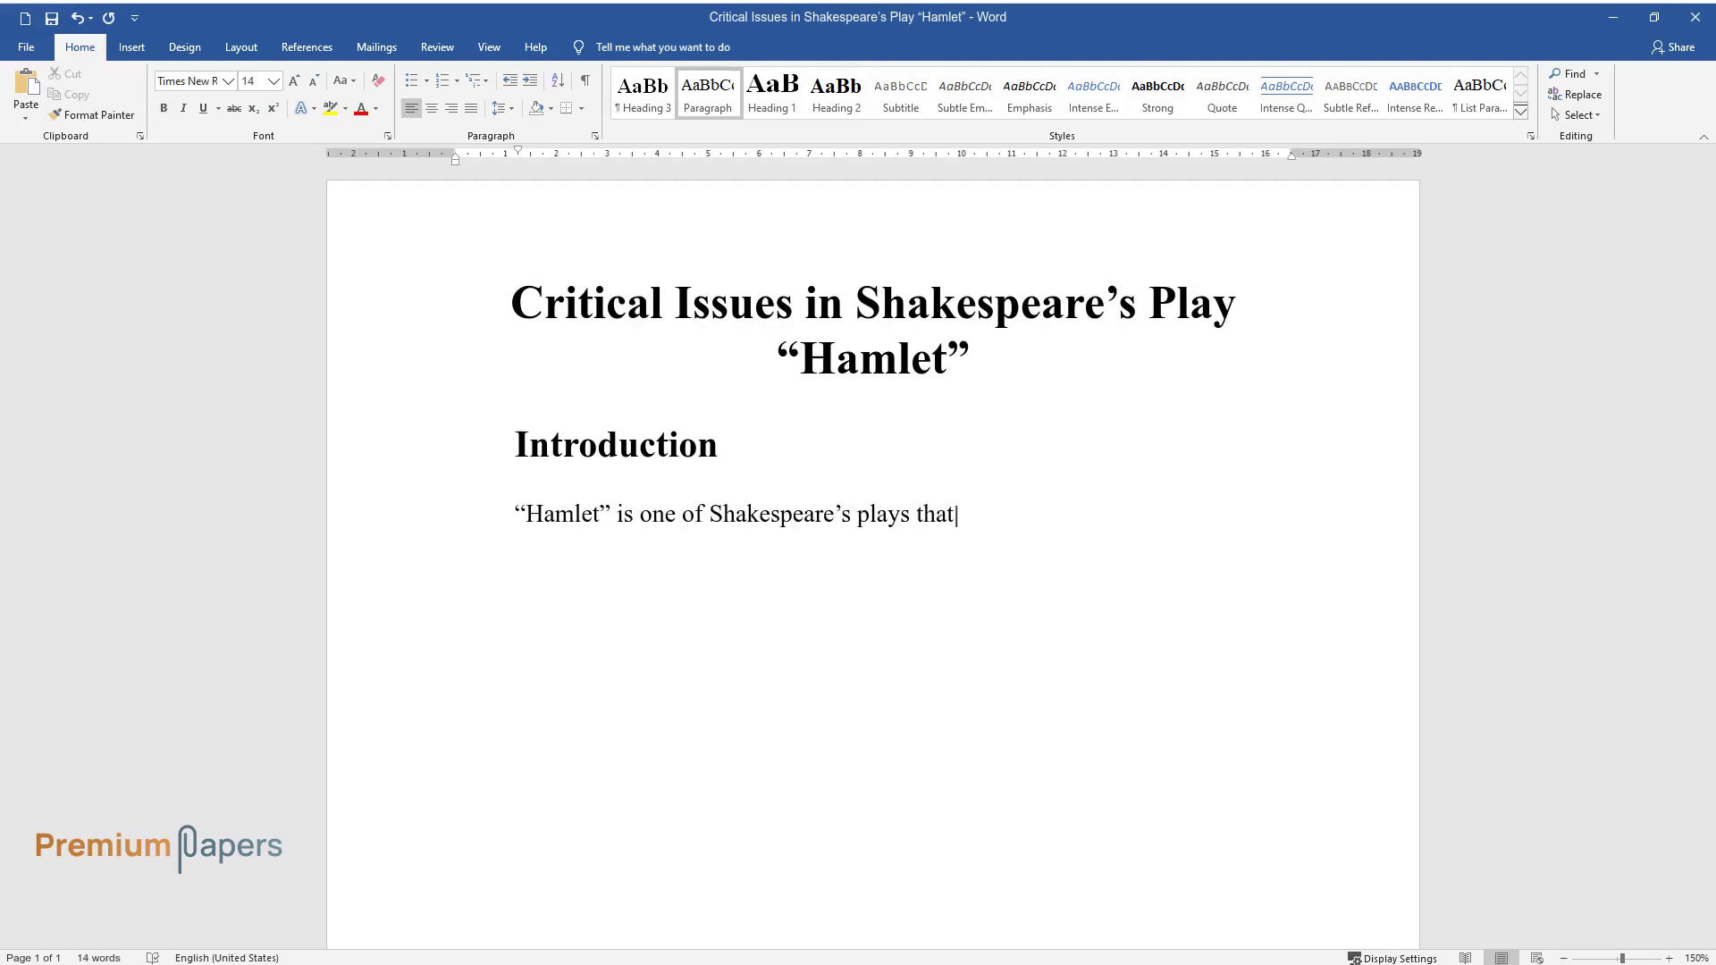
text( conveys elements of mistrust, i)
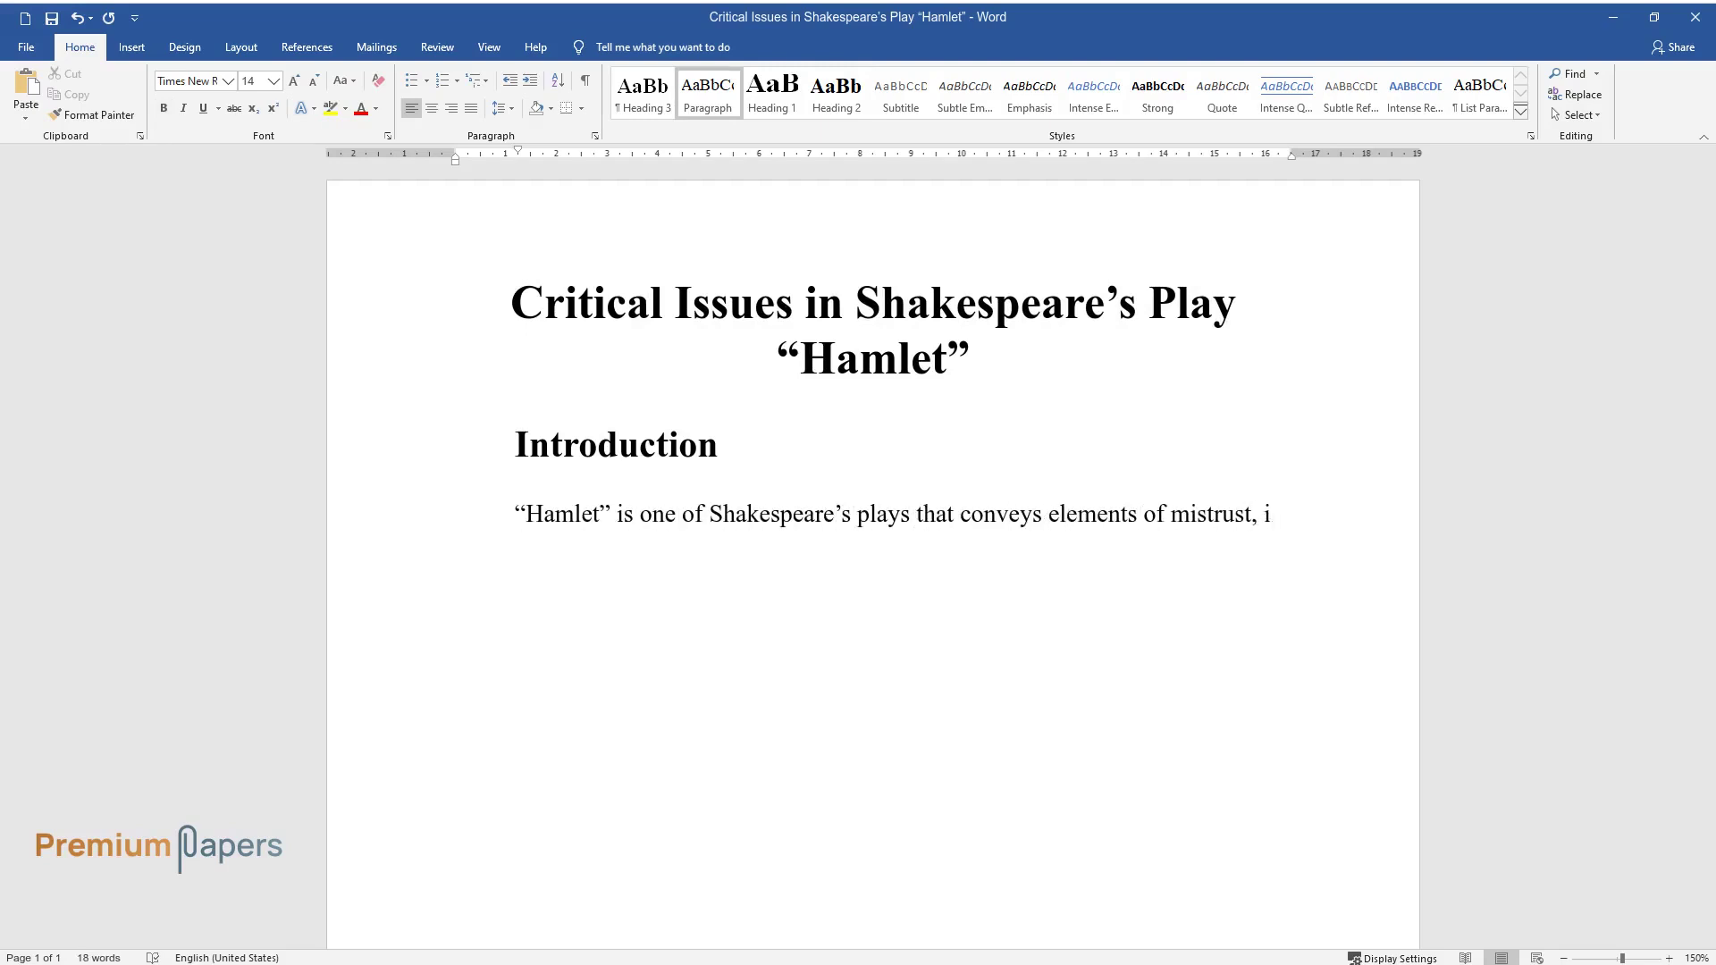
text(nstability, cheating, and self-in)
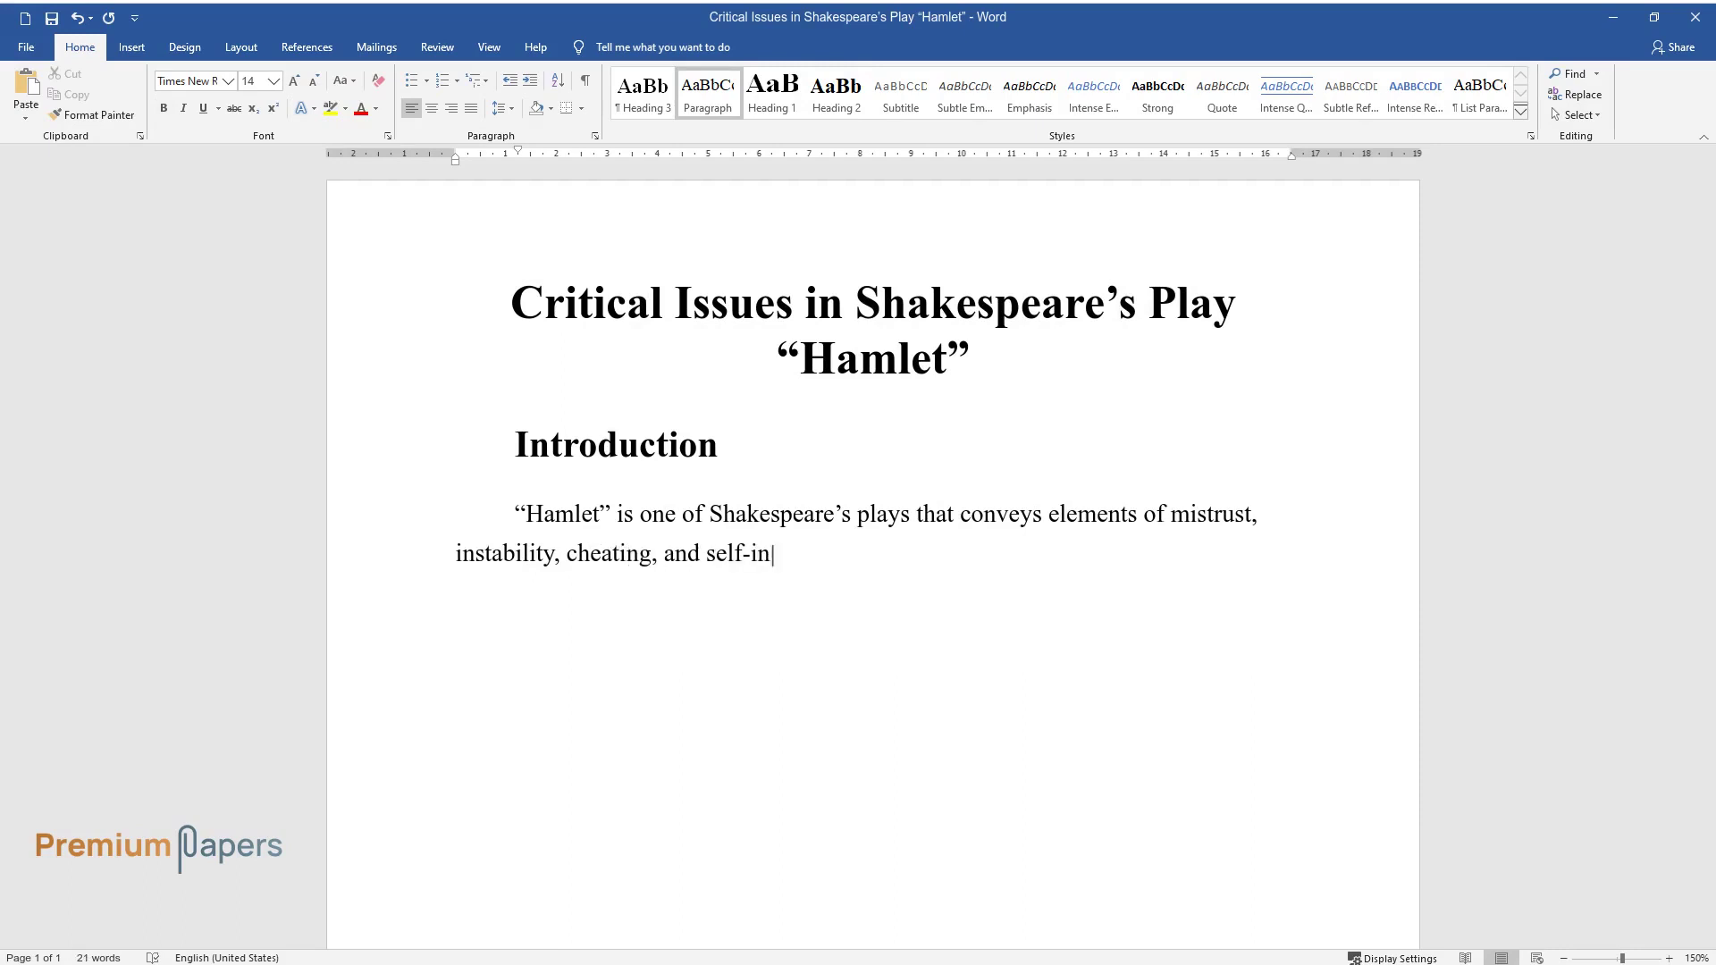
text(terest as the major problems in s)
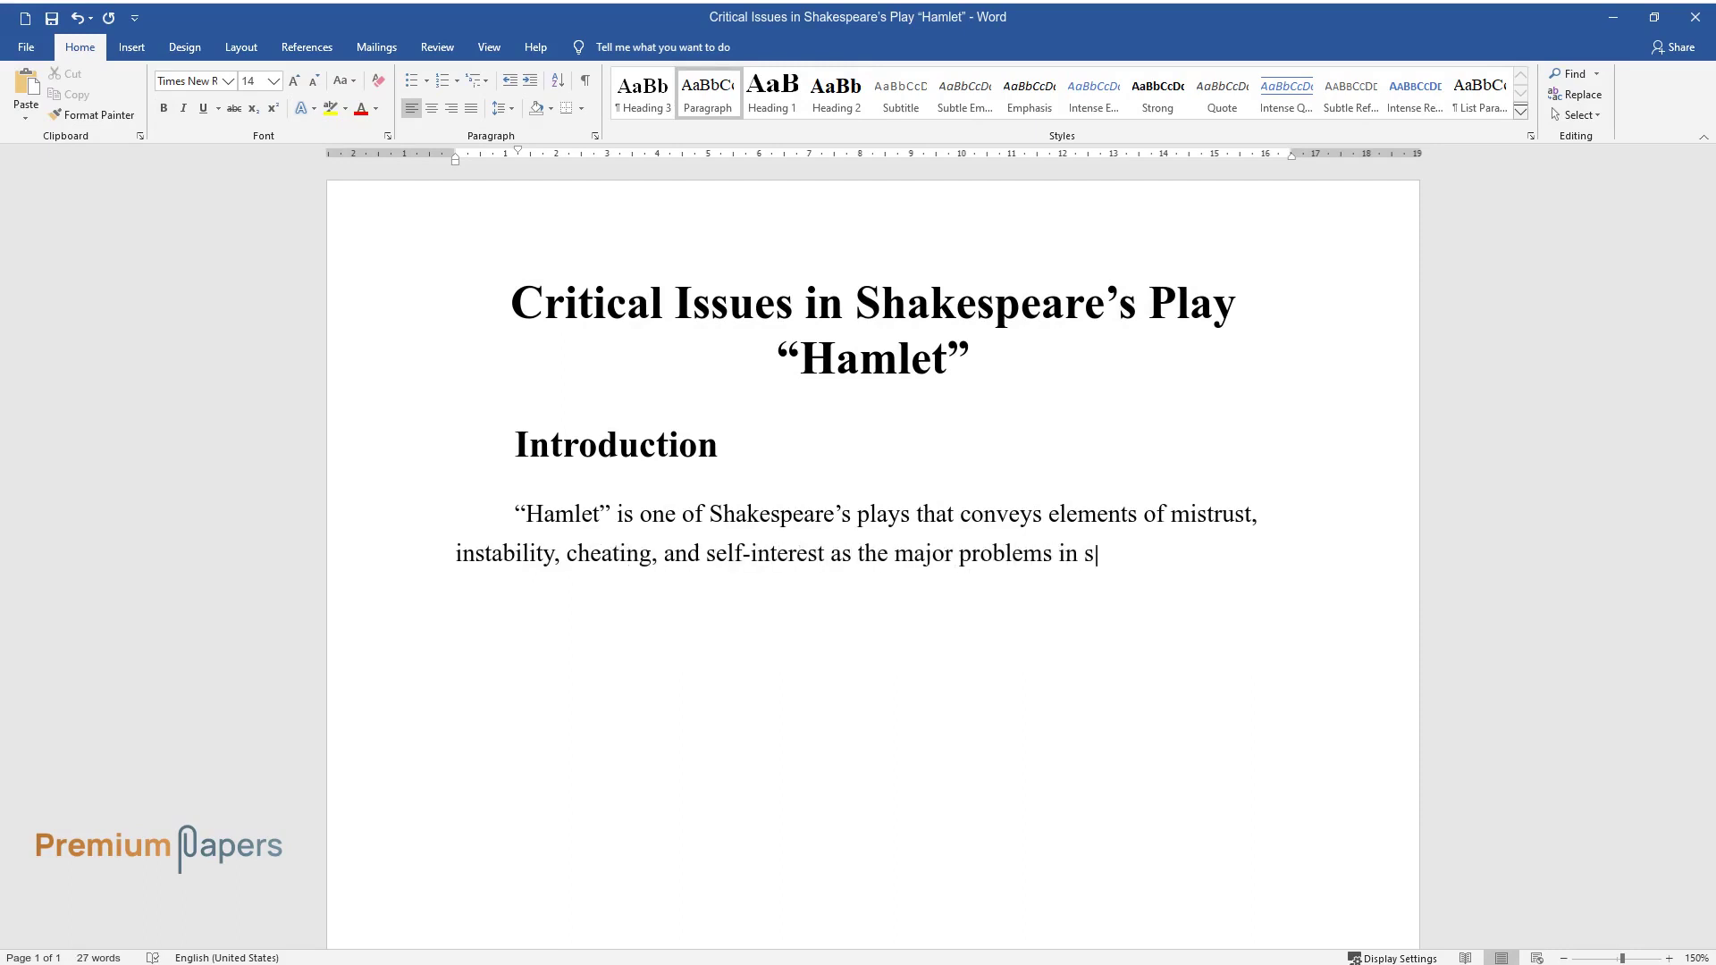
text(ociety. These issues perv)
text(ade all)
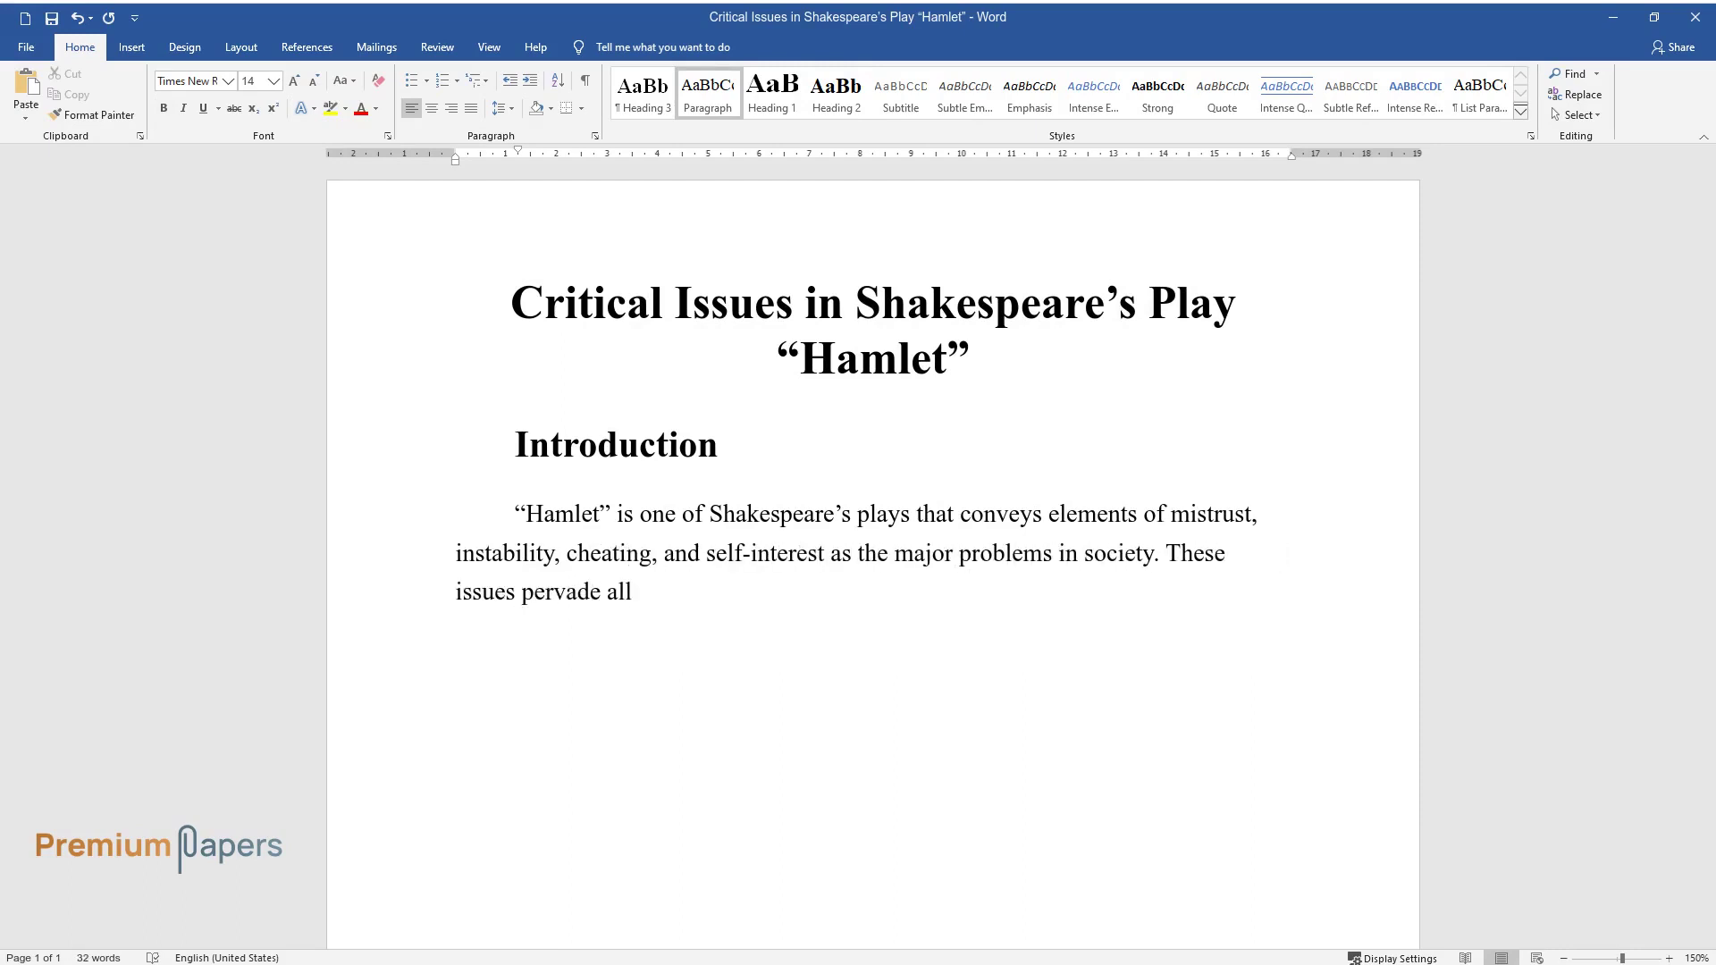
text( aspects of life in any society as portrayed in the play. This study therefore seeks to highlight various issues in the play.)
Add a Heading 2 'Instability' section with its paragraph on events creating instability in the play
key(Return)
key(ctrl+alt+2)
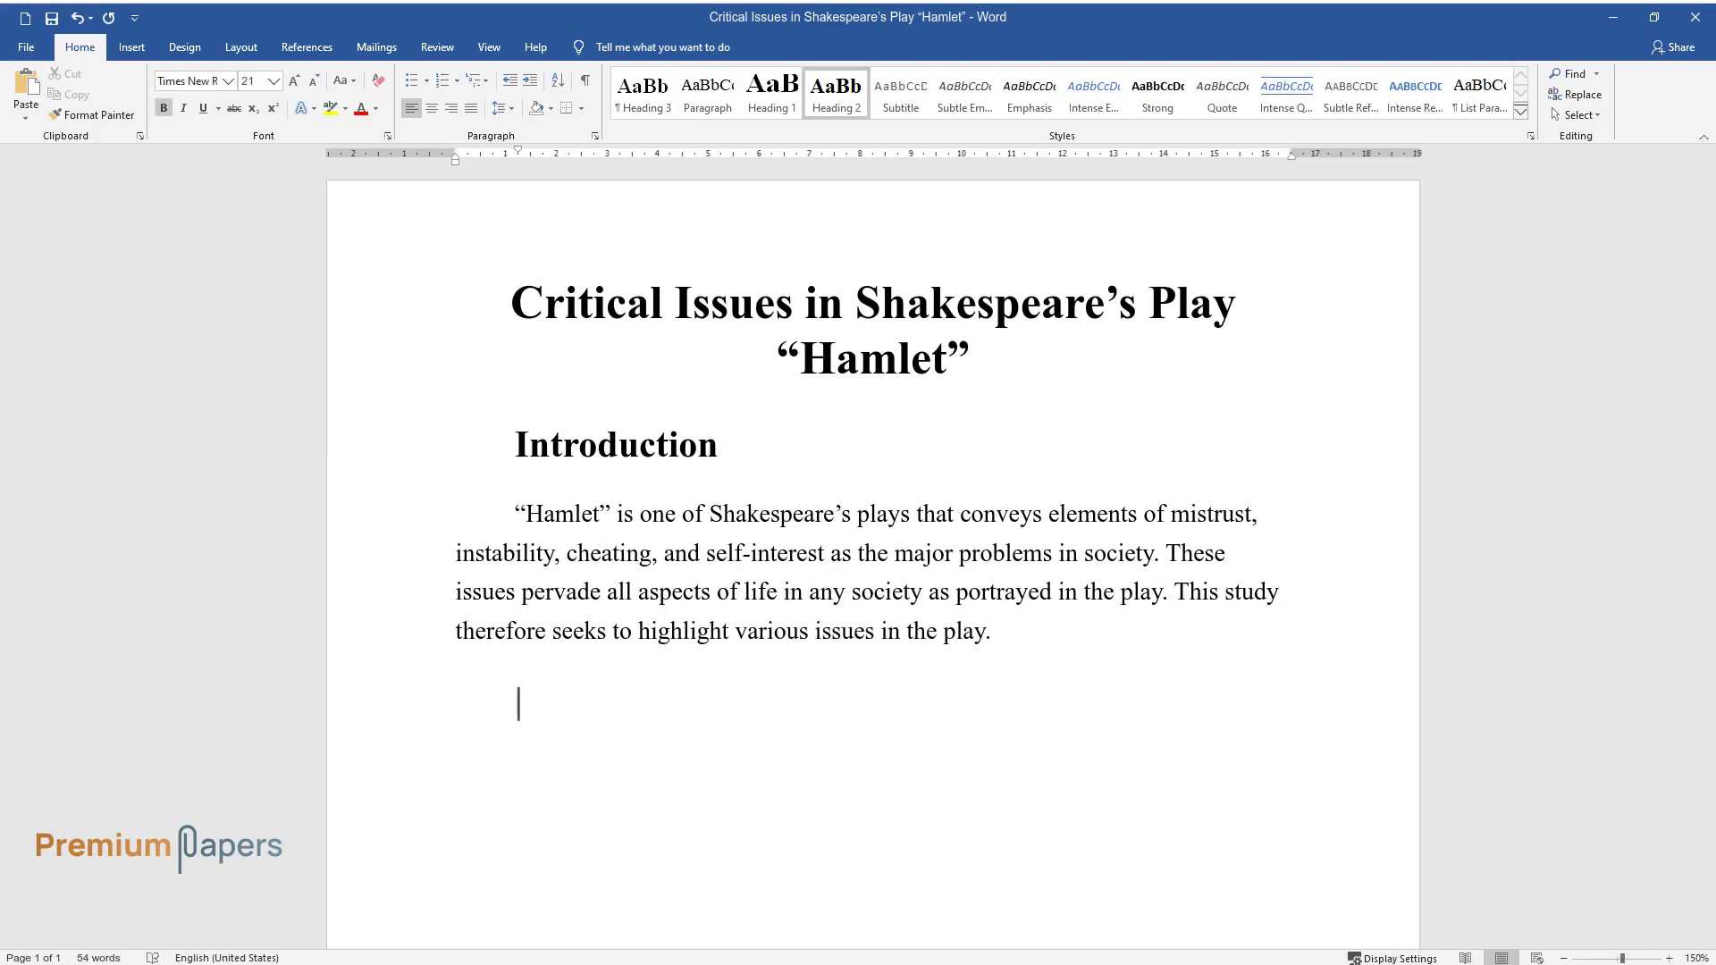
text(Instability)
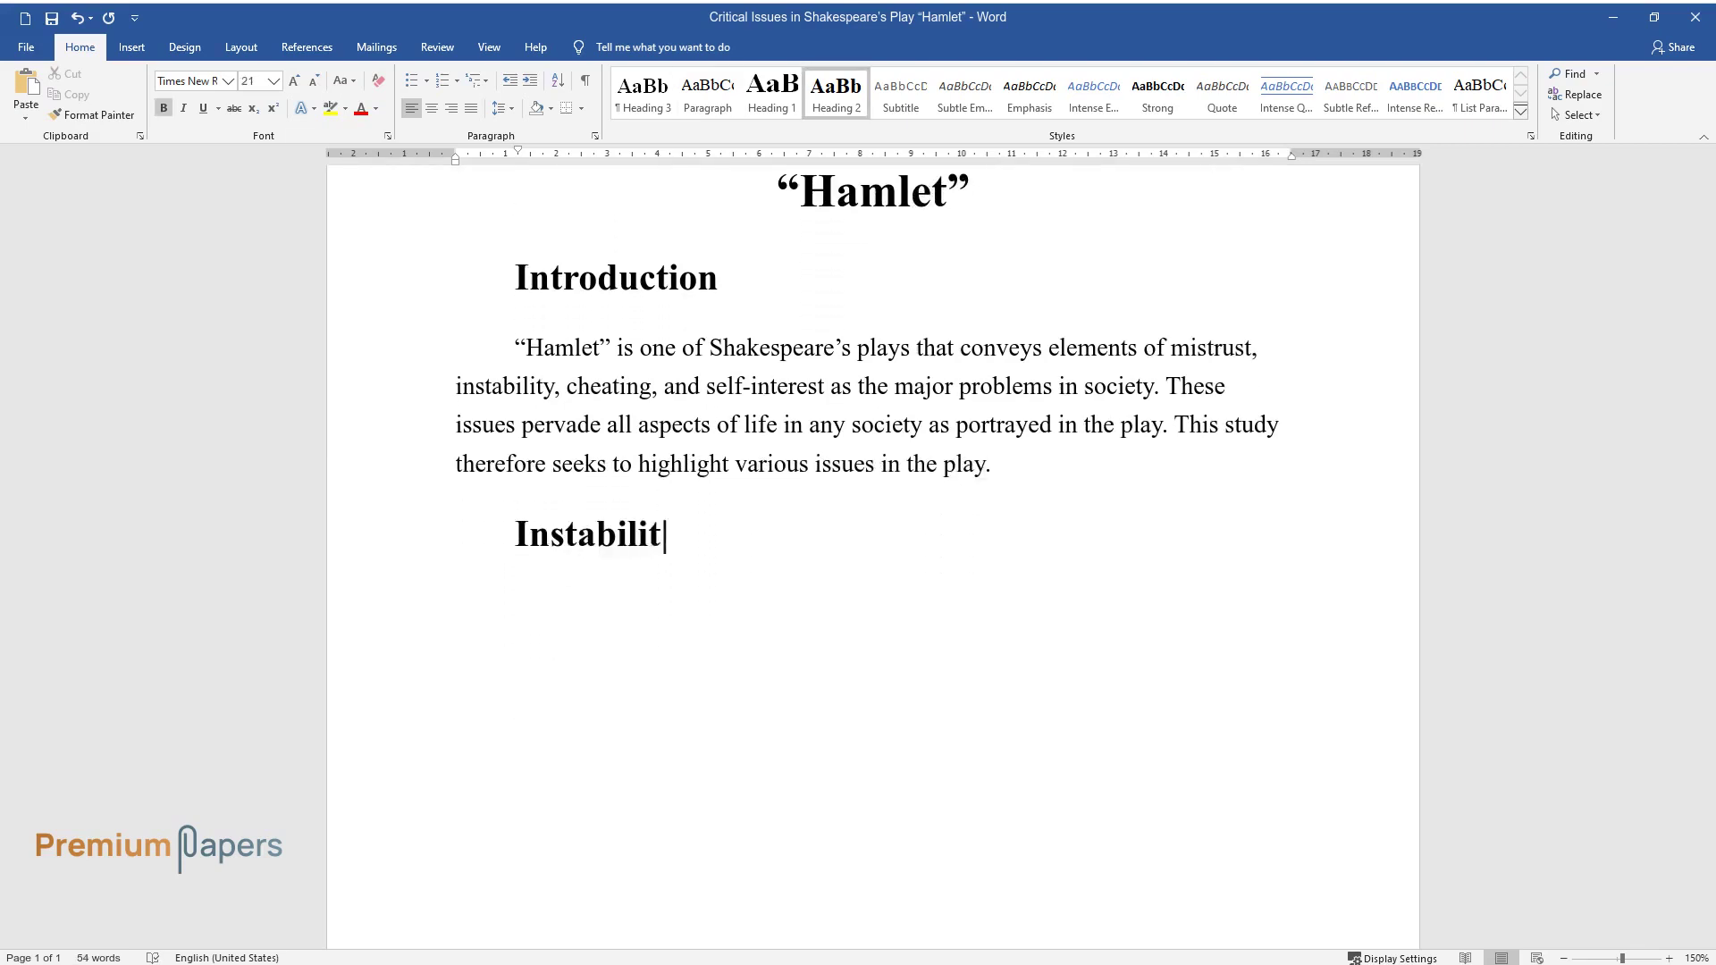
key(Return)
text(A state of inst)
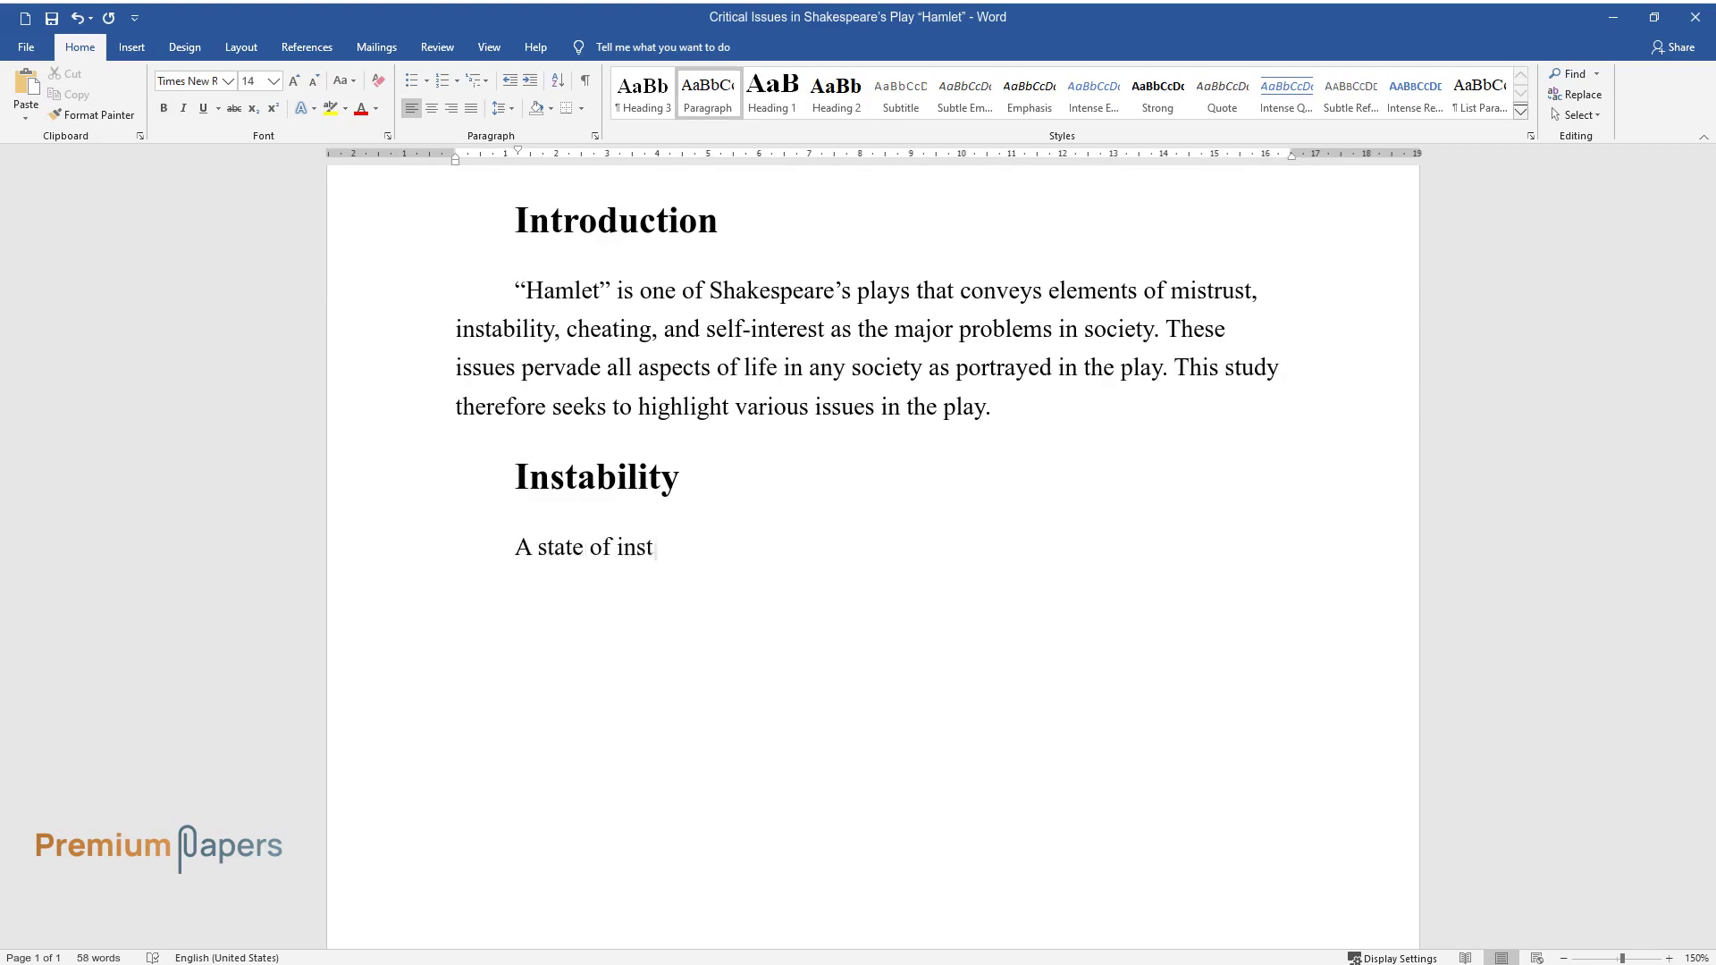
text(ability is created in the play by t)
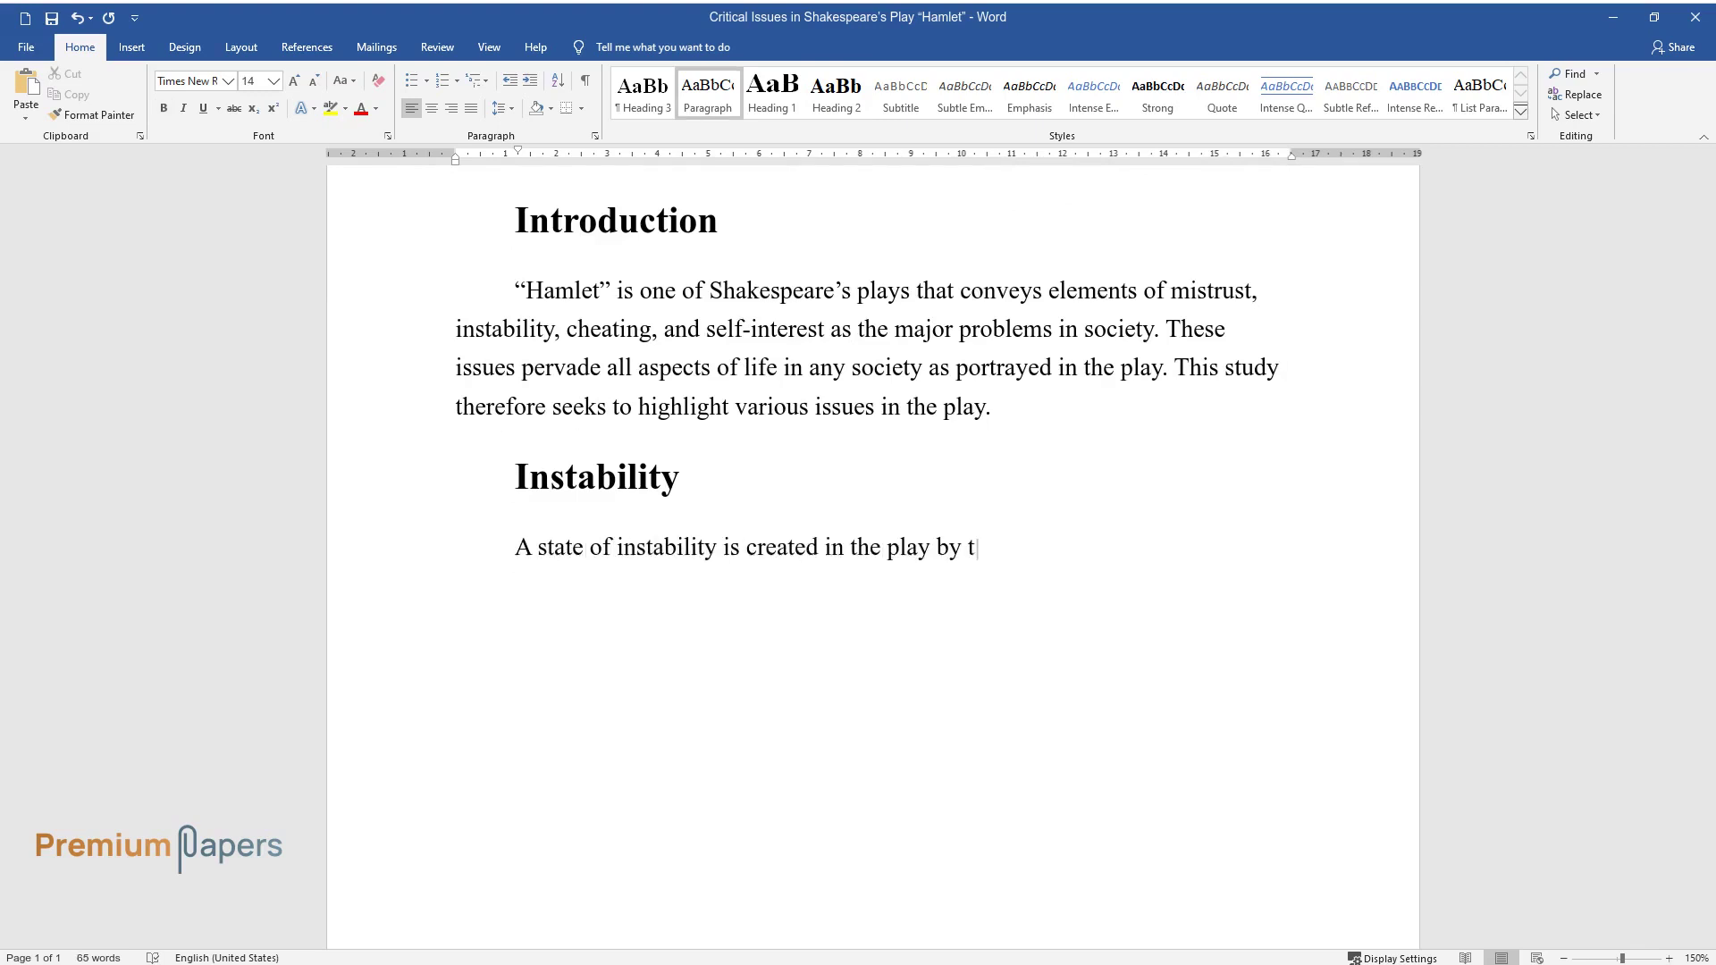
text(he occurrence of certain events and behavio)
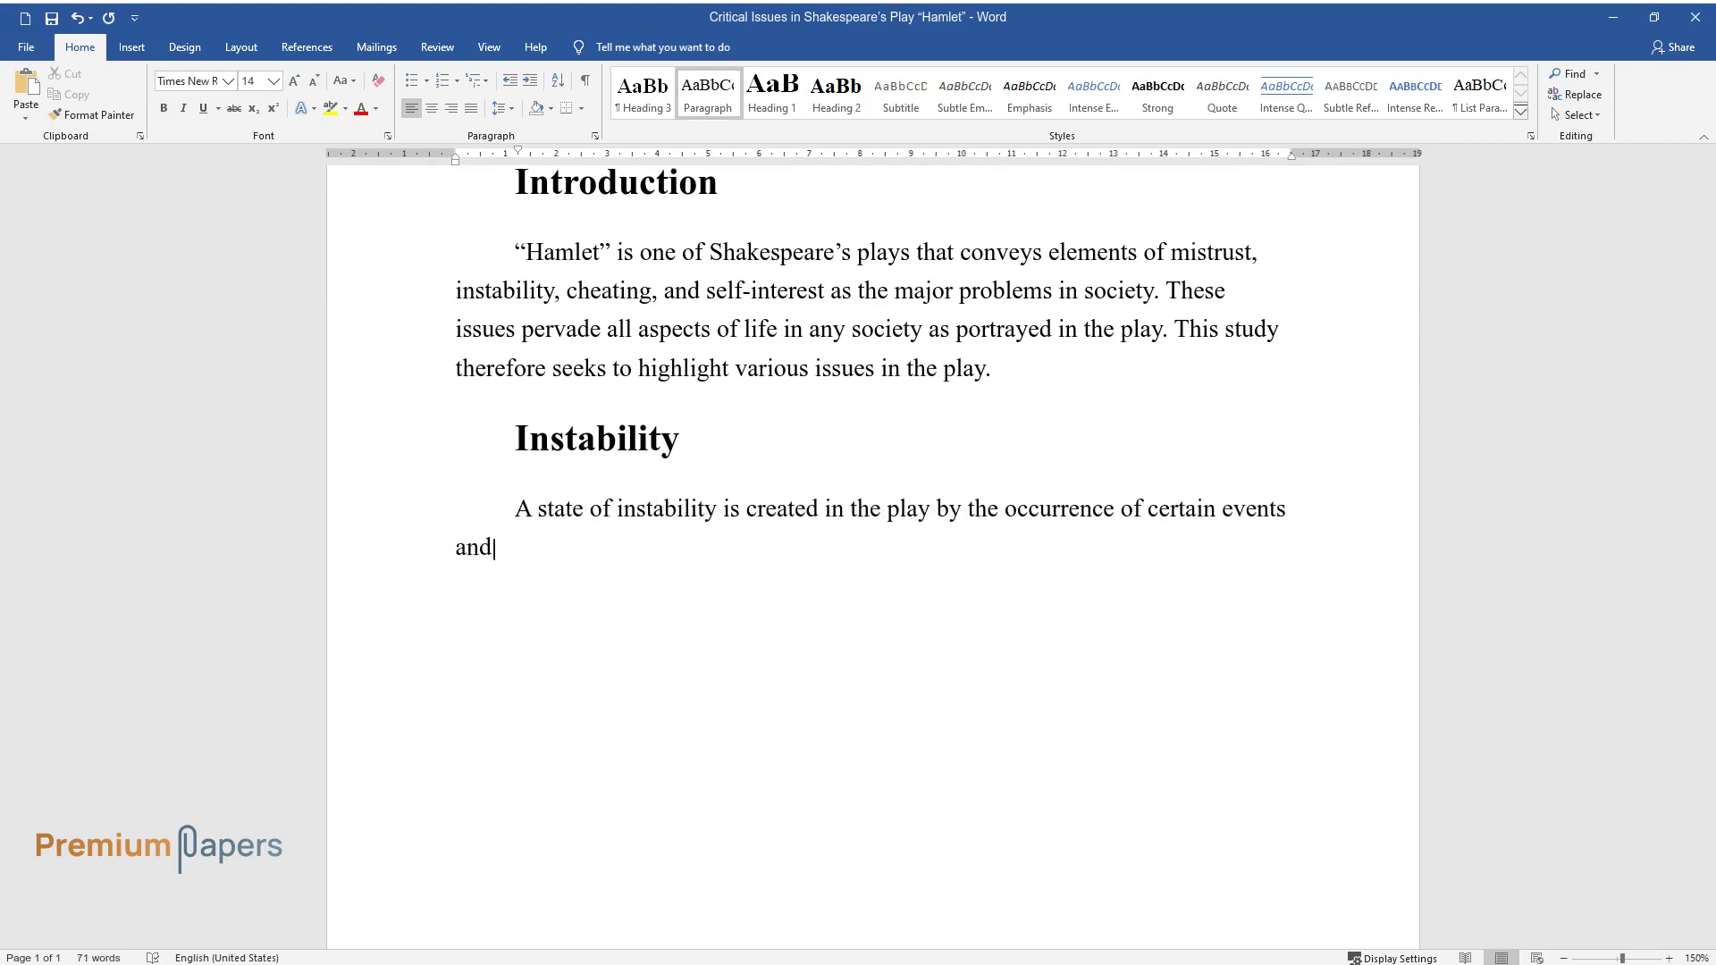
text(rs of particular characters)
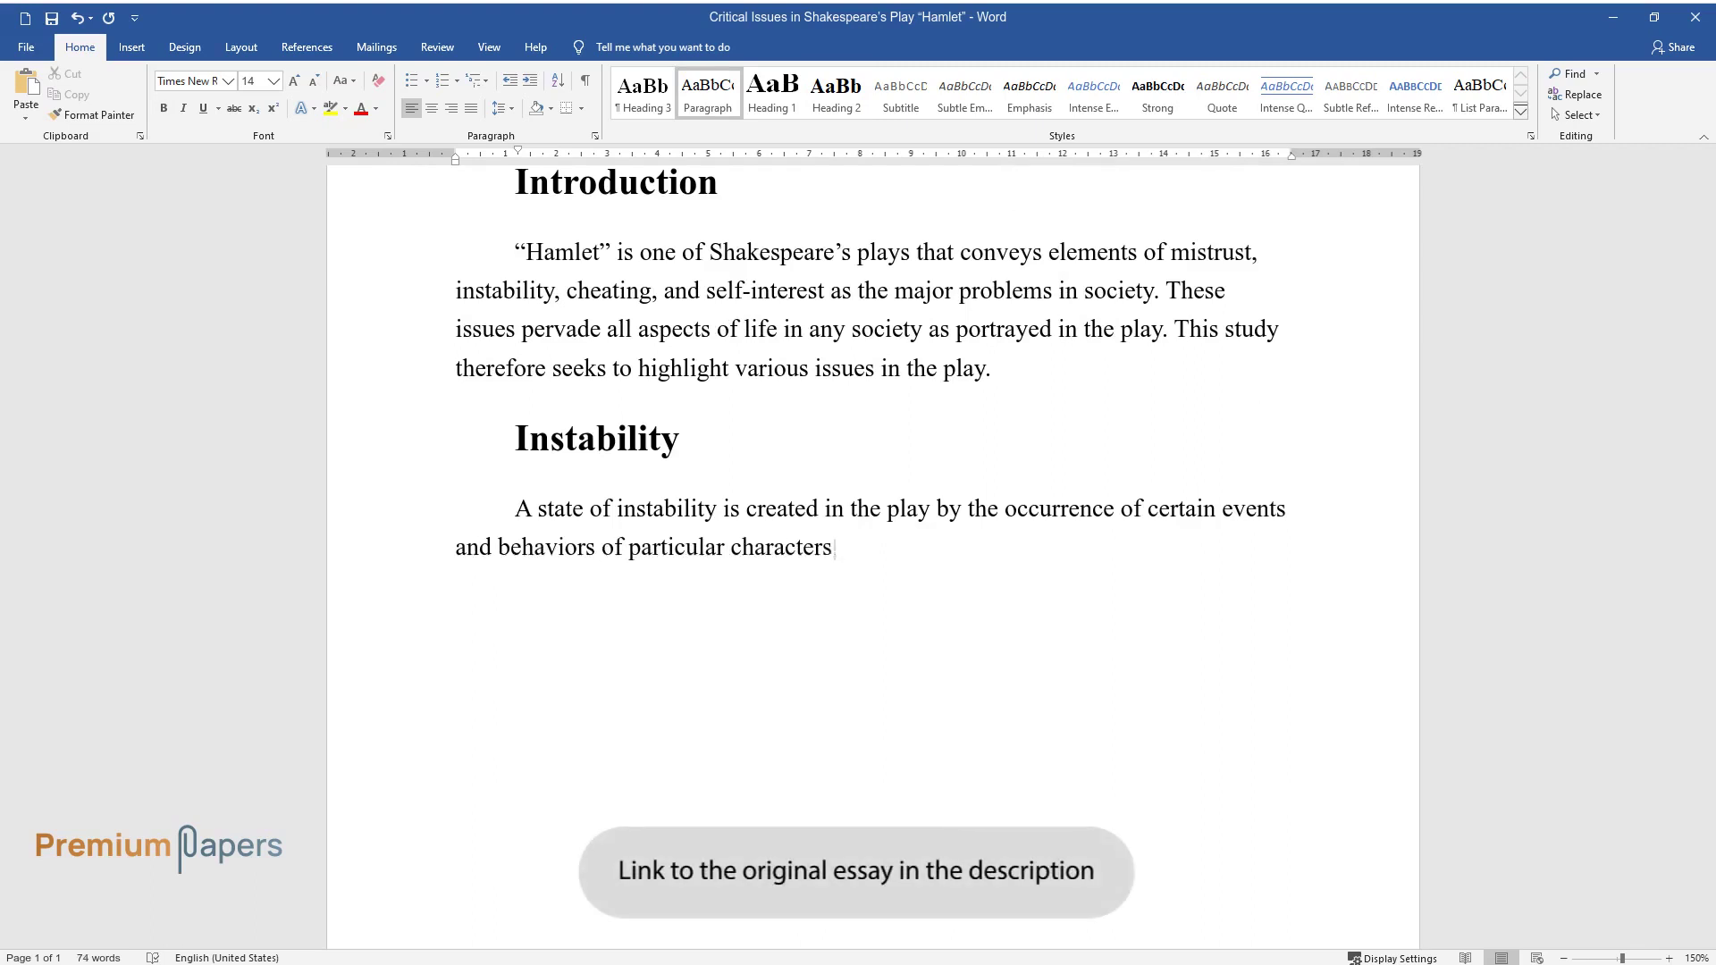
text(. The setting of the whole play rep)
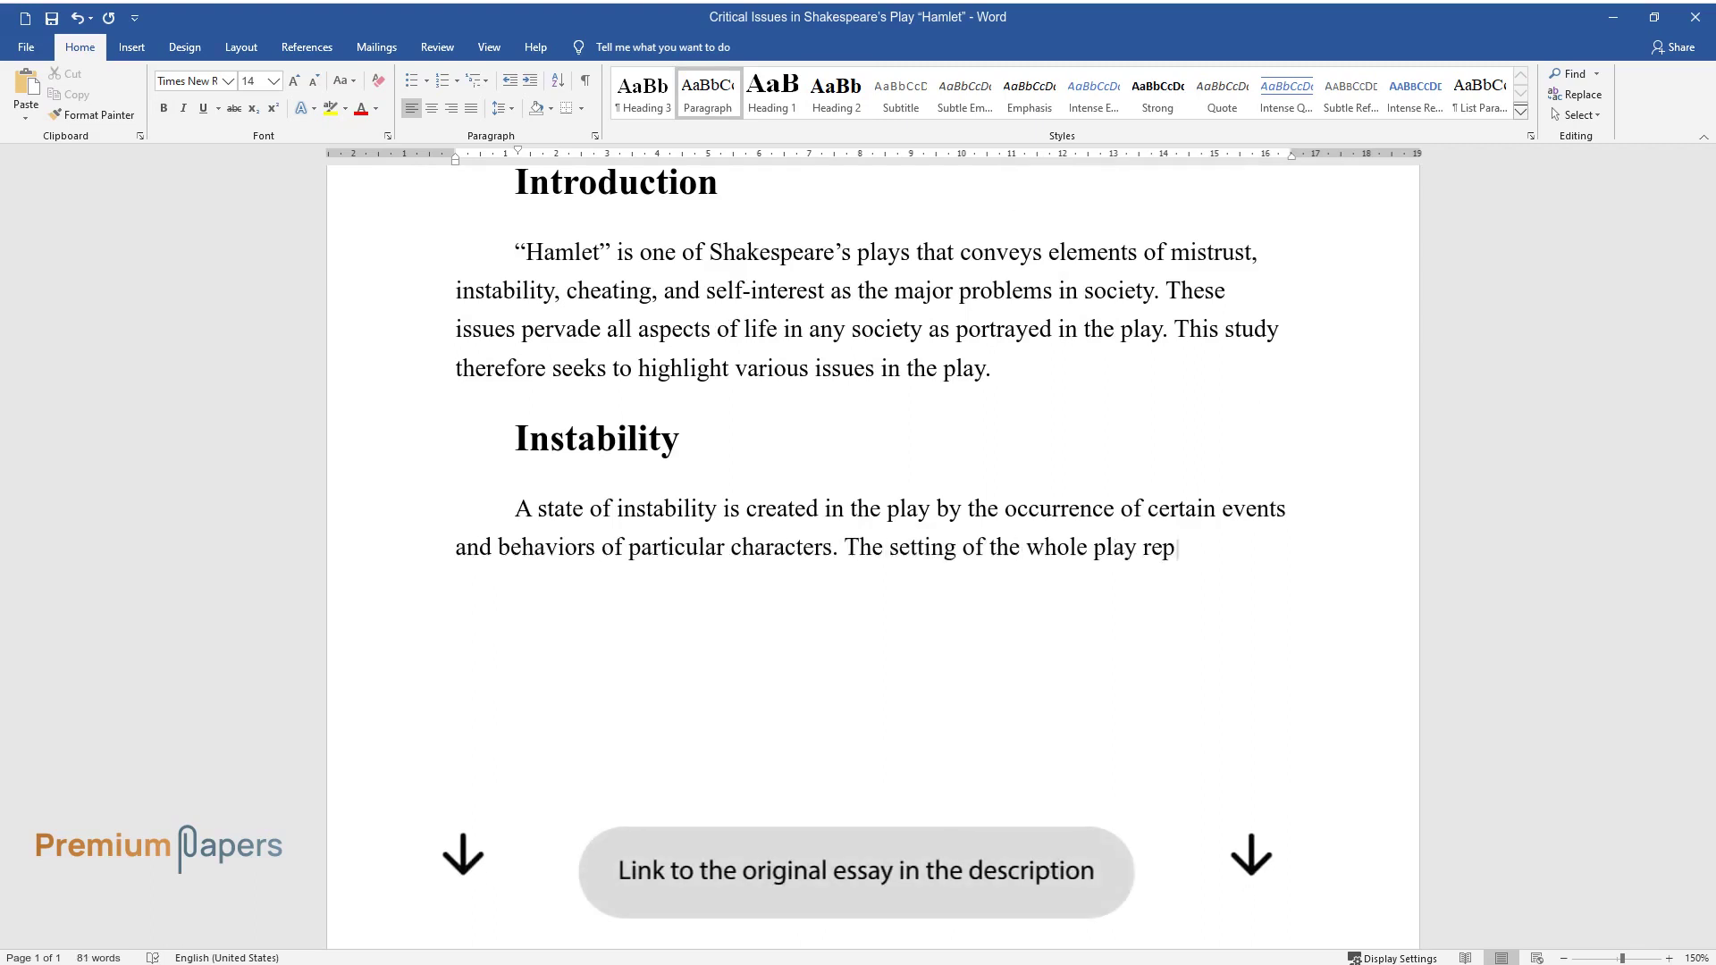
text(resents an element of poli)
text(tical ins)
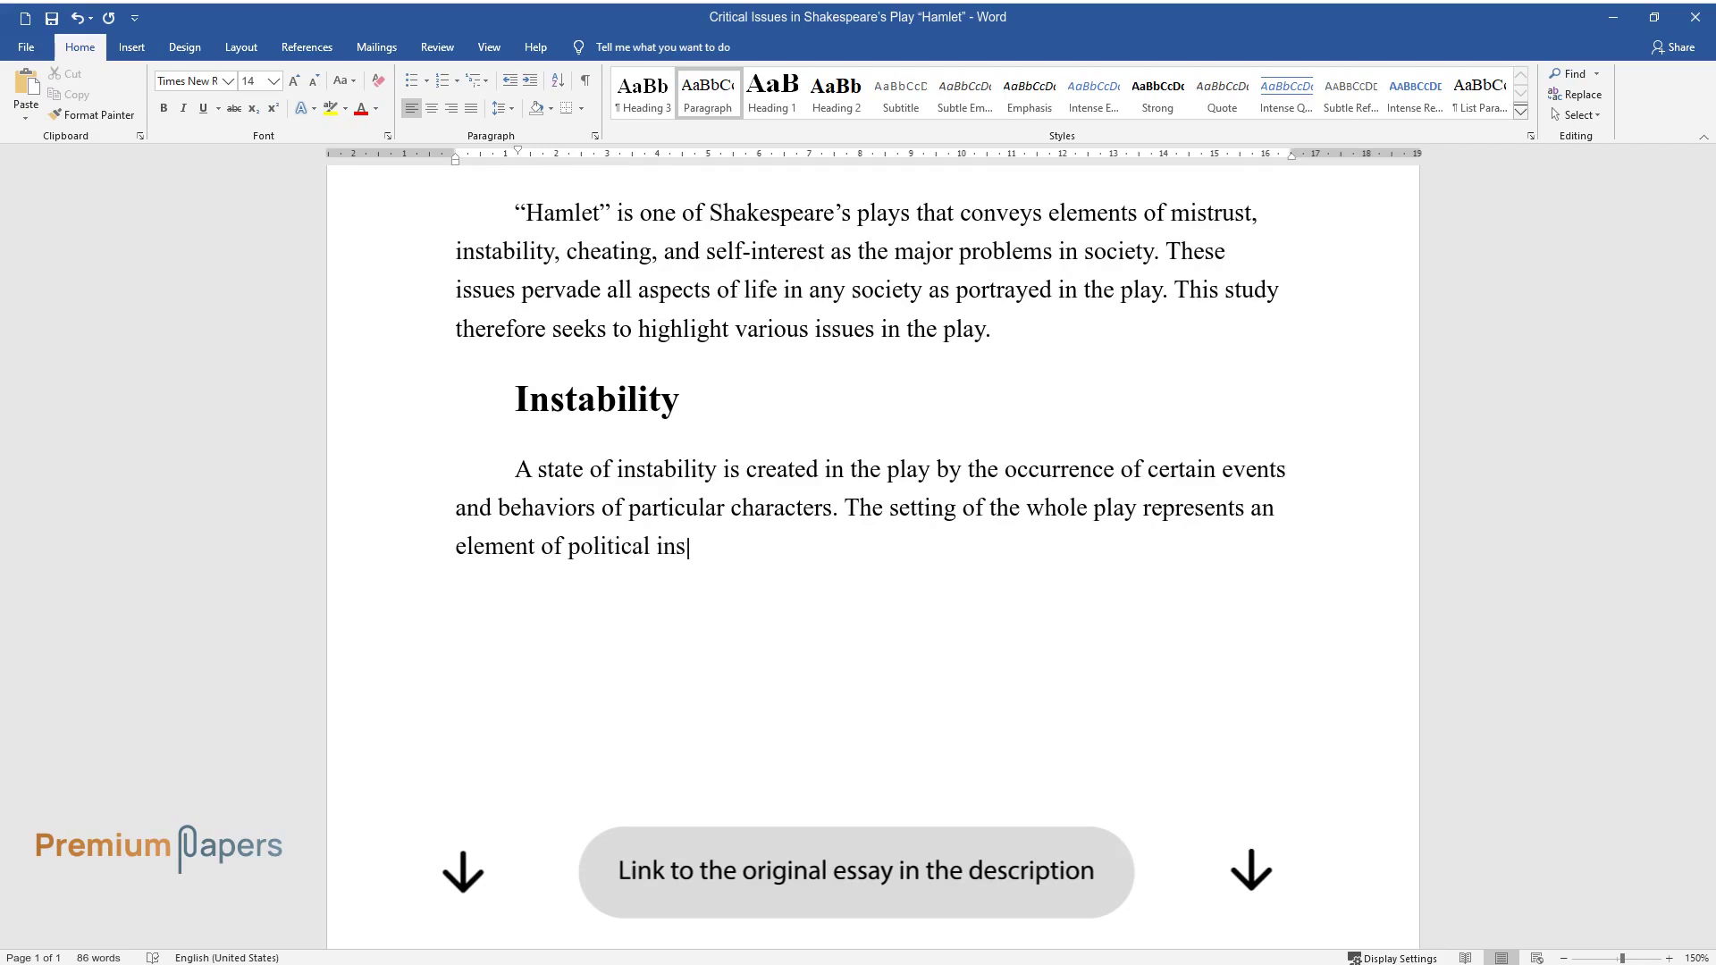
text(tability that is marked by the deat)
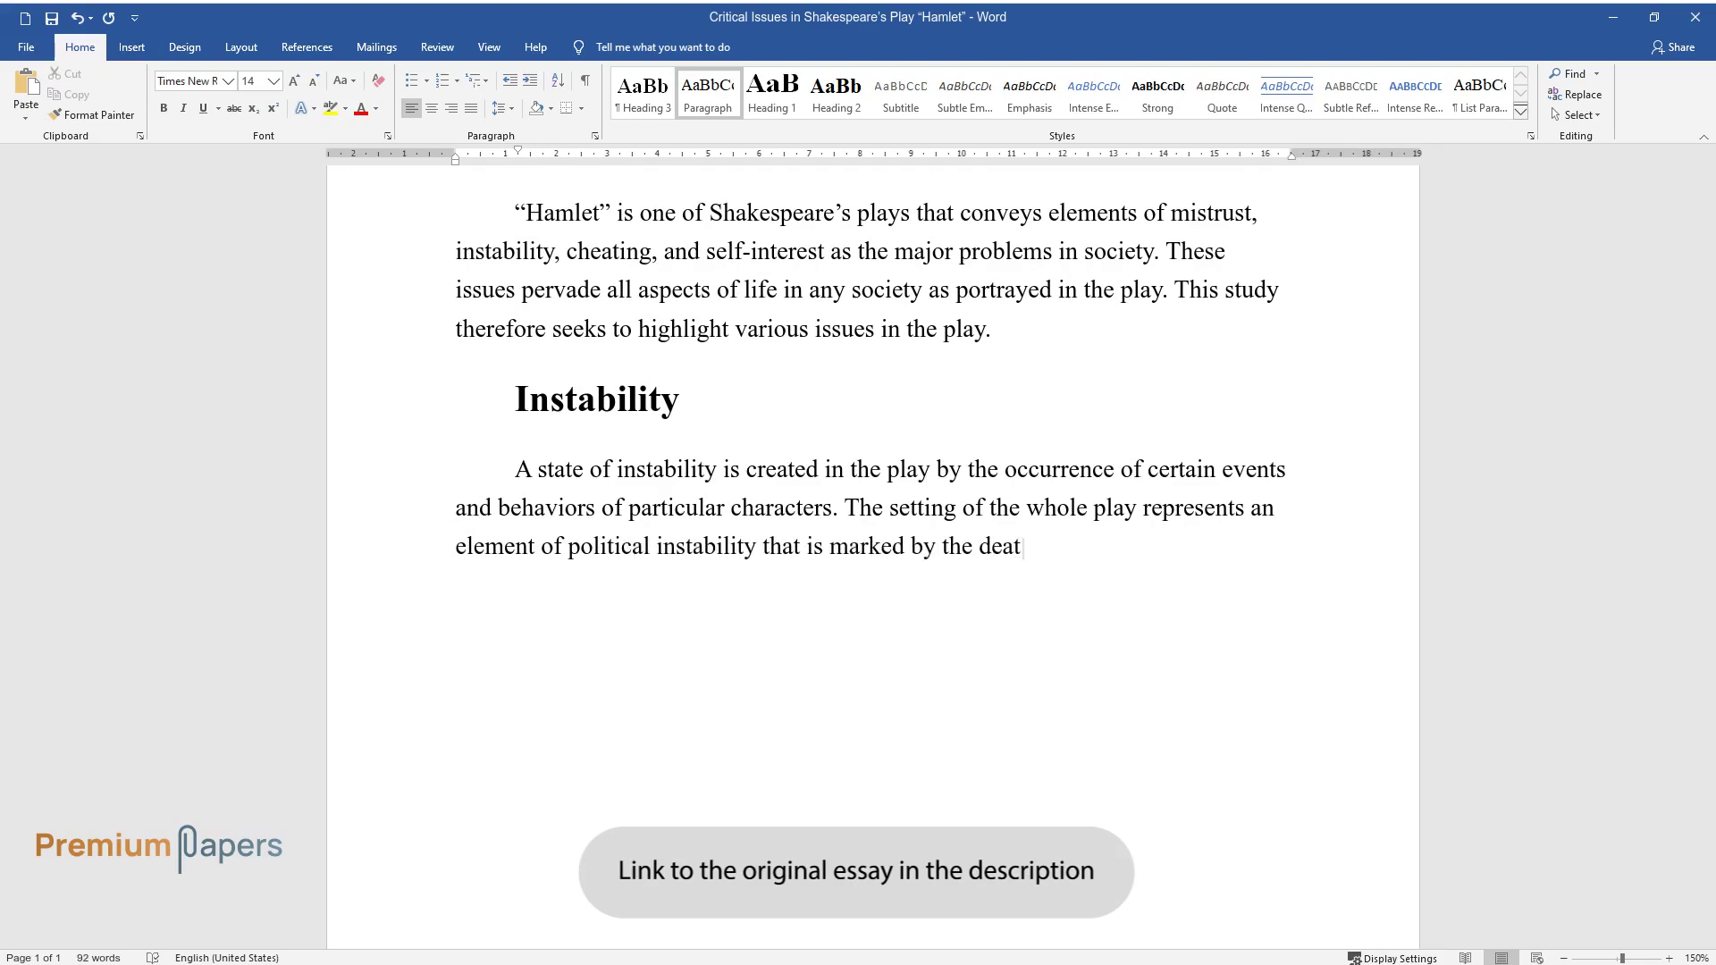
text(h of the King. Shakespeare also use)
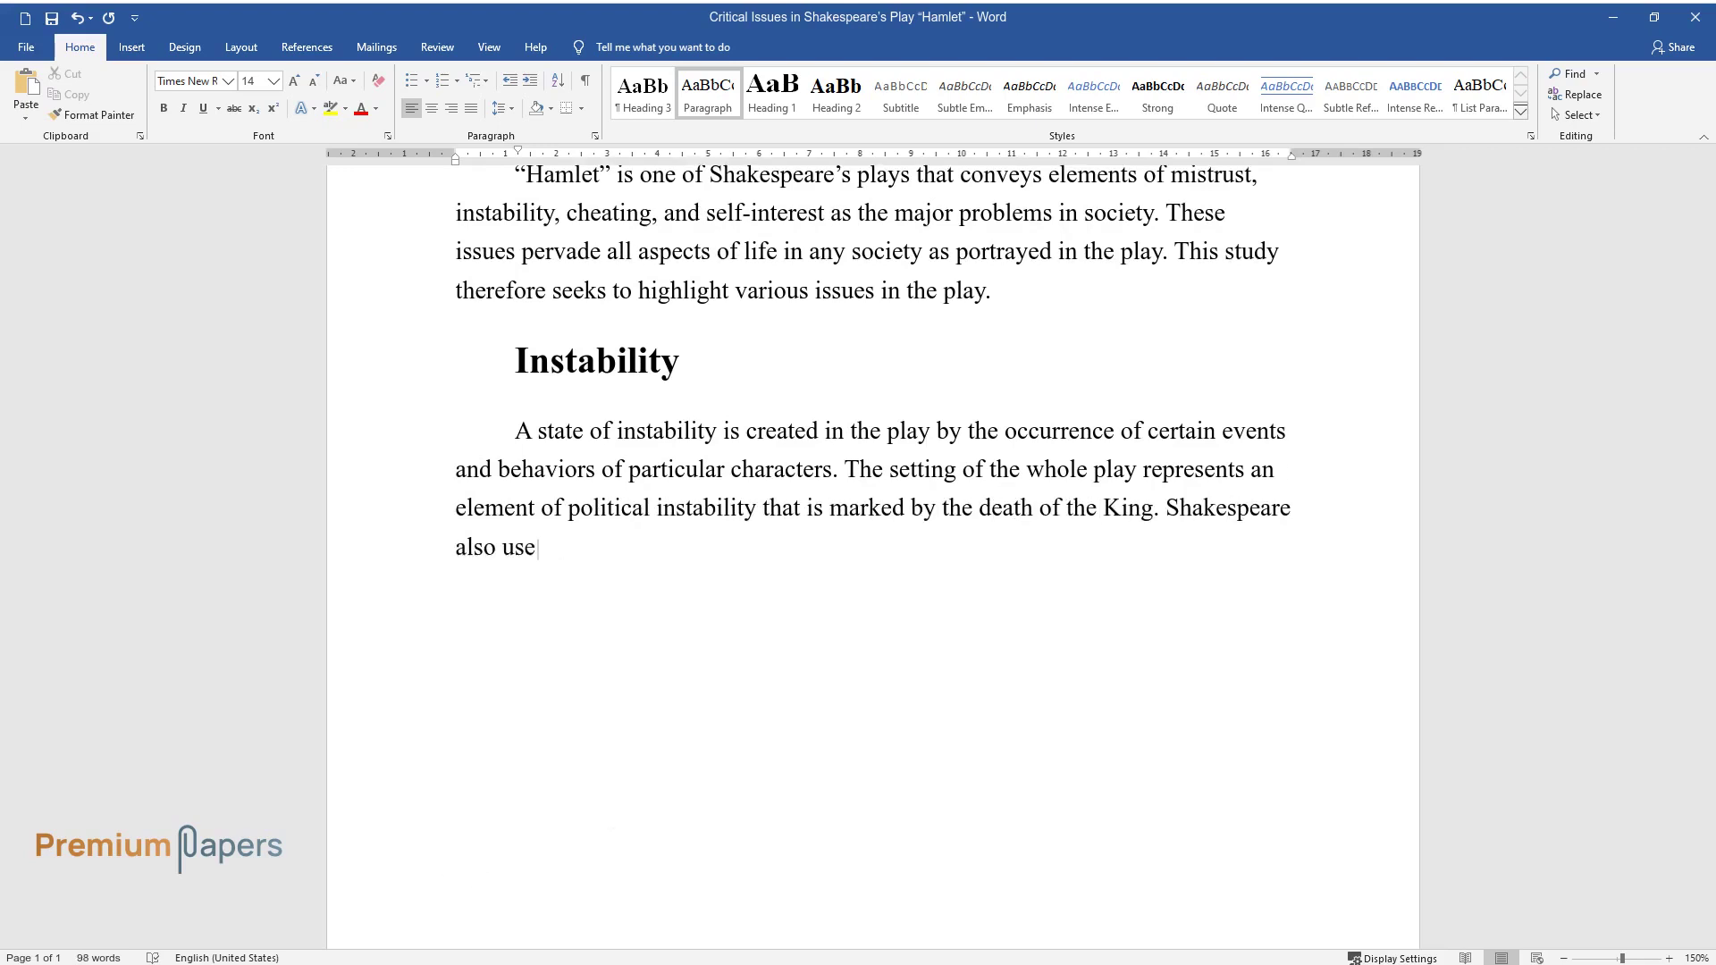
text(s Hamlet to convey a situation of i)
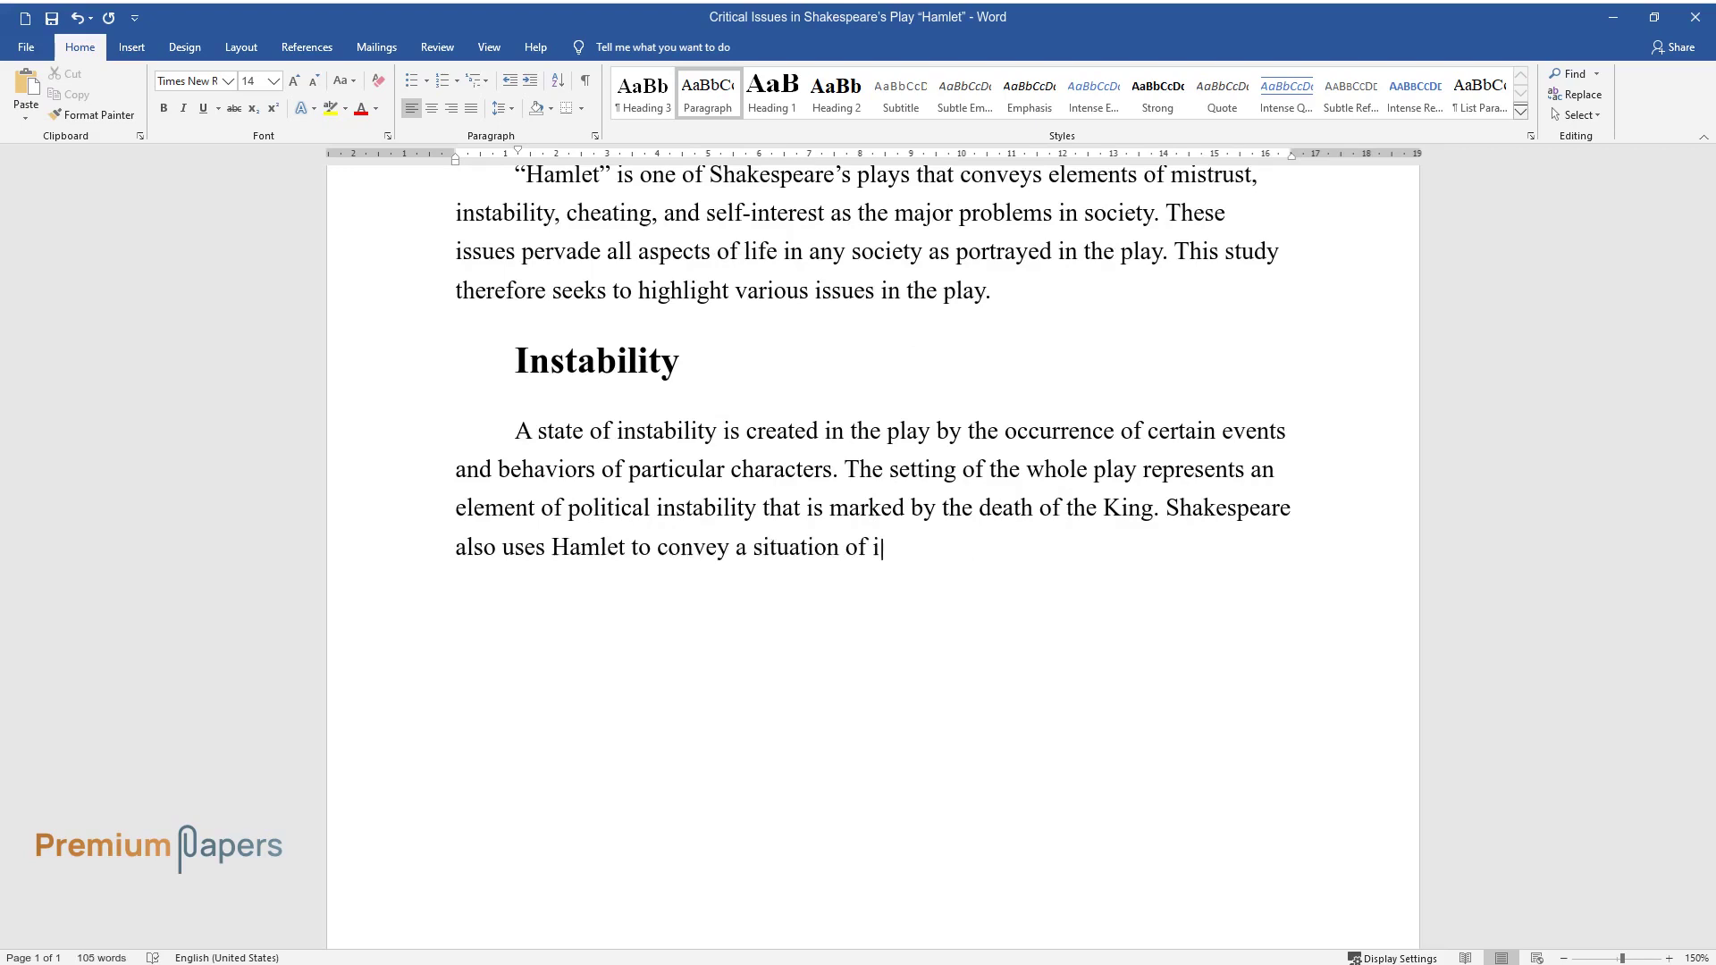
text(nstability in the soul and thoughts)
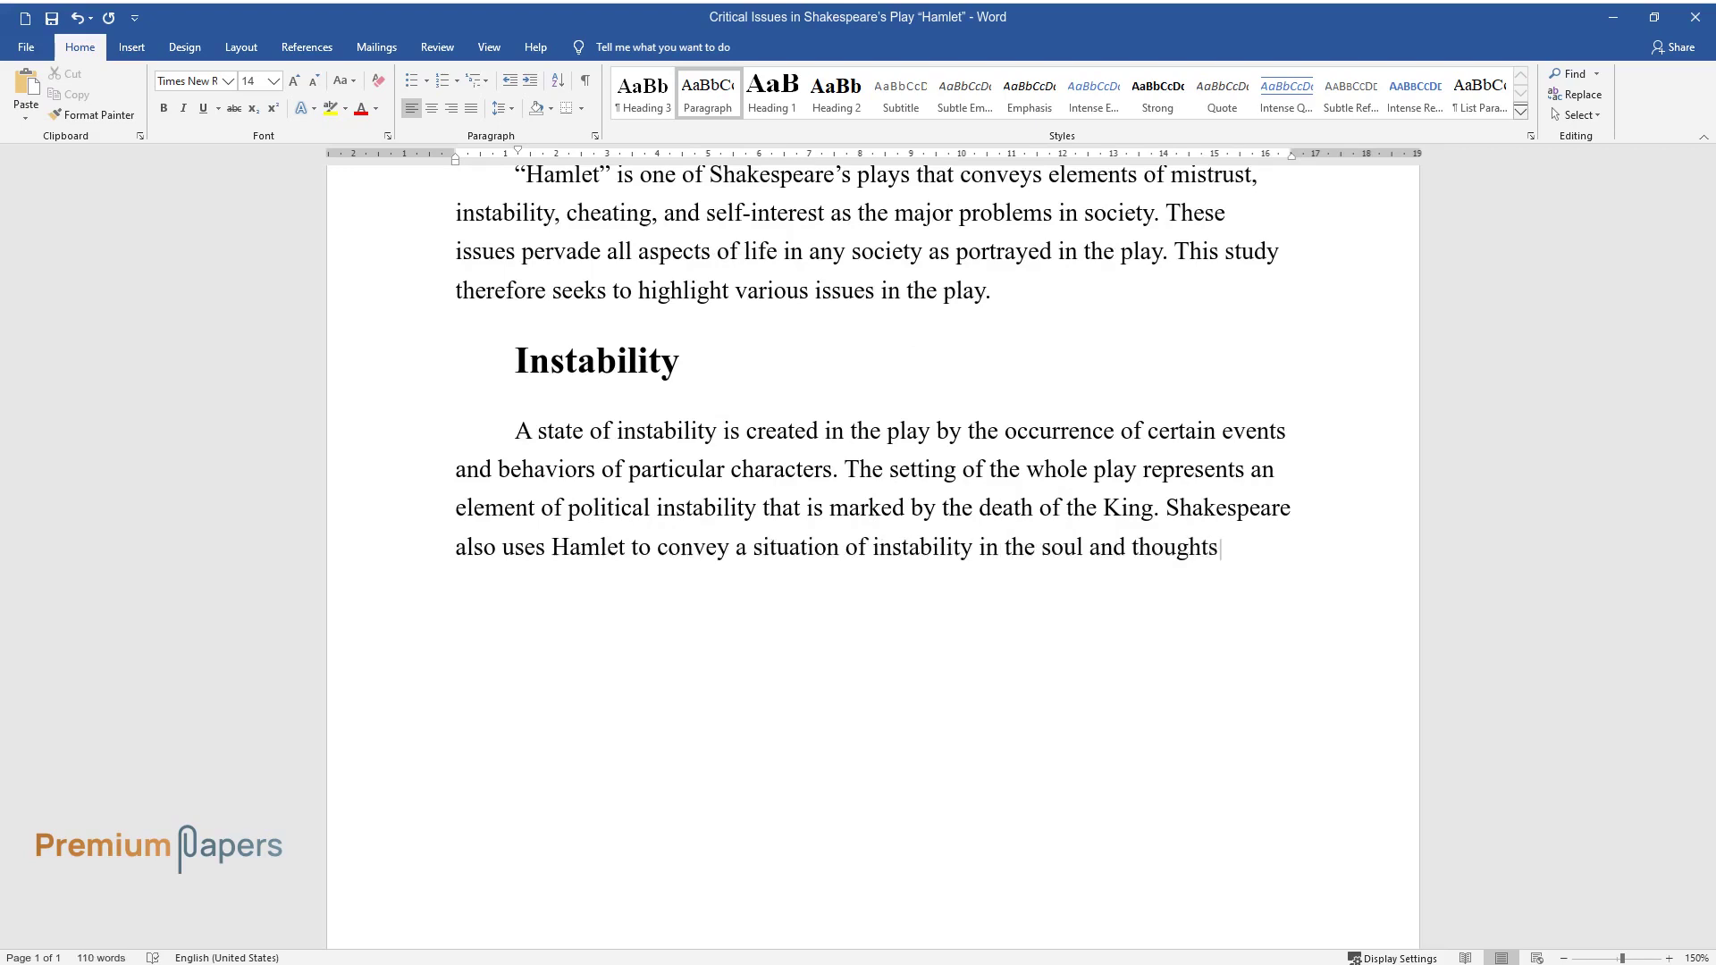
text(. For instance, Hamlet is not ready)
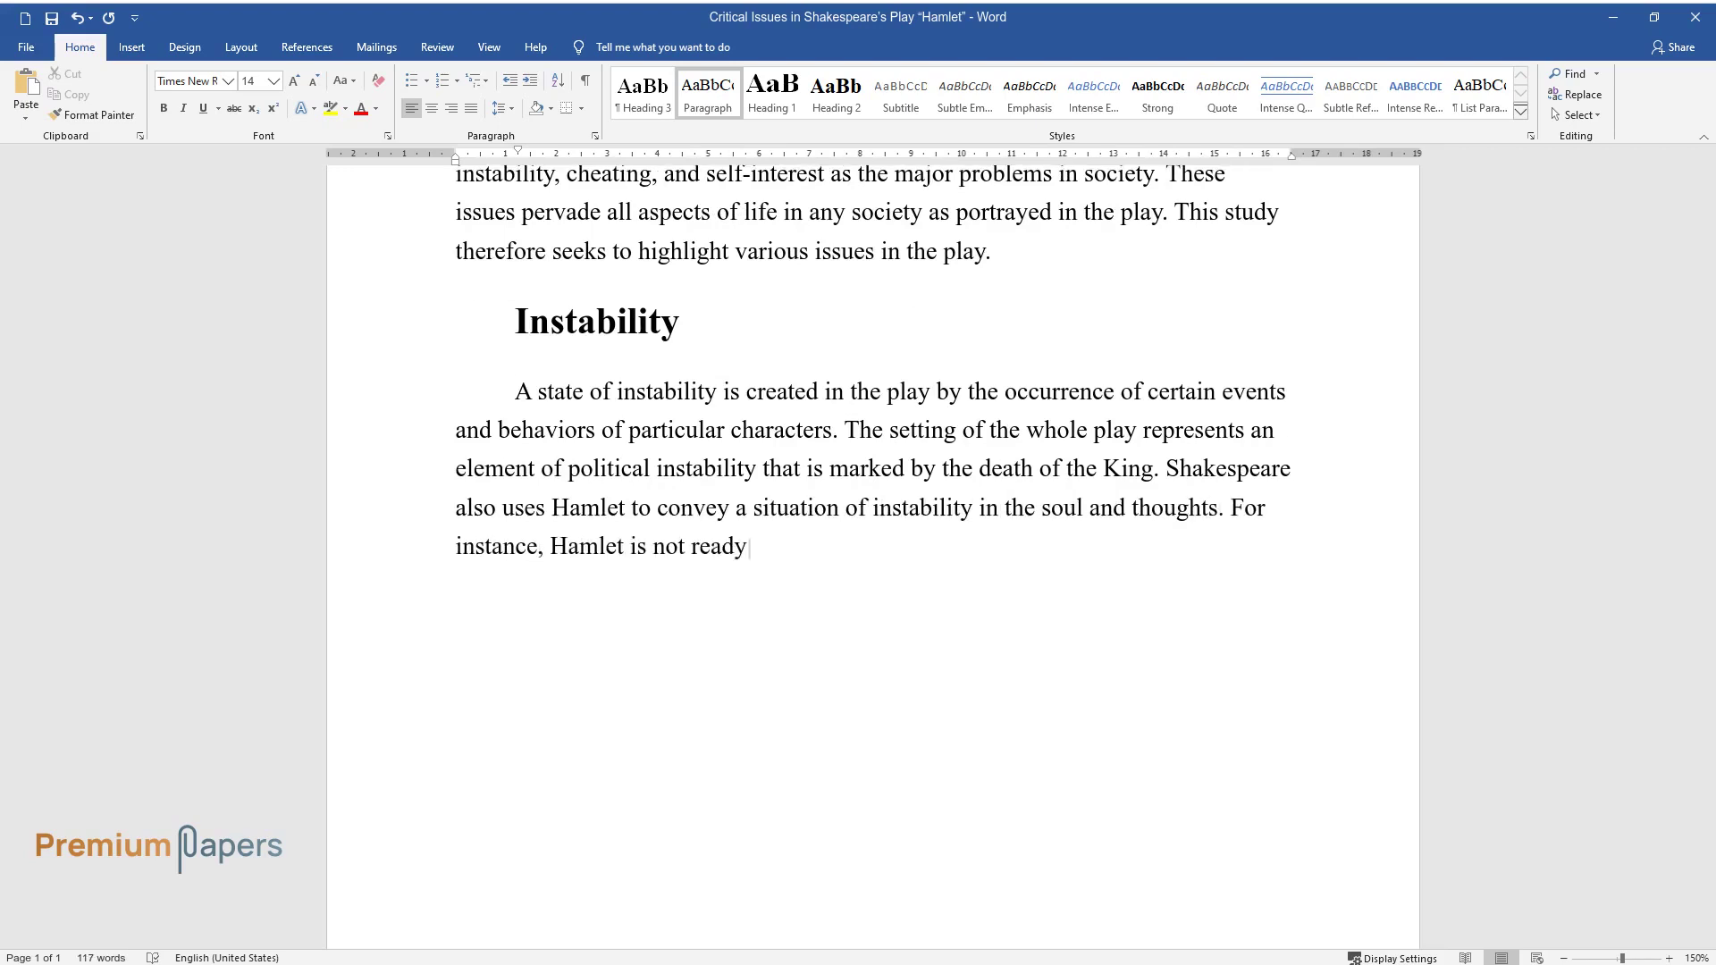
text( to accept the death of his father)
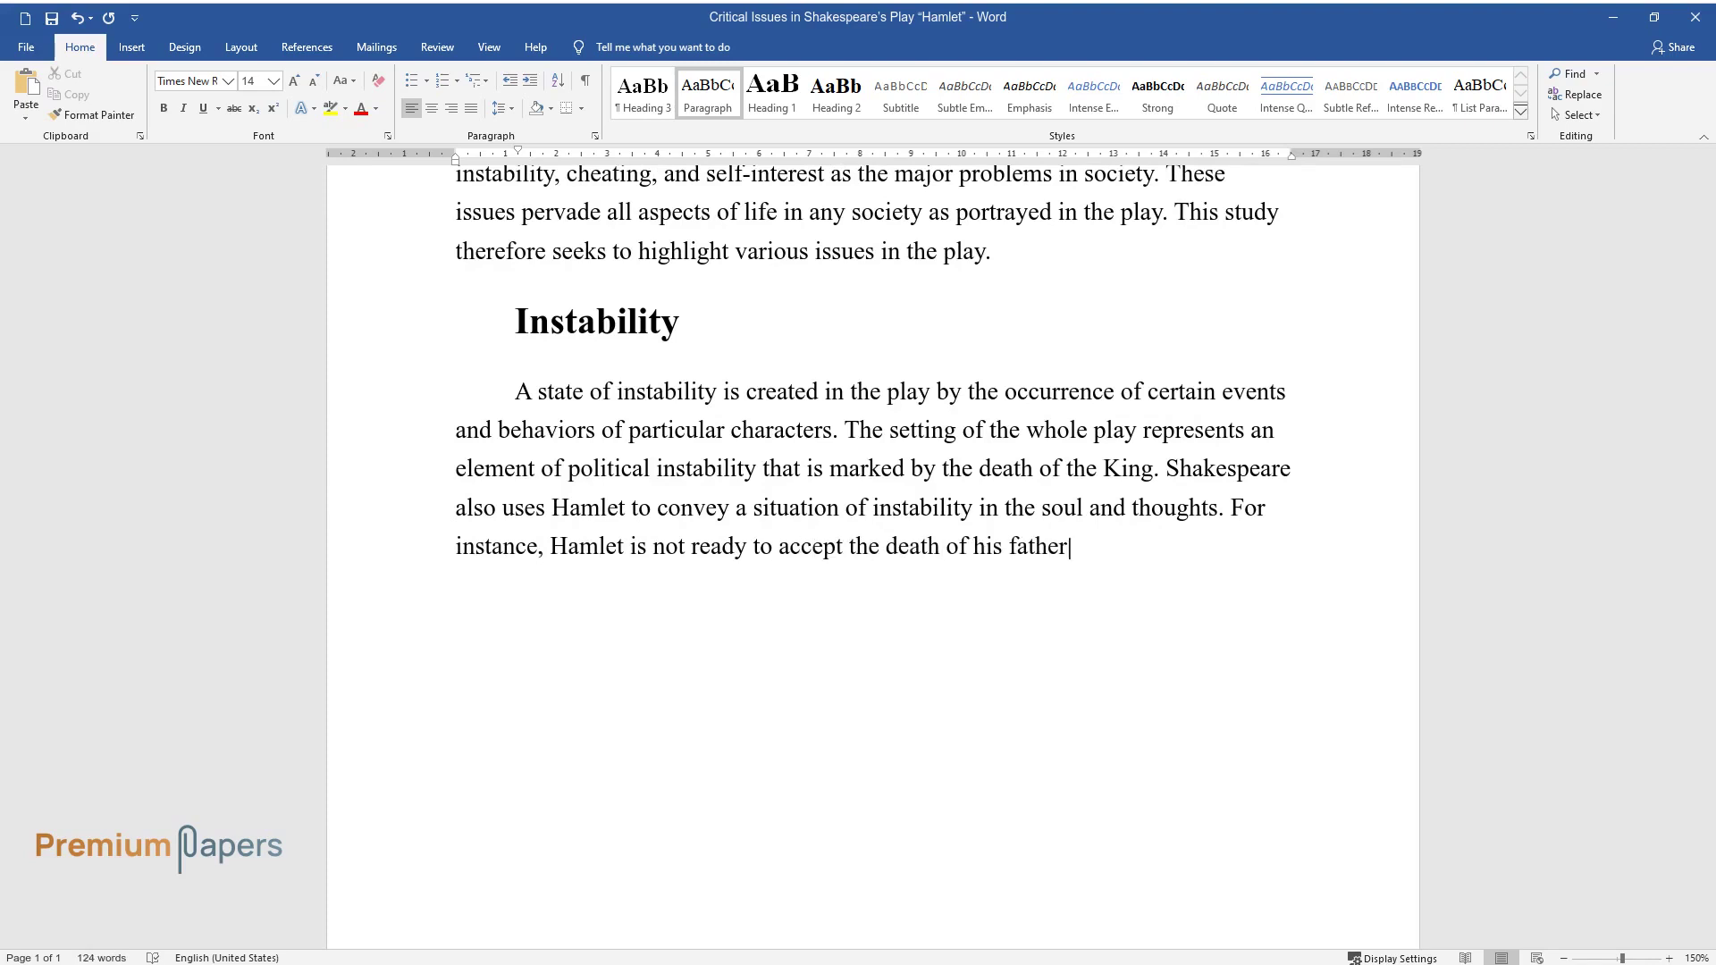
text( even as friends and family try to c)
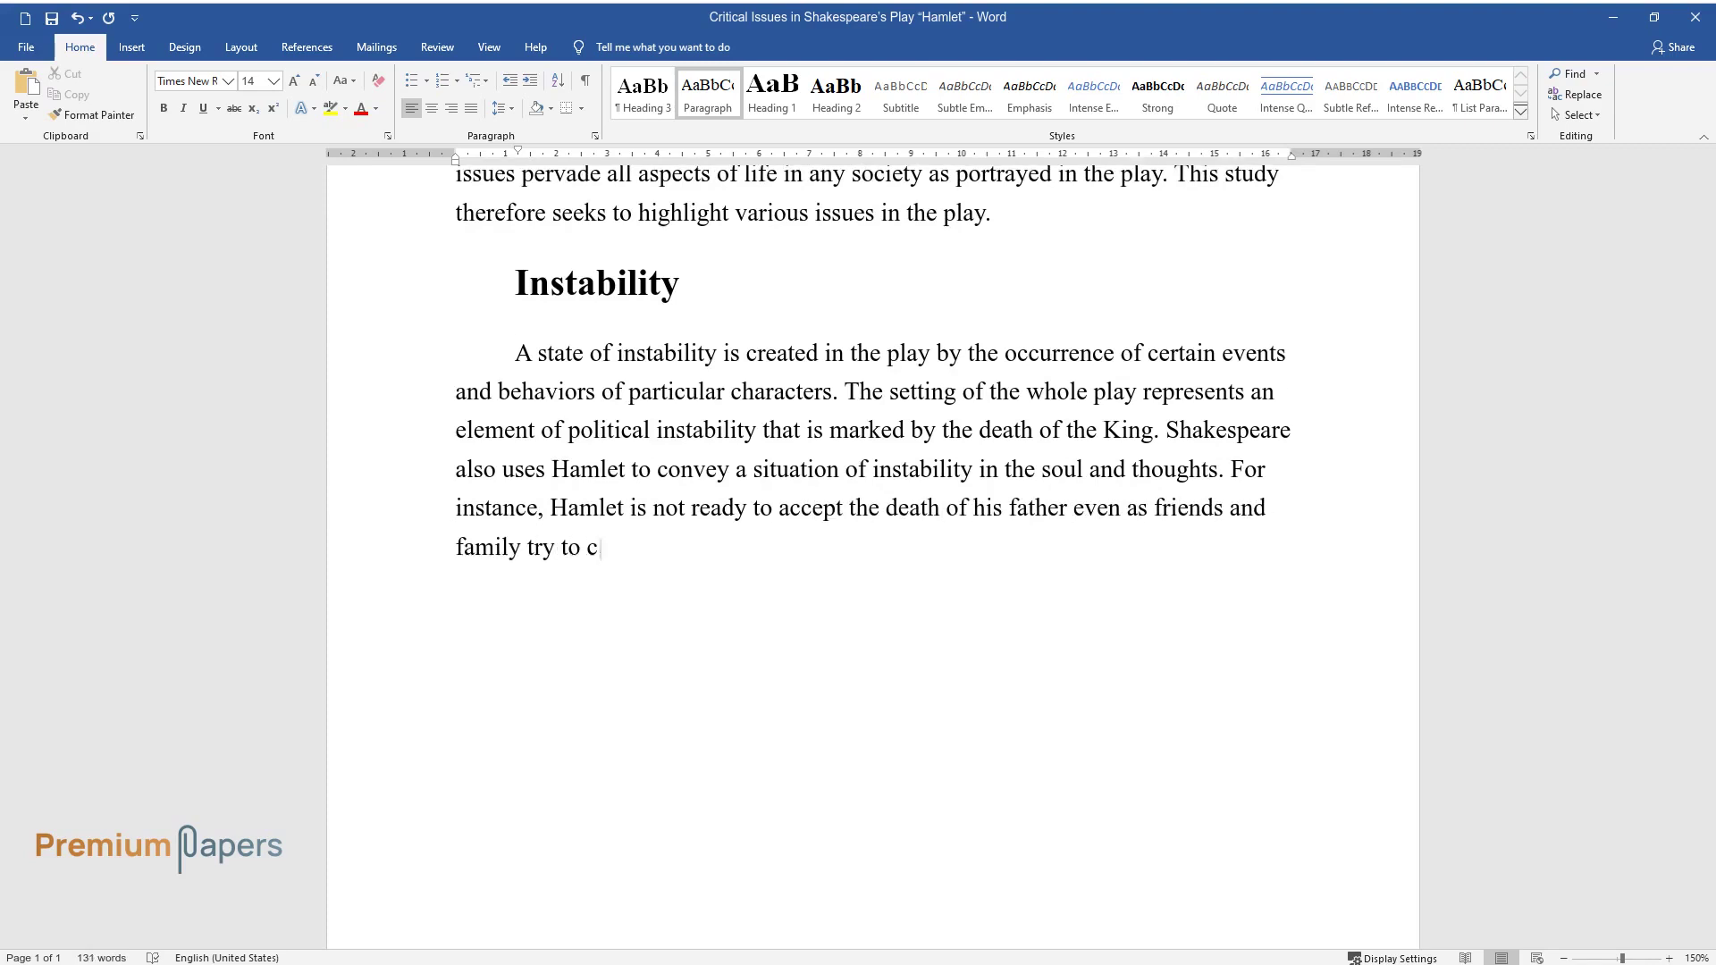
text(onsole him. The issue of death has )
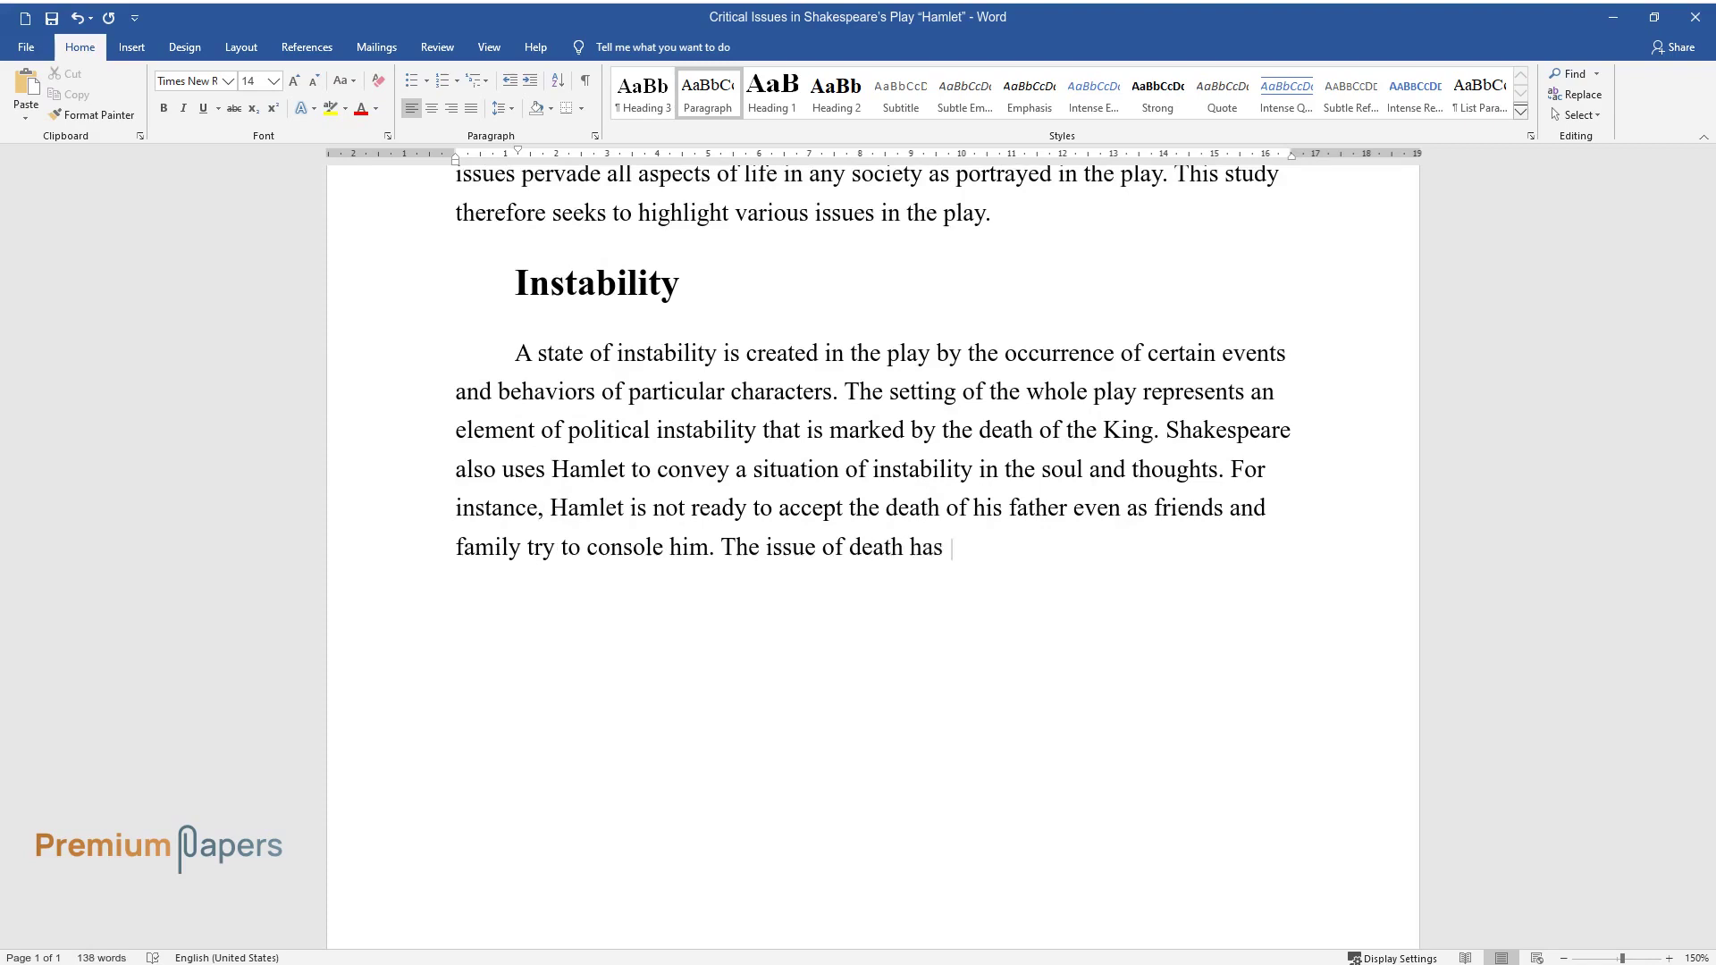
text(also been used to create uncertaint)
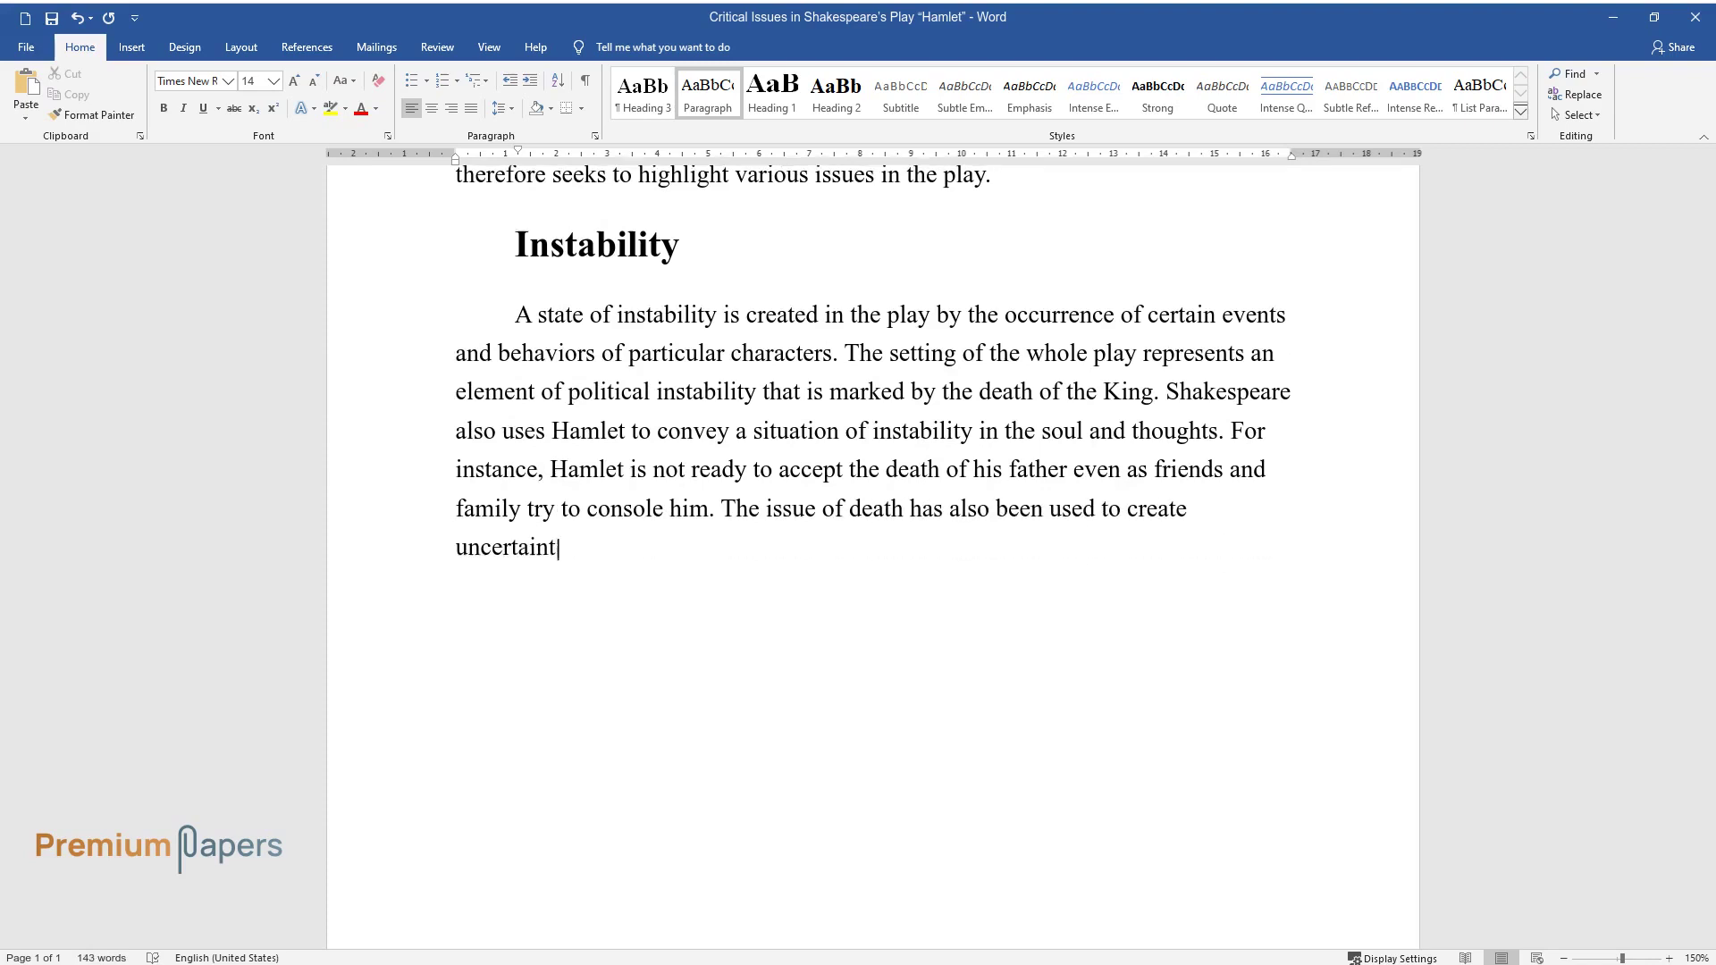
text(y in the setting of the play.)
key(Return)
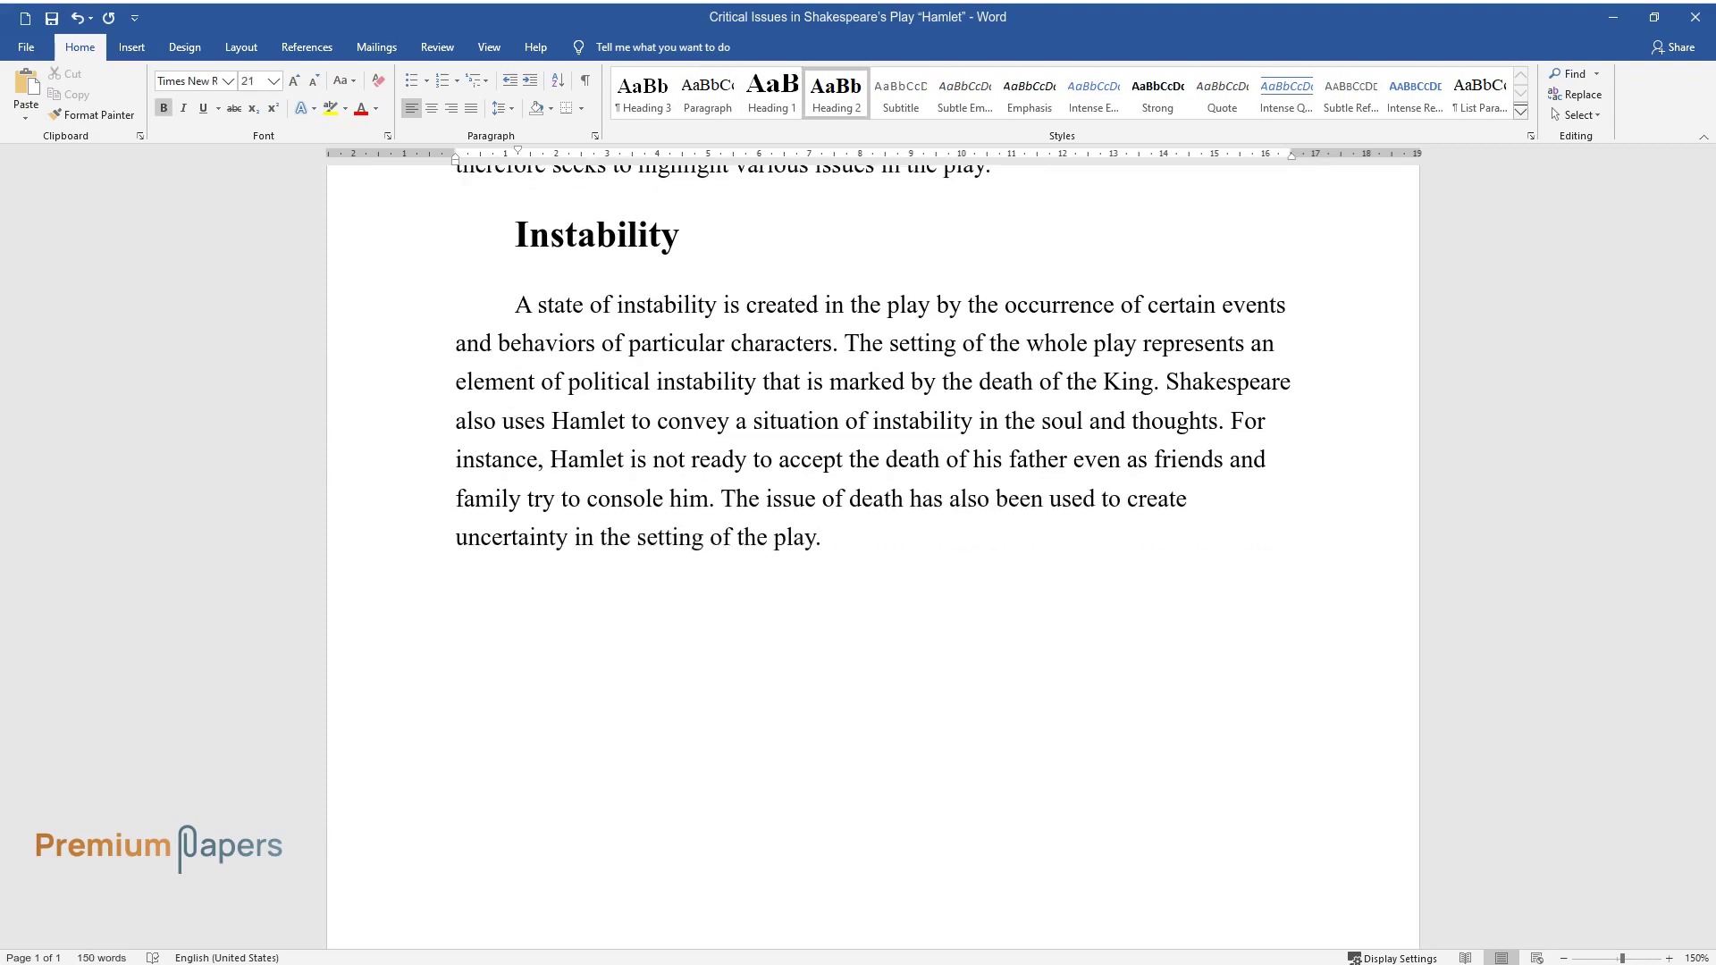
Add the 'Roles of the Ghost' heading and its paragraph on the ghost's literal role and characters' belief
text(Roles of the Ghost)
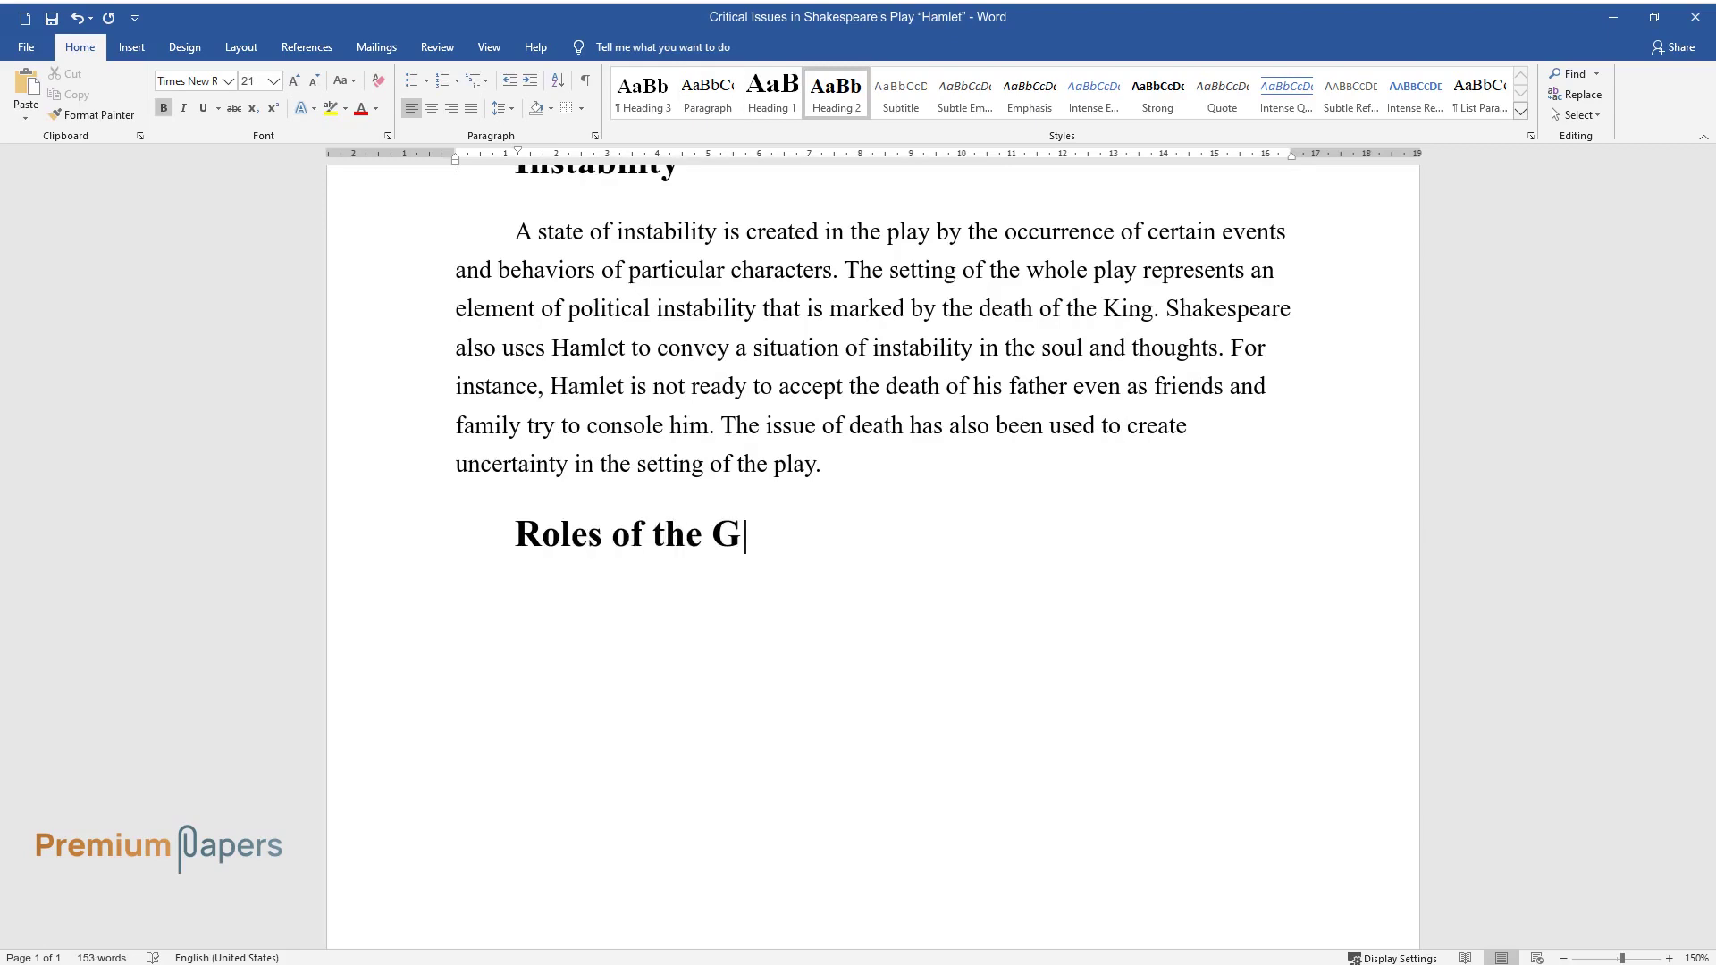
key(Return)
text(On a lit)
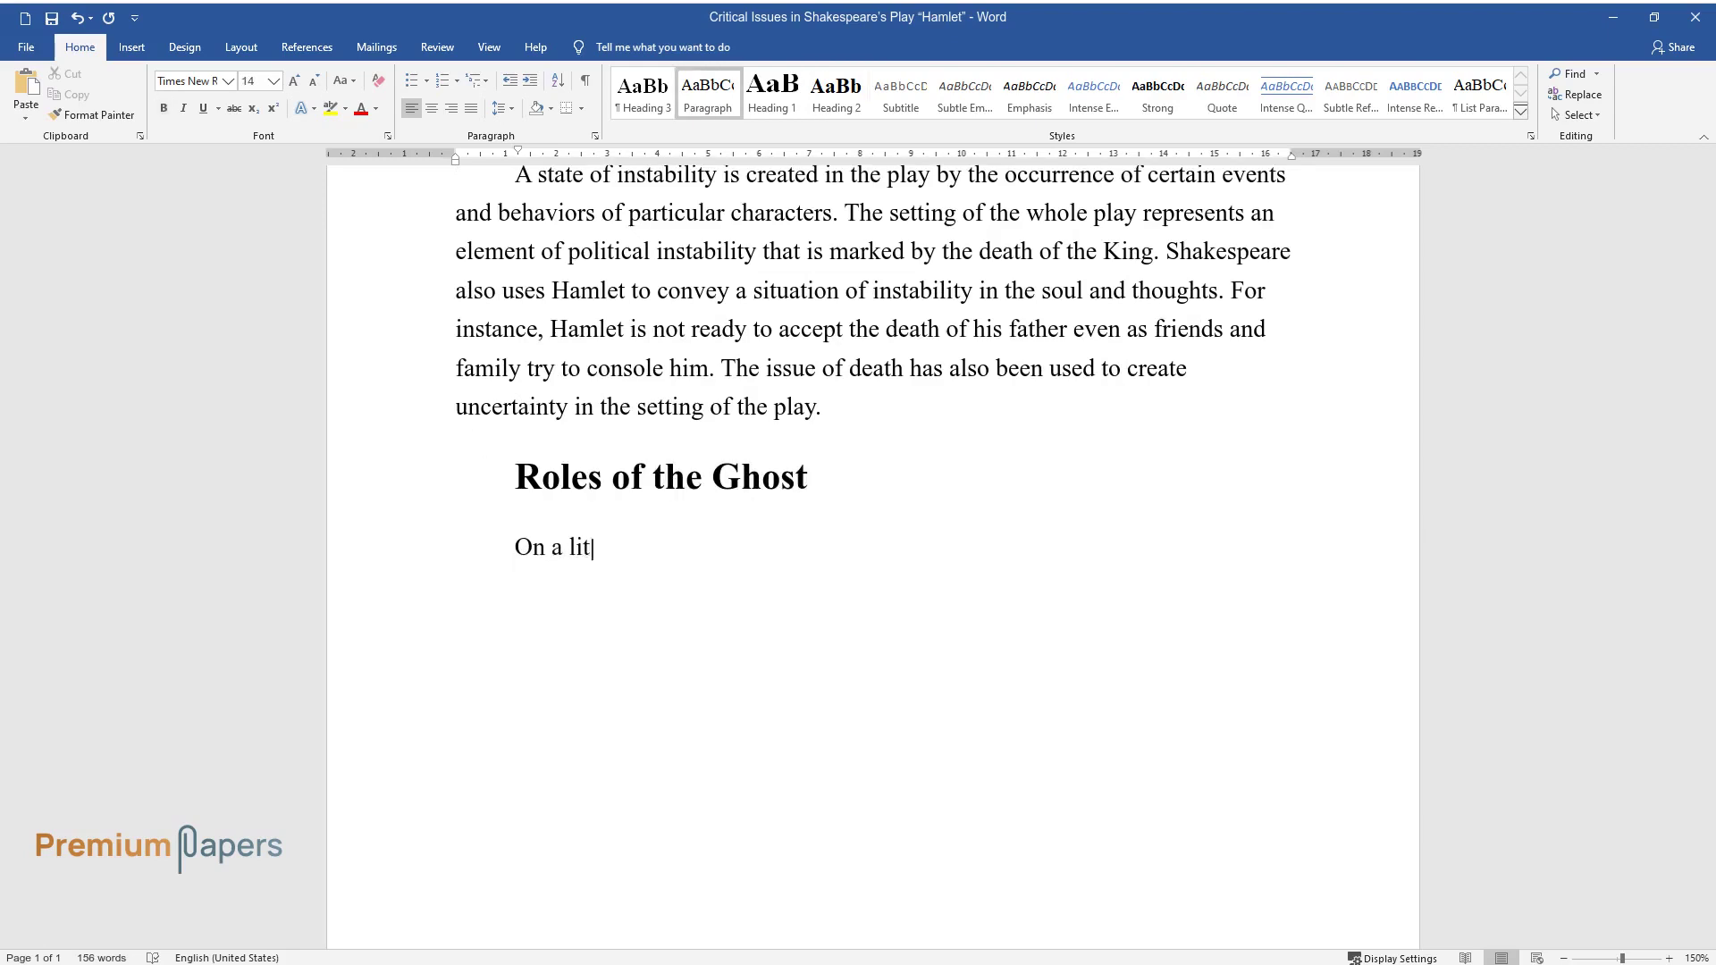
text(eral basis, the role of the ghost in)
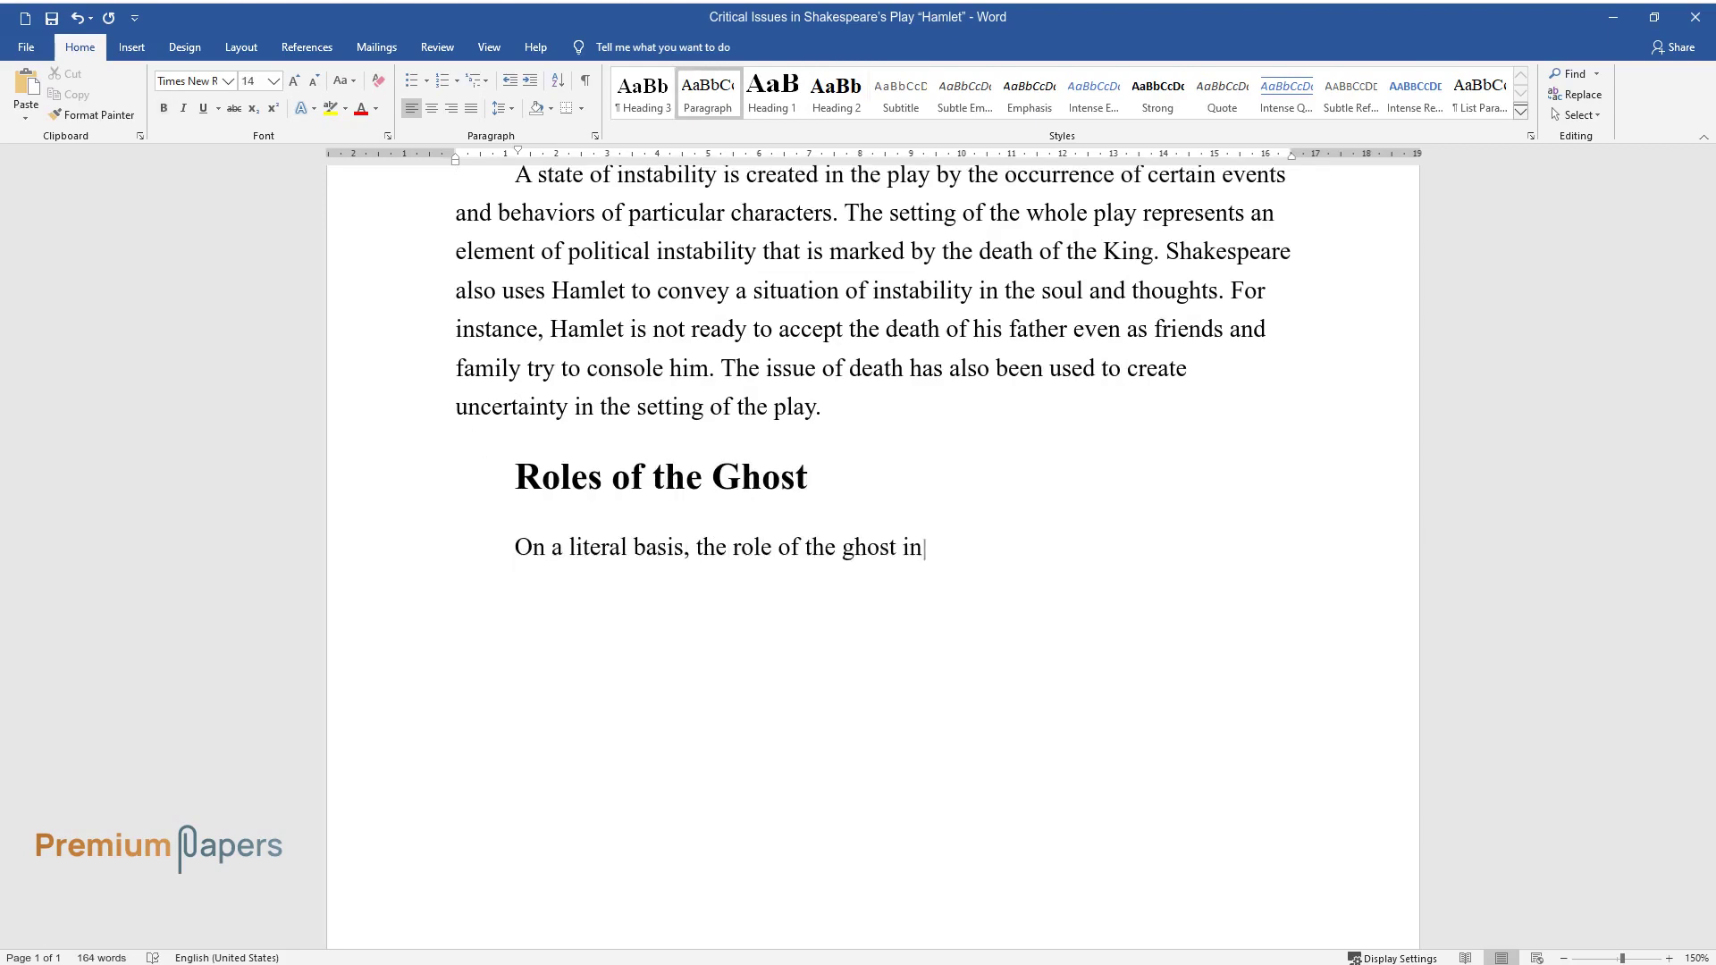
text( the play is to awaken the interest o)
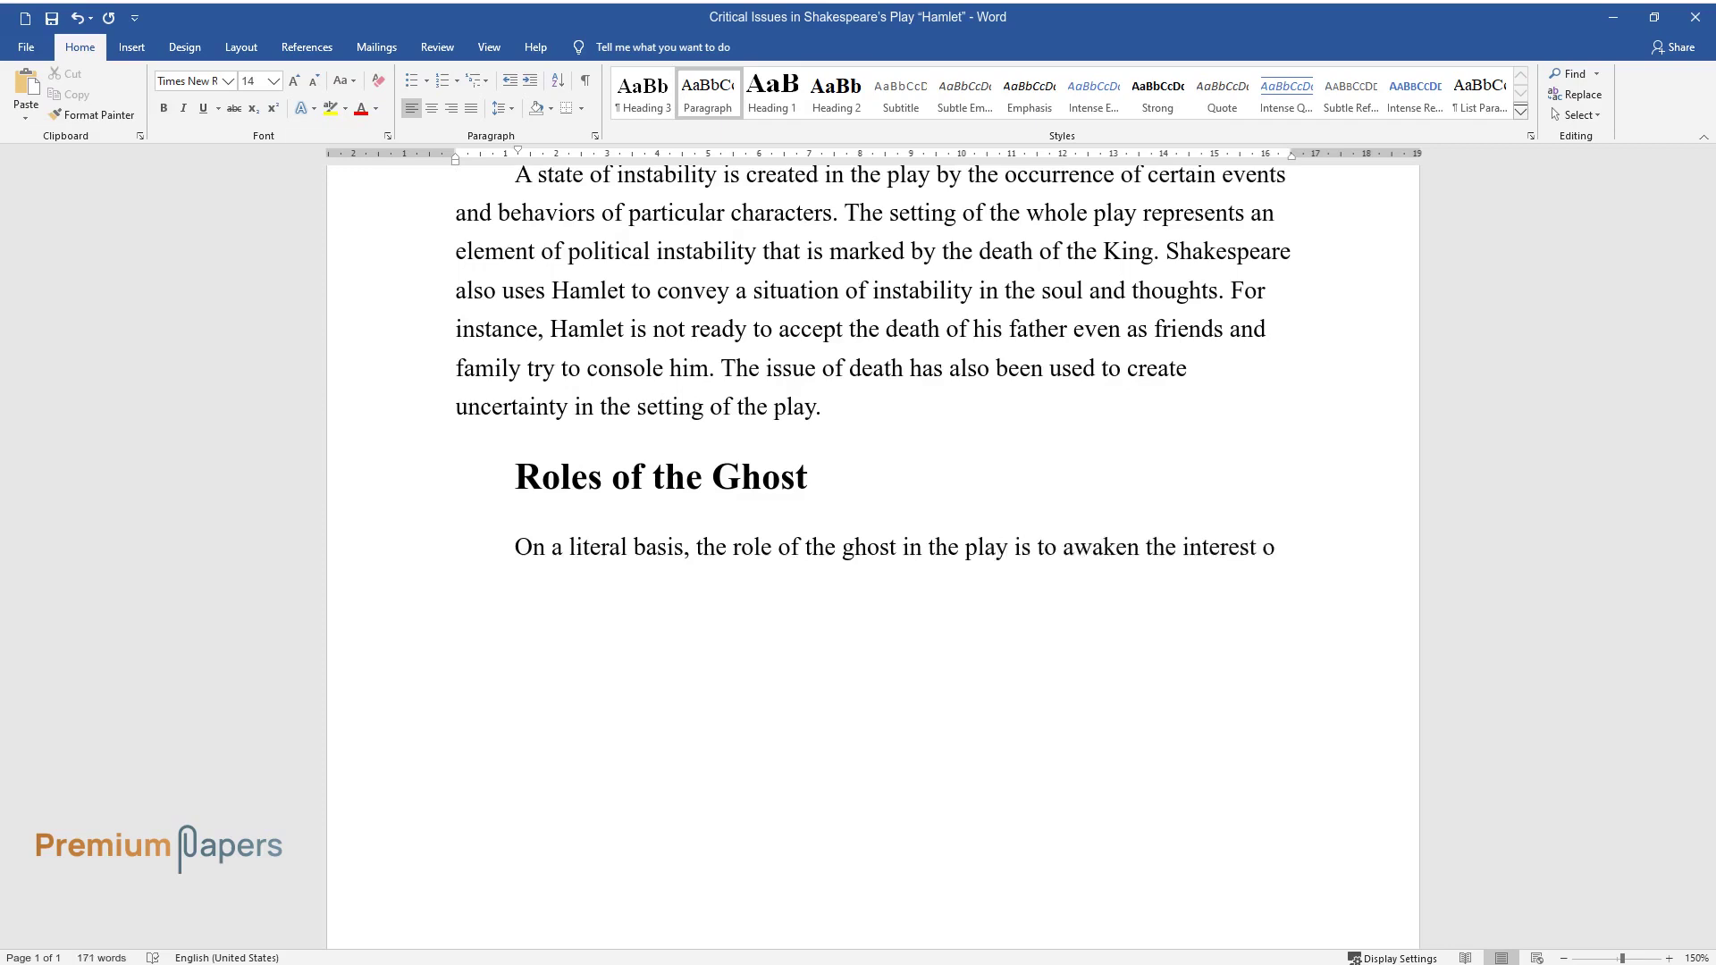
text(f the audience towards the play and )
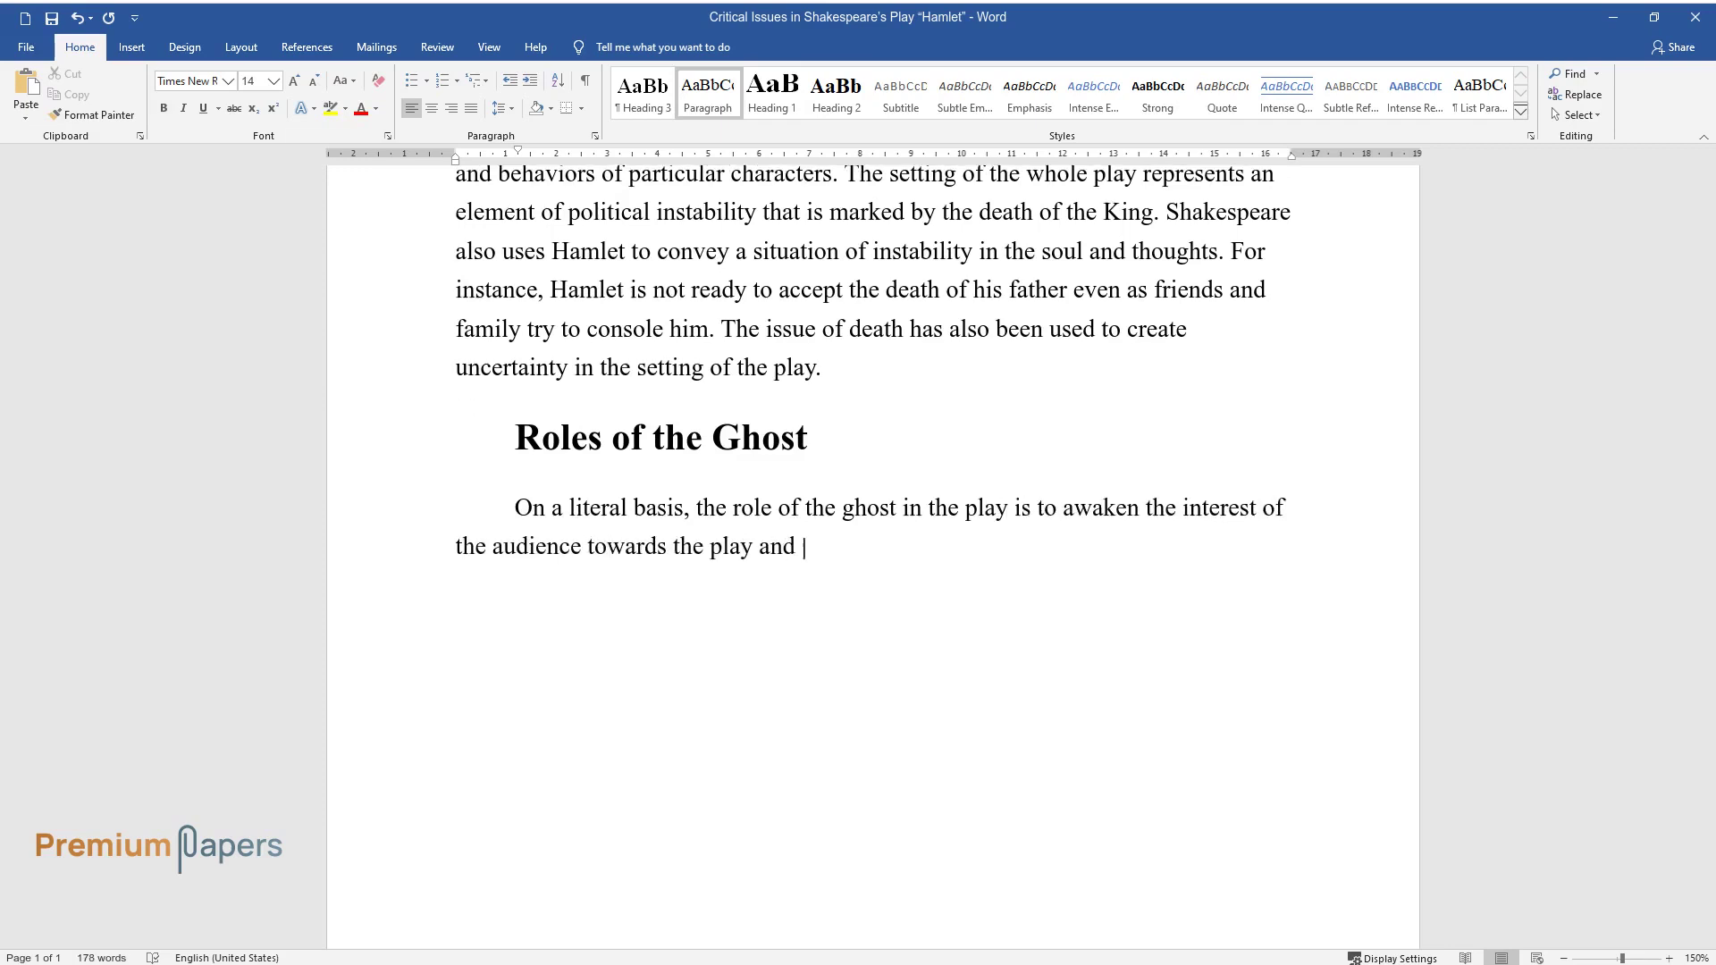
text(provide more opportunities for furth)
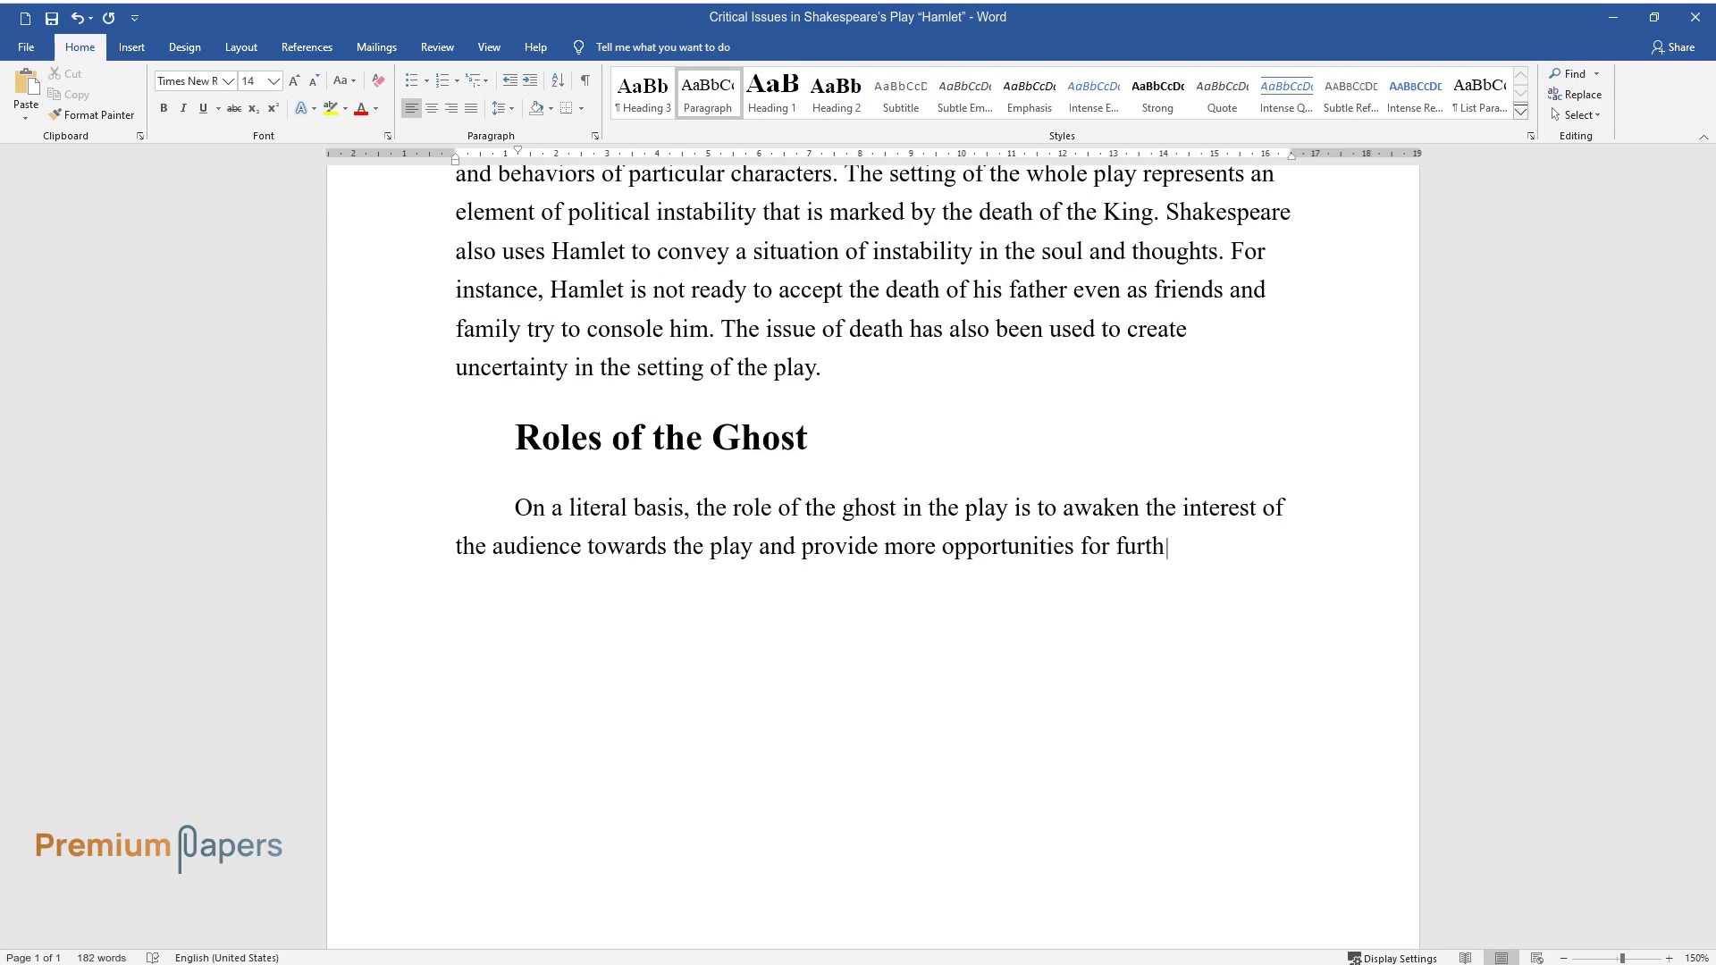
text(er narration of the play. However, from a crit)
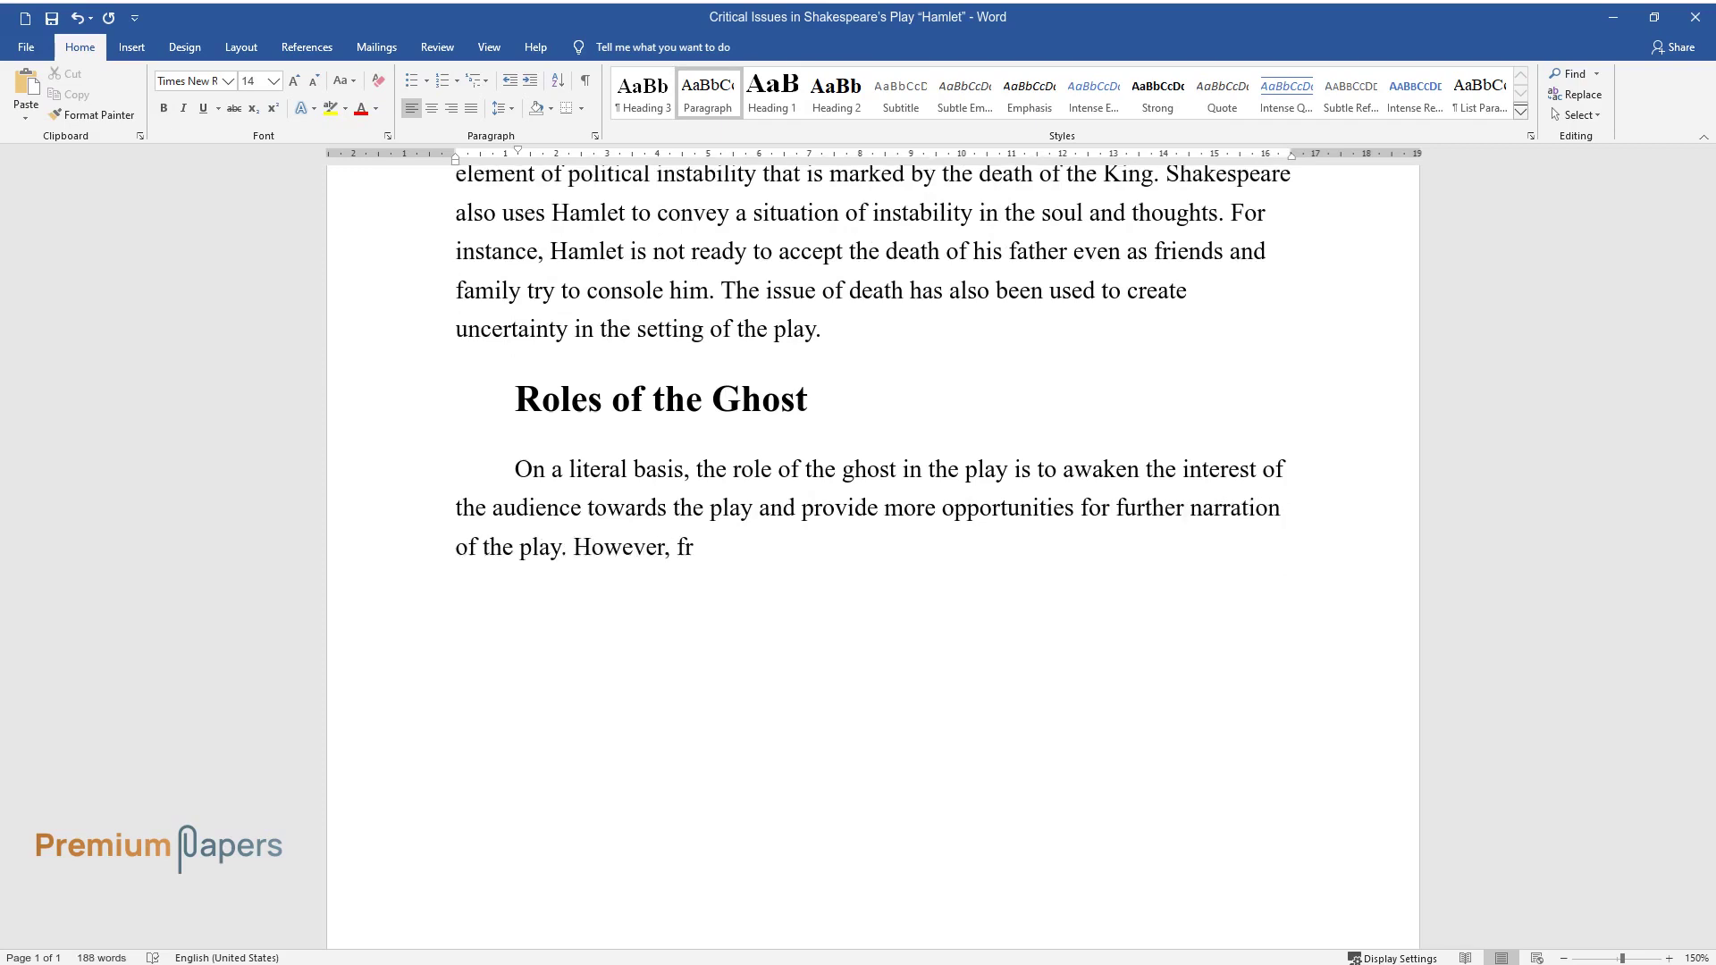
text(ical perspective, the ghost)
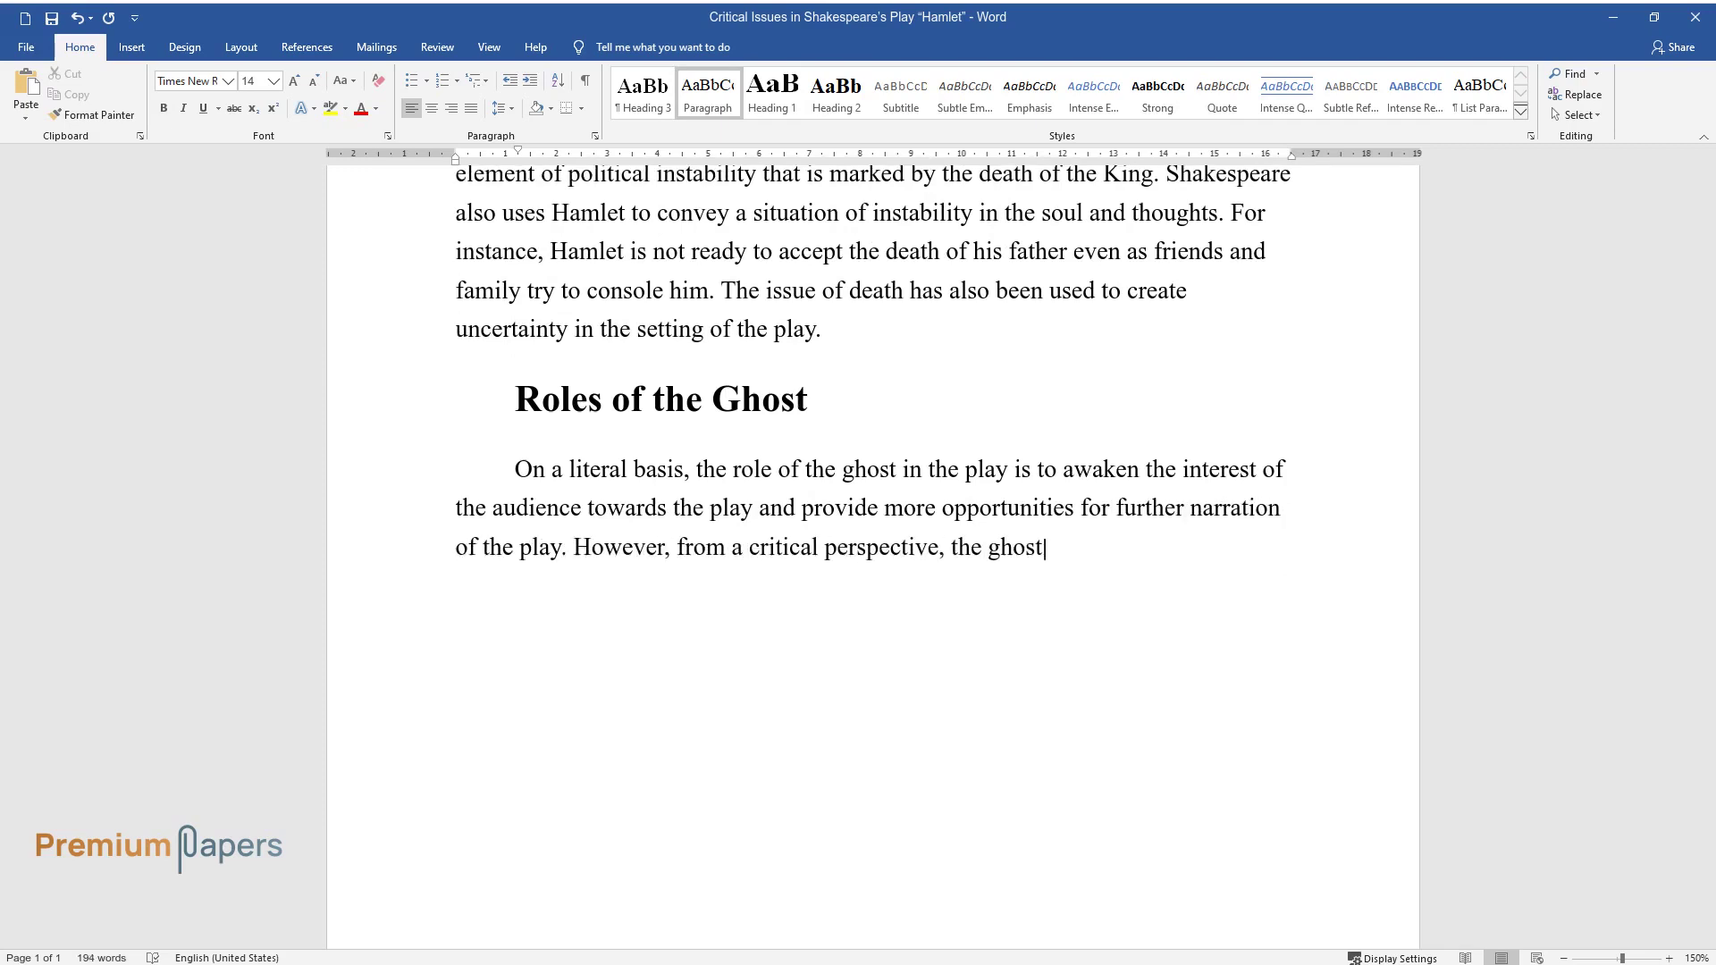
text( has been used to portray the role o)
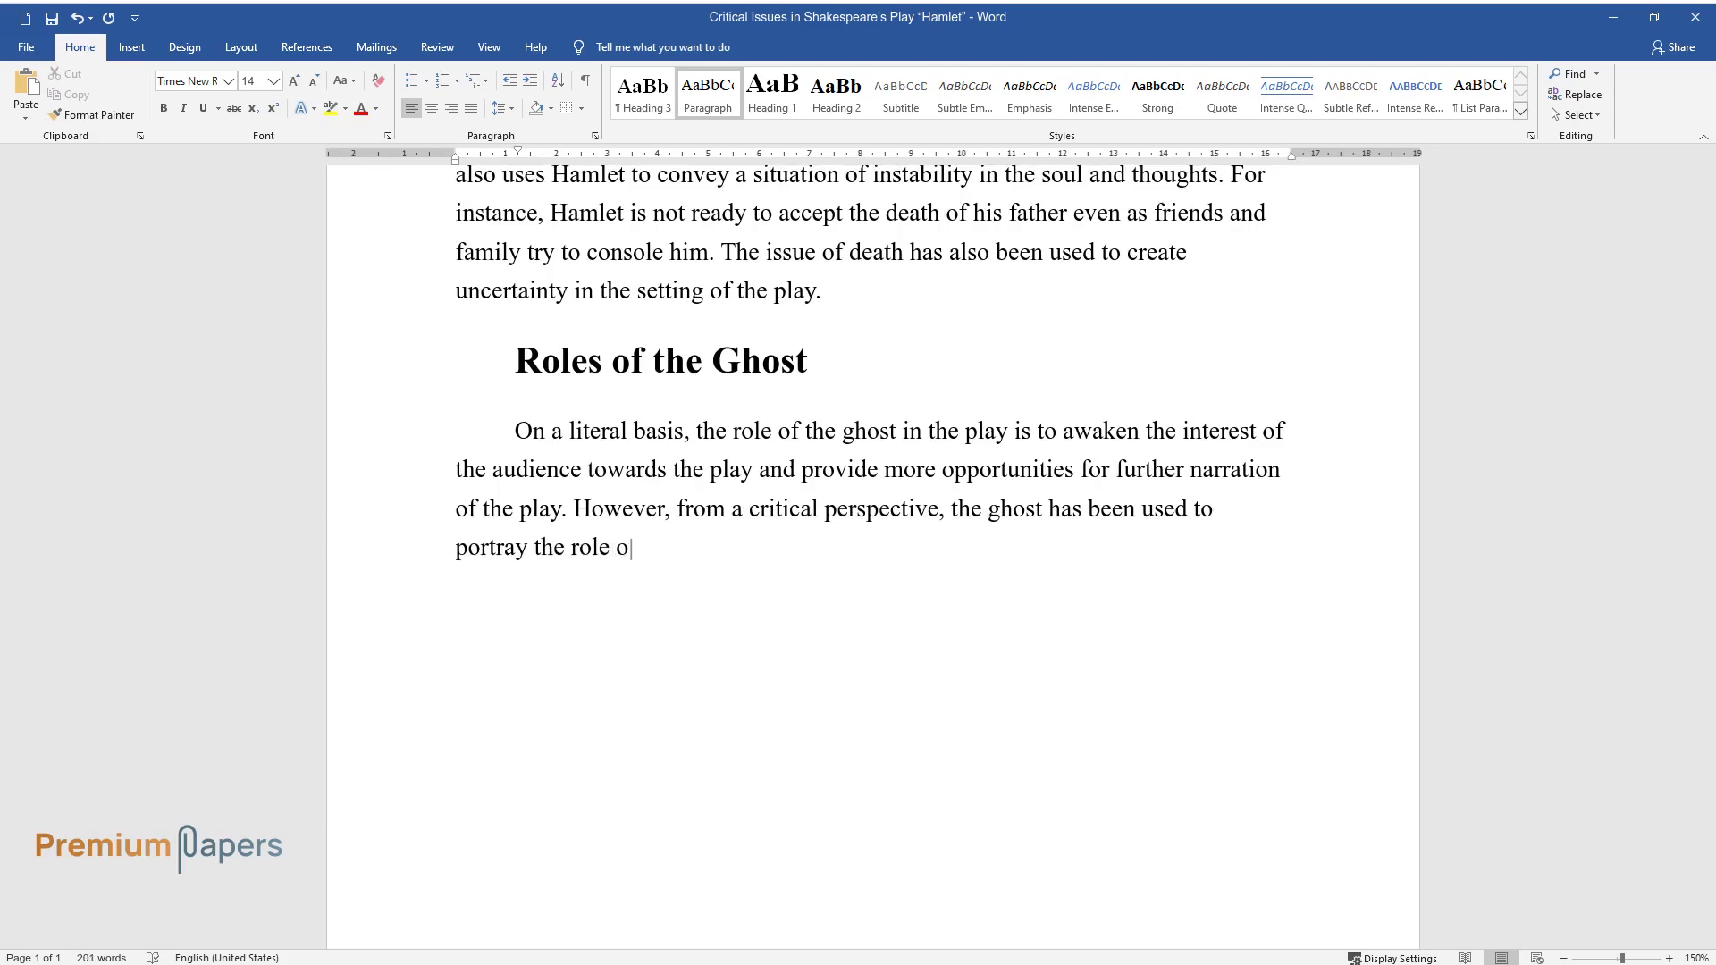
text(f the dead in their quest to accompli)
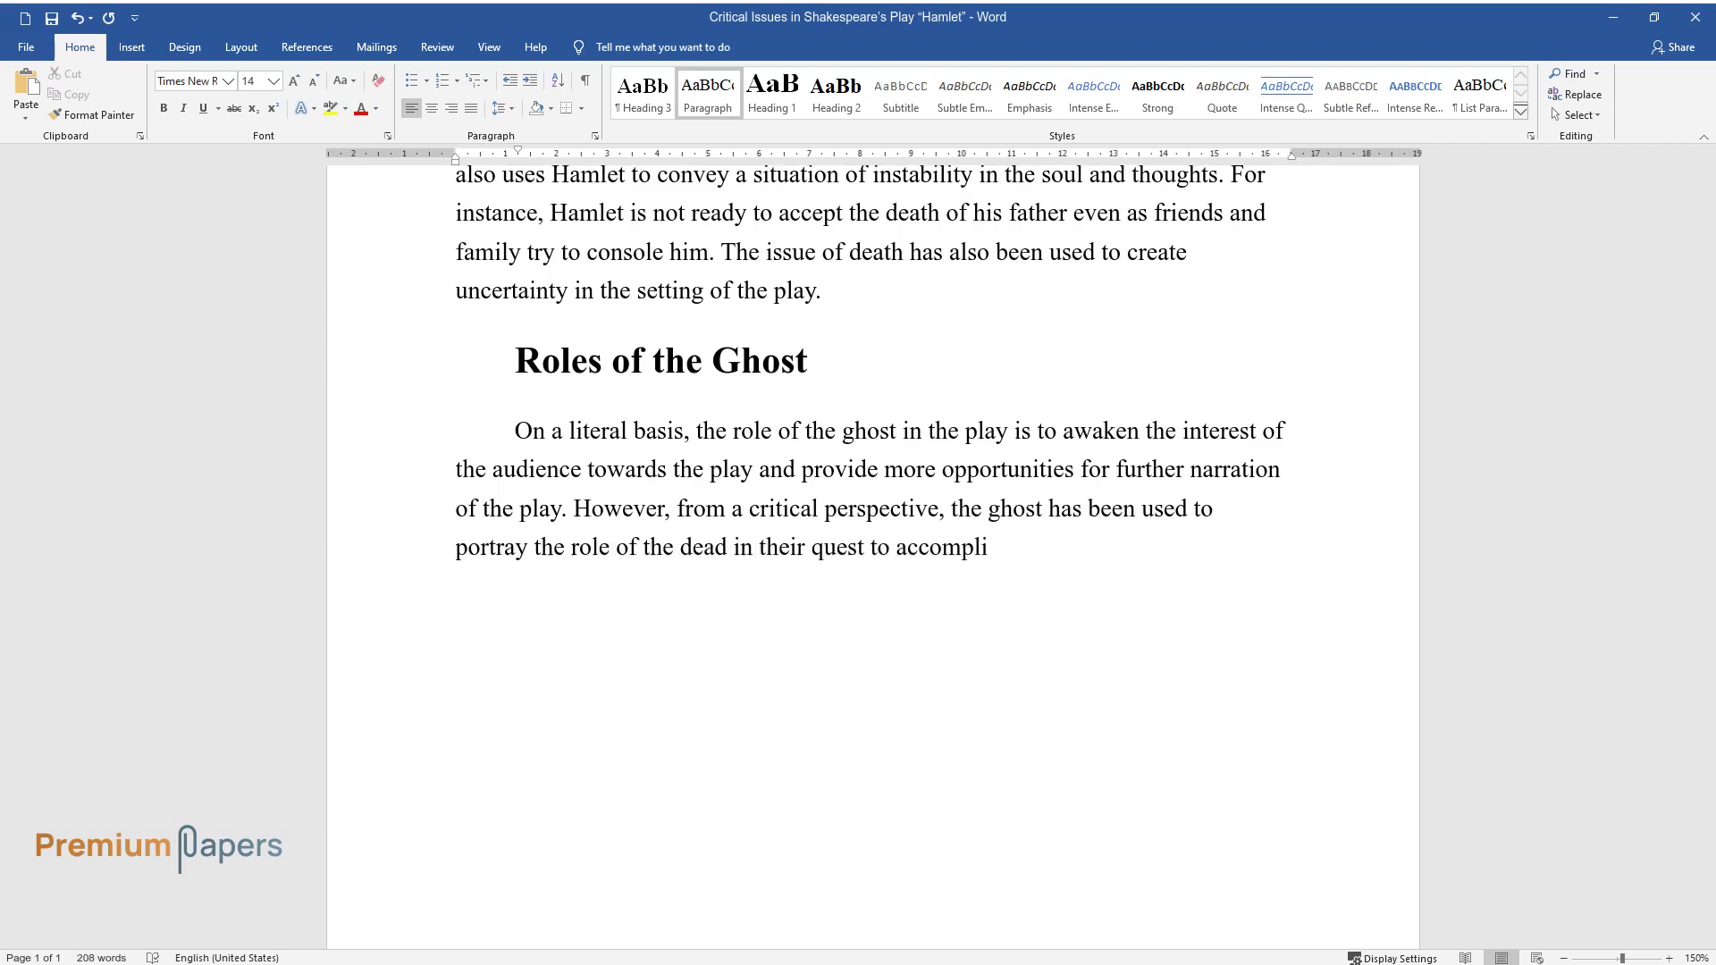
text(sh their intended objectives. The ghost is als)
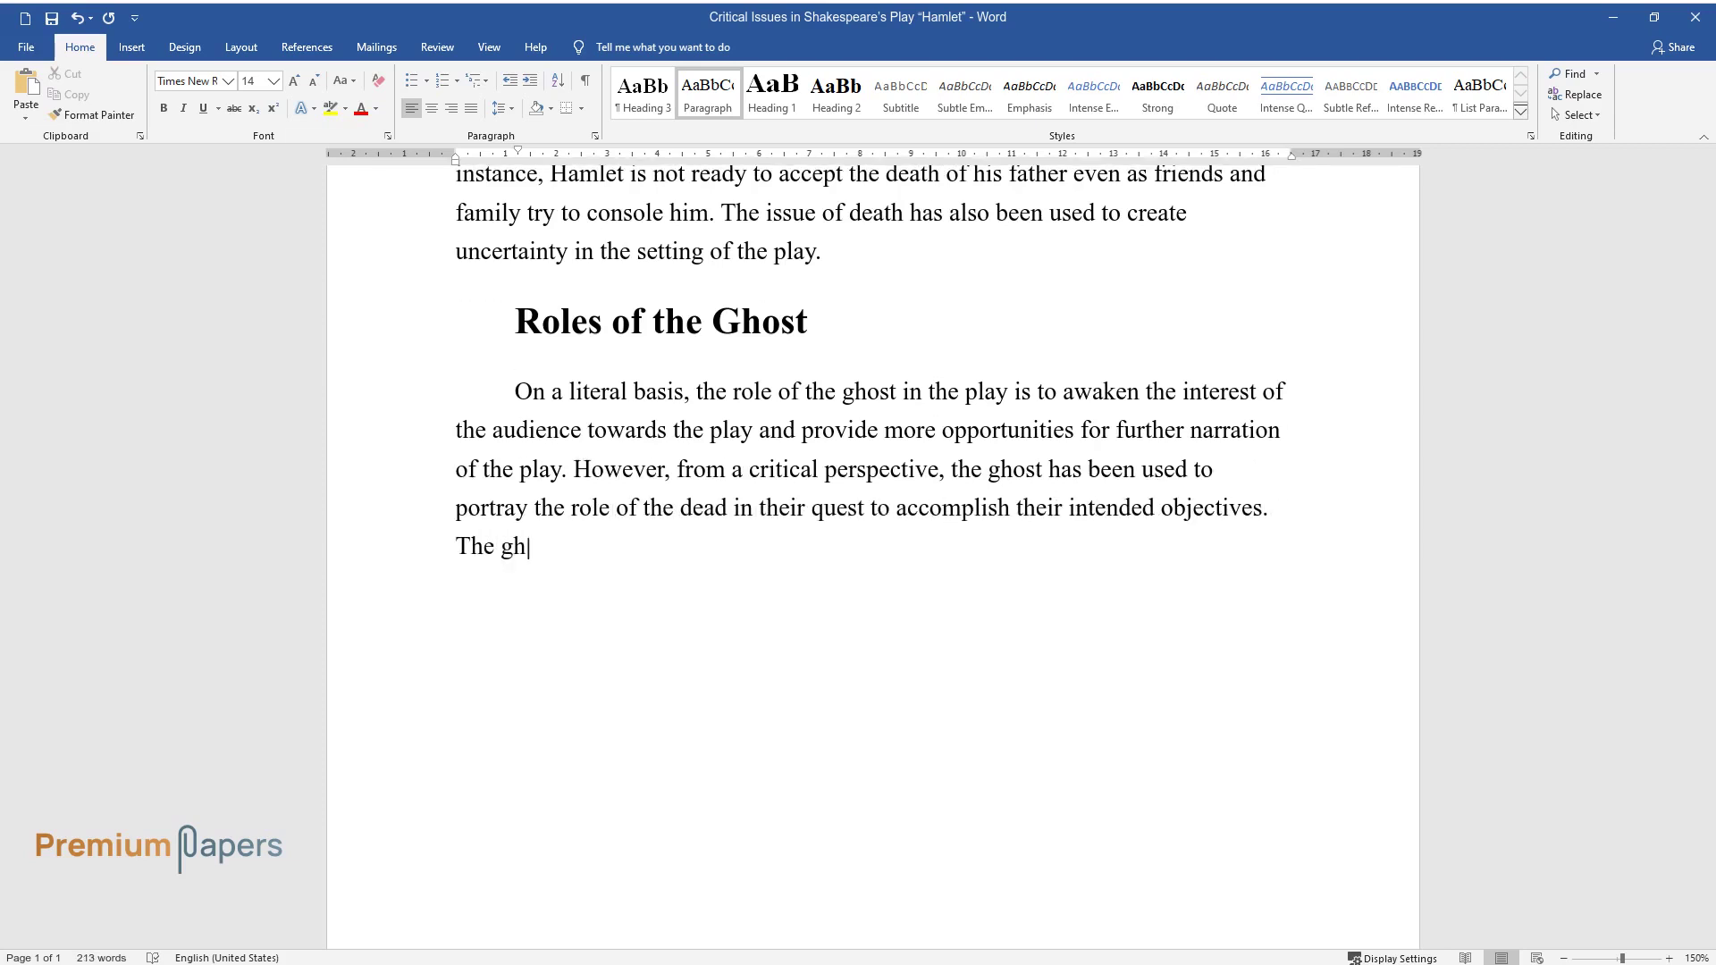
text(o used to highlight the di)
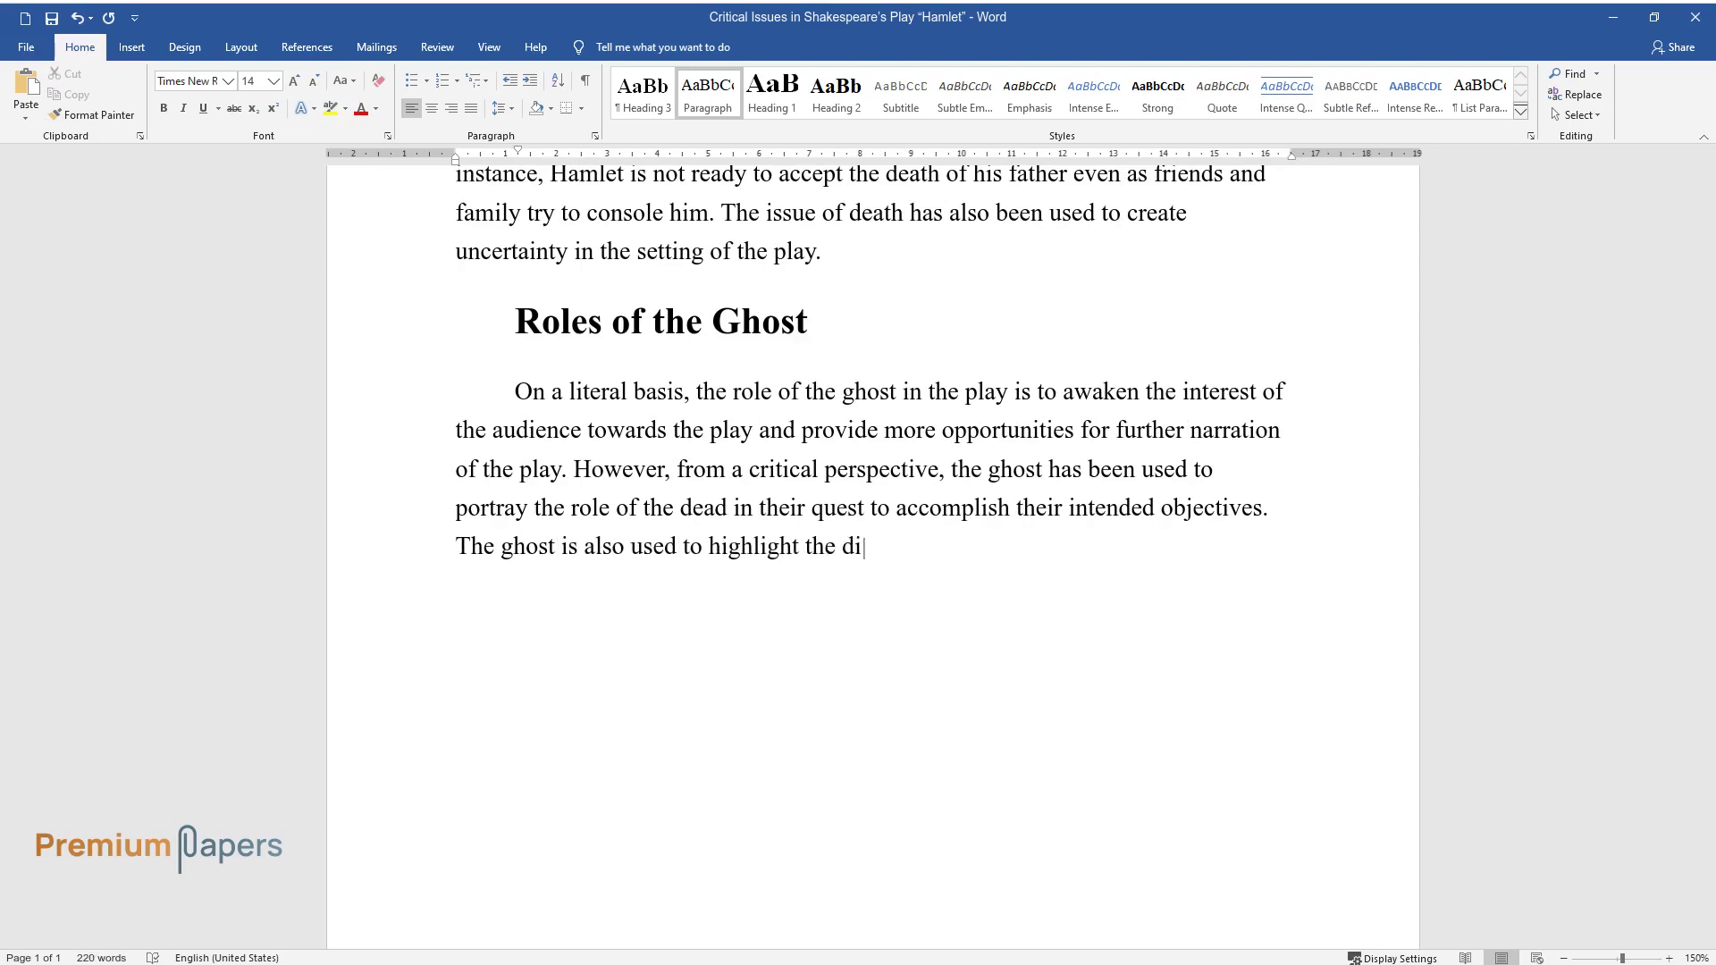
text(sparity in belief between different c)
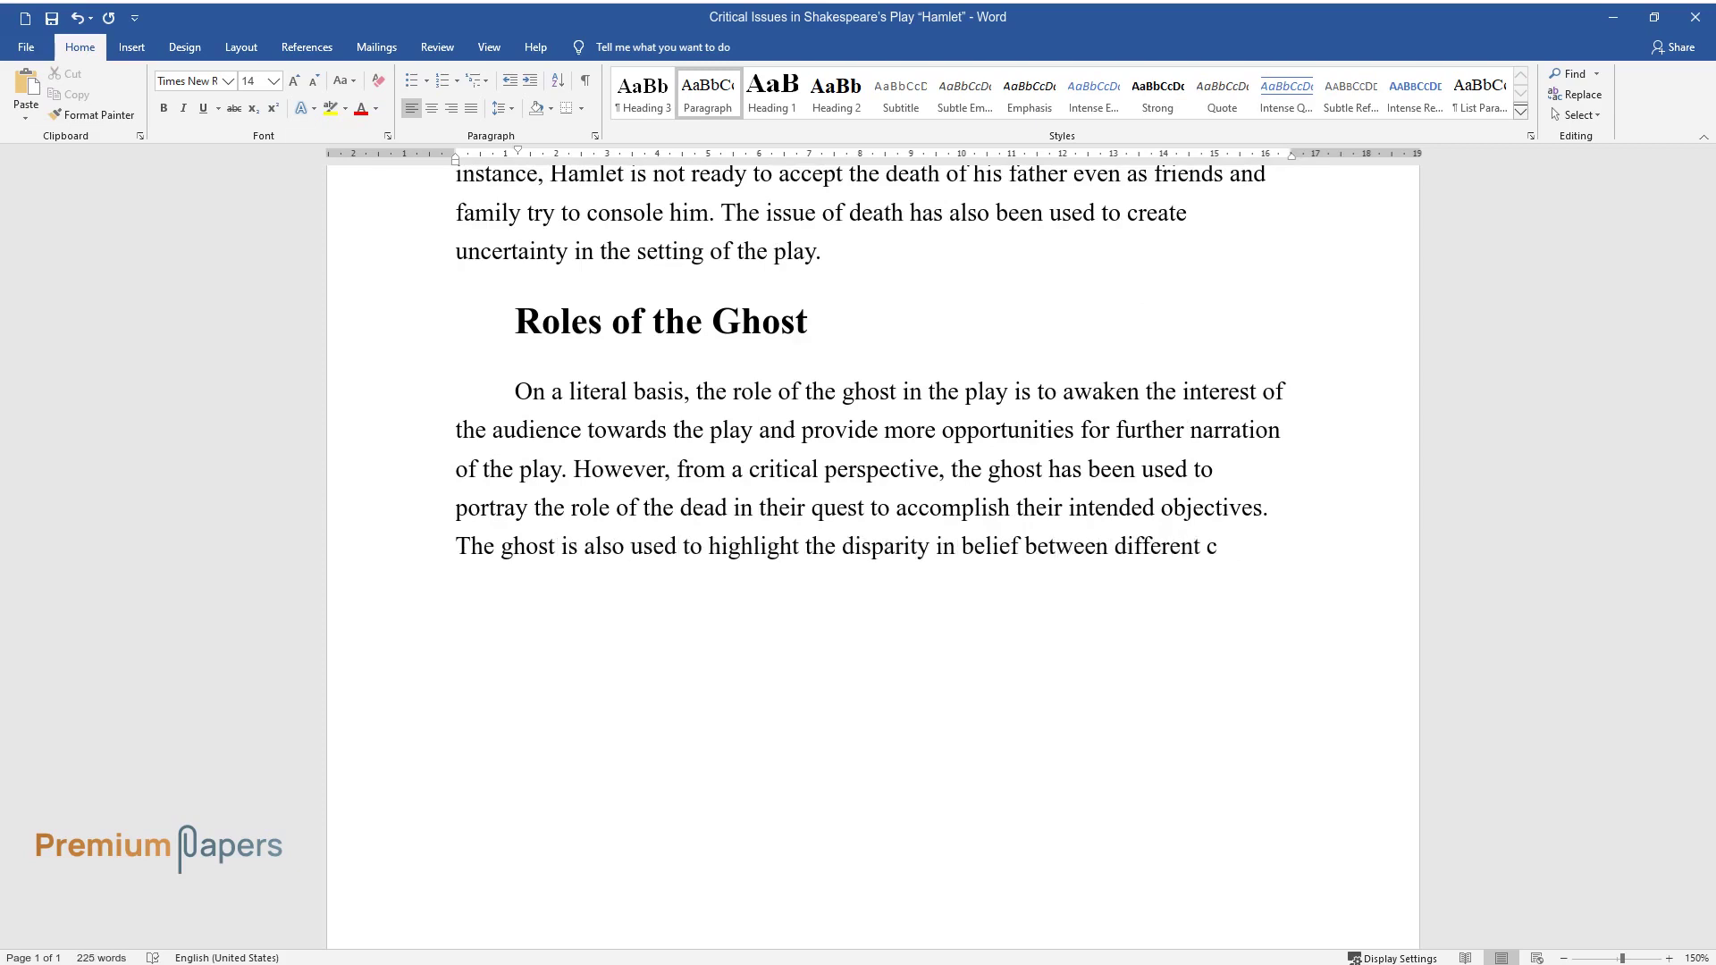
text(haracters, for instance, characters )
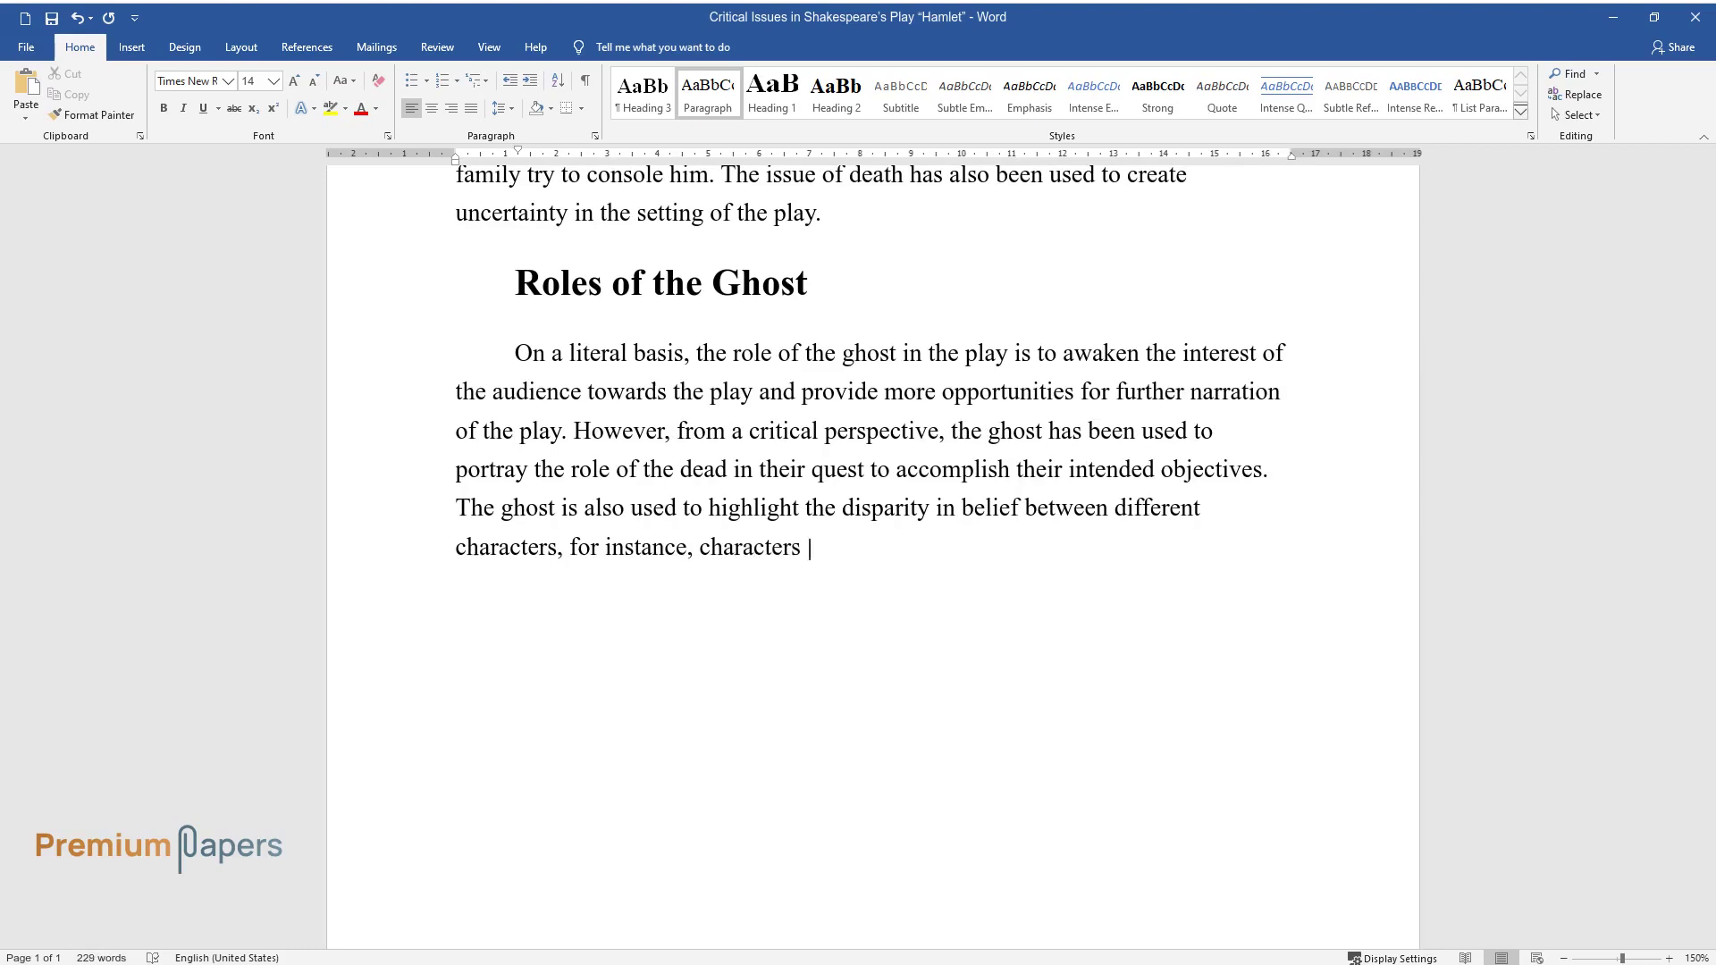
text(such as Marcellus, Barnardo, and Francisco believed in the existence of the ghost )
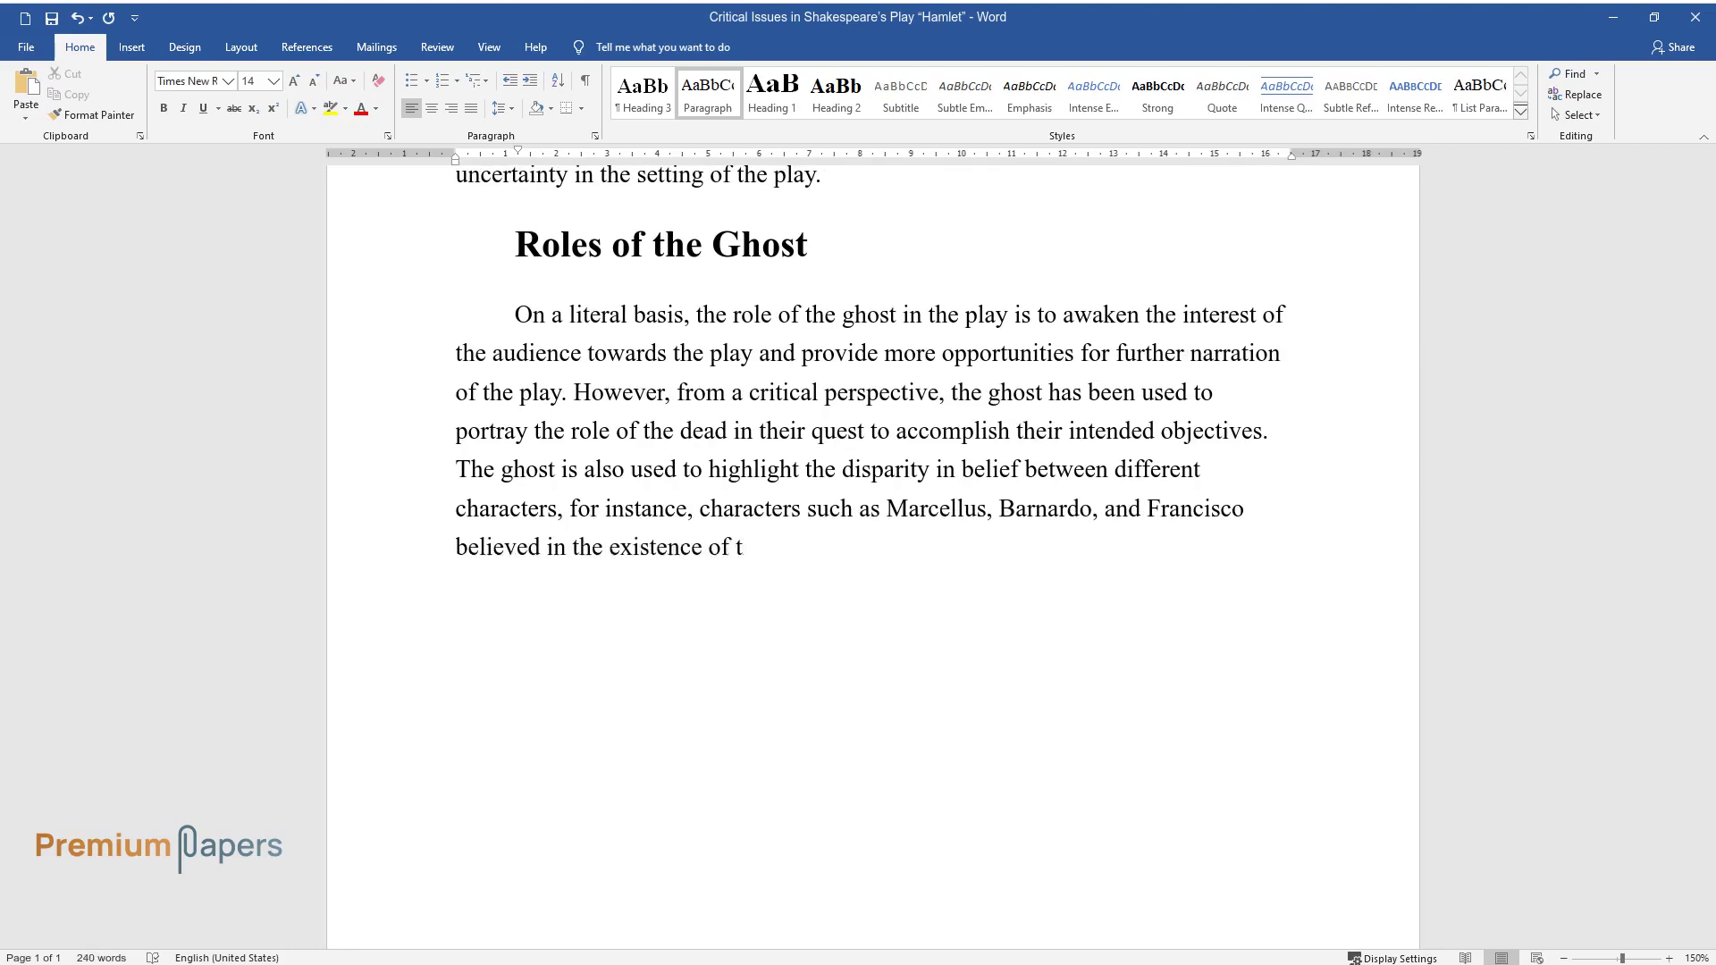
text(while Horatio did not belie)
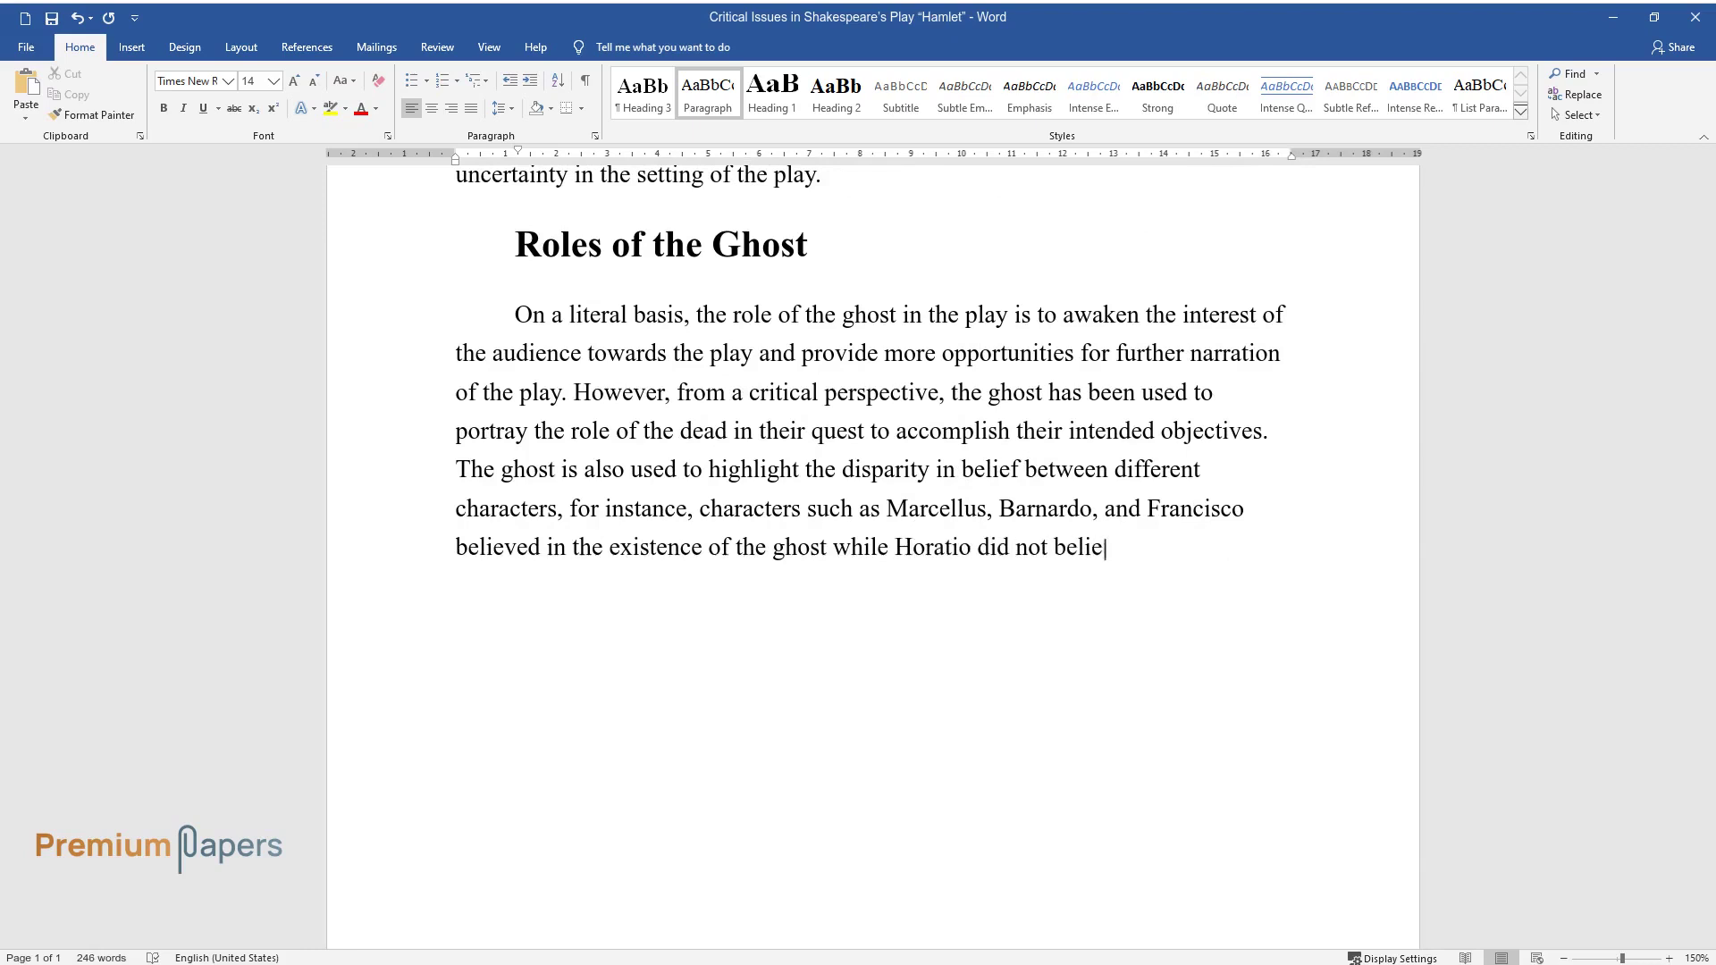
text(ve in the spiritual world.)
key(Return)
key(ctrl+alt+2)
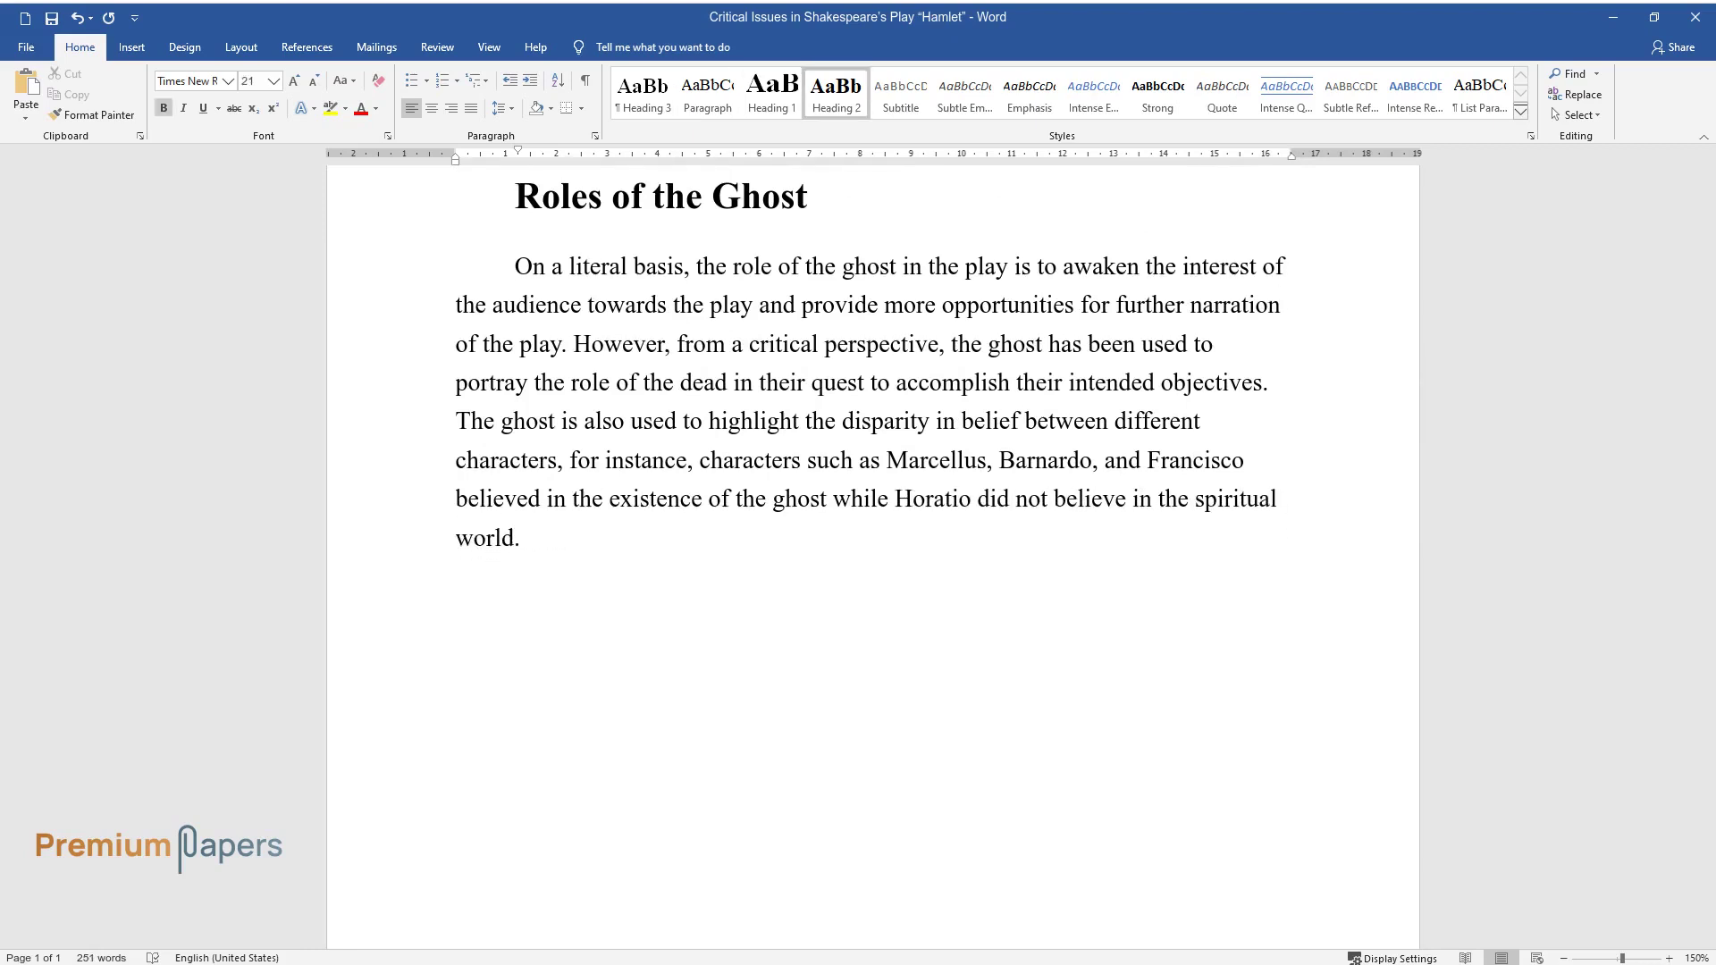
Type the 'Ophelia's Madness' heading and begin its paragraph on Hamlet's behavior toward Ophelia
text(Ophelia's Madness)
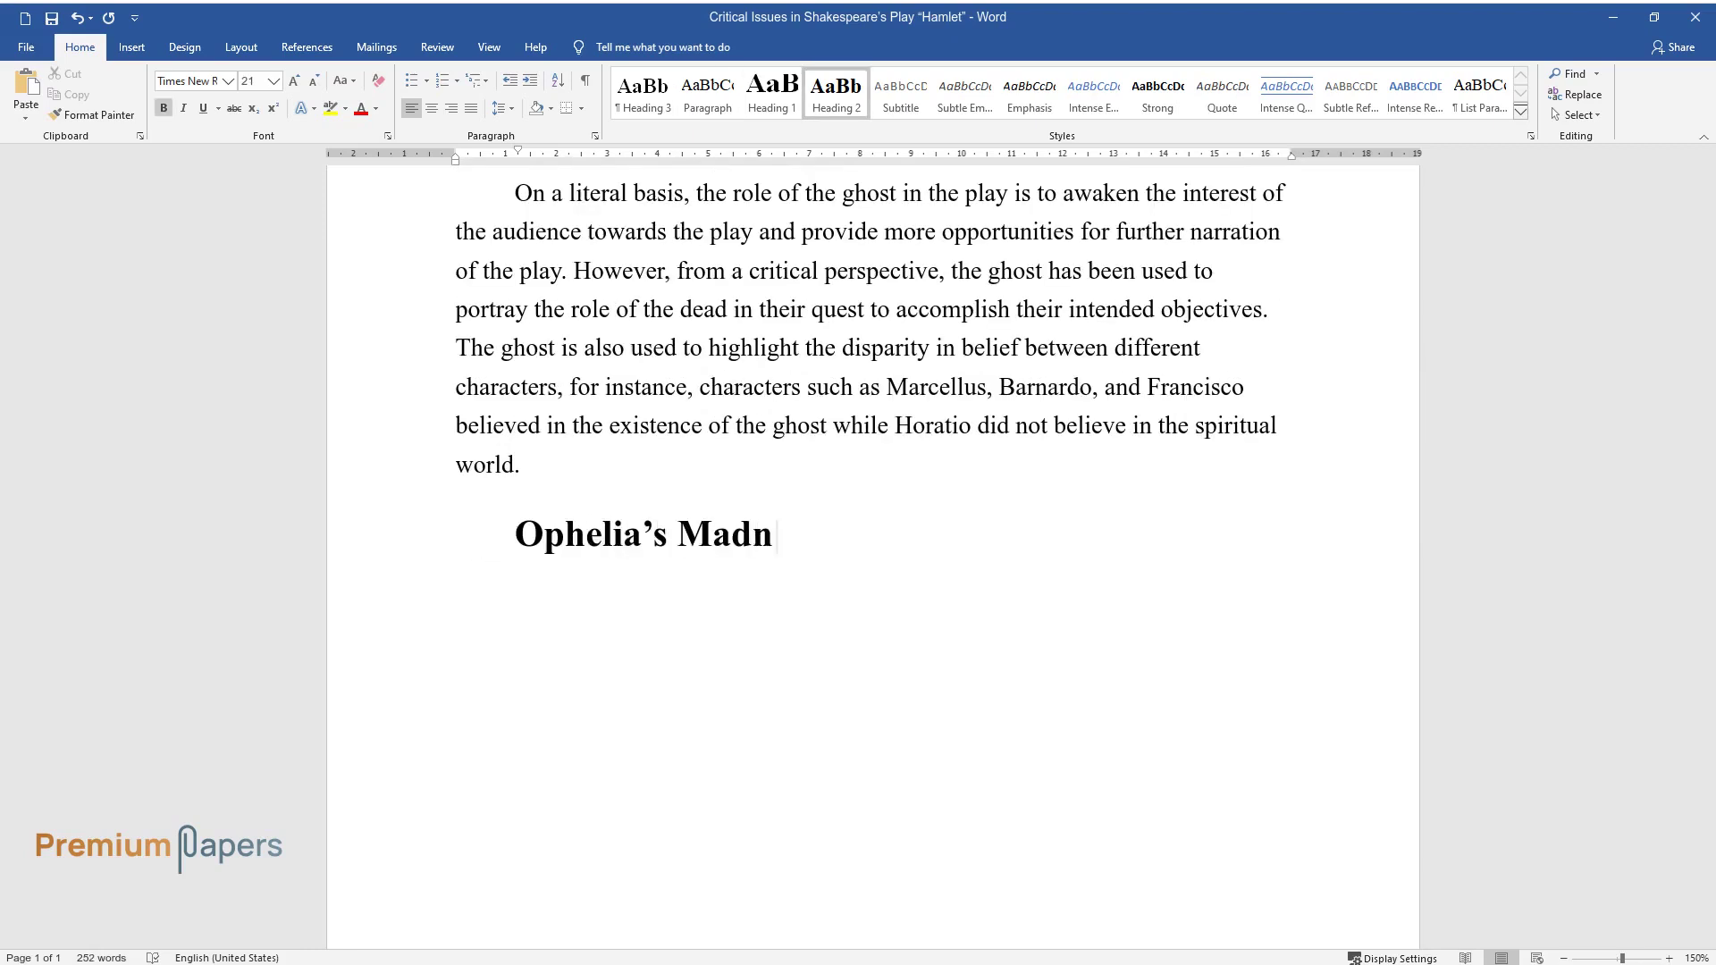
key(Return)
text(Hamlet's)
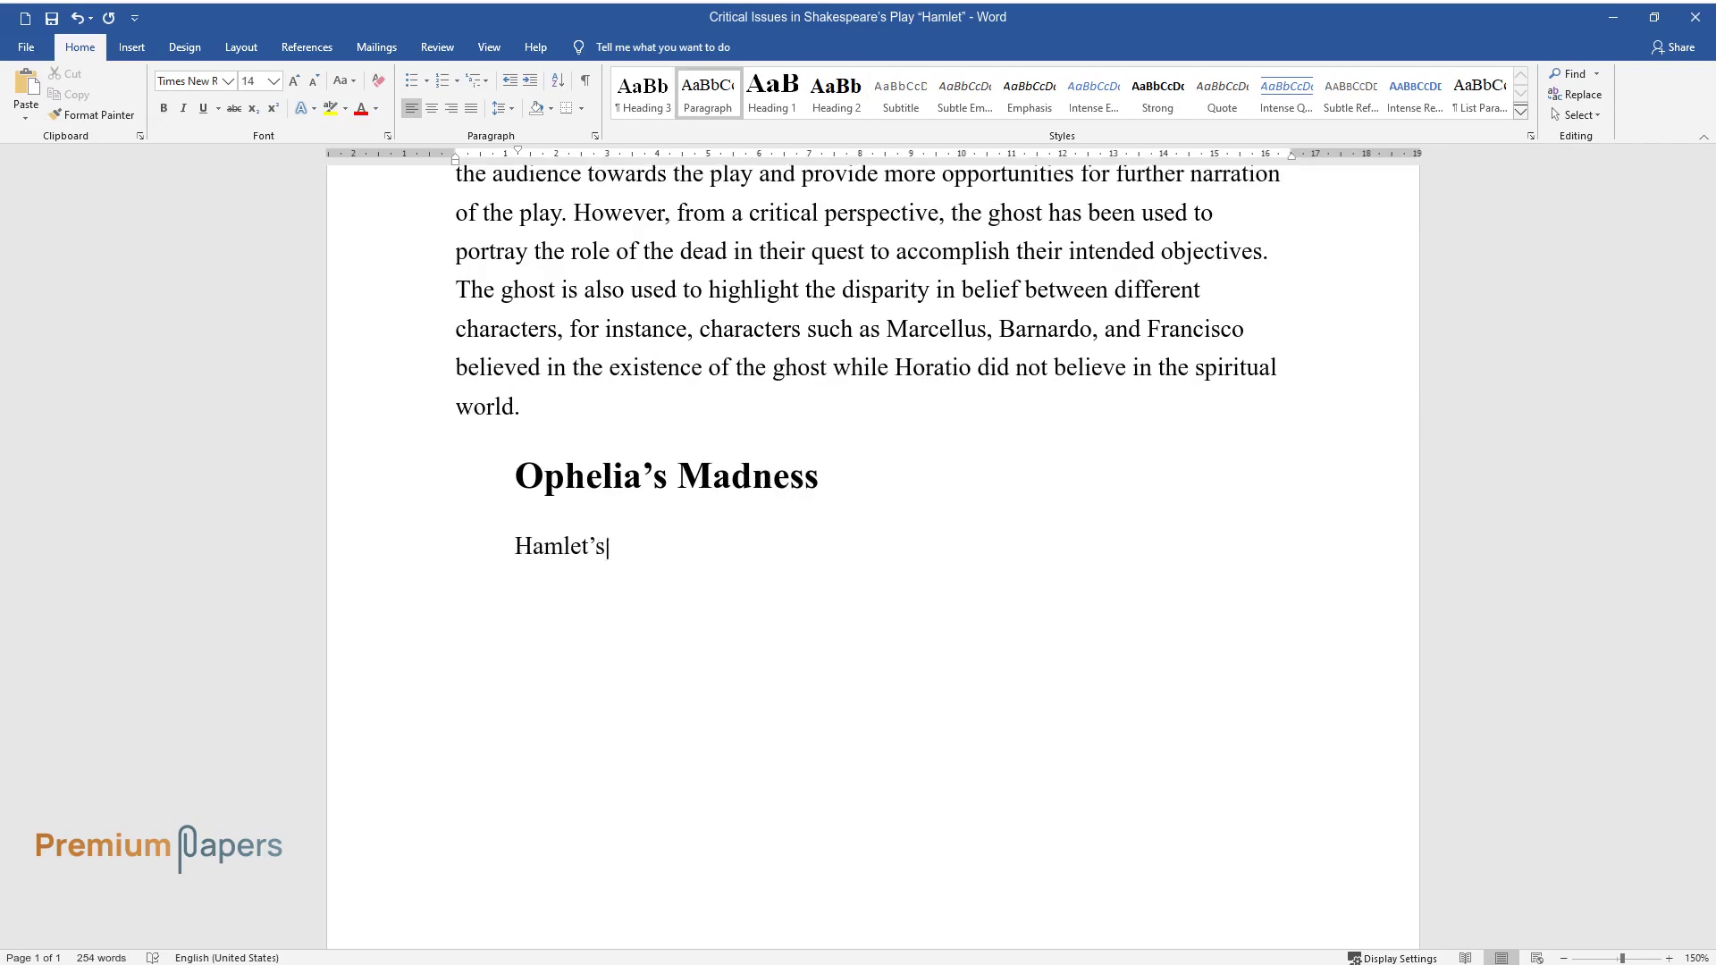
text( behaviors, especially concerning h)
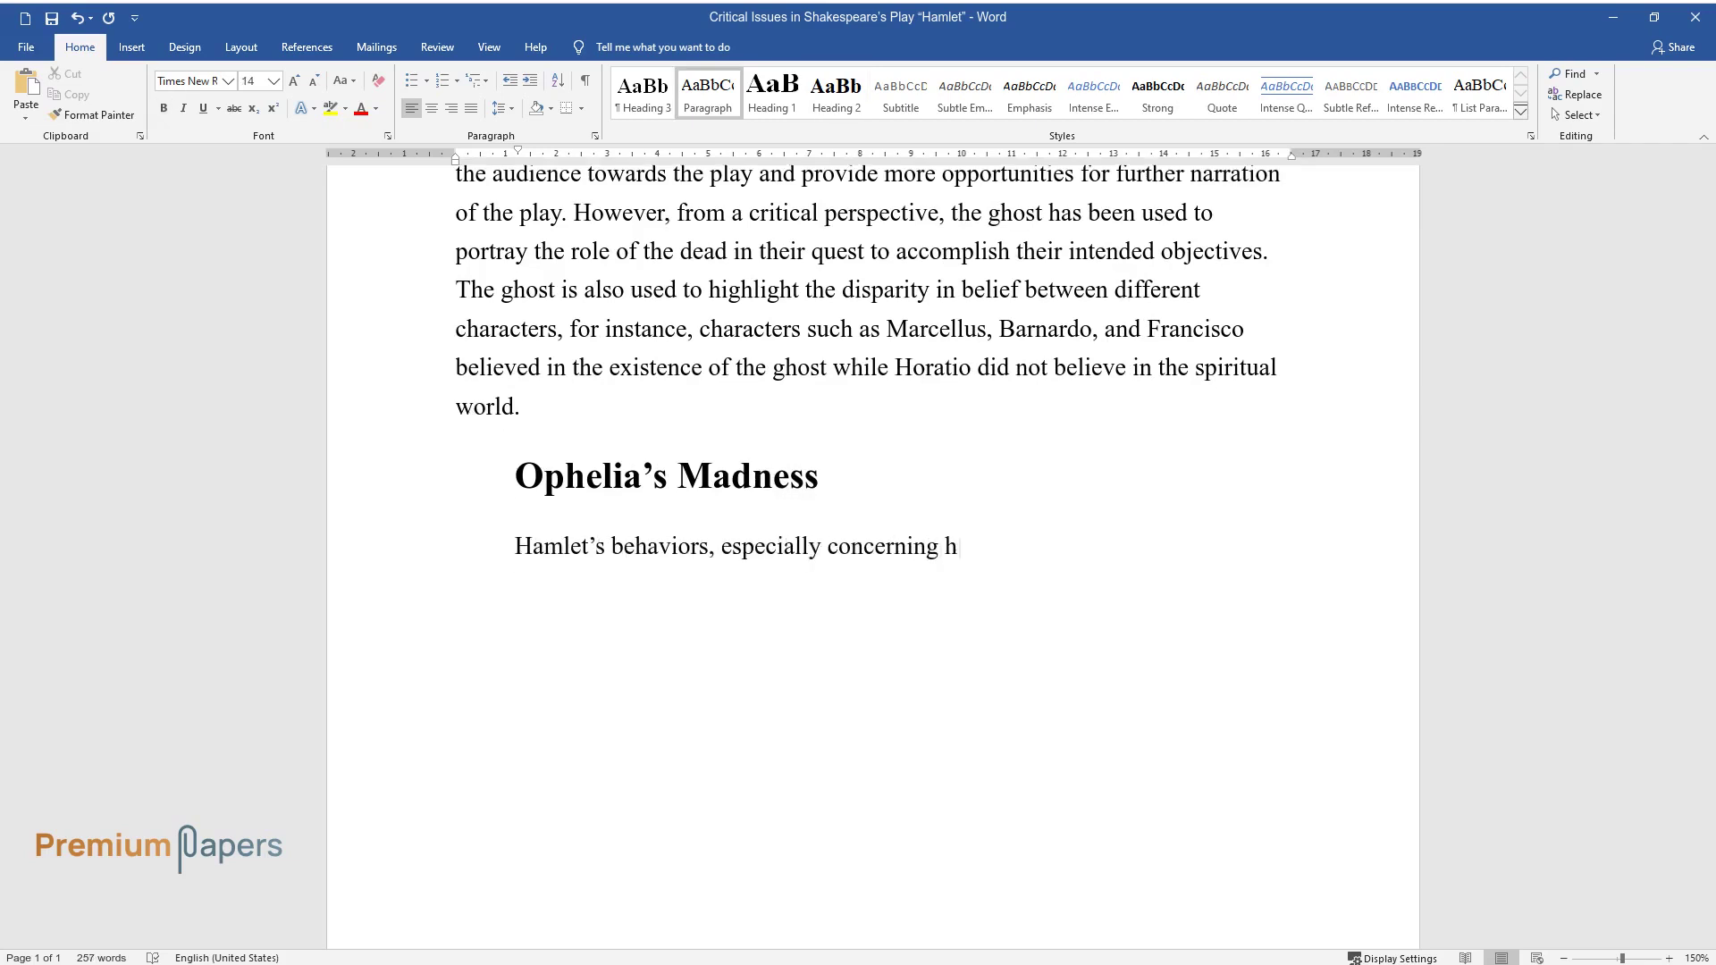
text(is relationship with Ophelia, have)
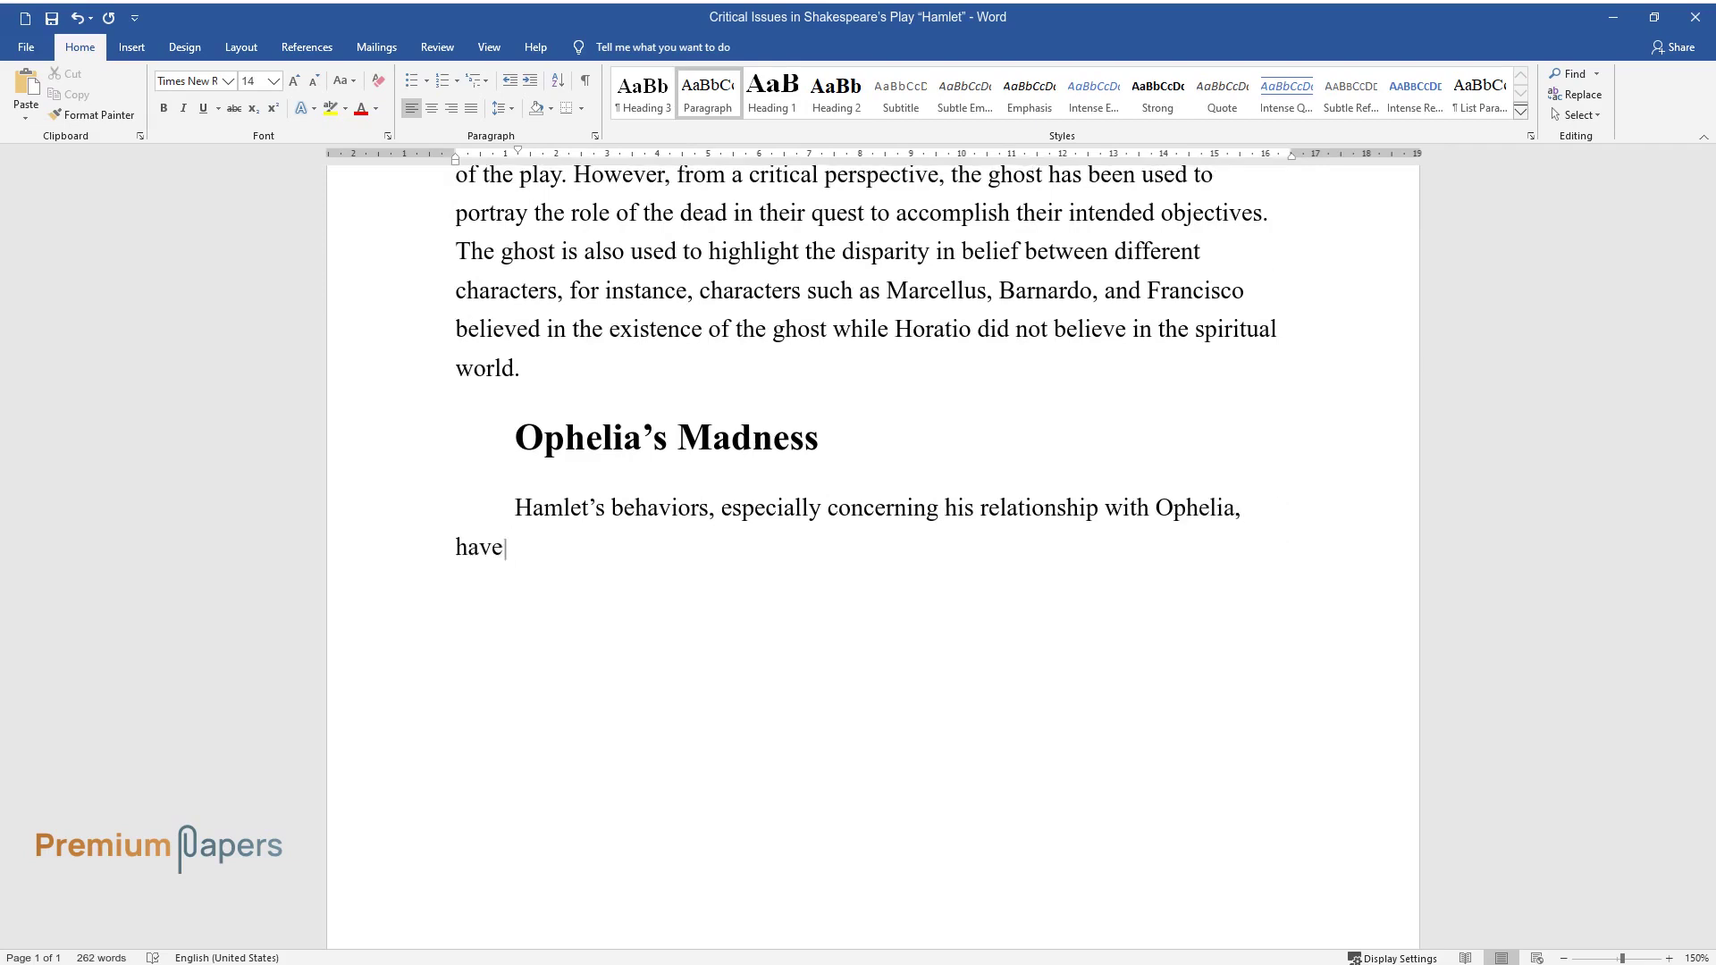
text( greatly contributed to Ophelia’s )
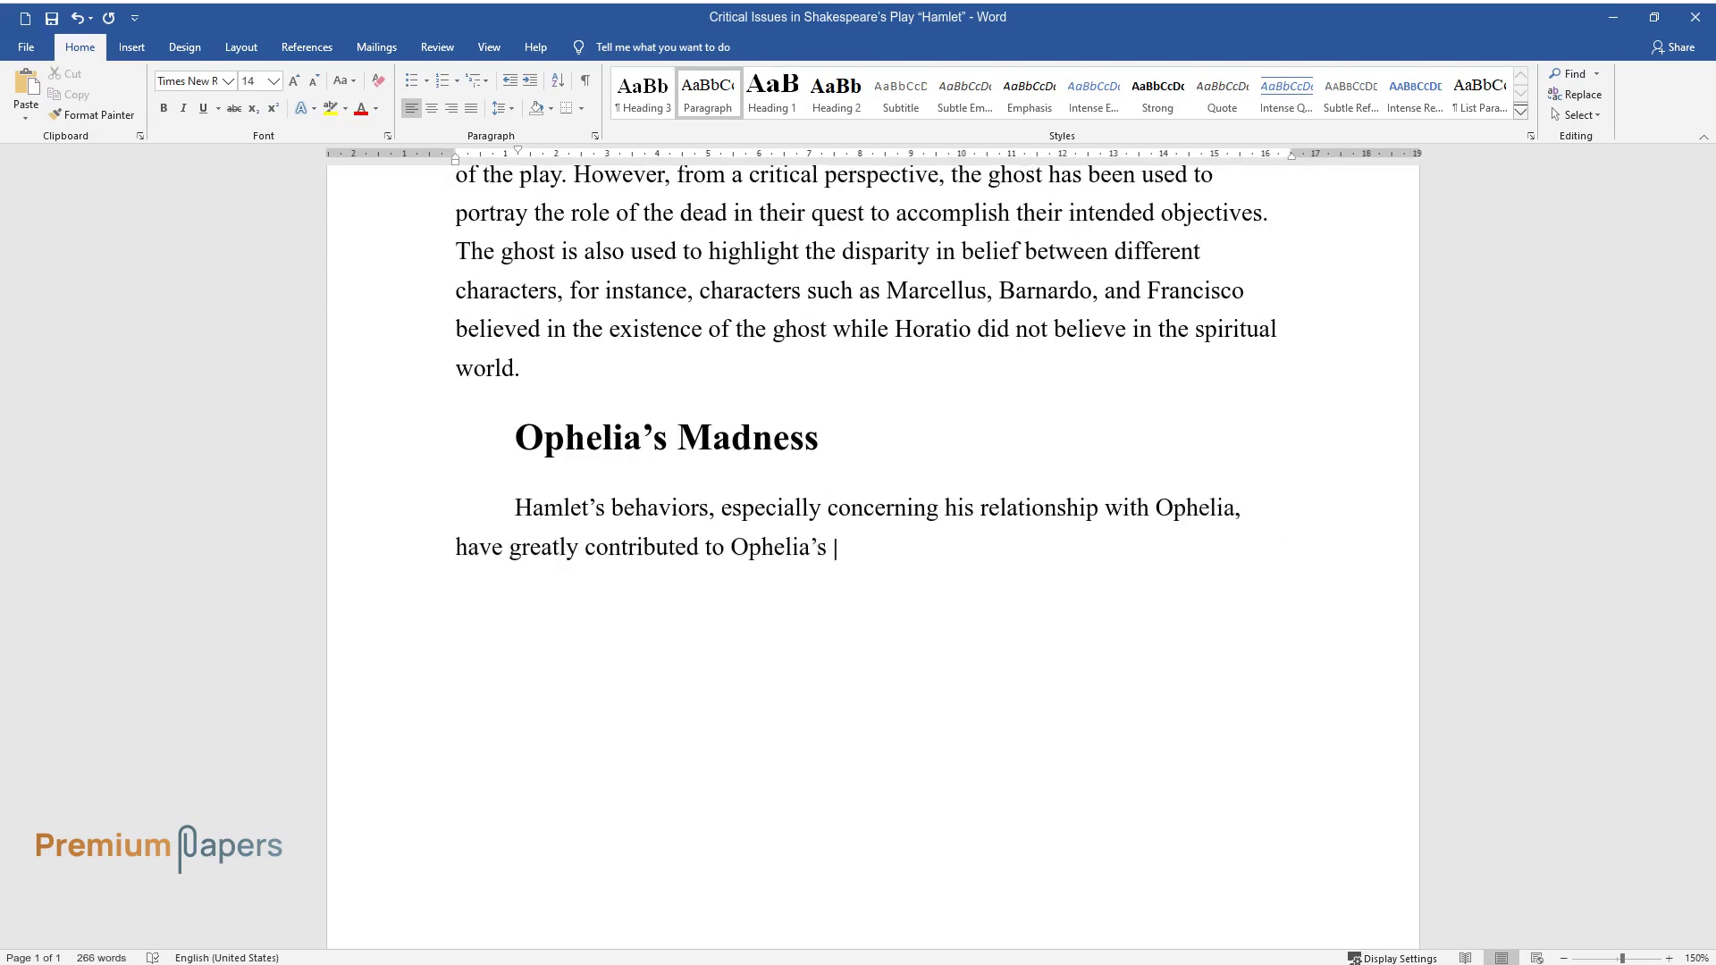
text(madness. Hamlet is not ready to pro)
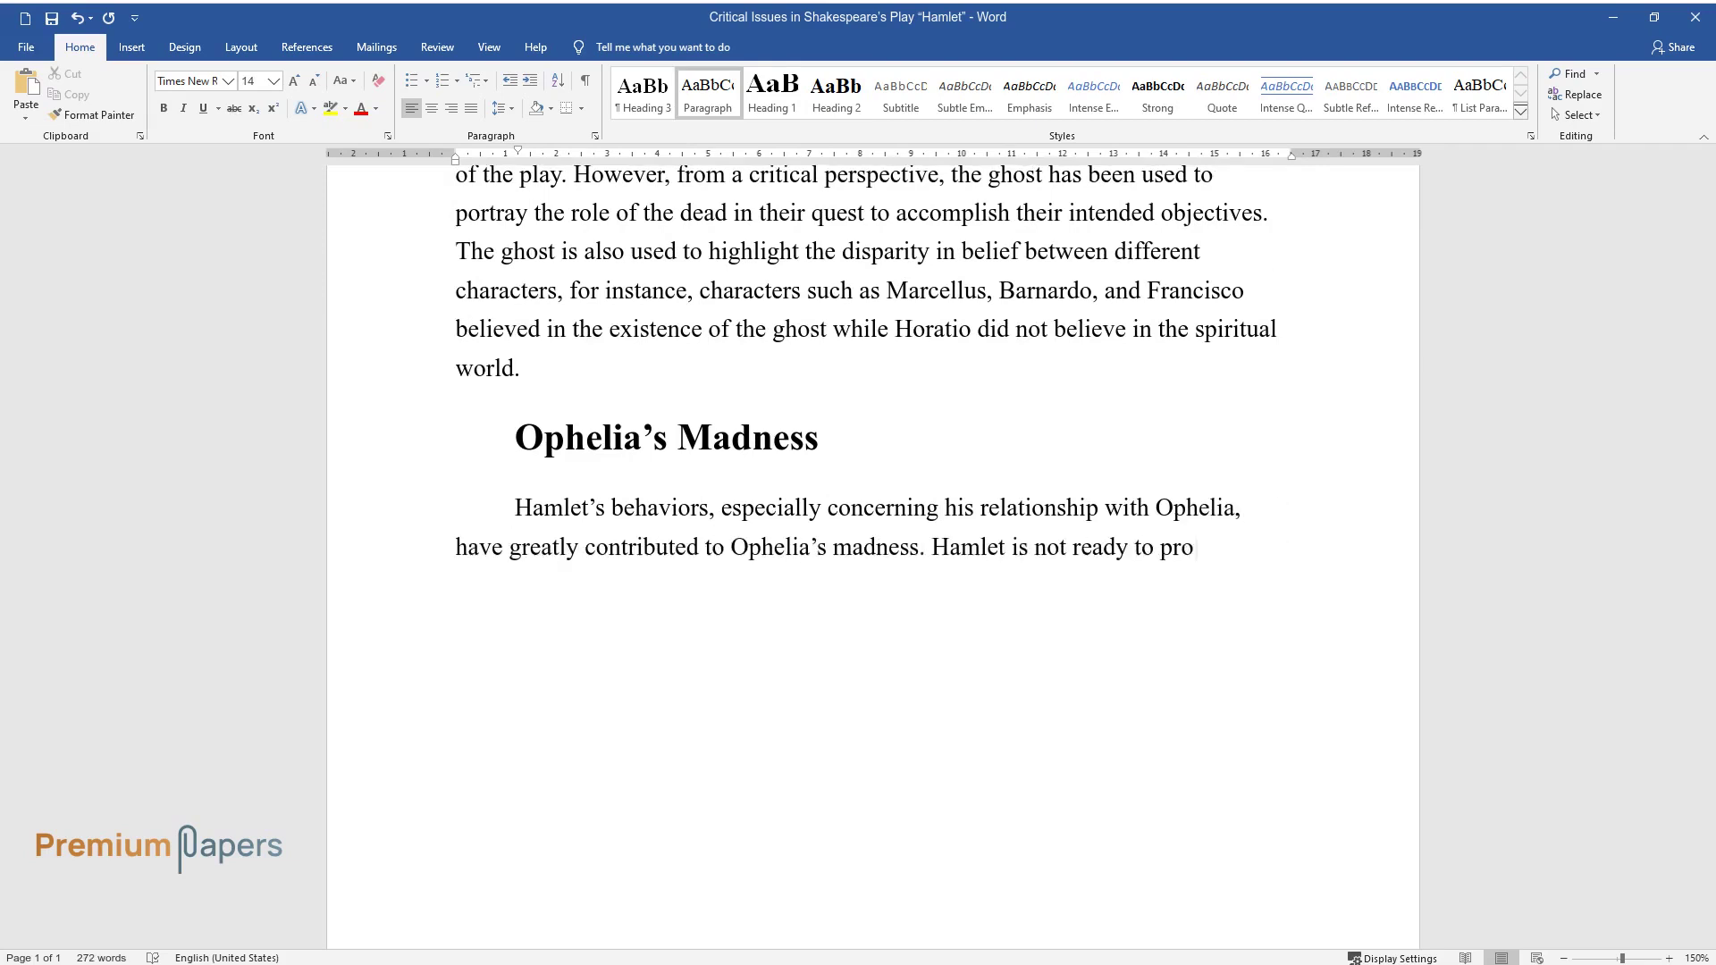
text(pose a marriage arrangement to Ophe)
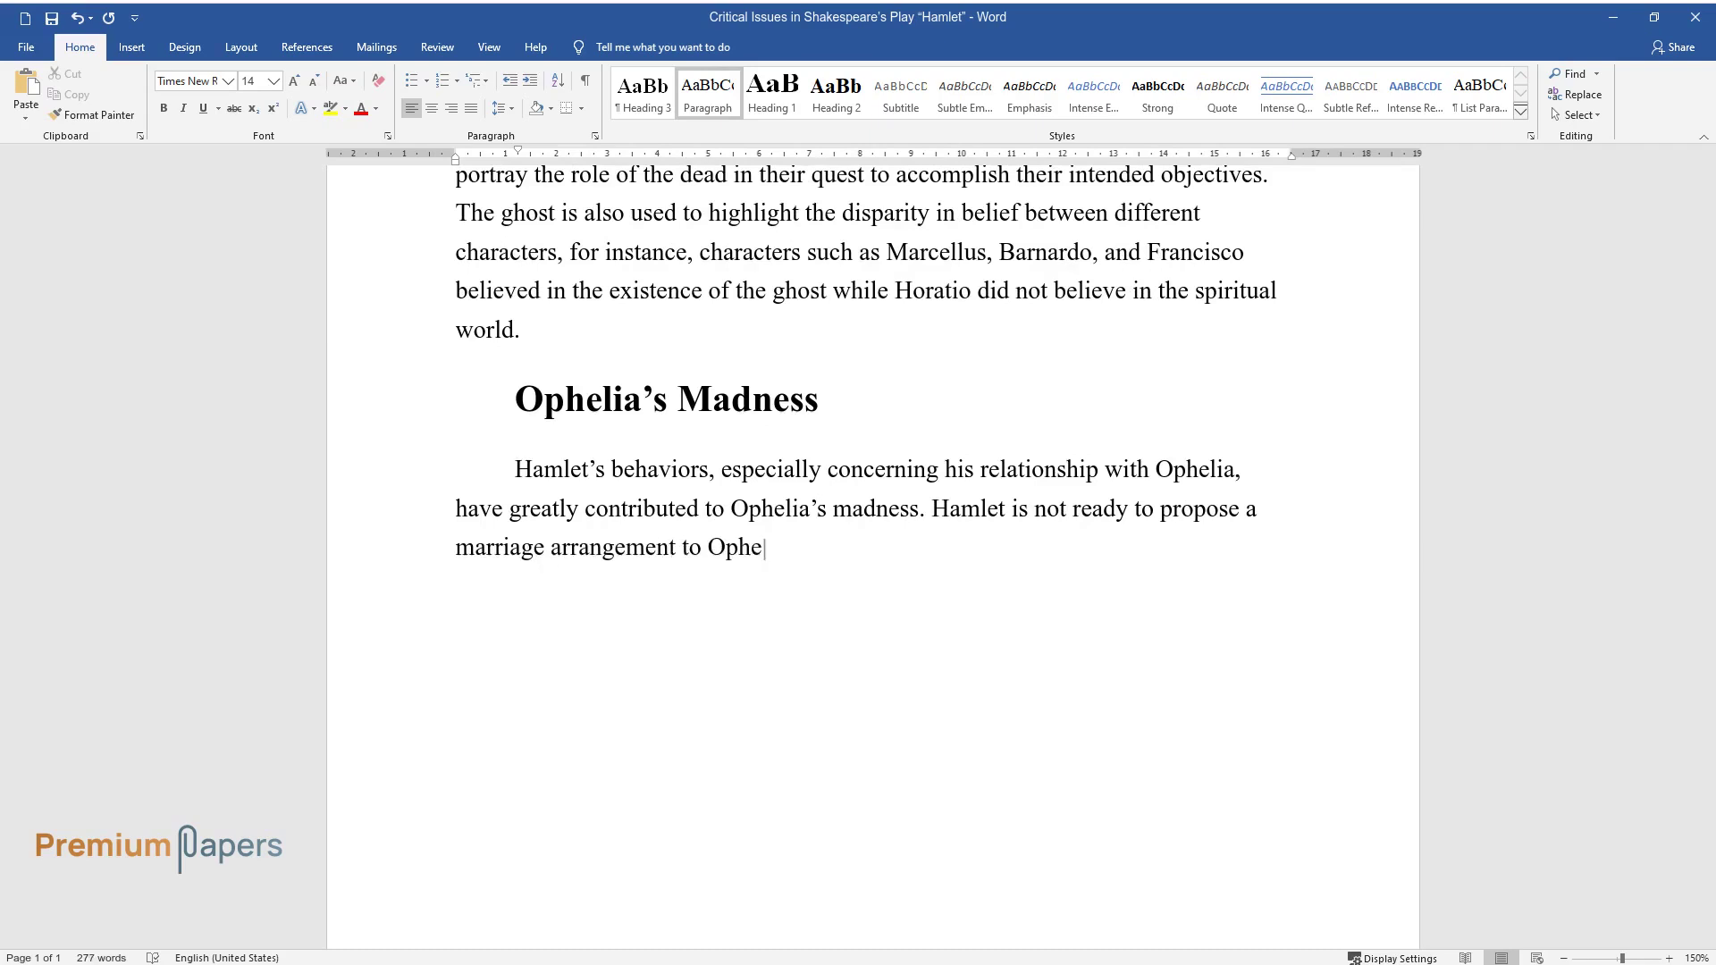
text(lia who has been eagerly waiting f)
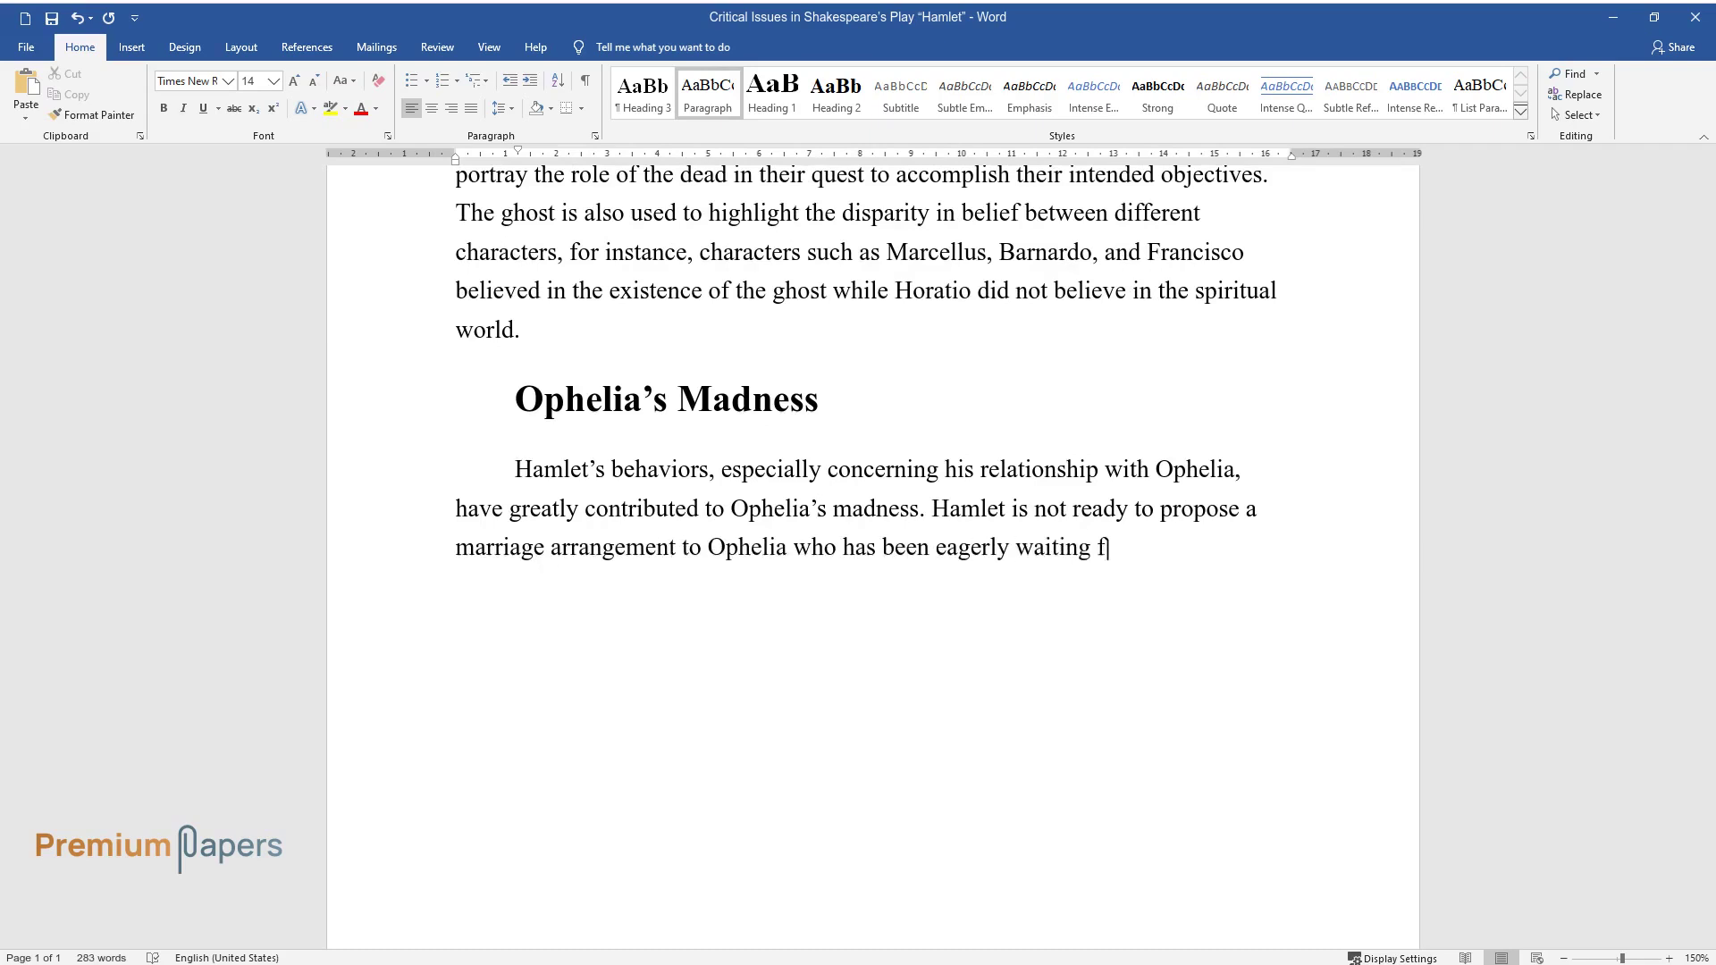
text(or the proposal. Ophelia i)
text(s surpri)
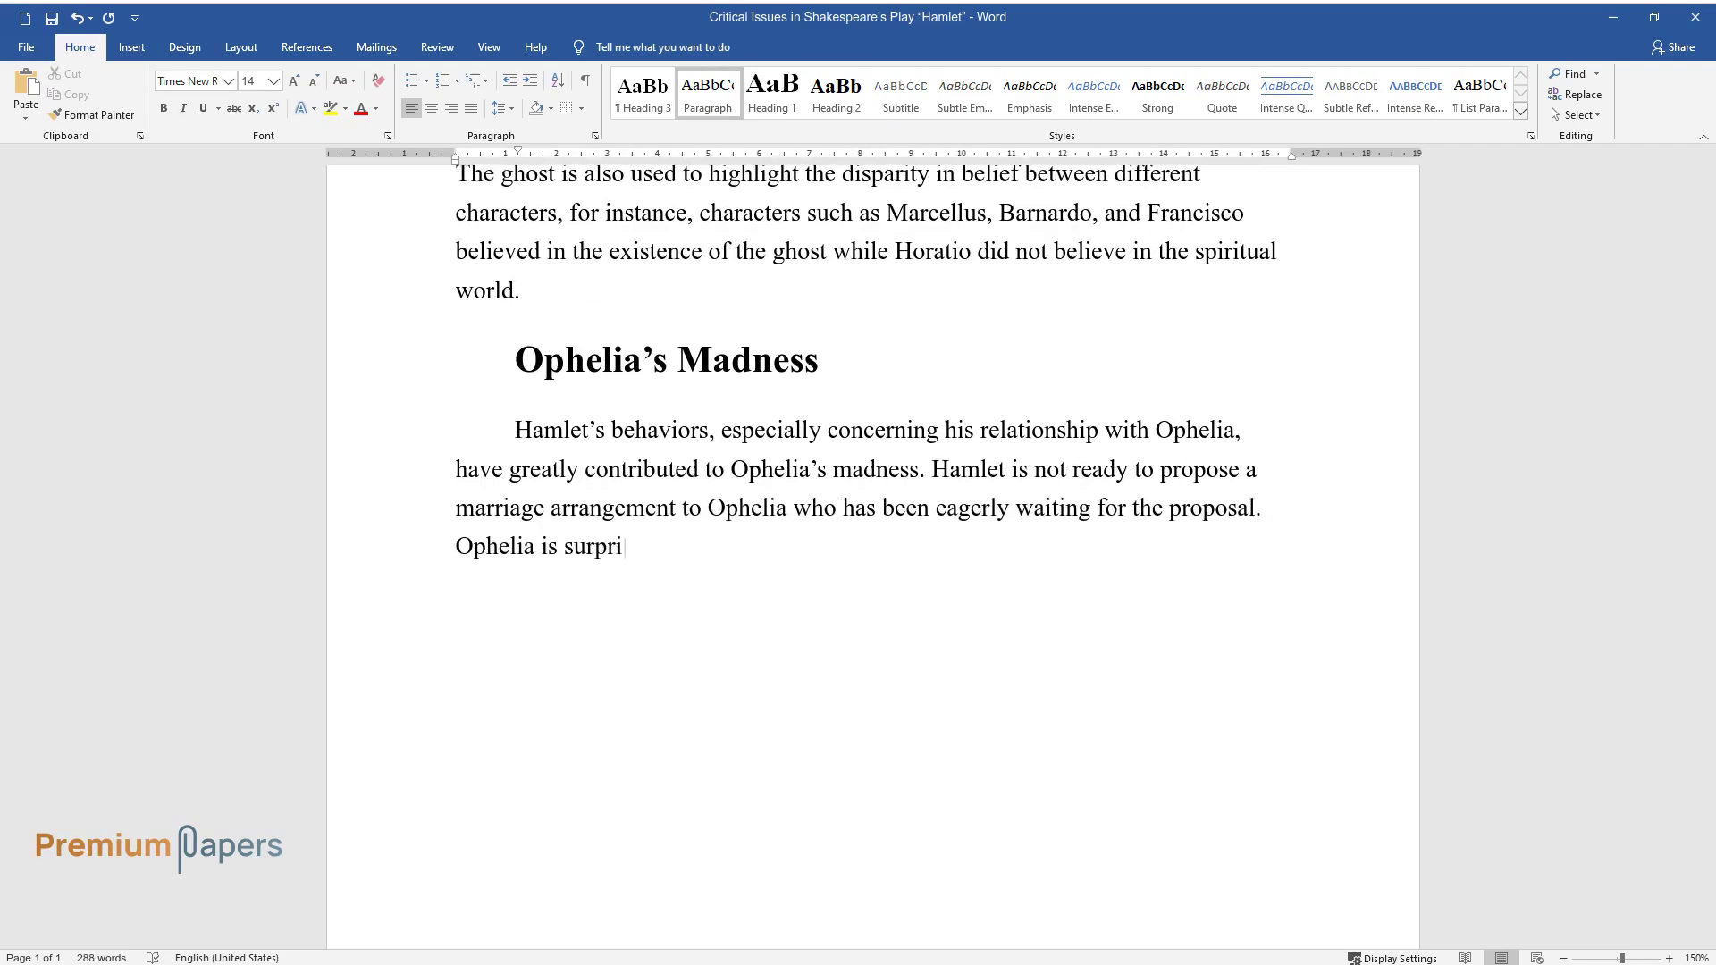
text(sed when Hamlet says that he is not)
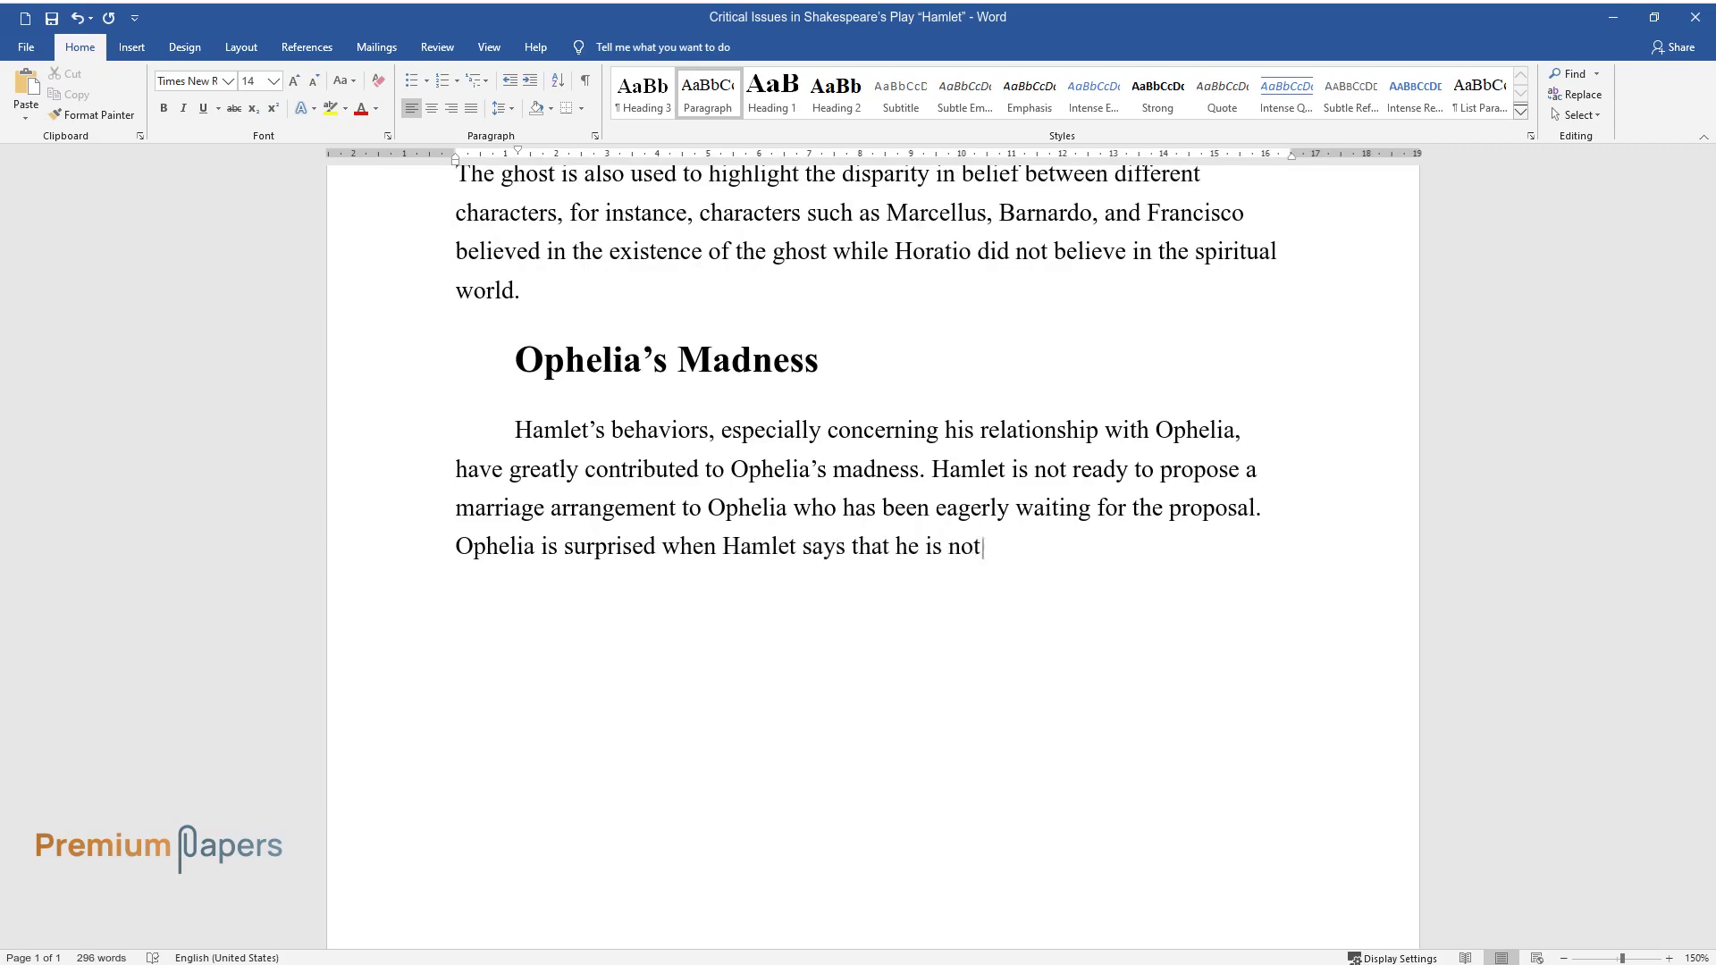
text( interested in getting married.)
Add a 'Fatal Flaws' heading with a paragraph on Hamlet's slowness in deciding and acting
key(Return)
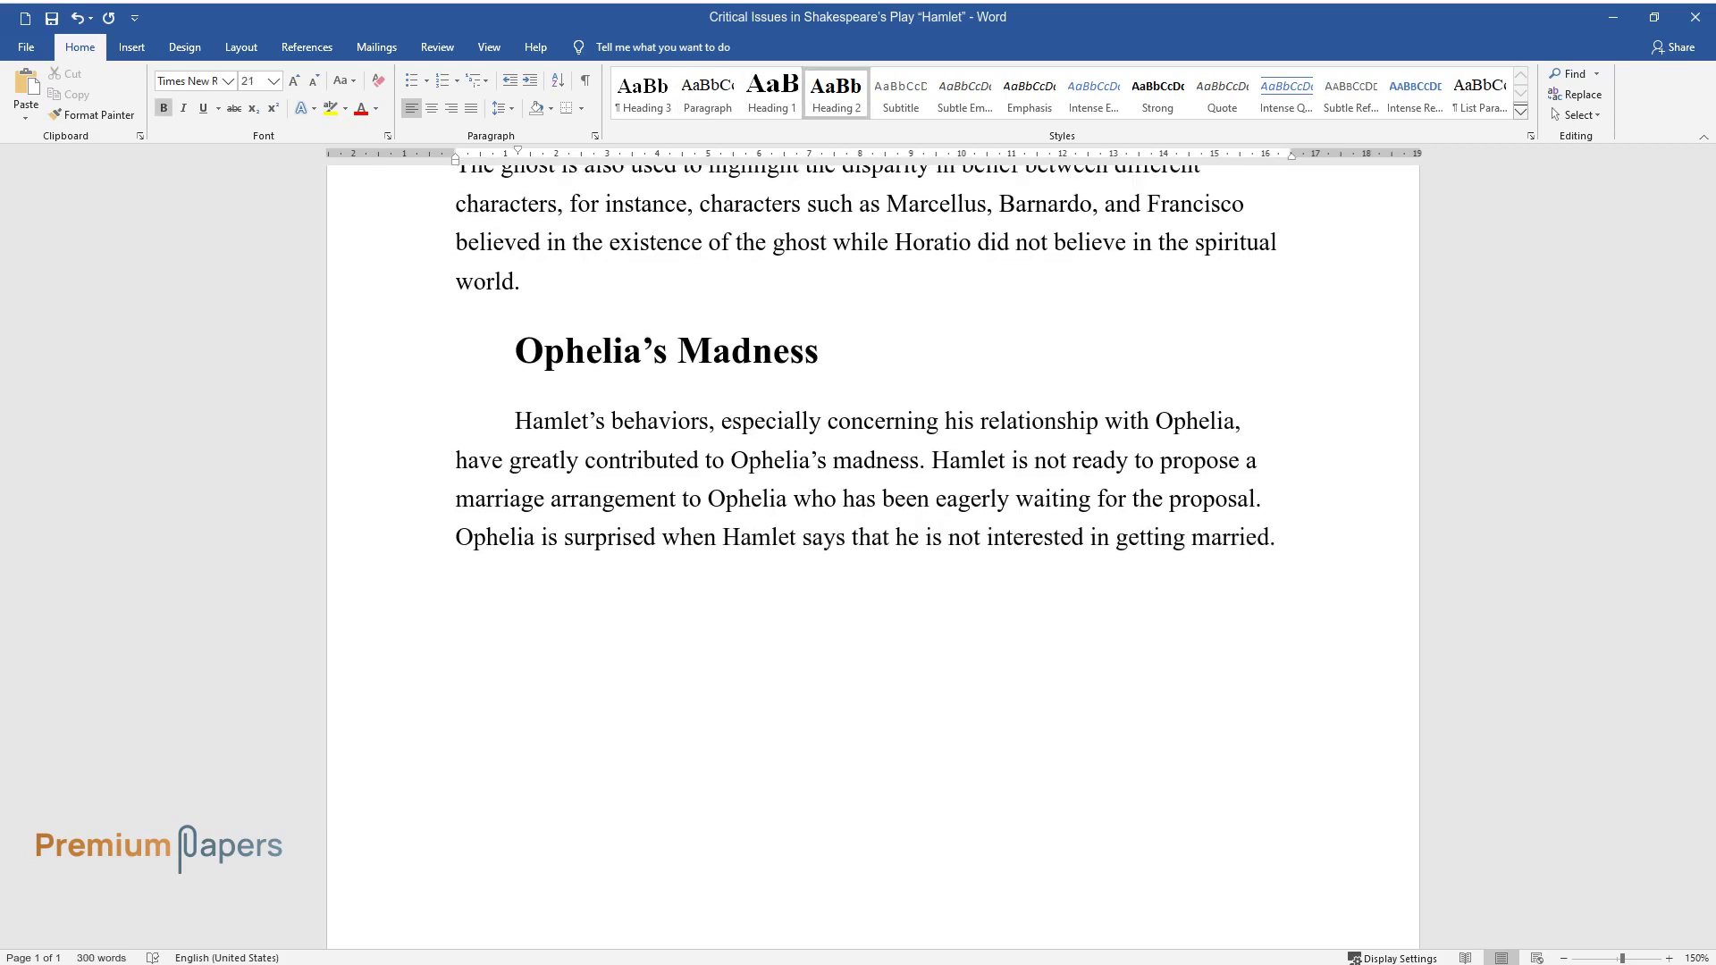
text(Fatal Flaws)
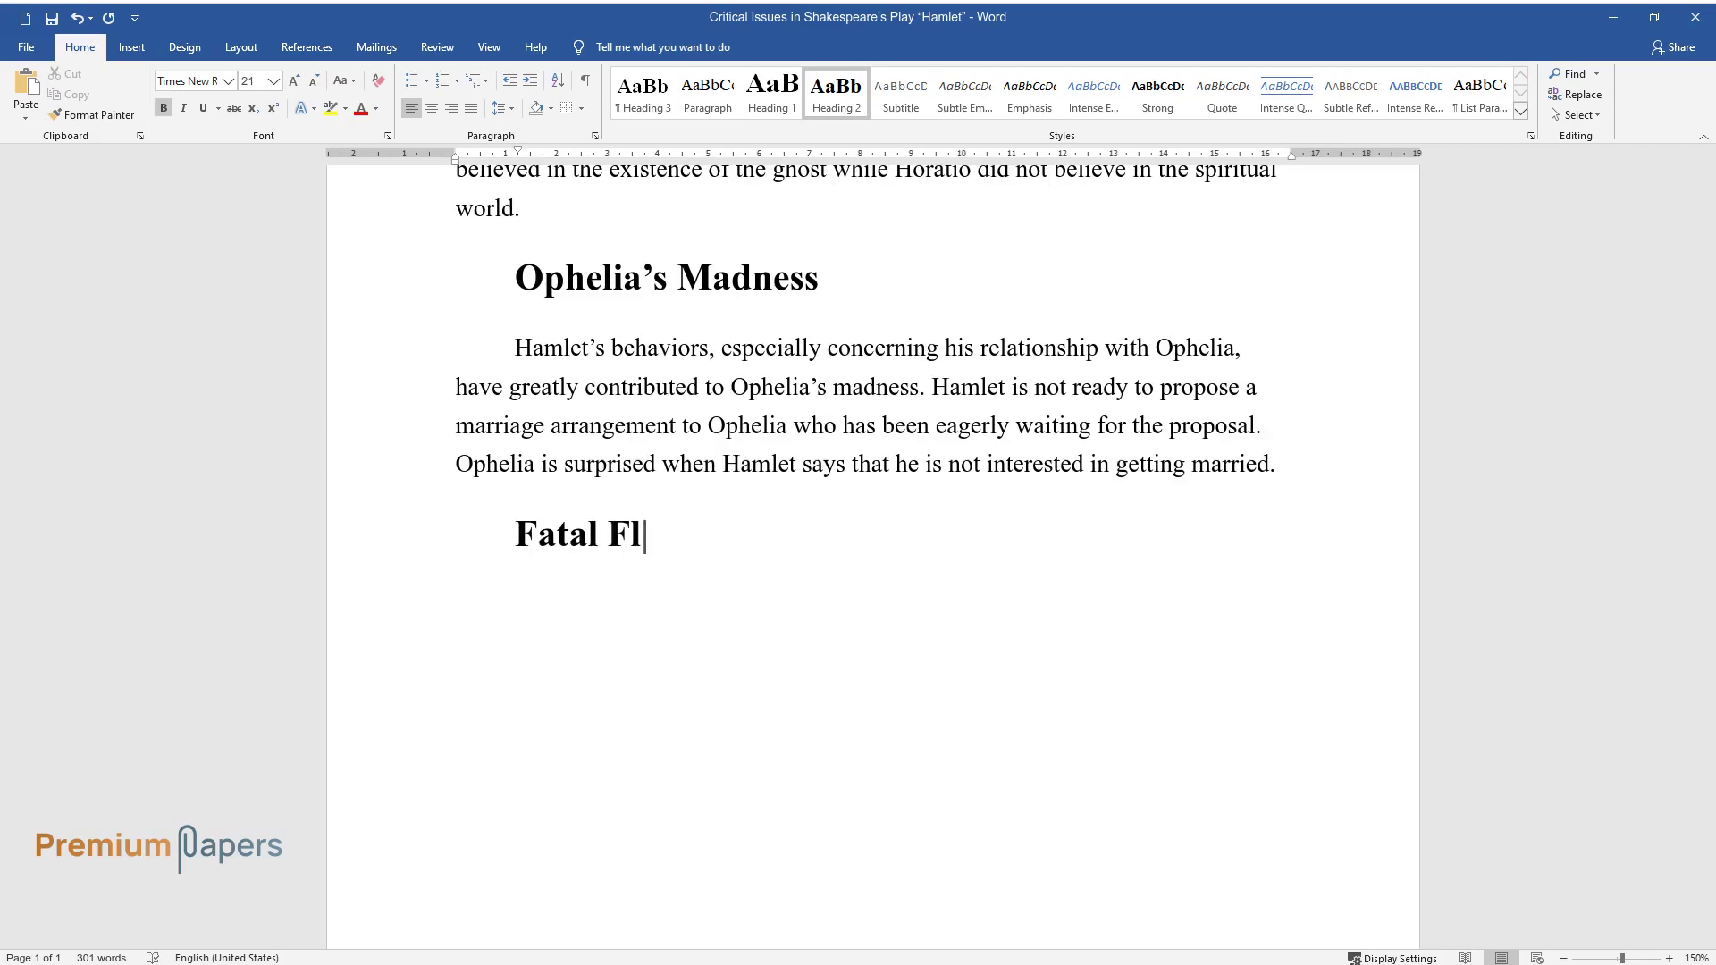
key(Return)
text(Hamlet is p)
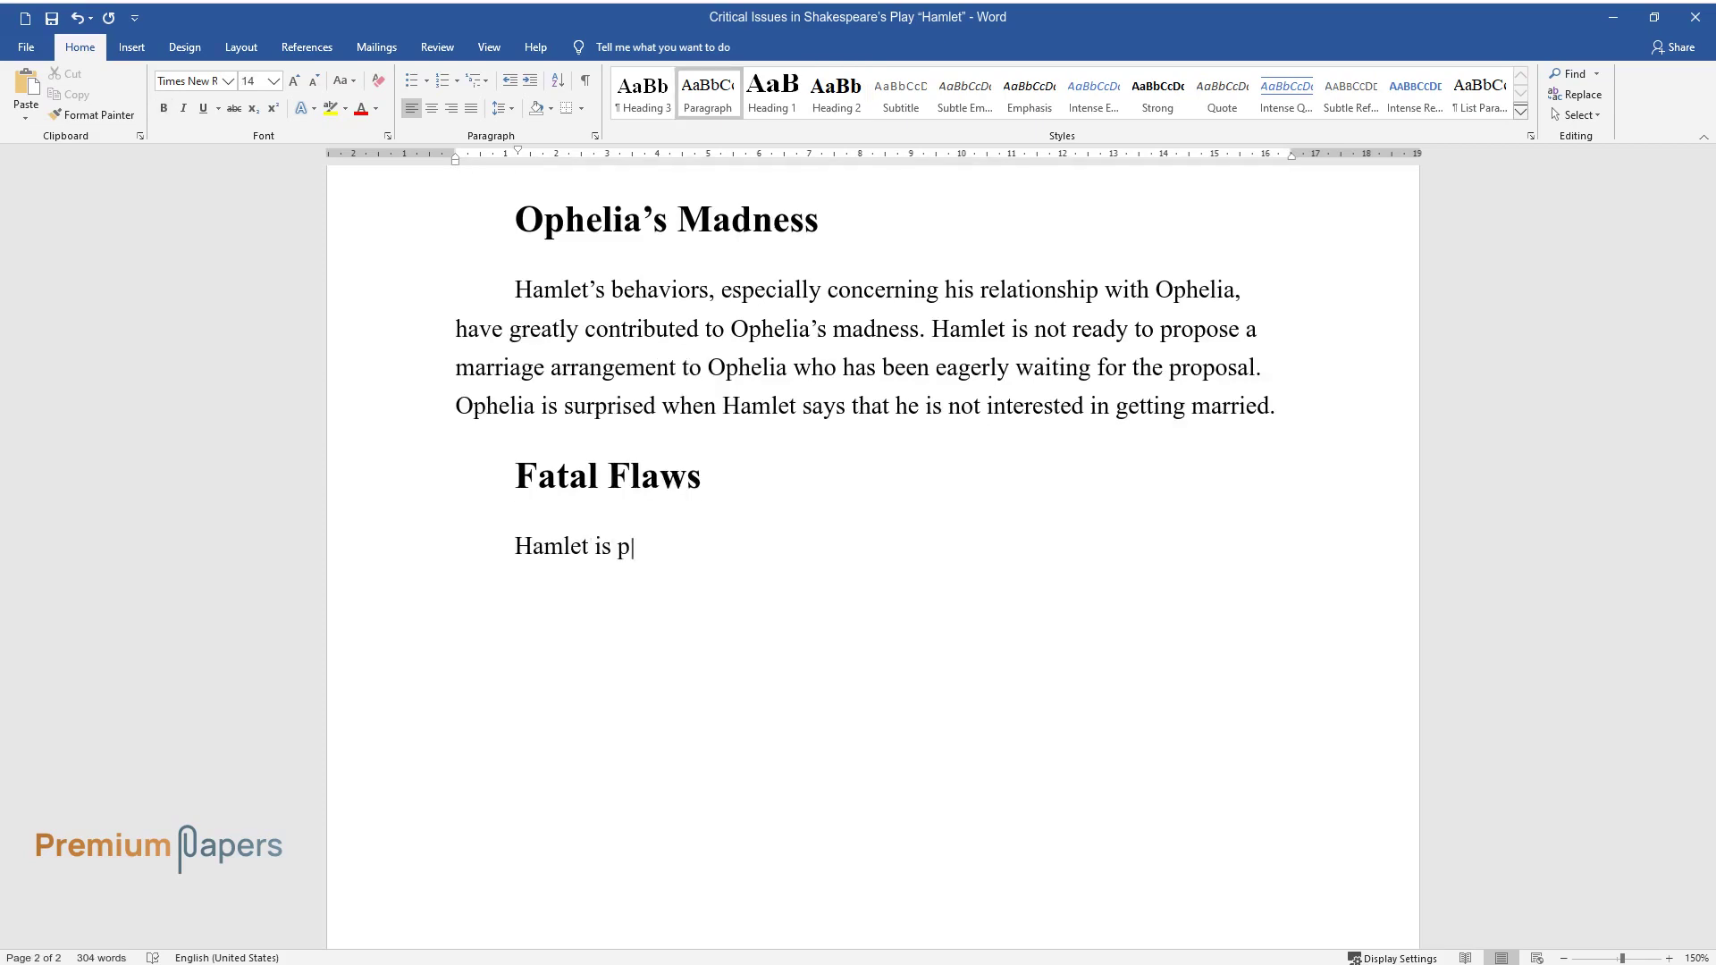
text(ortrayed as an individual who is sl)
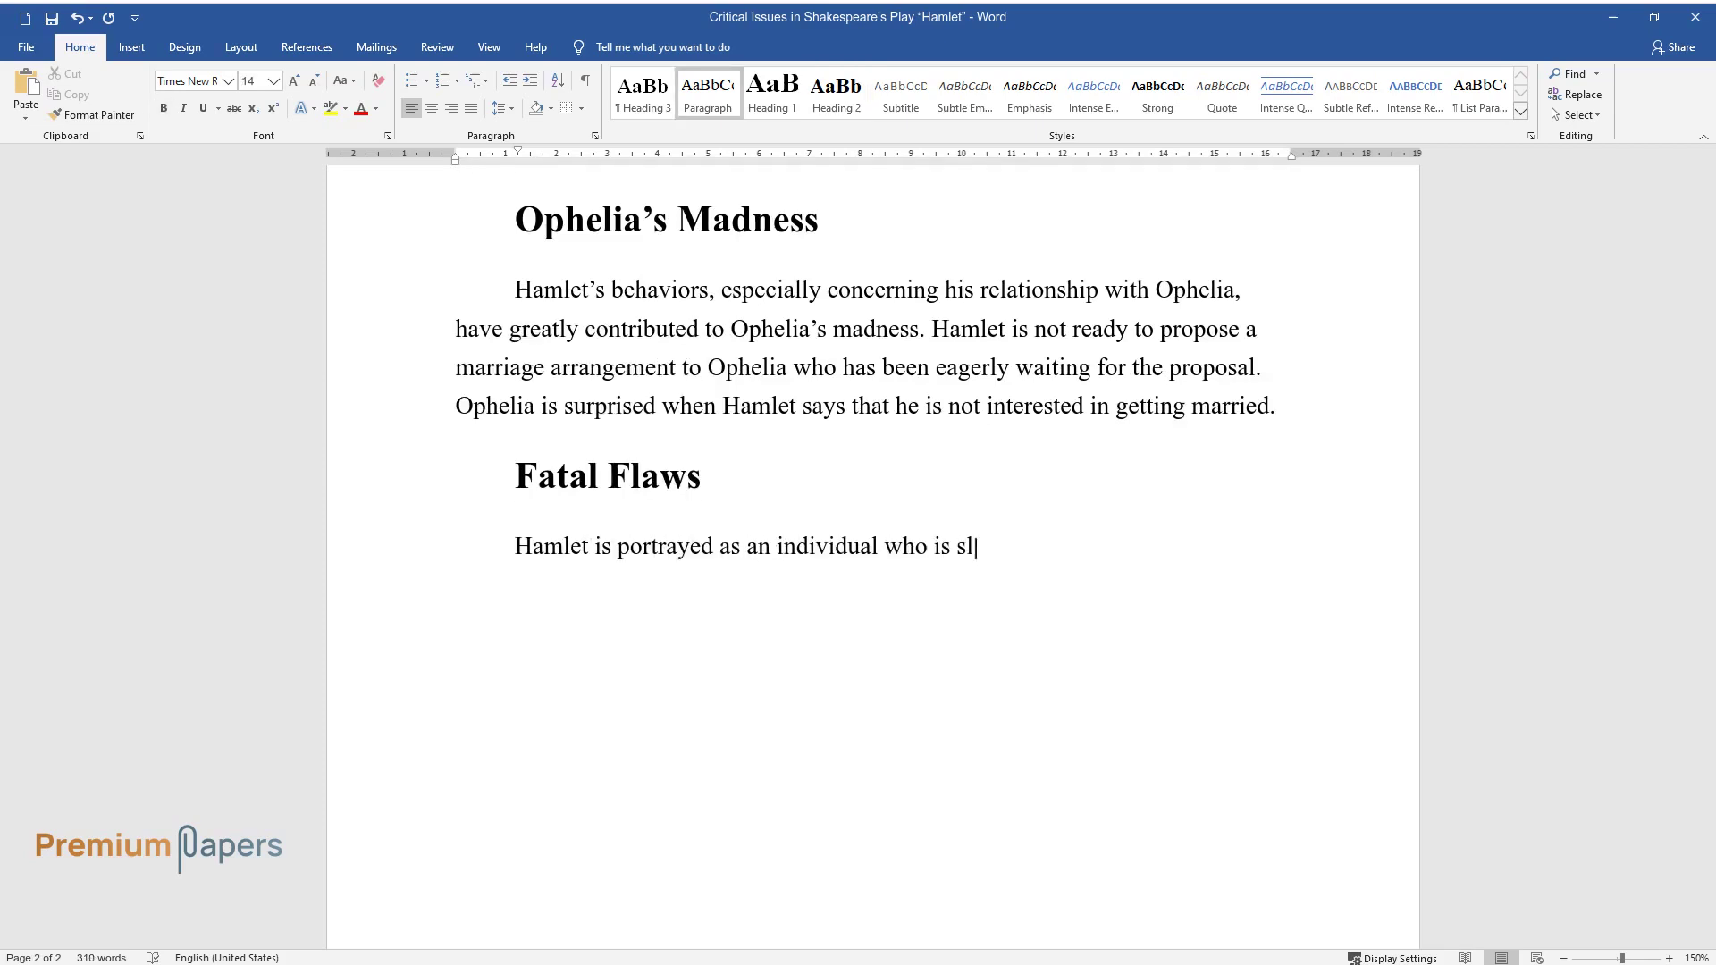
text(ow in making decisions and taking ac)
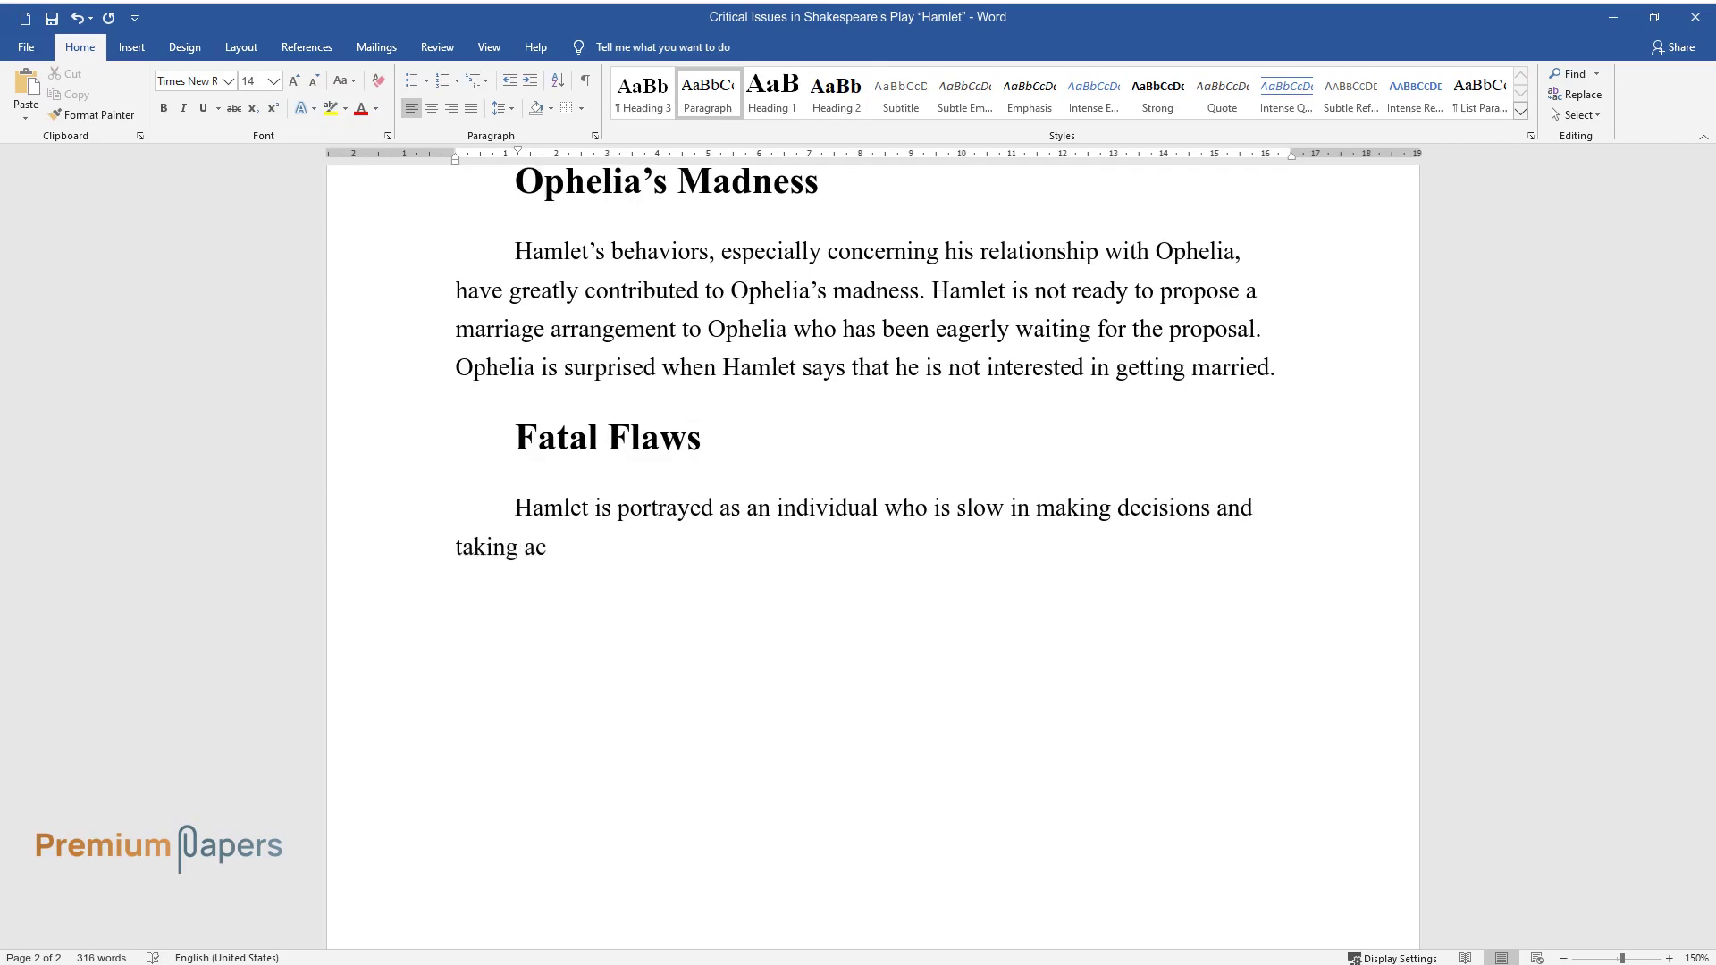
text(tion, for instance, Hamlet is not re)
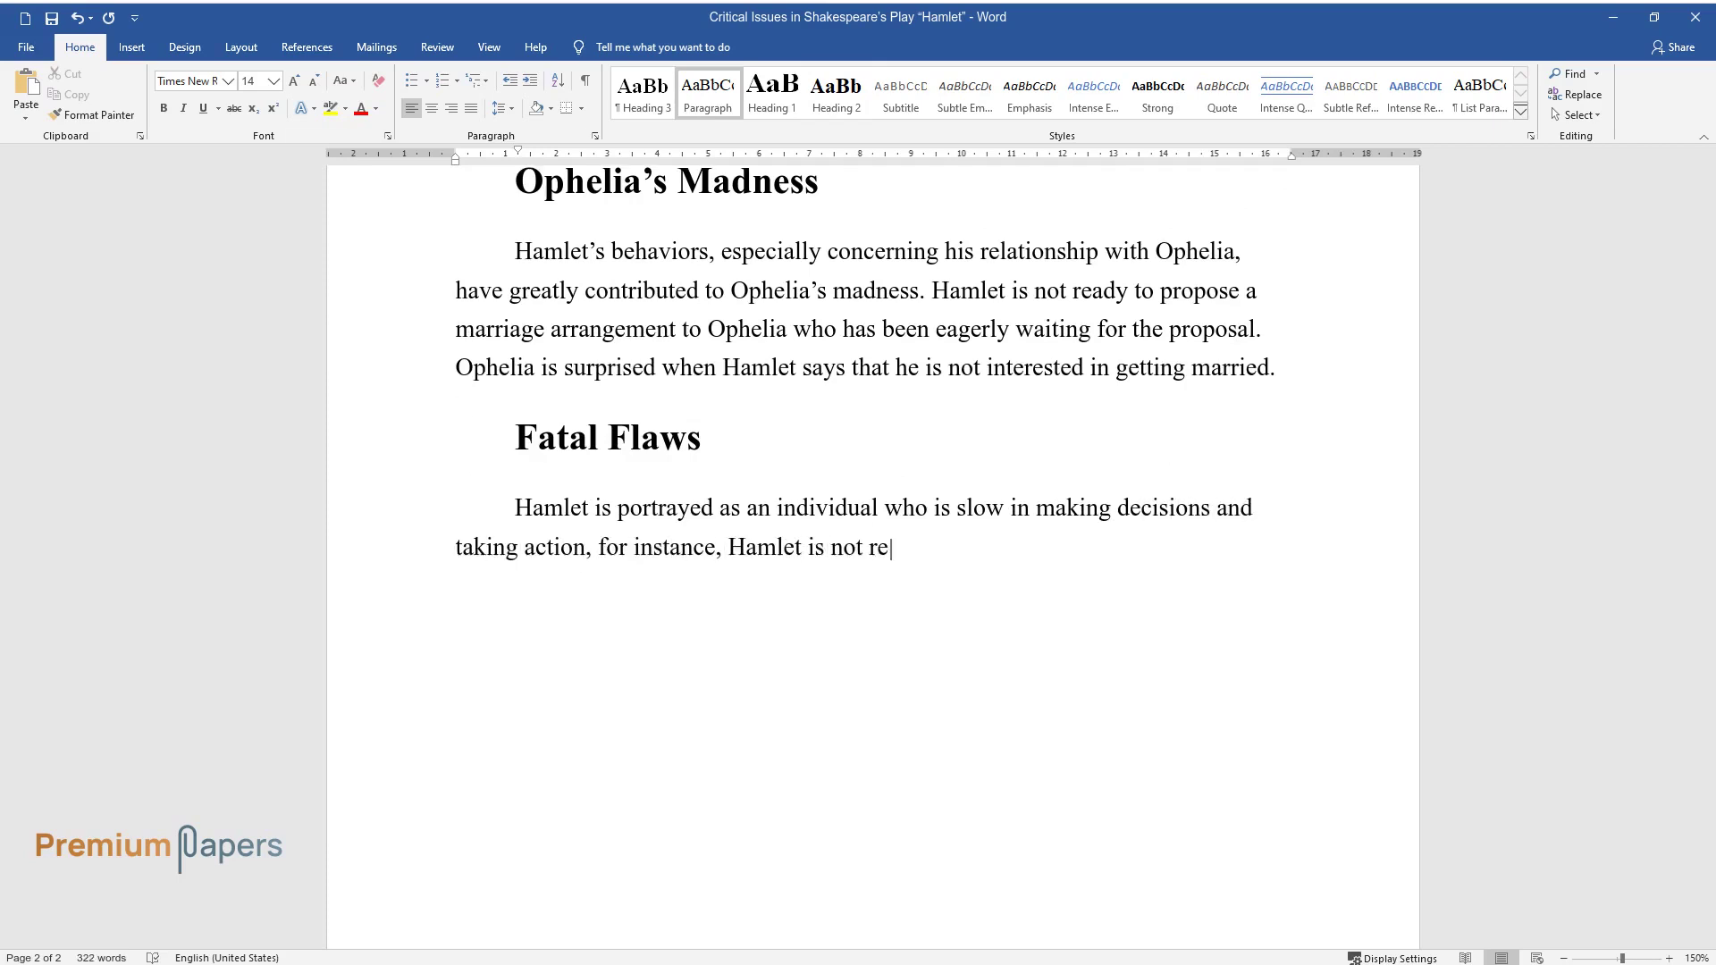
text(ady to avenge the death of his fathe)
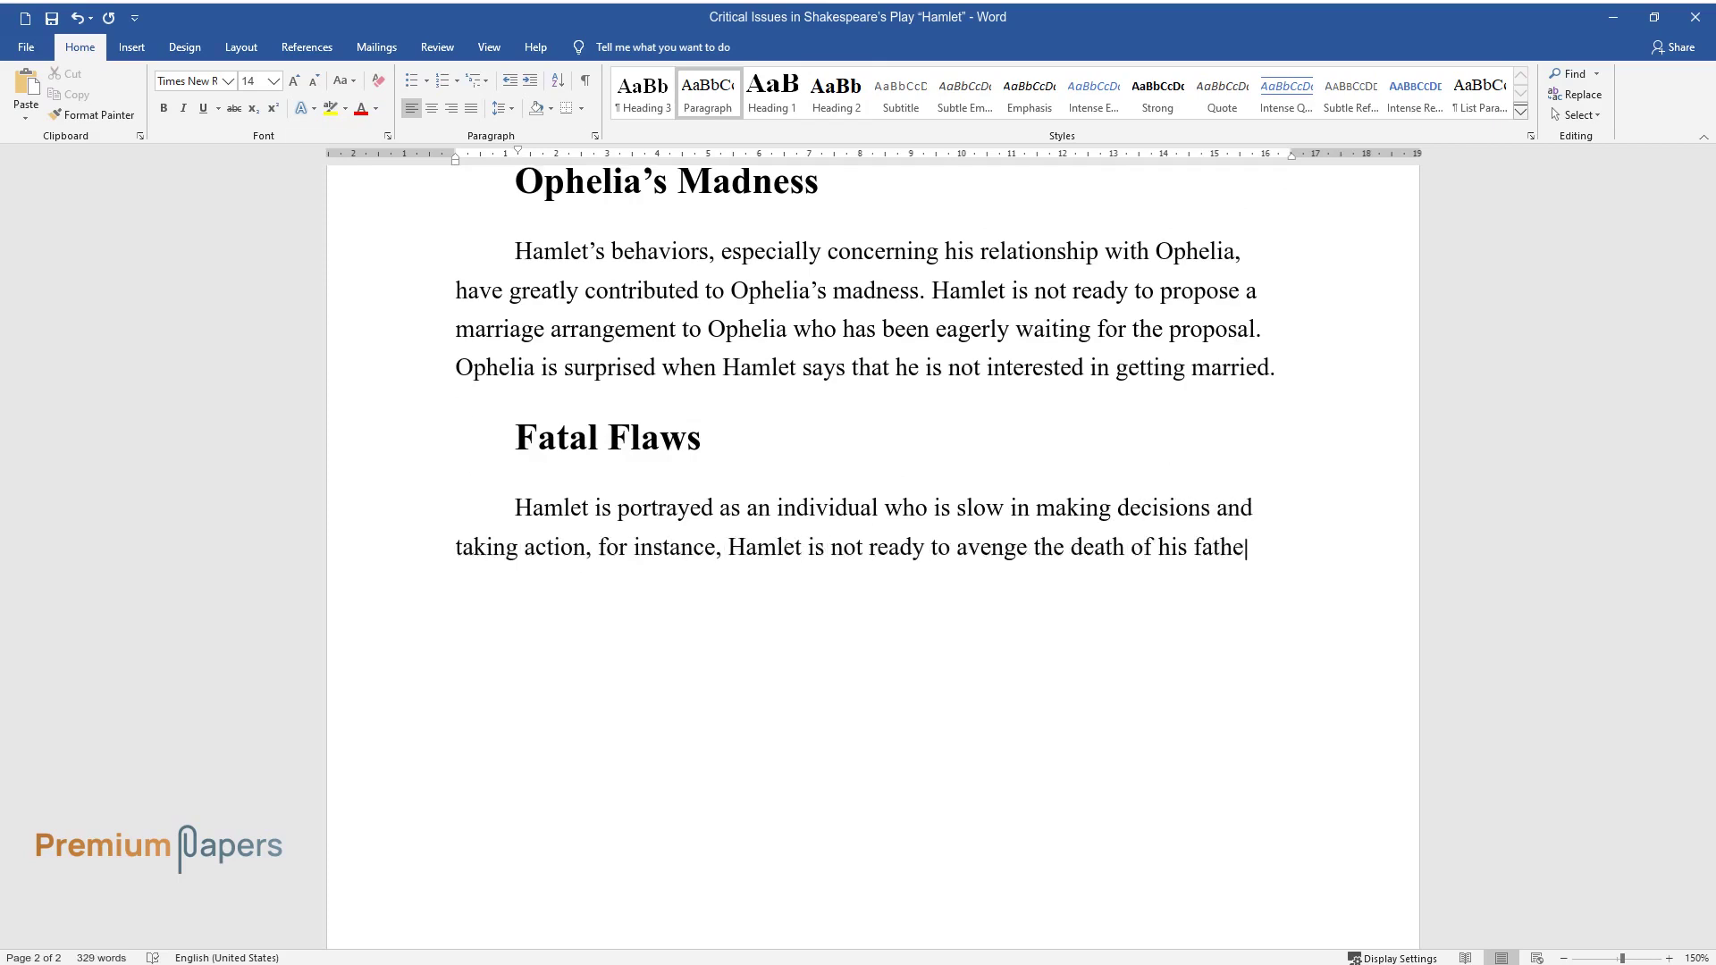
text(r after he discovers that the fathe)
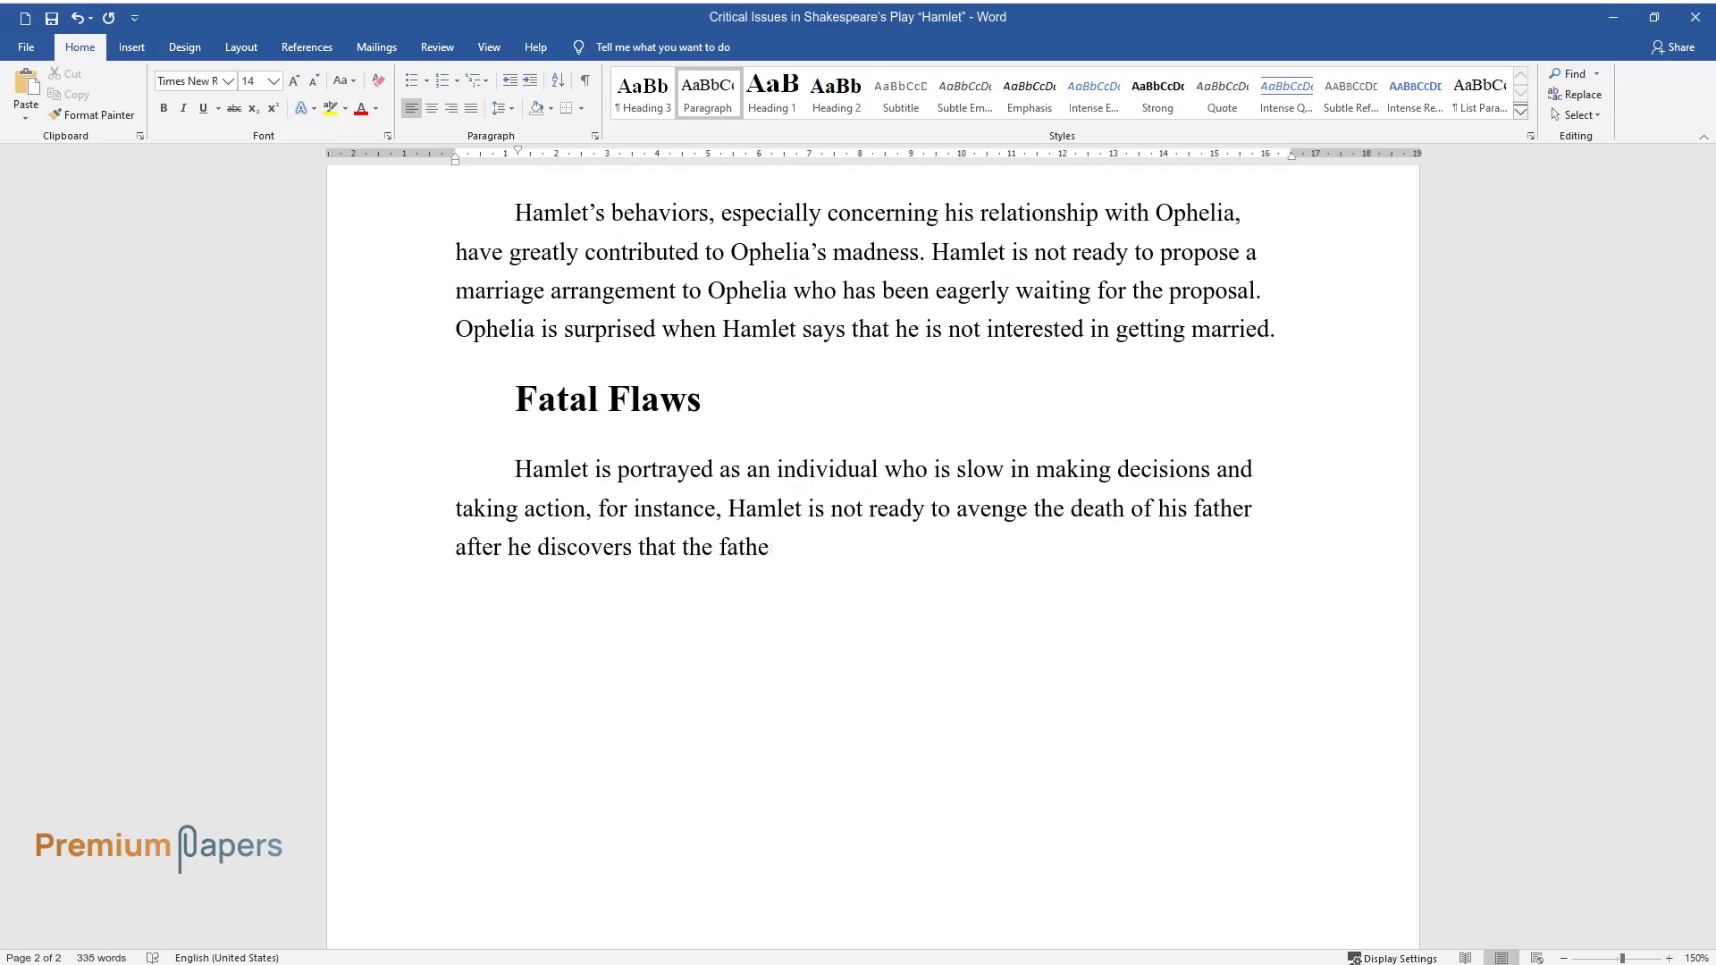
text(r was murdered by his uncle. Hamlet )
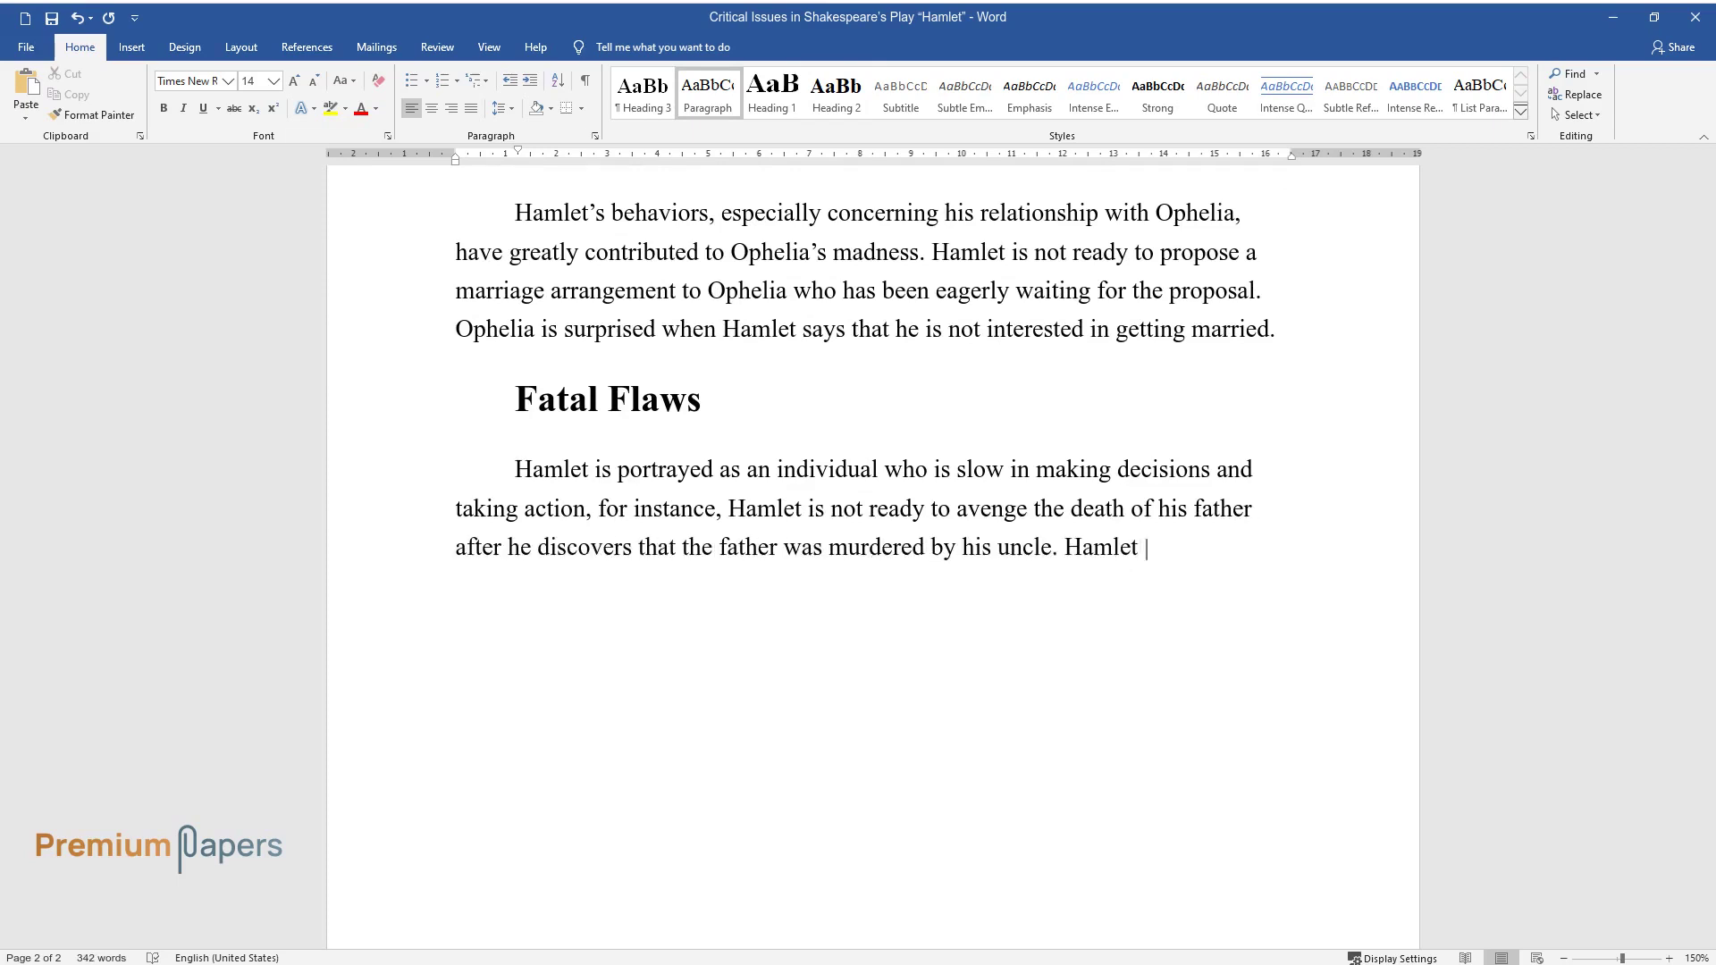
text(also despises the marriage between h)
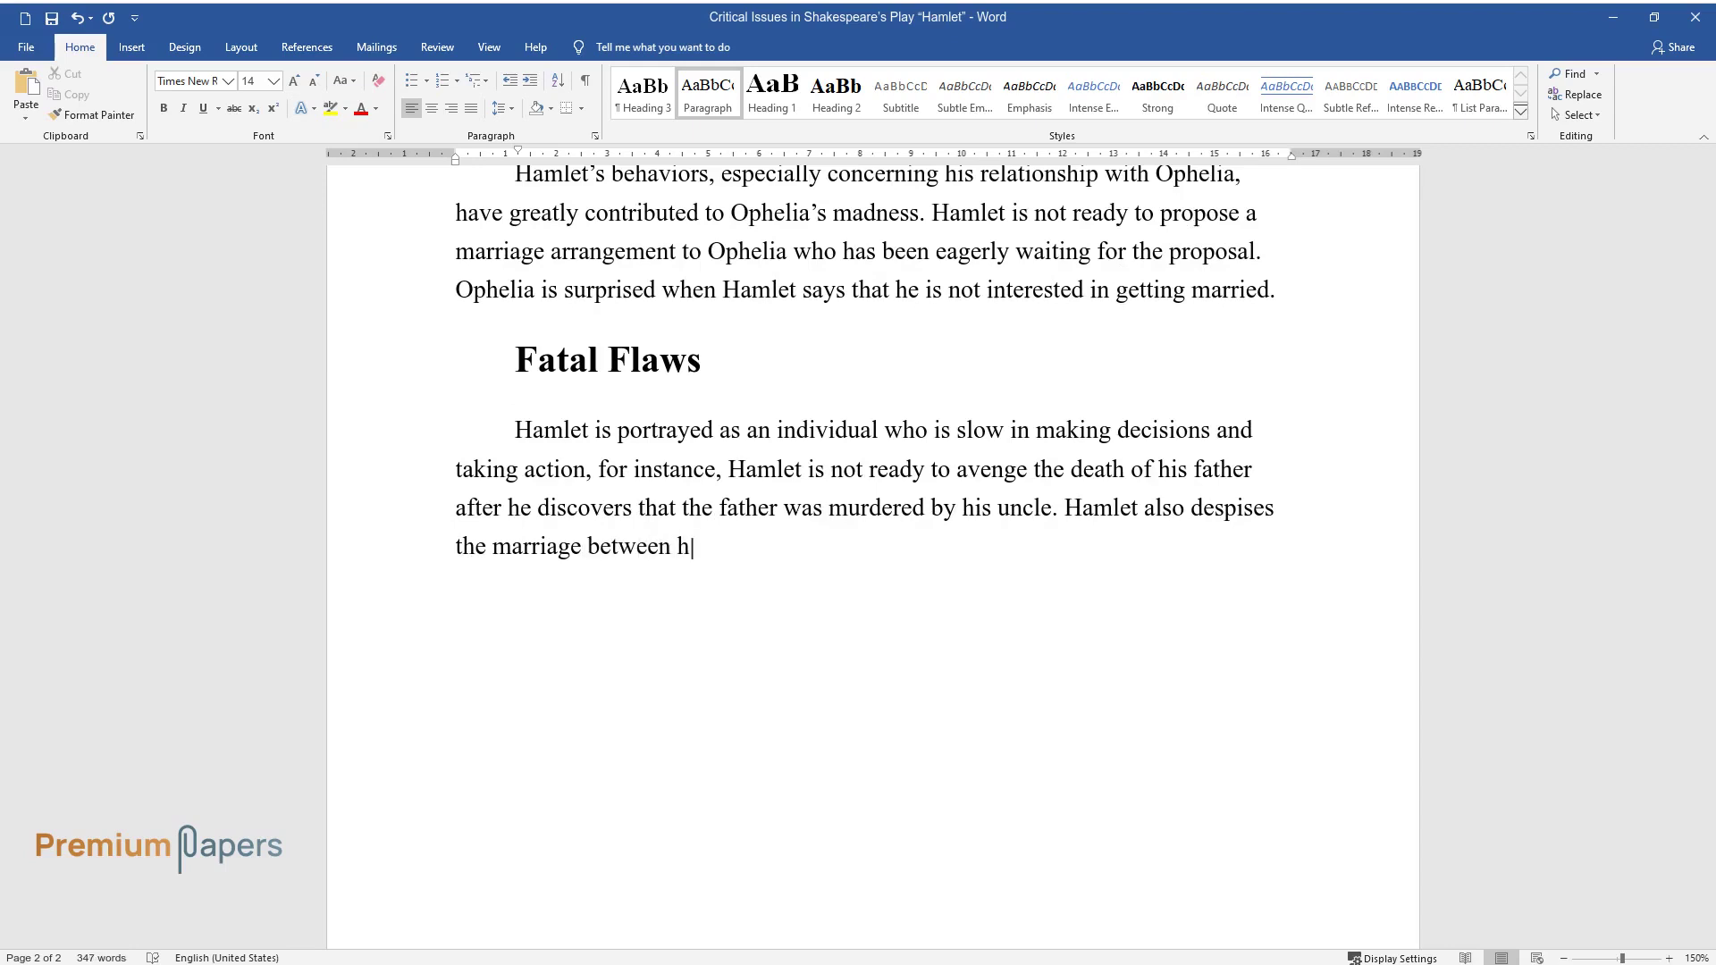
text(is mother and his uncle, but he is )
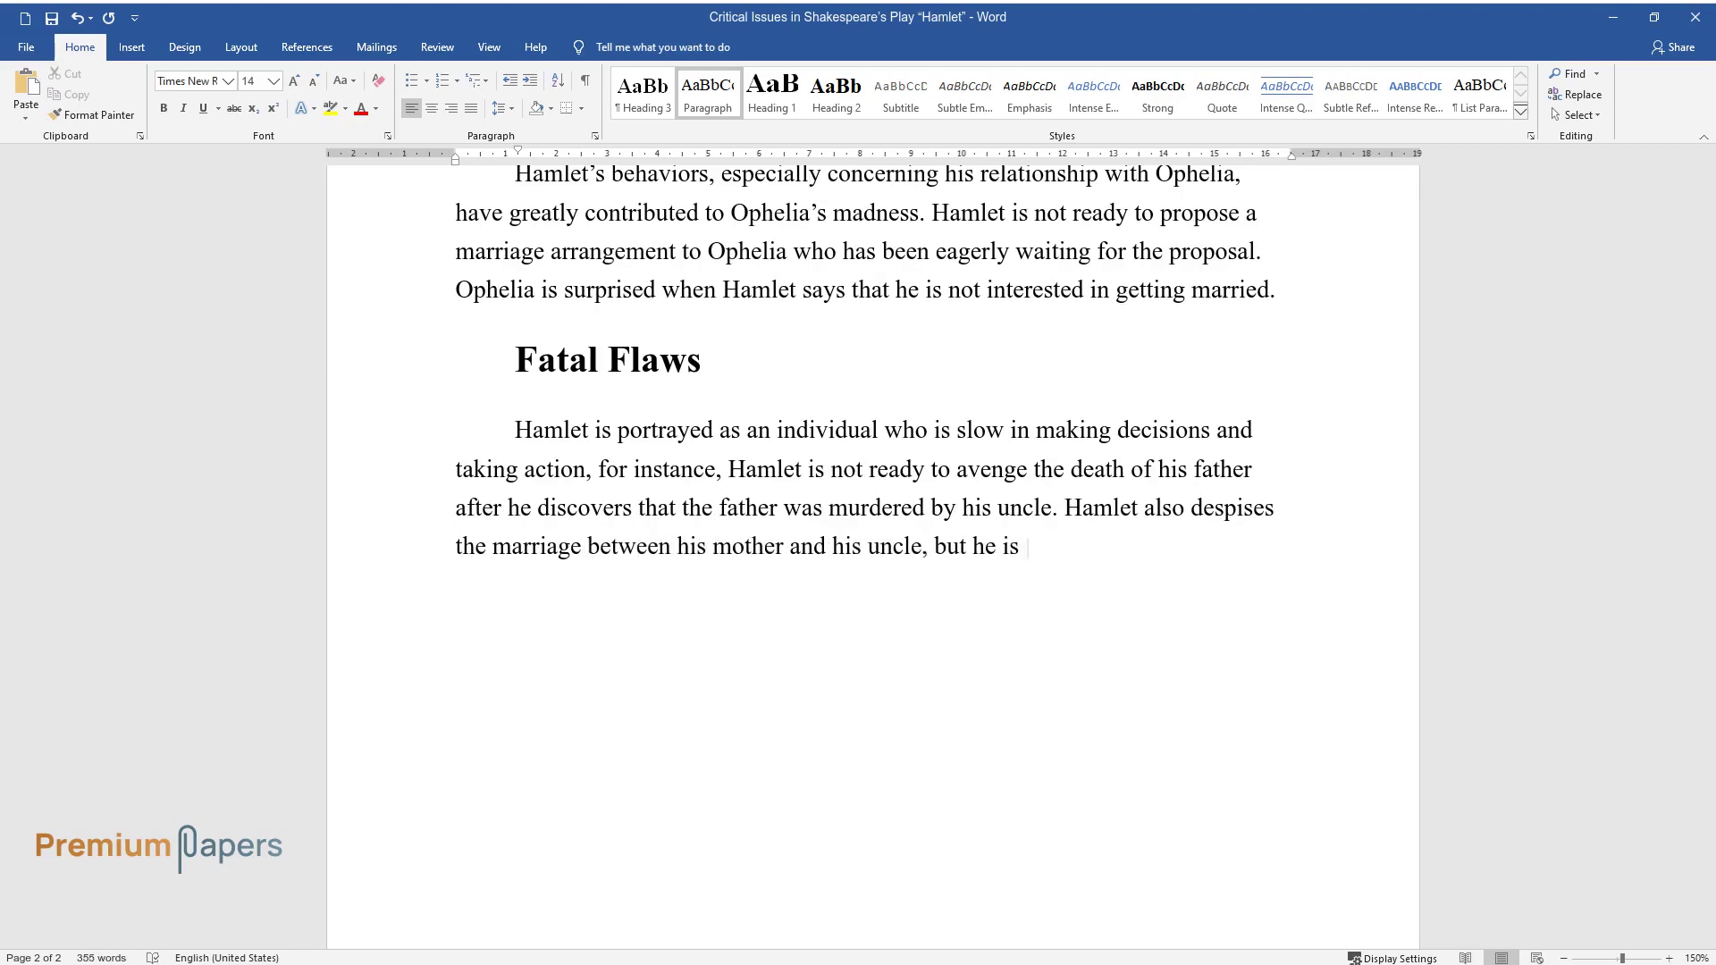
text(not ready to take the necessary acti)
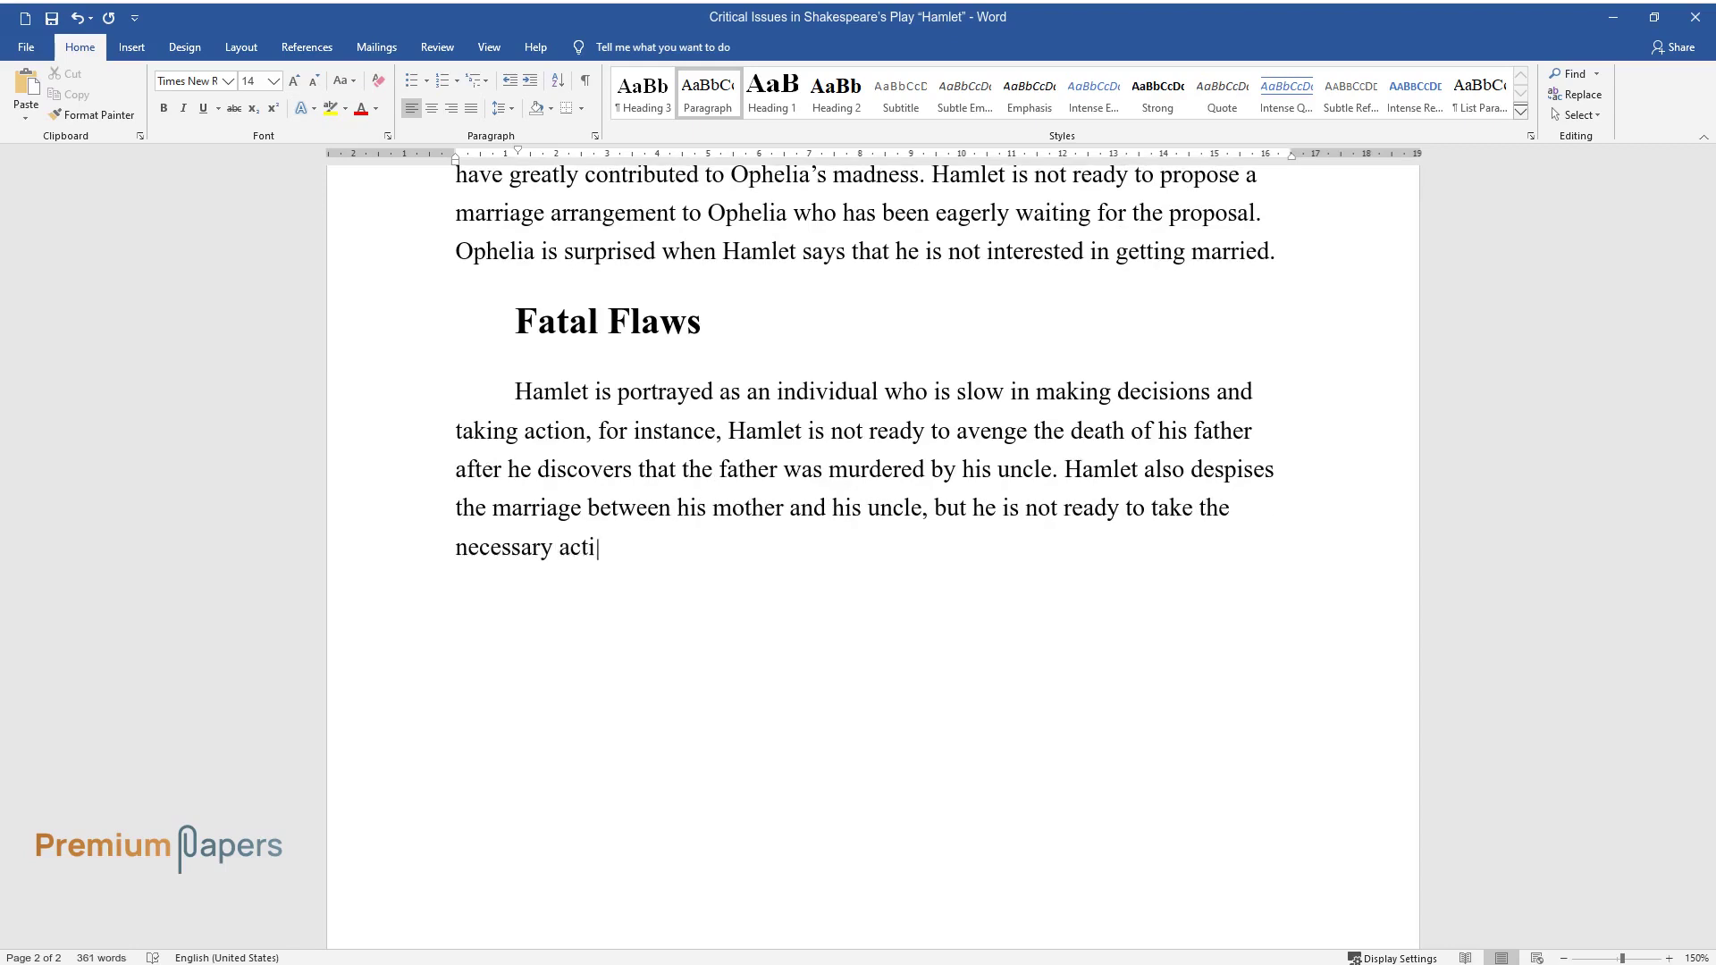
text(ons to stop that marriage.)
key(Return)
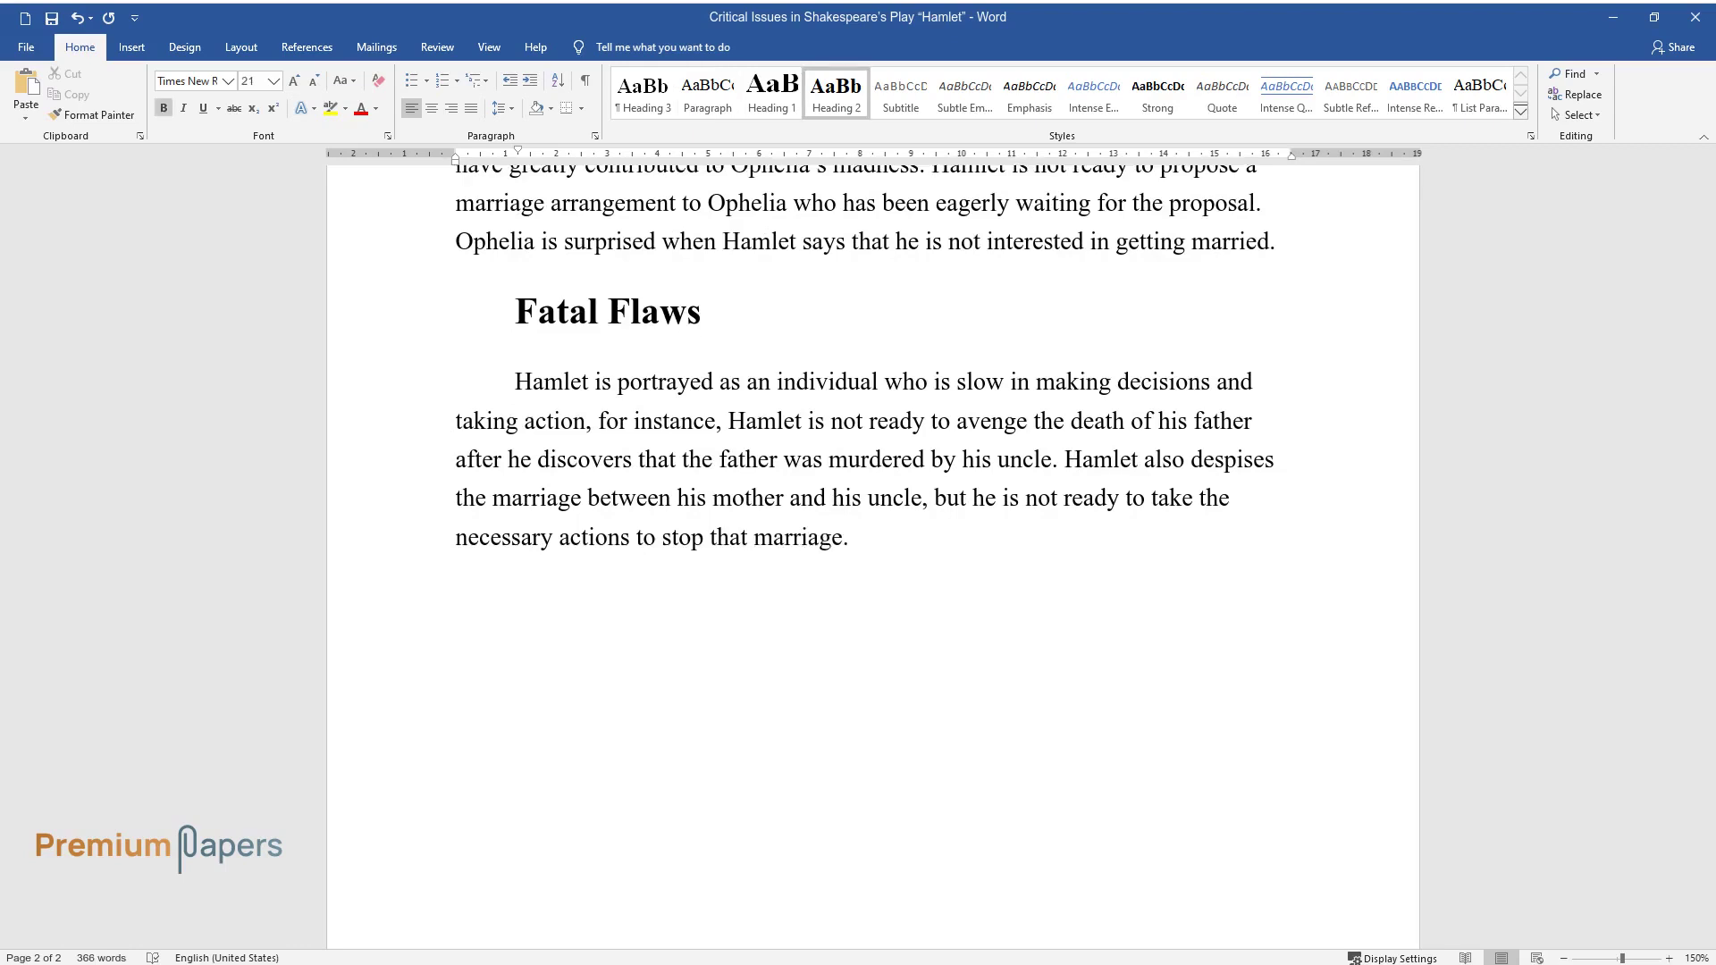
Type the 'Definition of Hamlet' heading and its paragraph on how Horatio, Laertes, Fortinbras and Claudius see Hamlet
text(Definition of Hamlet)
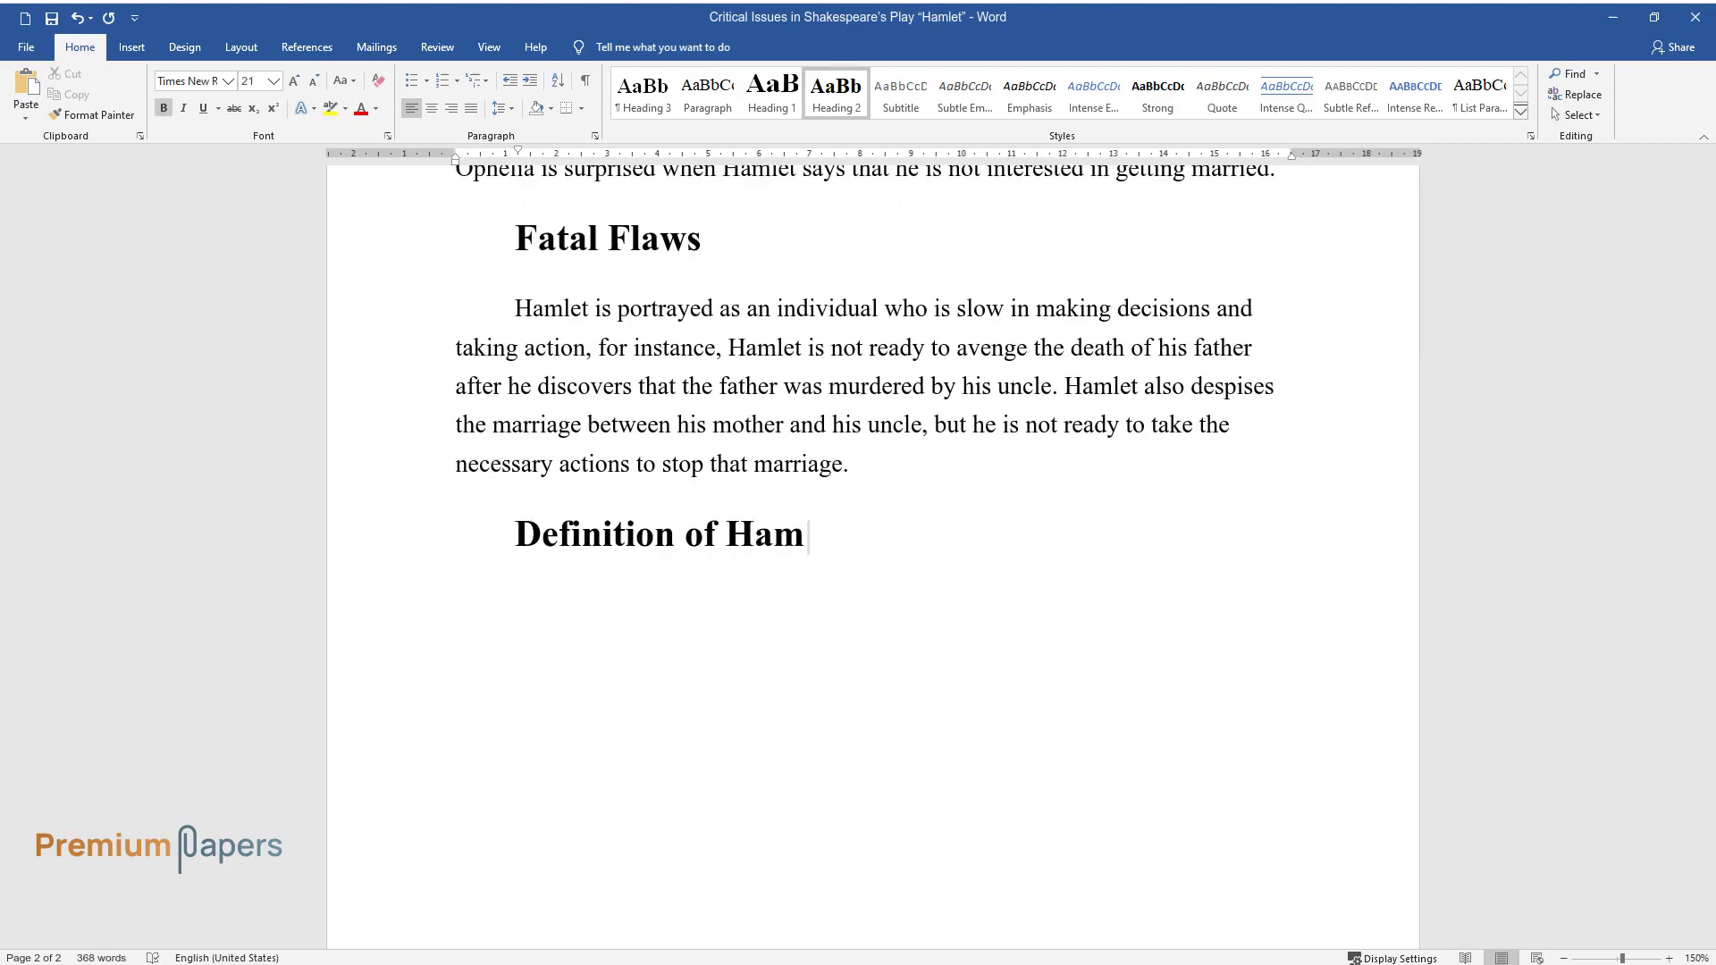
key(Return)
text(Dif)
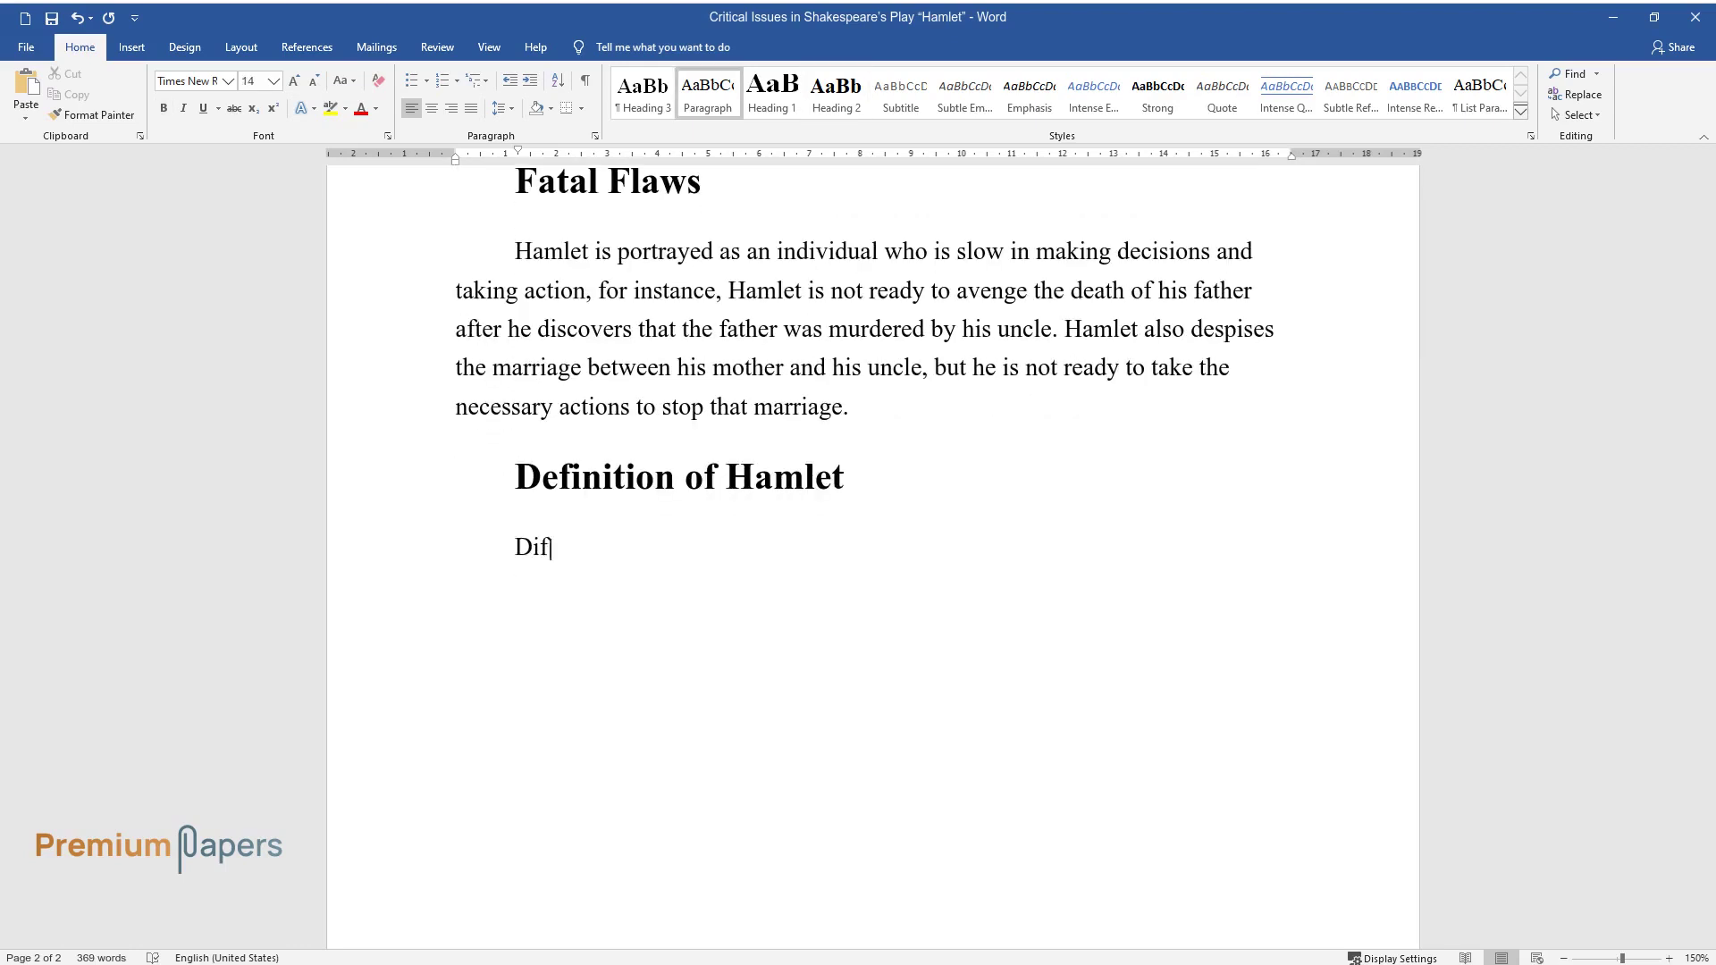
text(ferent characters in the play cont)
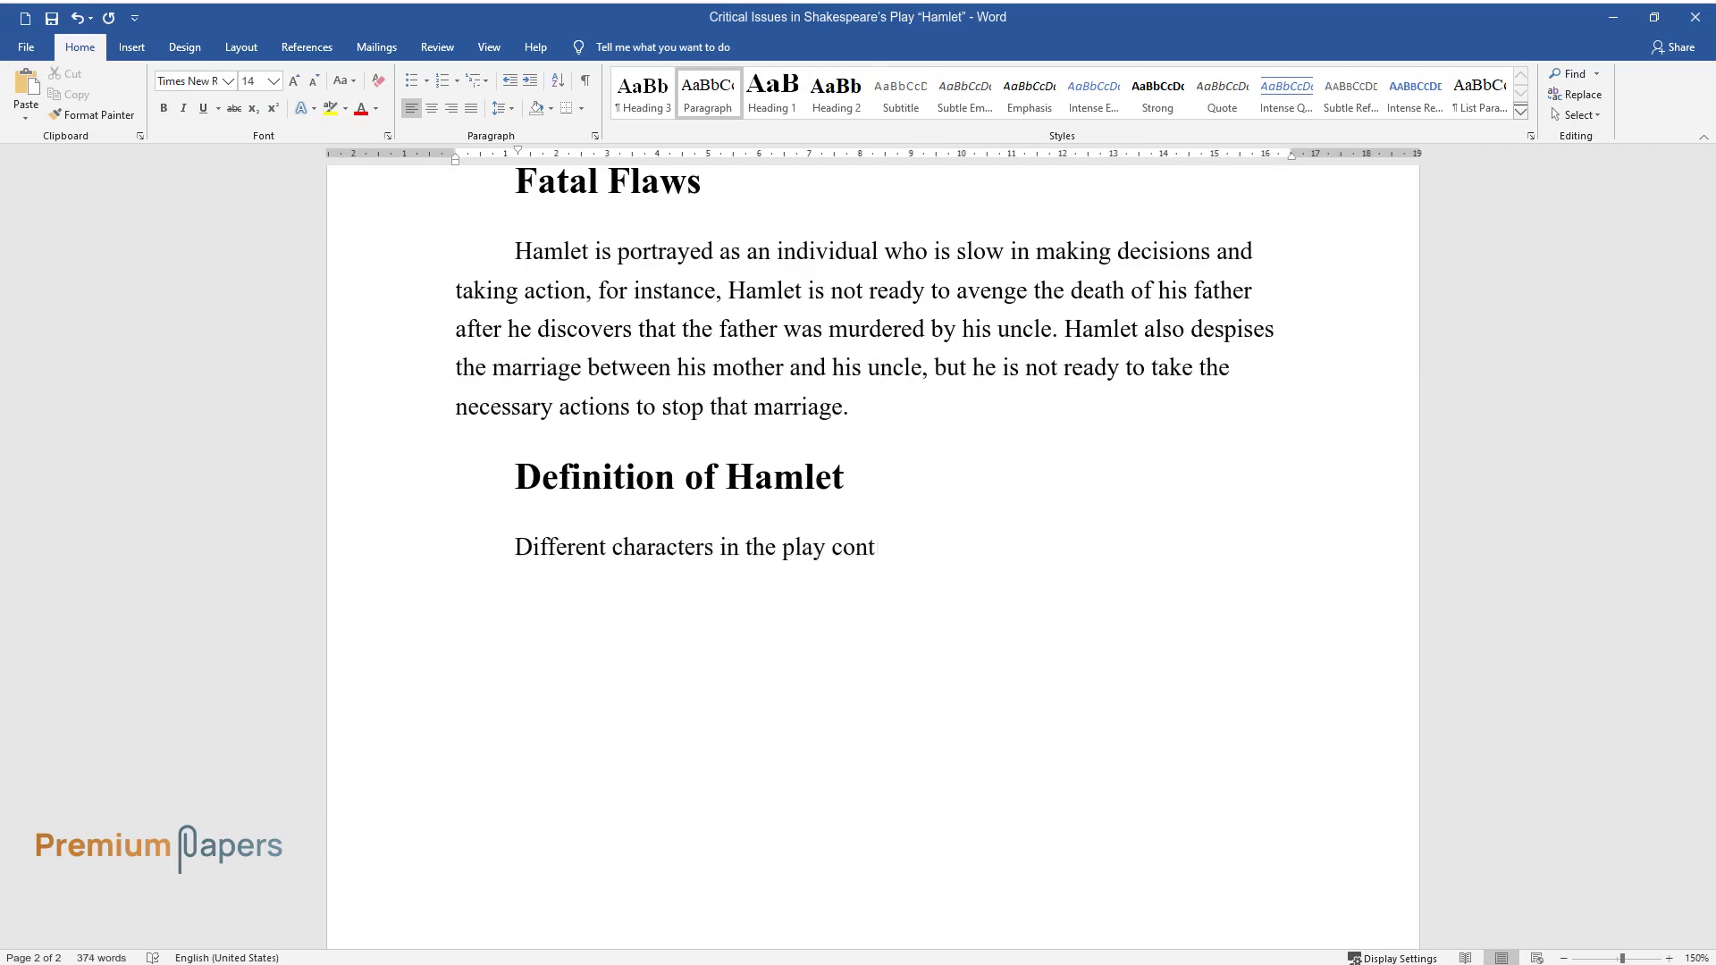
text(ribute to the definition of Hamlet )
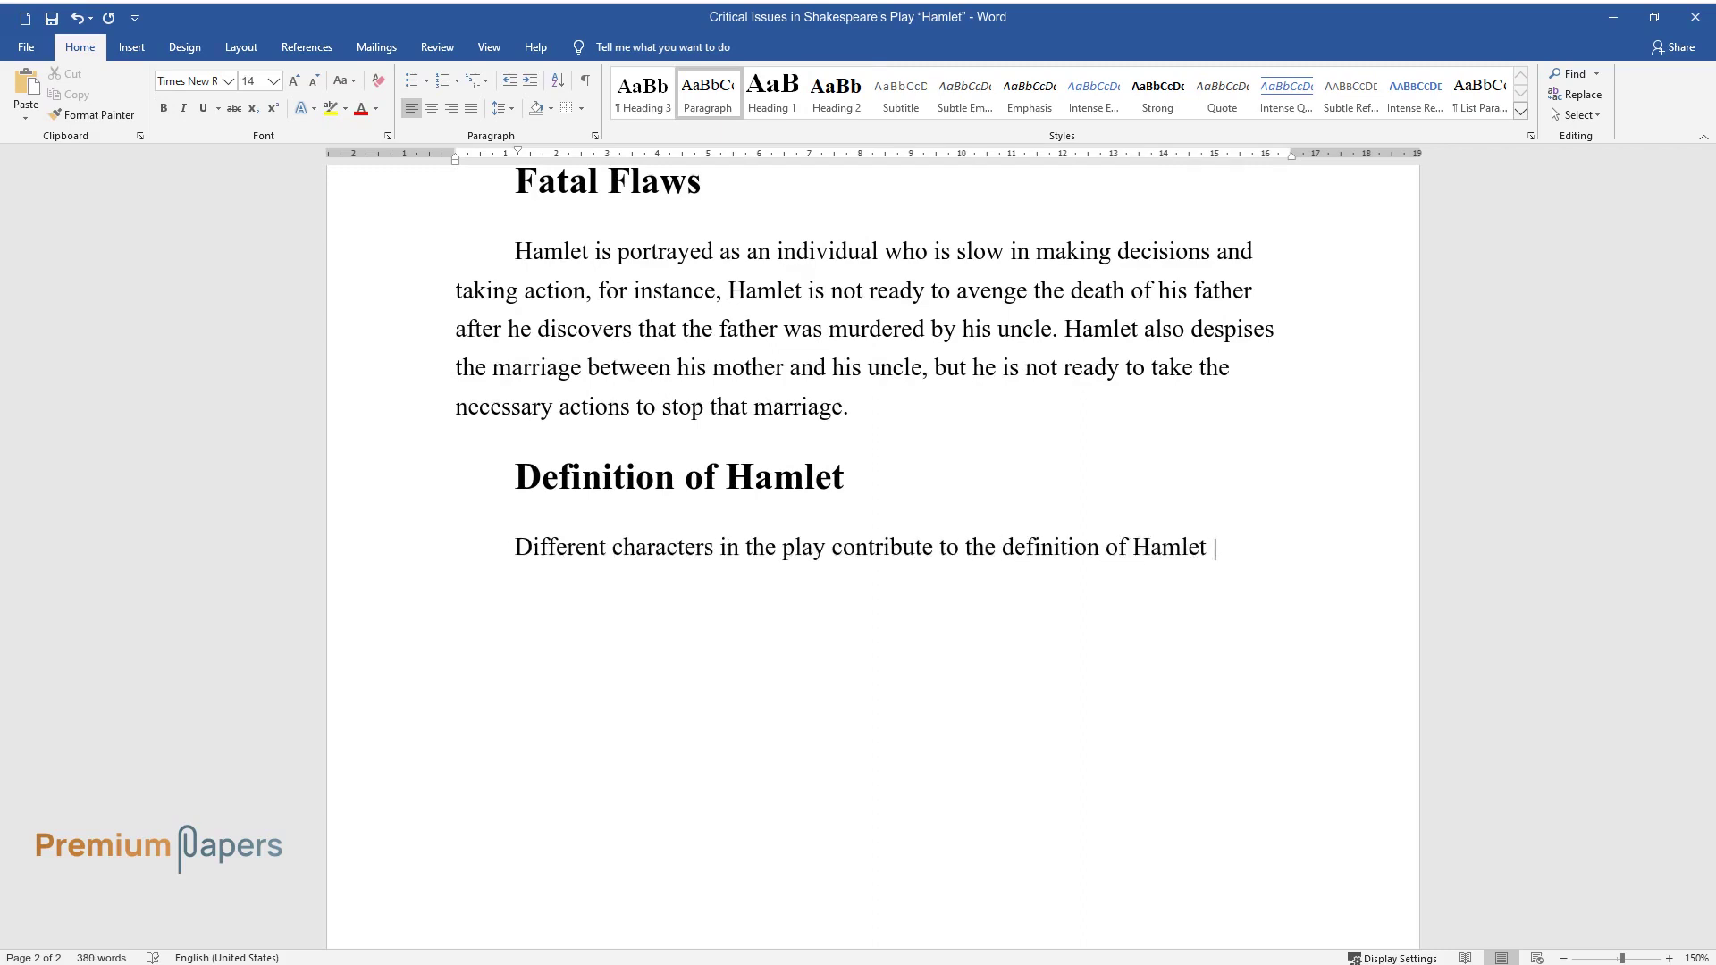
text(from different perspective)
text(s; for e)
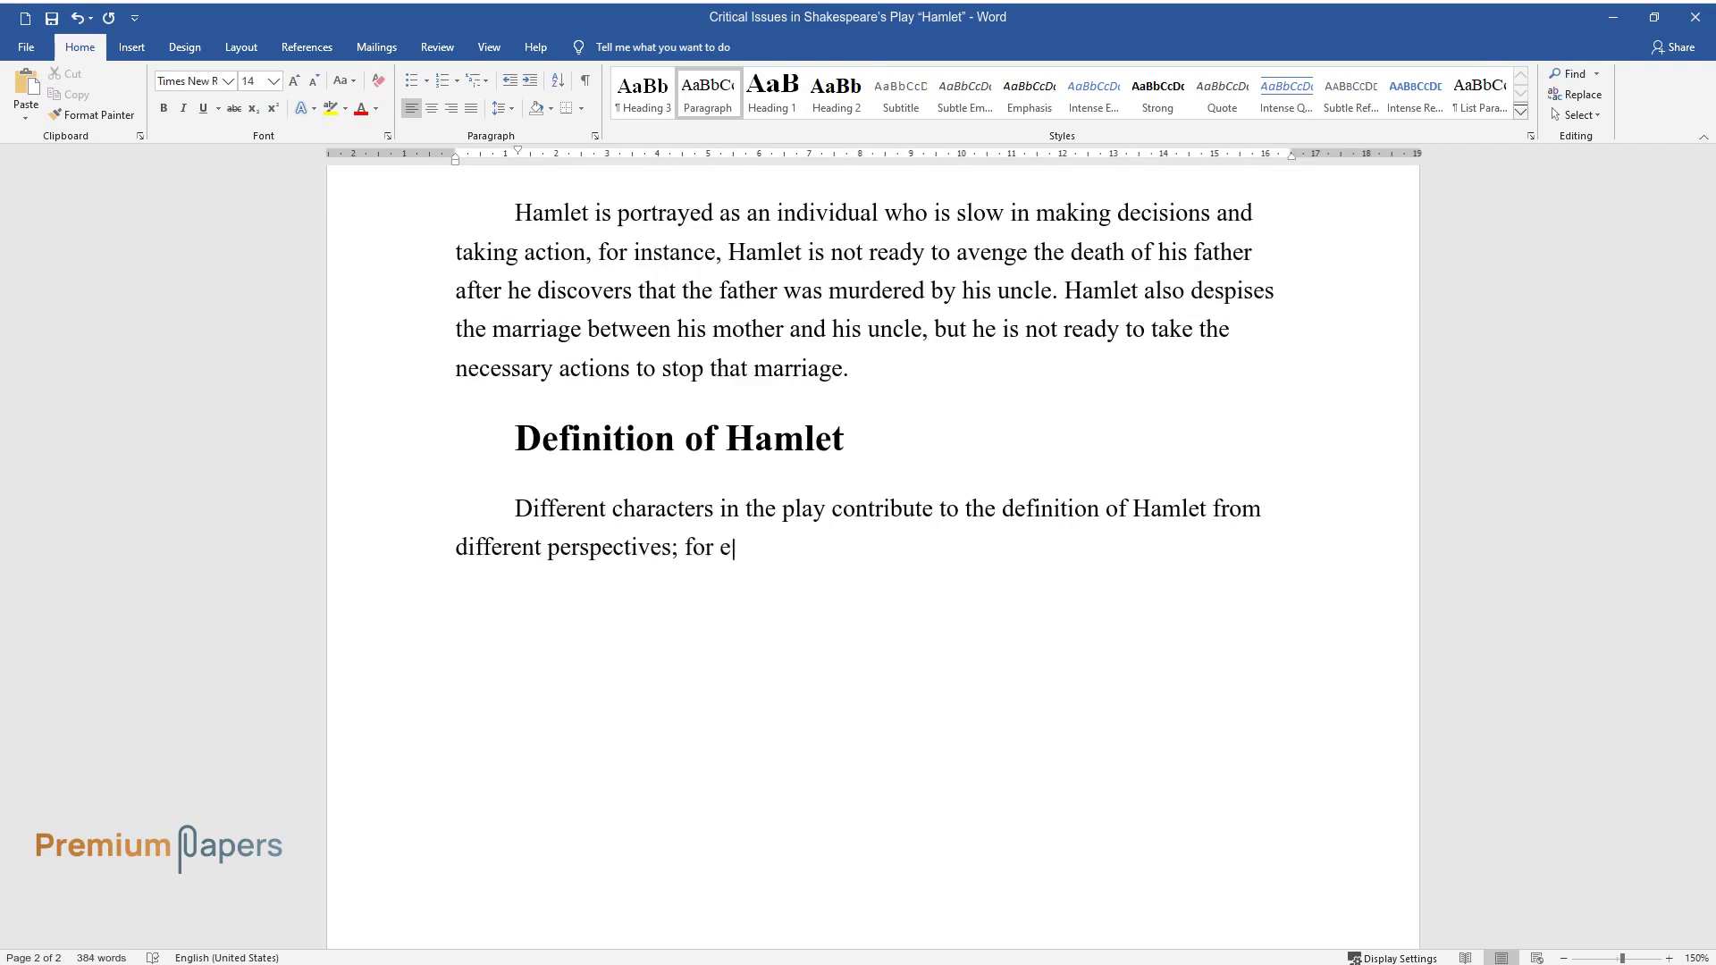
text(xample, according to Horatio, Hamlet can be defined as an individual)
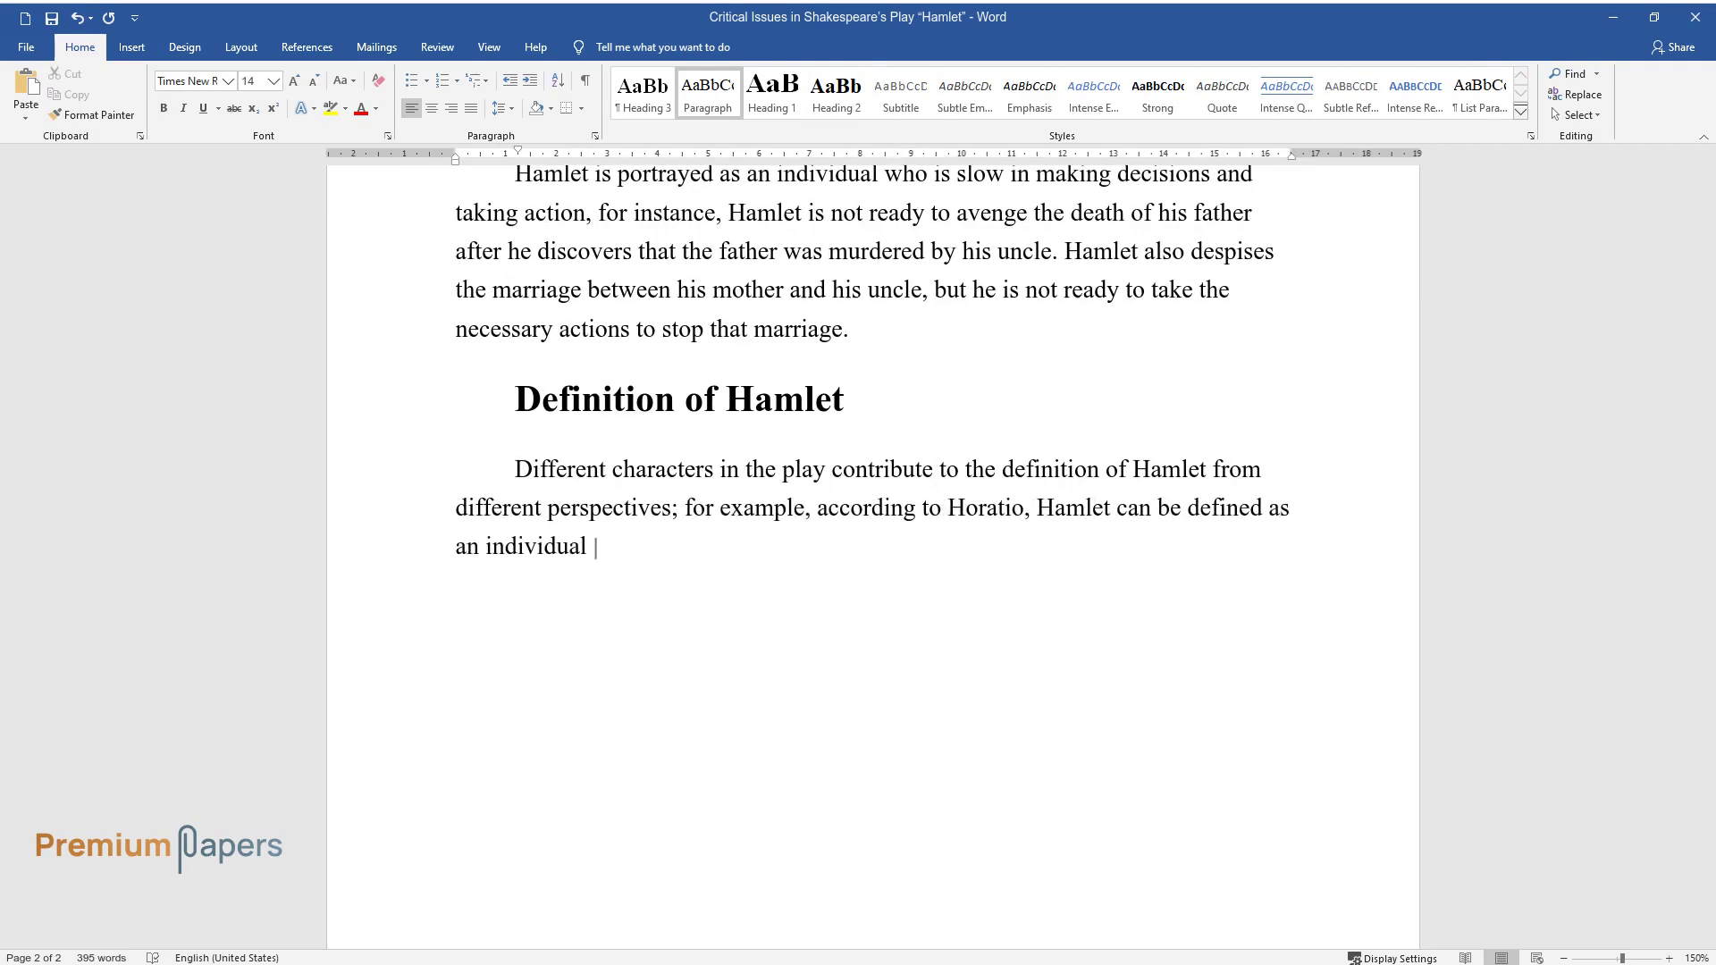
text( who likes tranquility. Laertes, on )
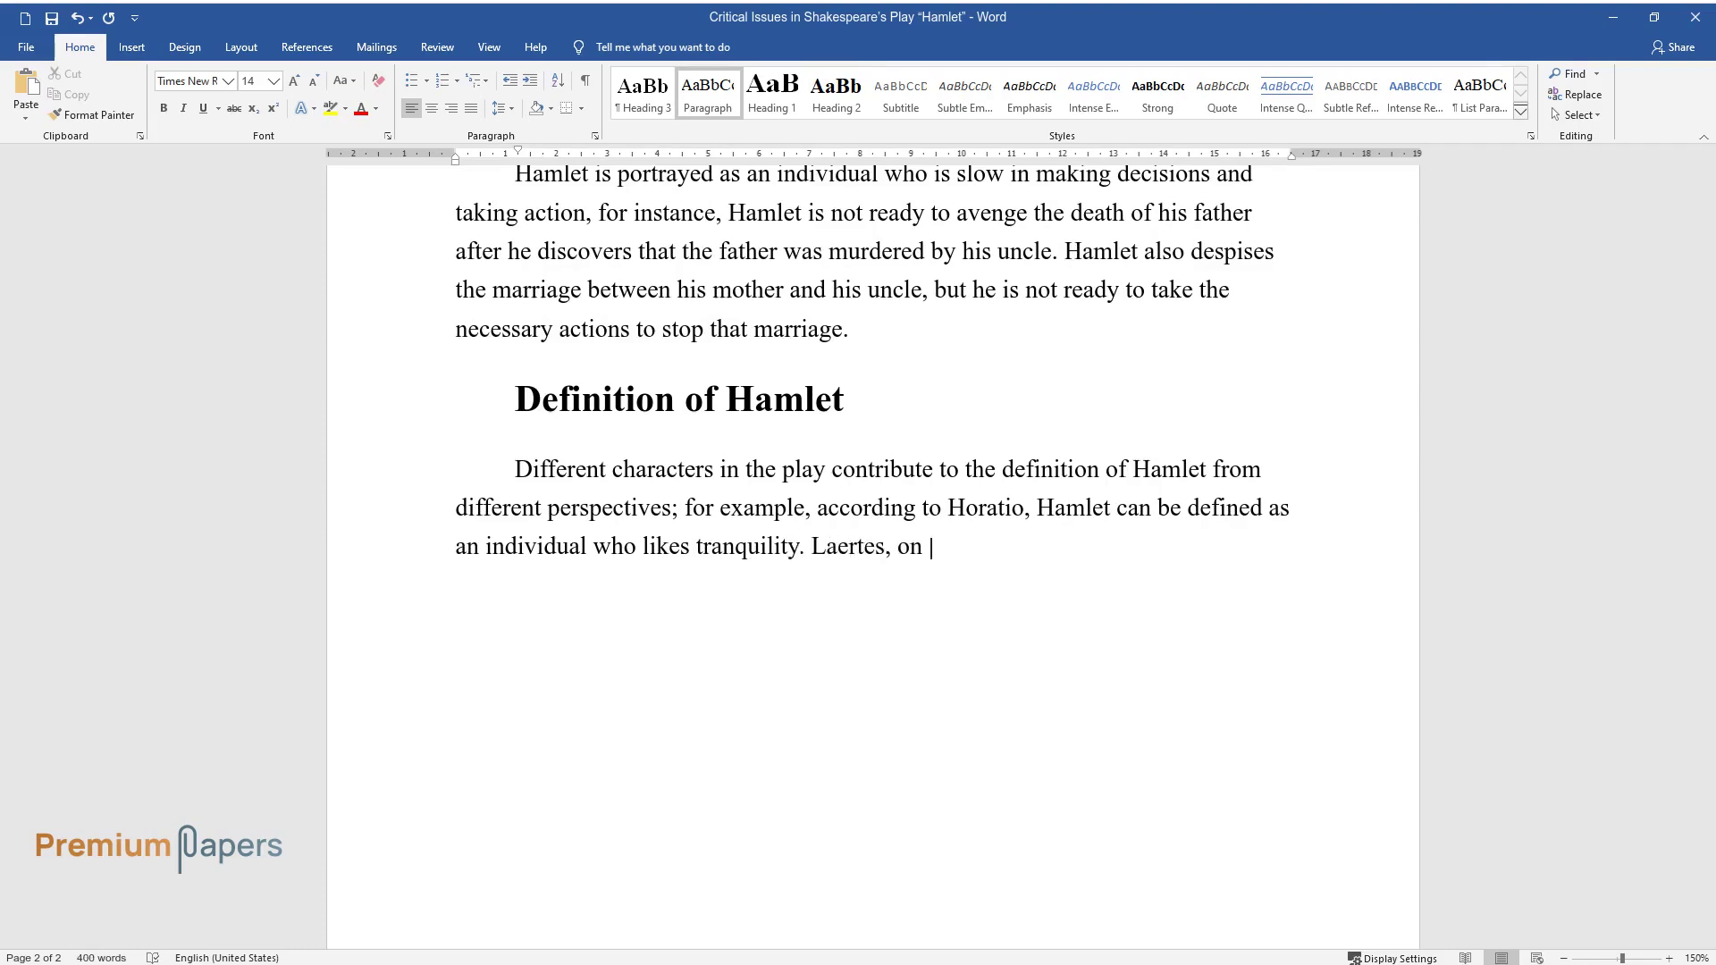
text(the other hand, portrays Hamlet as)
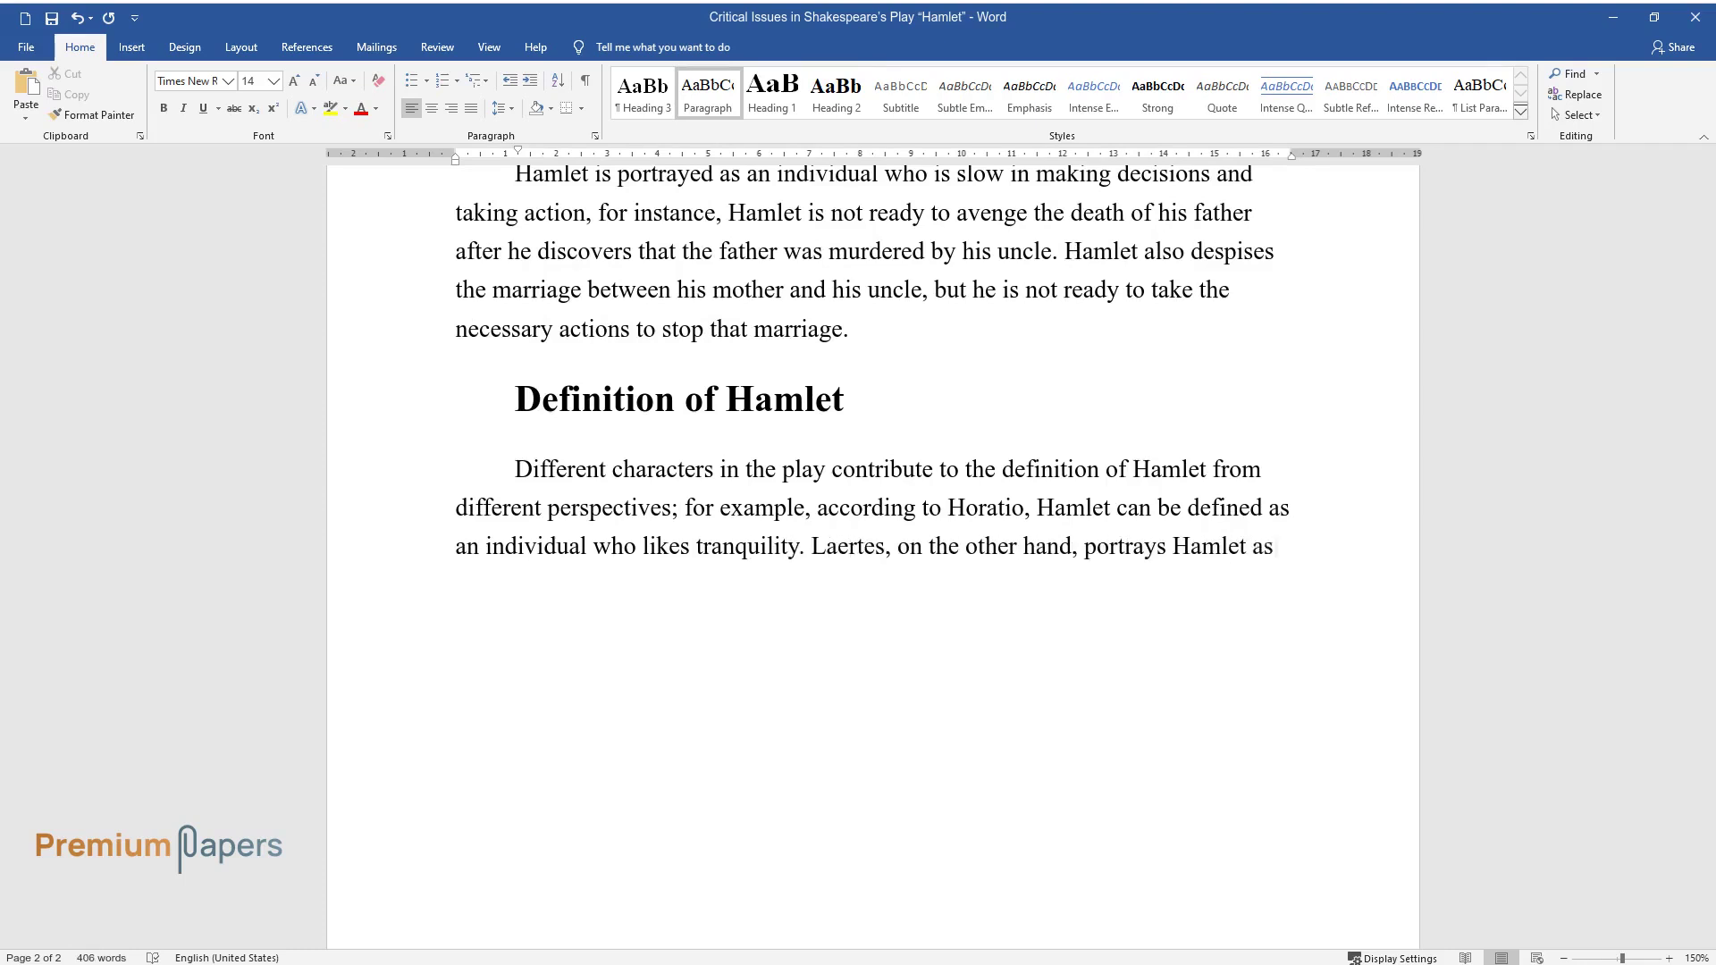
text( a character who is not overwhelmed)
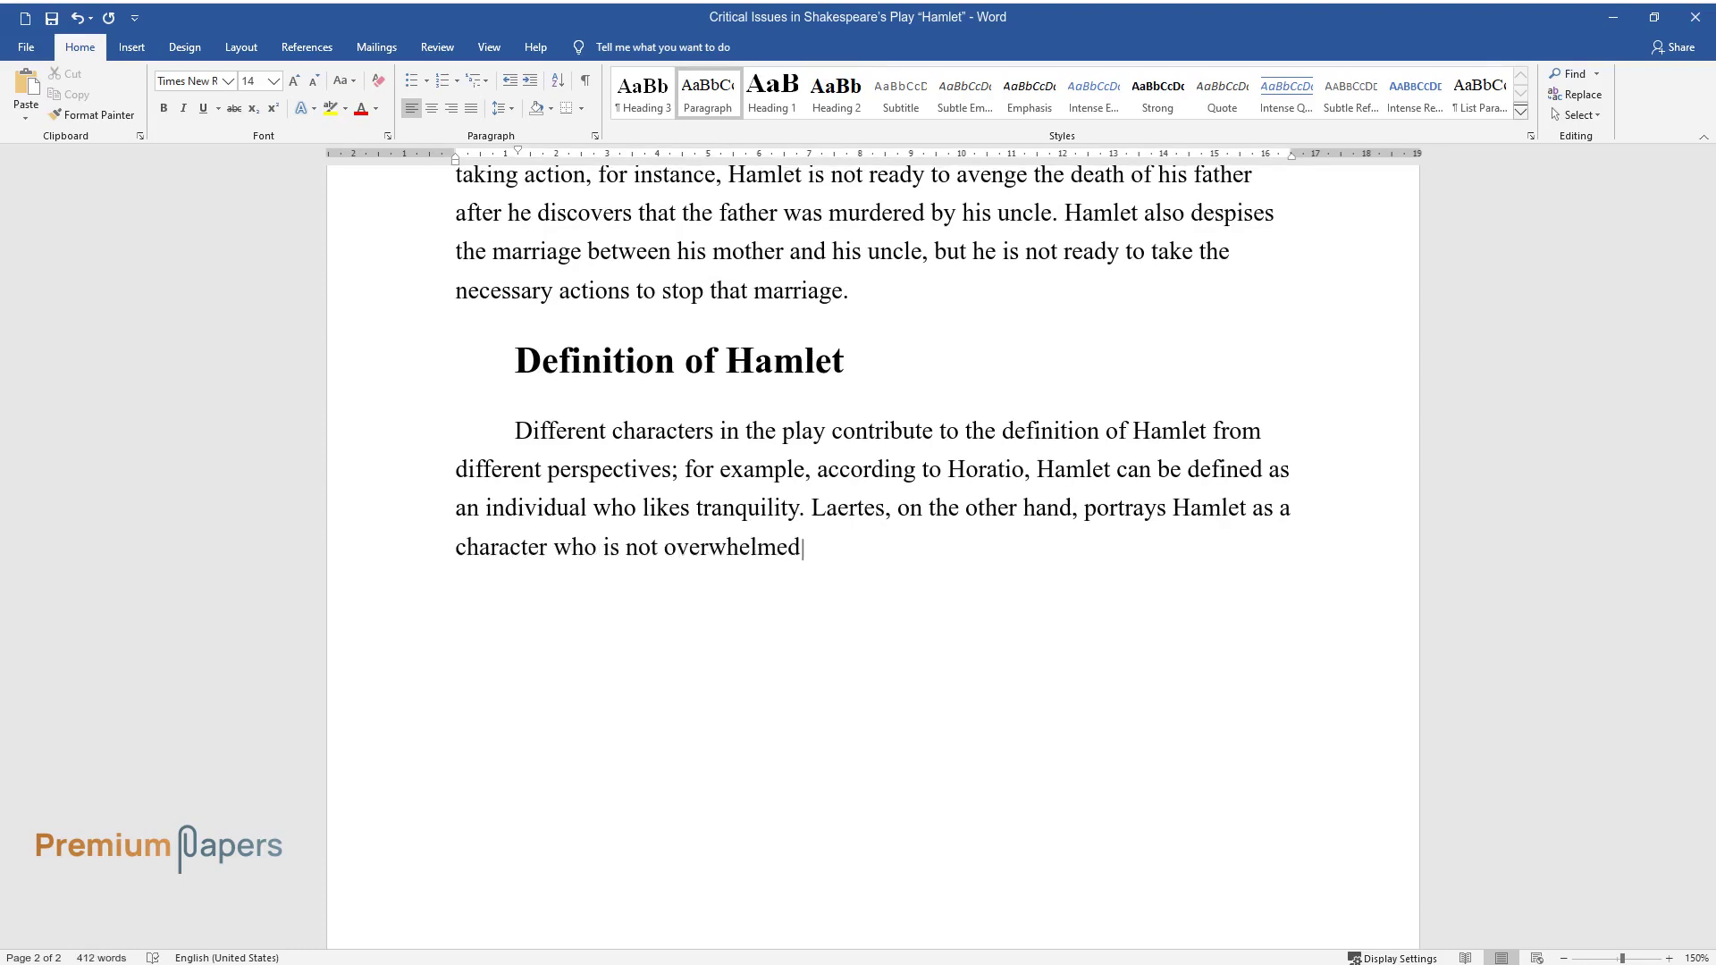
text( by his sexual desires, but he is )
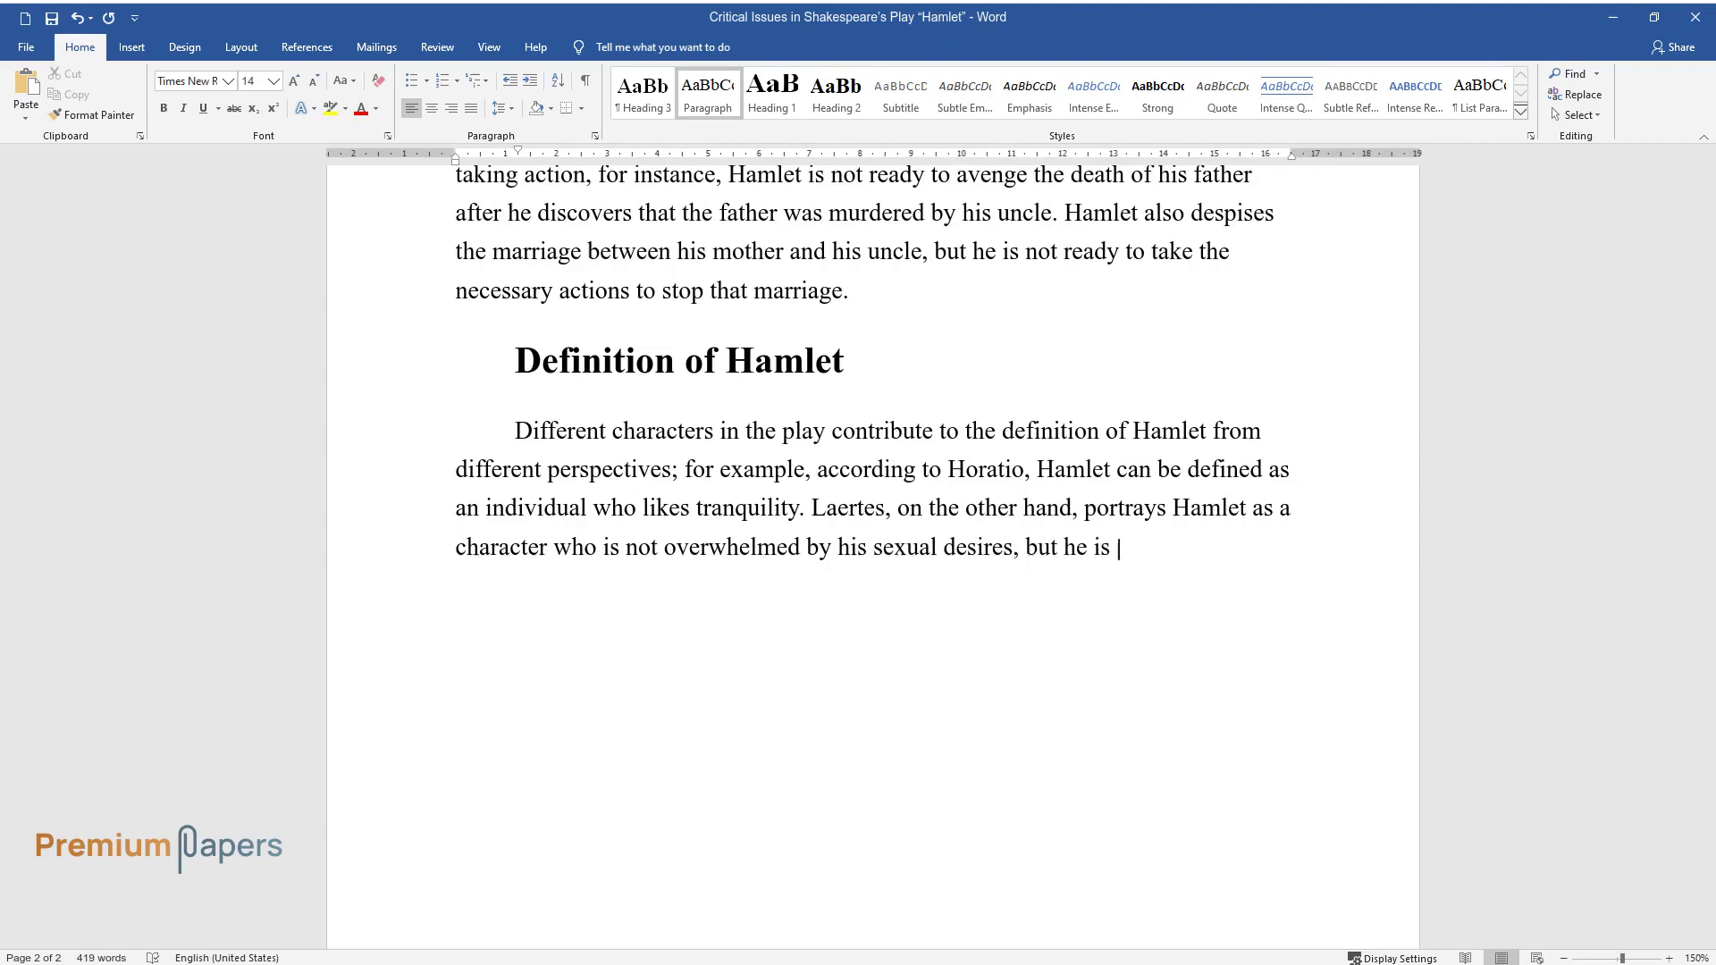
text(not a committed lover. Even though Ophelia )
text(is deeply)
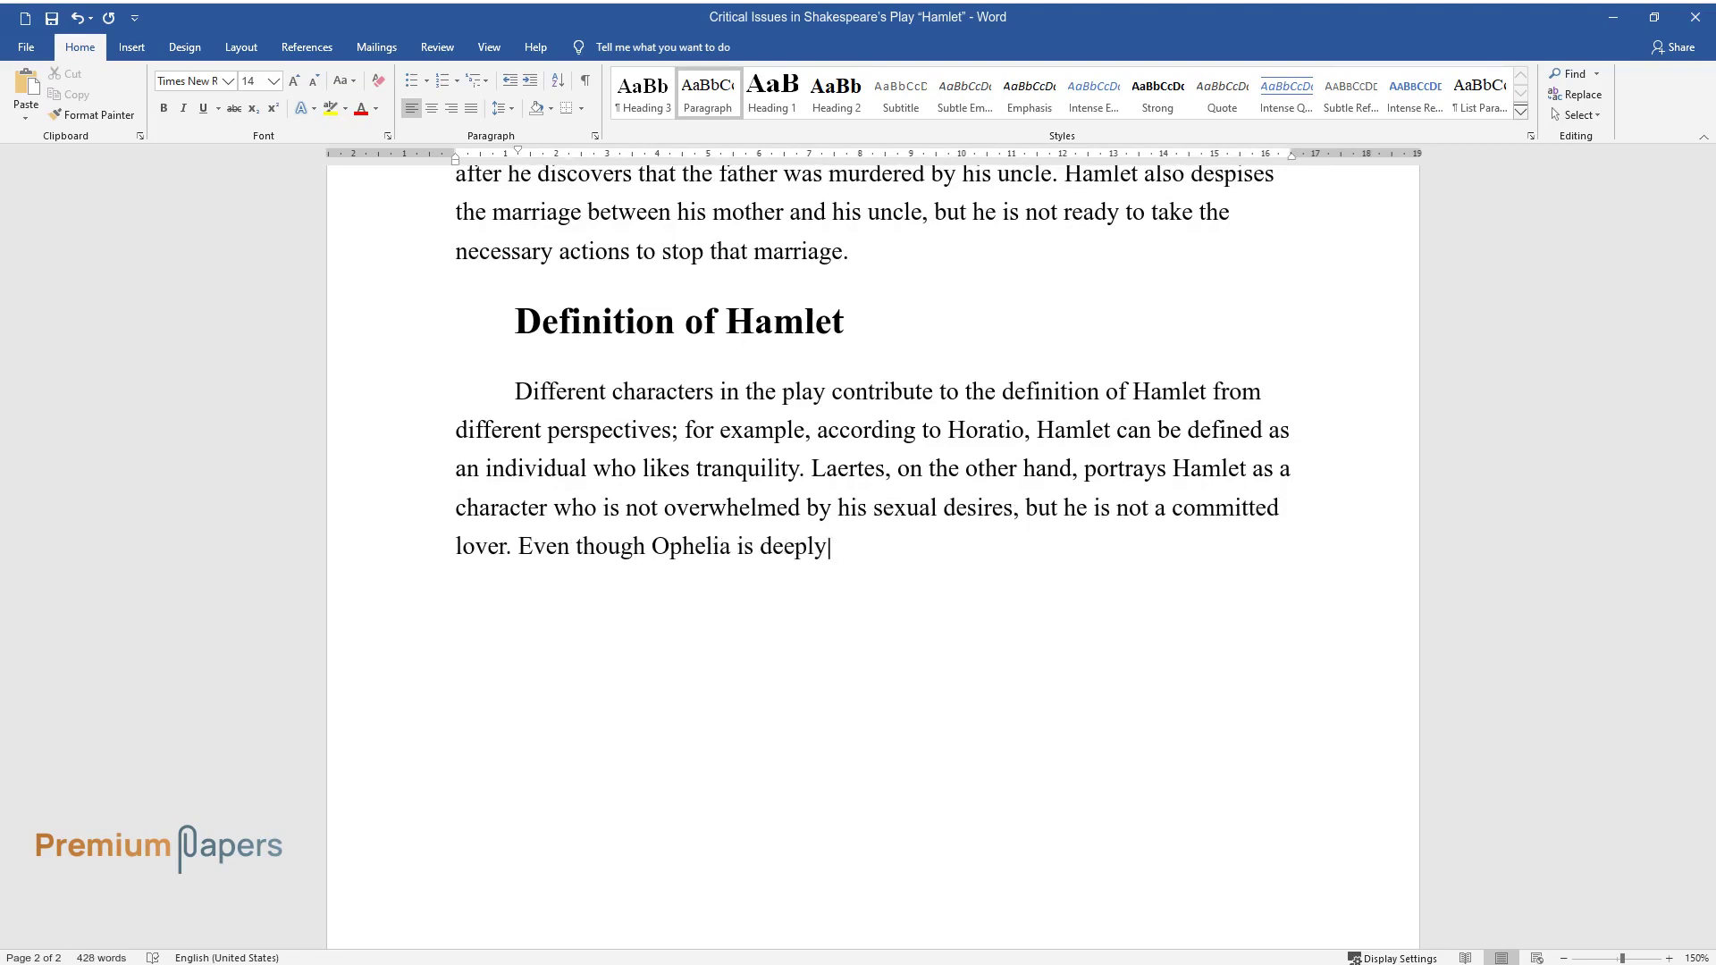
text( in love with Hamlet, she does not)
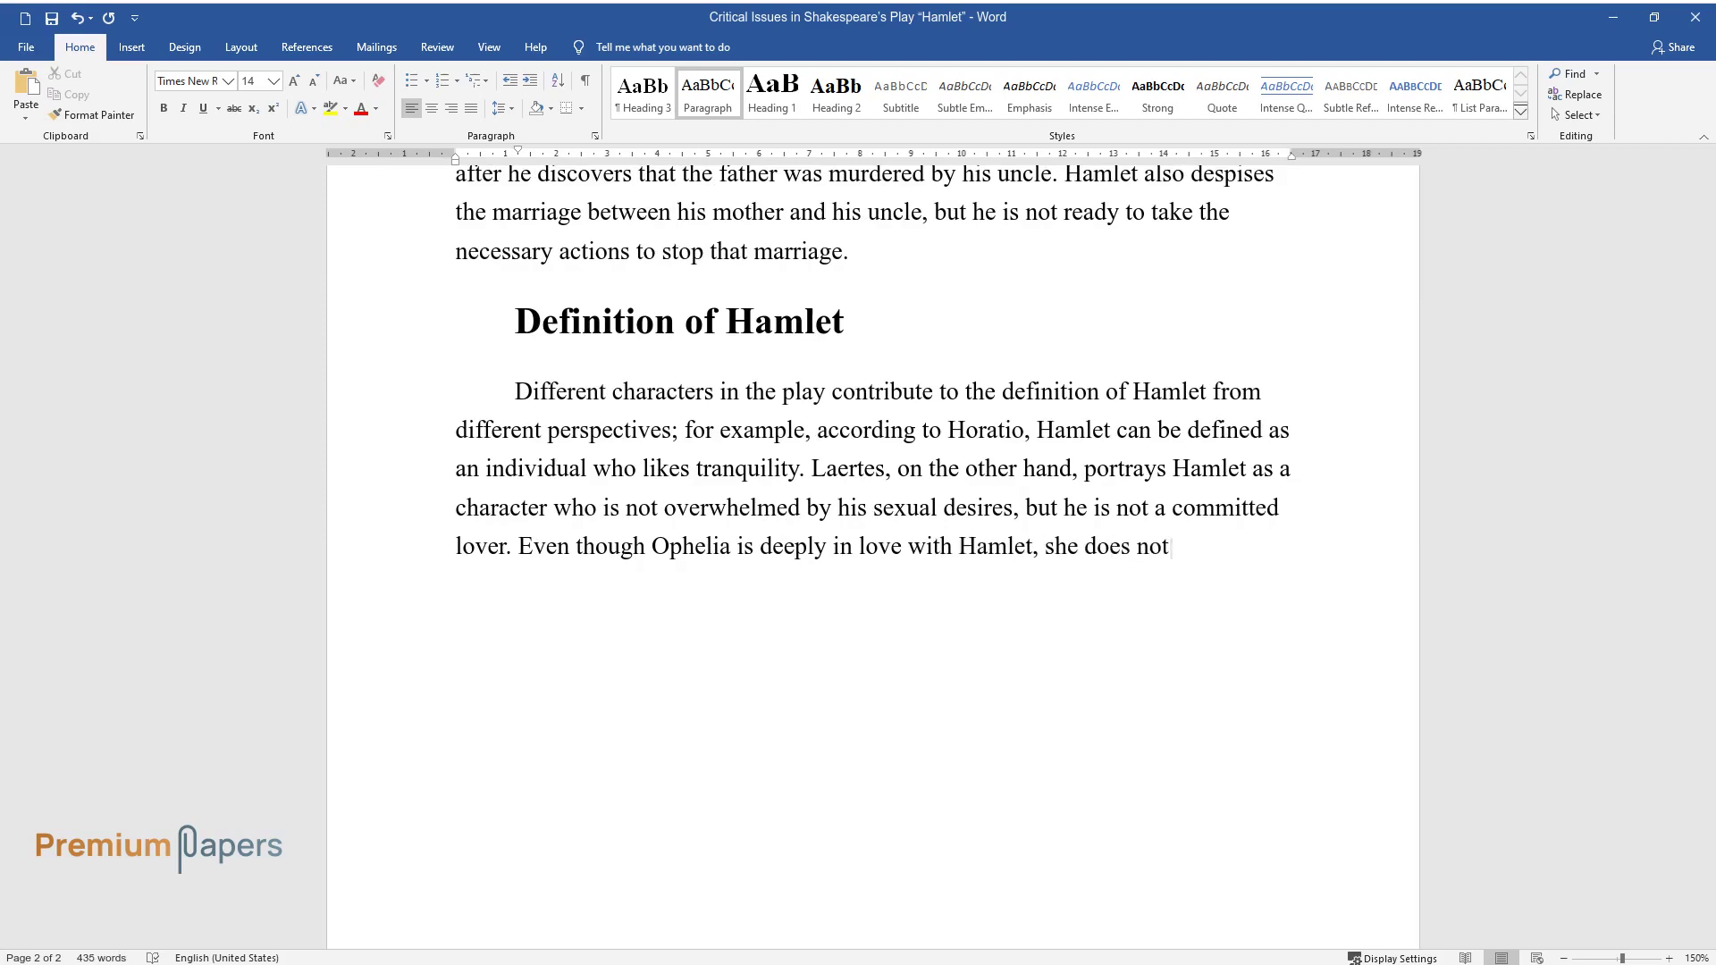
text( get the special treatment that a woman wou)
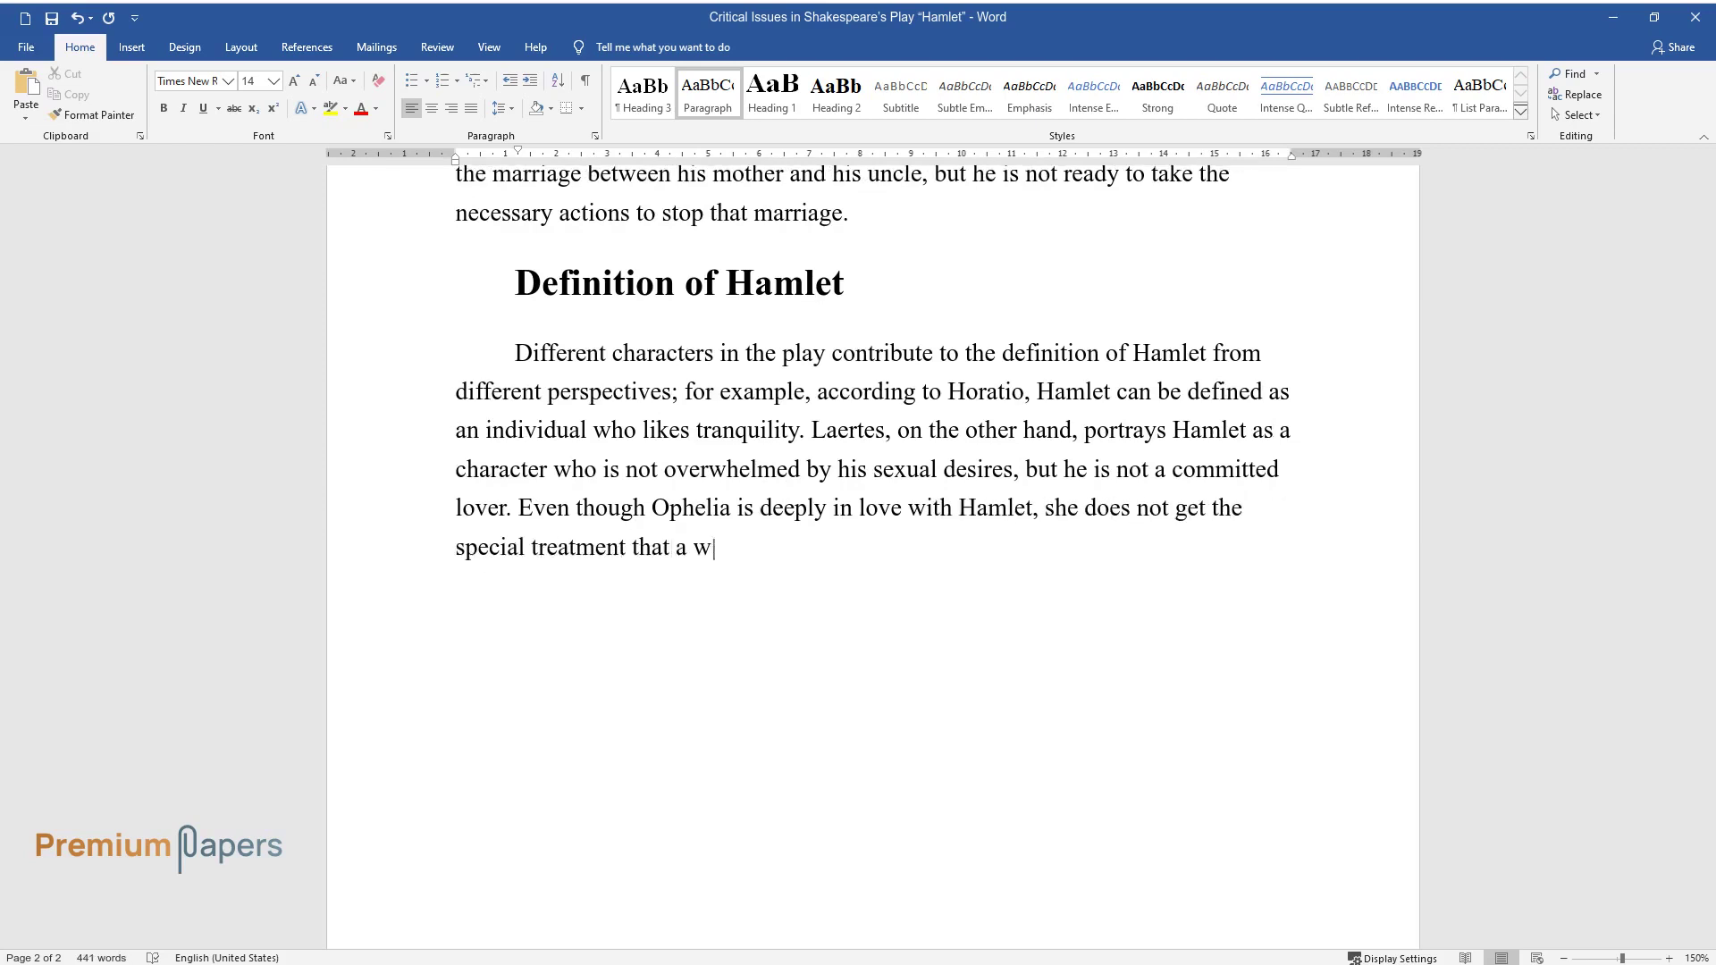
text(ld expect from her love. I)
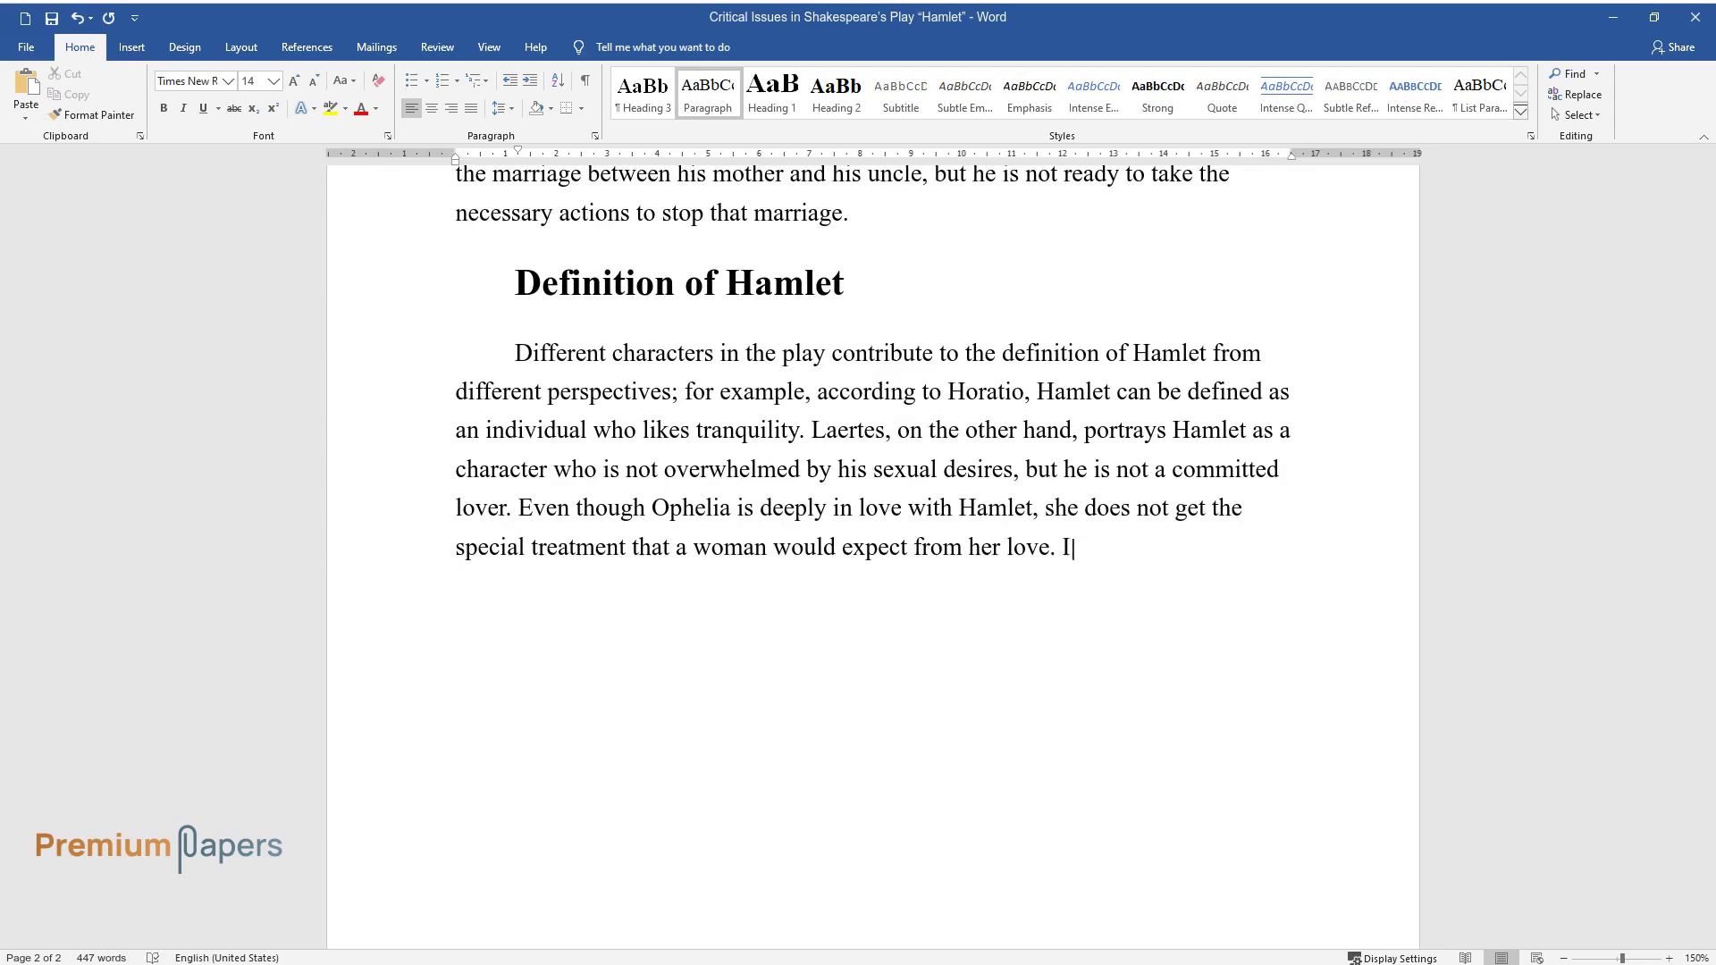
text(n the play, Fortinbras is a complet)
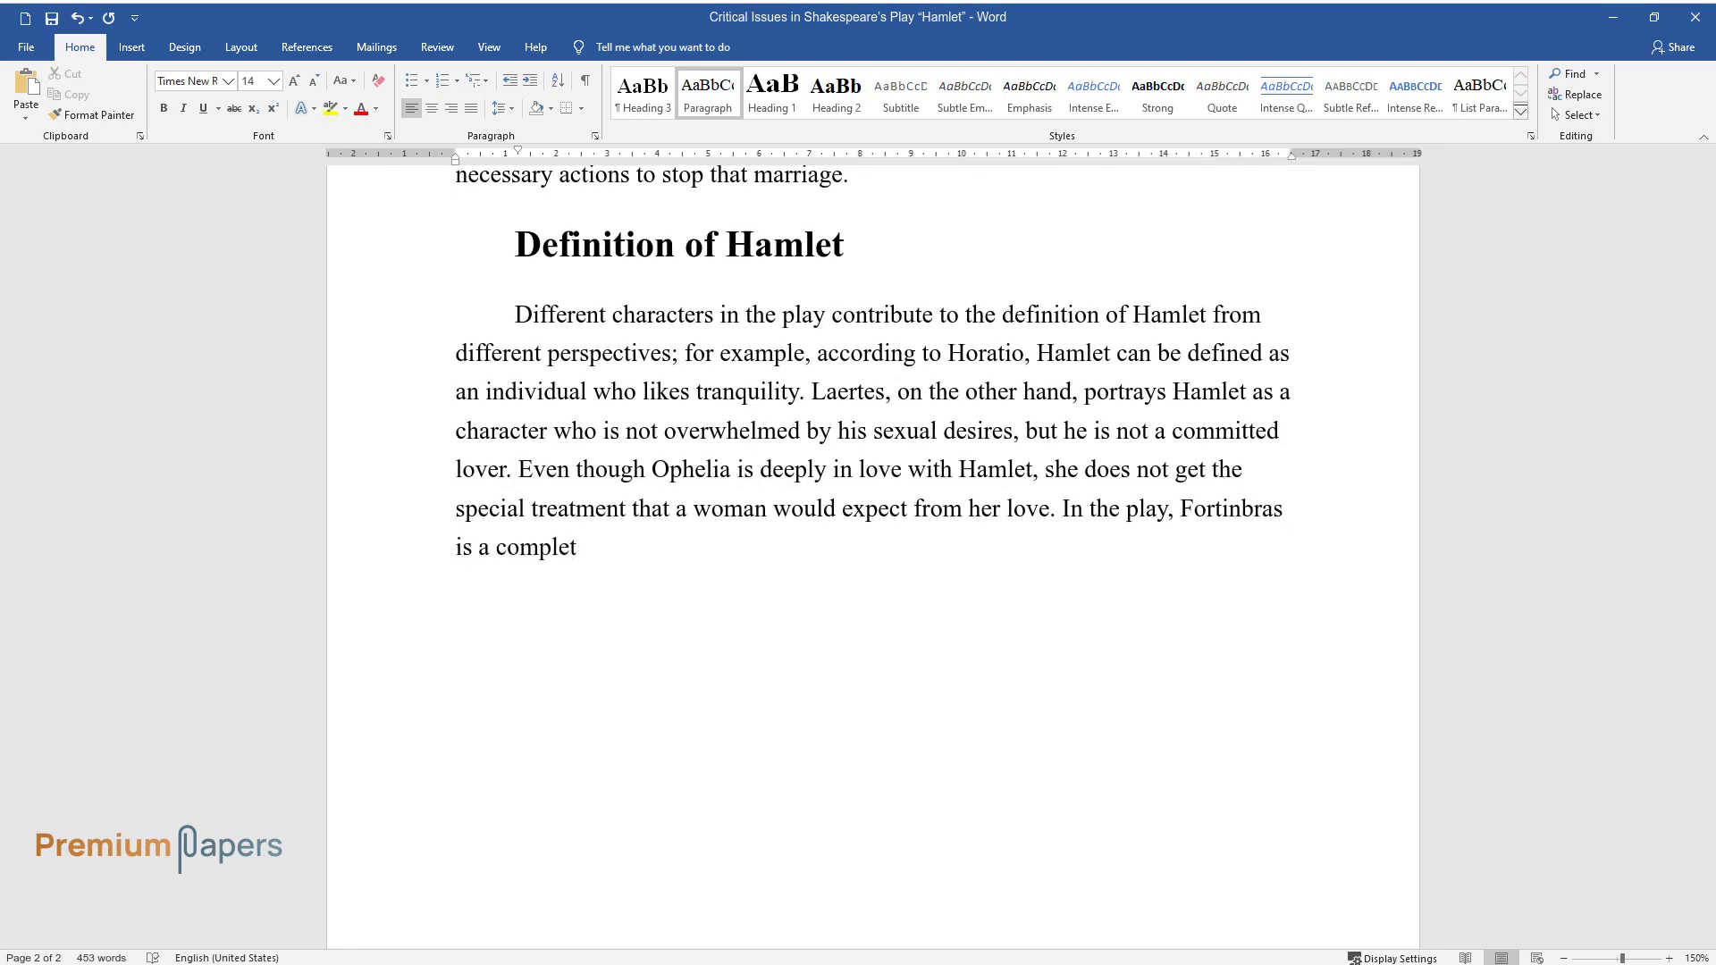
text(e contrast to Hamlet, especially w)
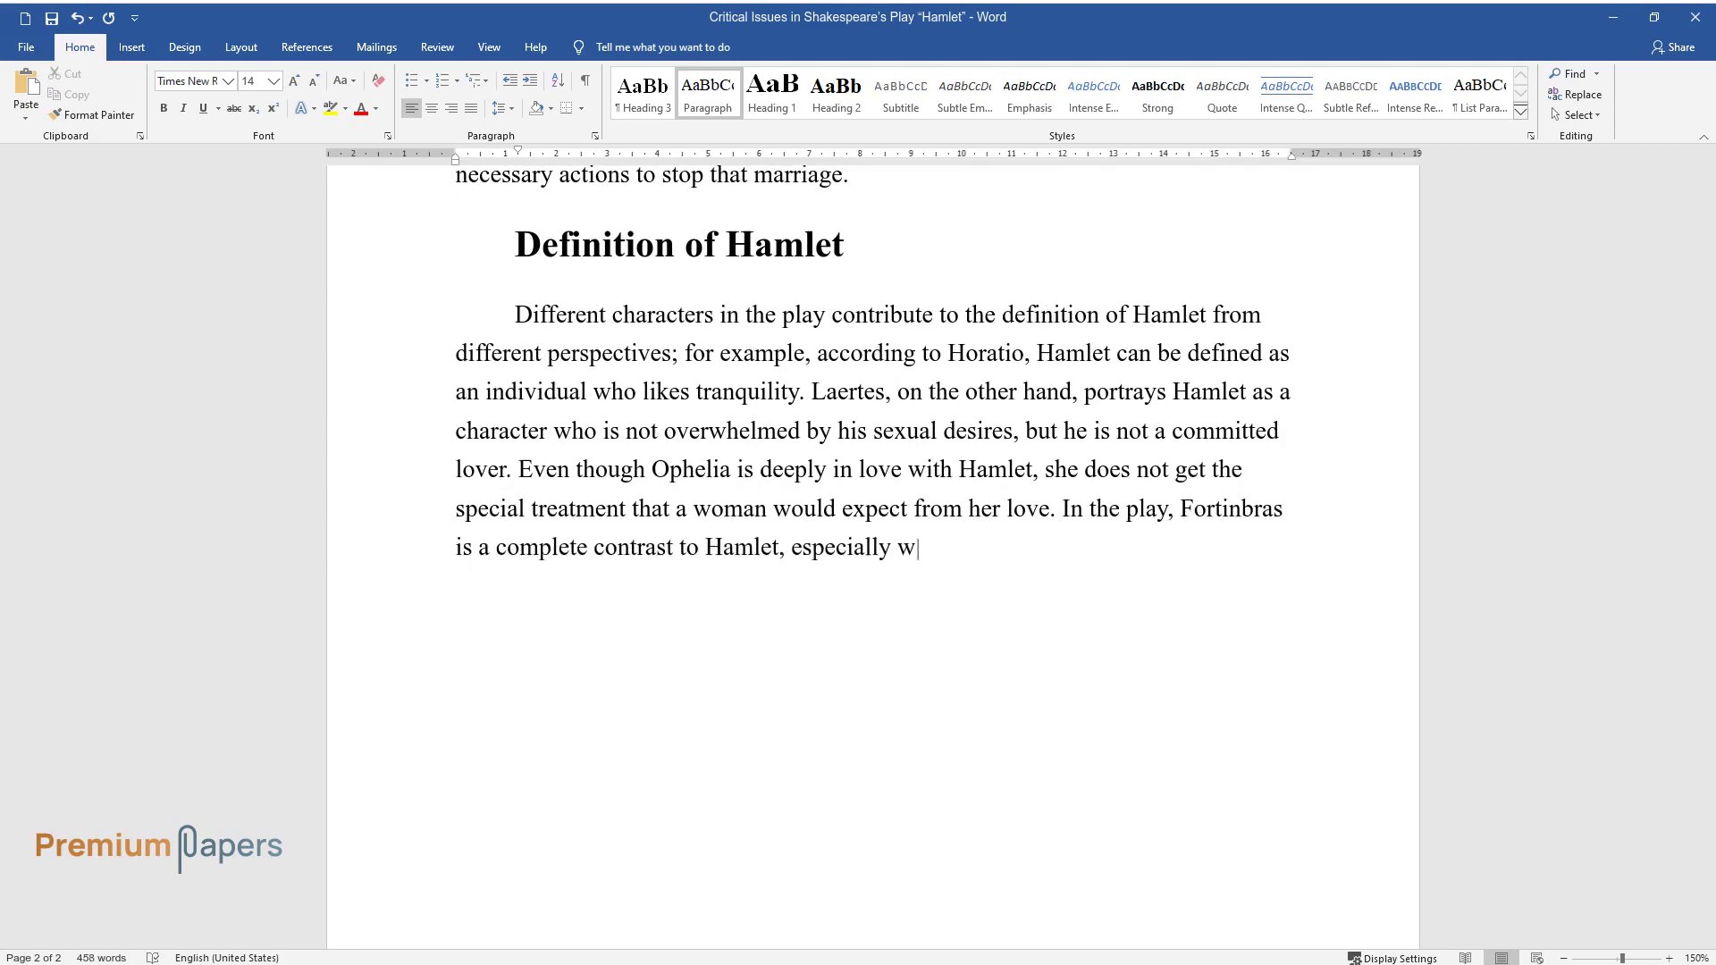
text(ith regard to decision-making and t)
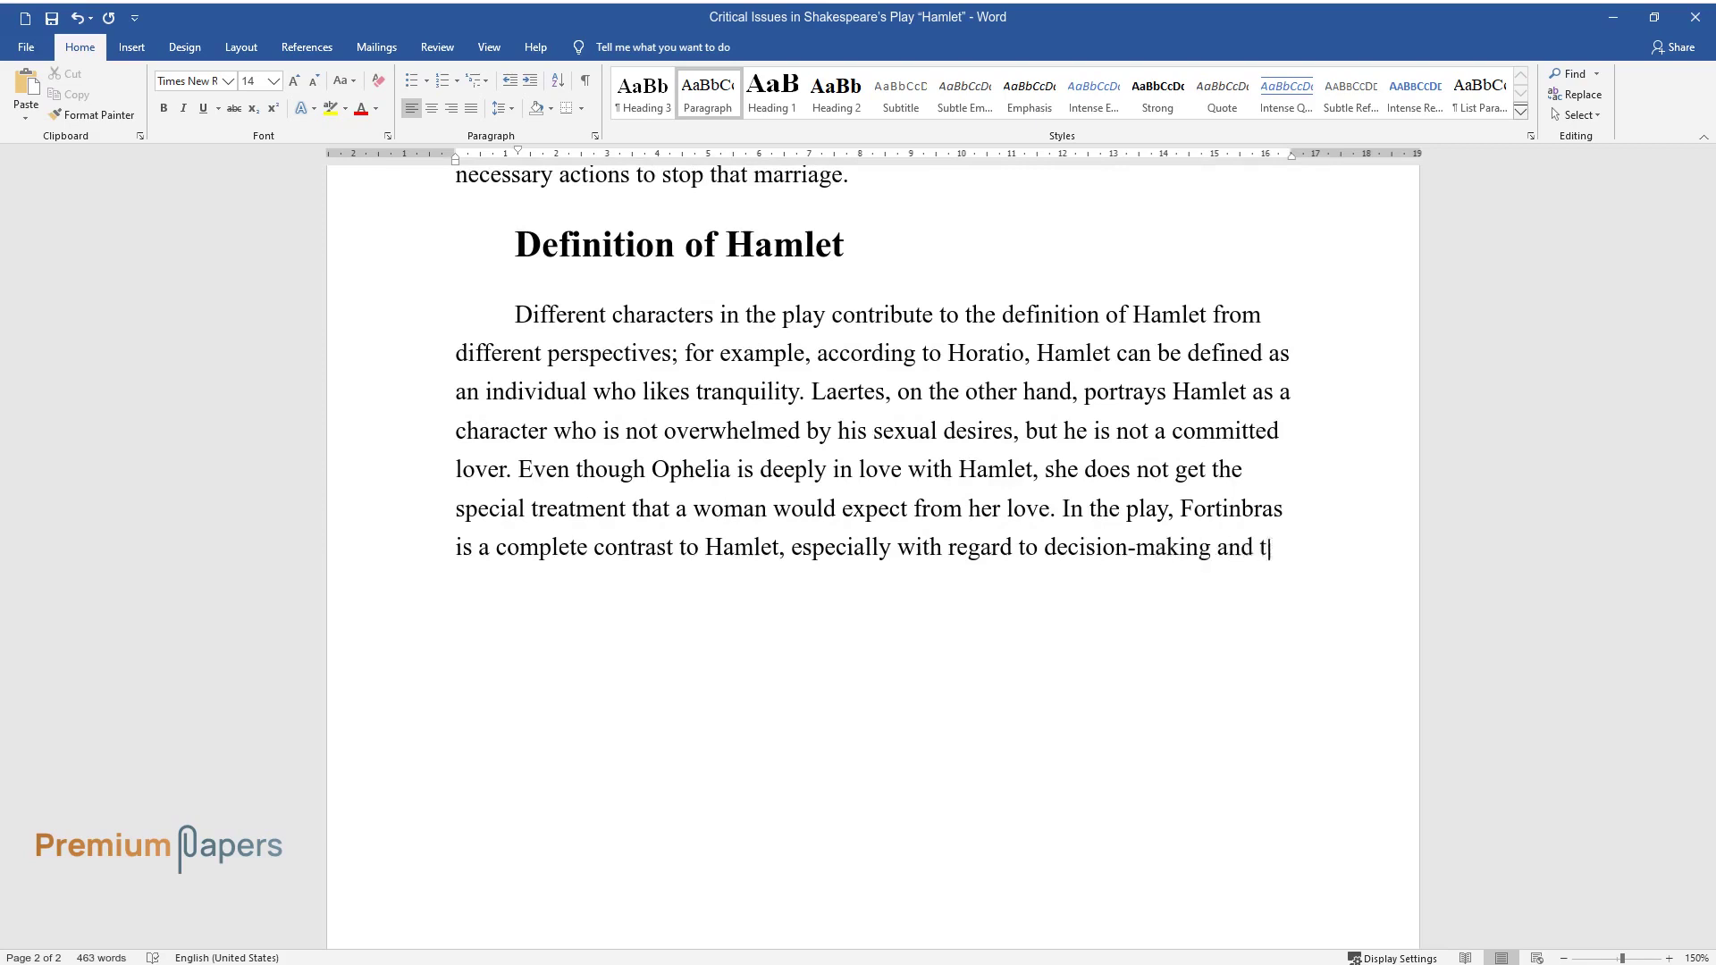
text(aking action. Fortinbras is a char)
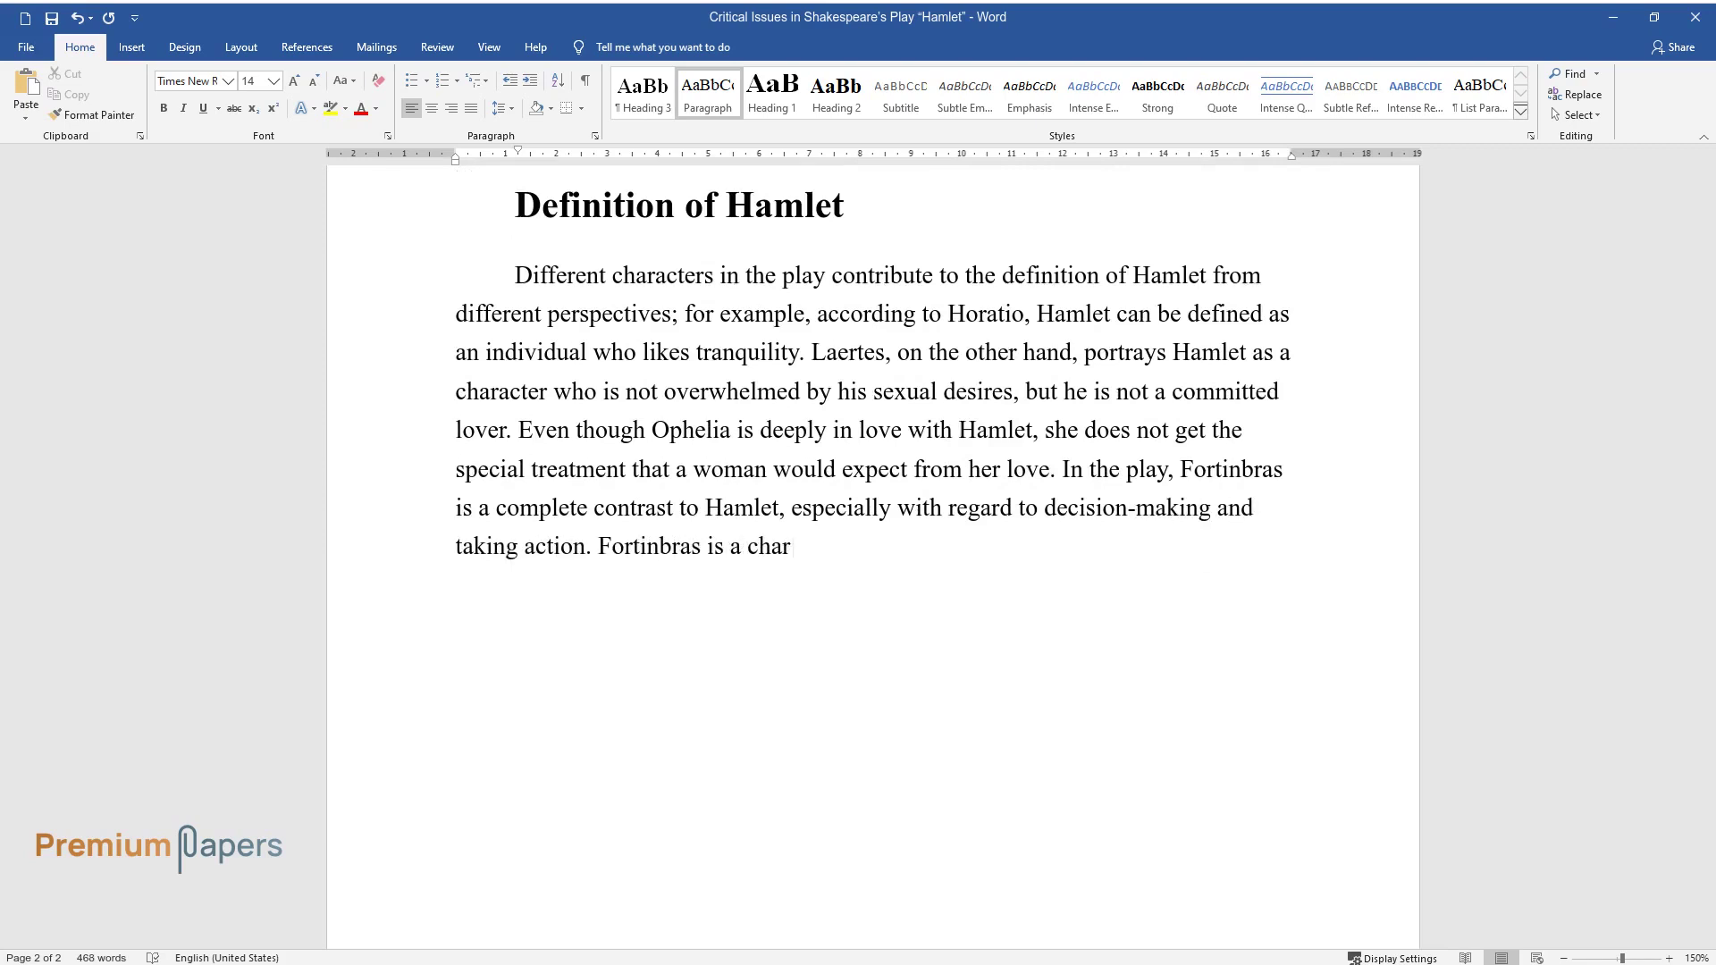
text(acter who is guided by his actions )
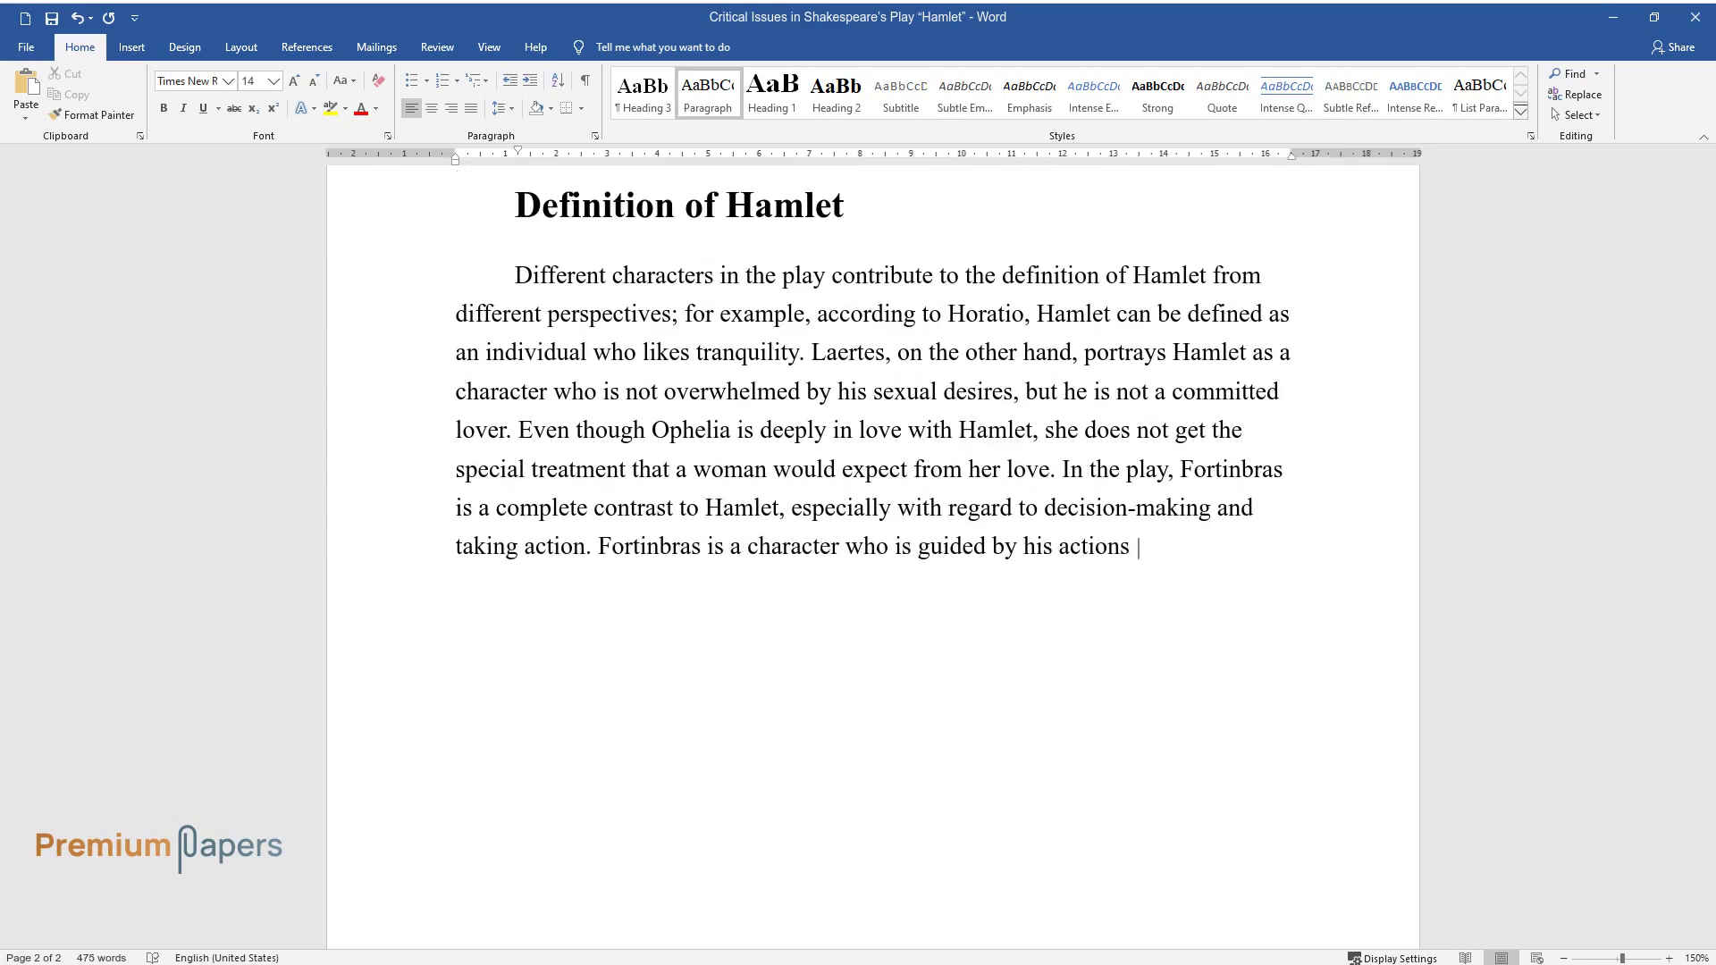
text(rather than thoug)
text(hts, for instance, he is ready to risk his life for)
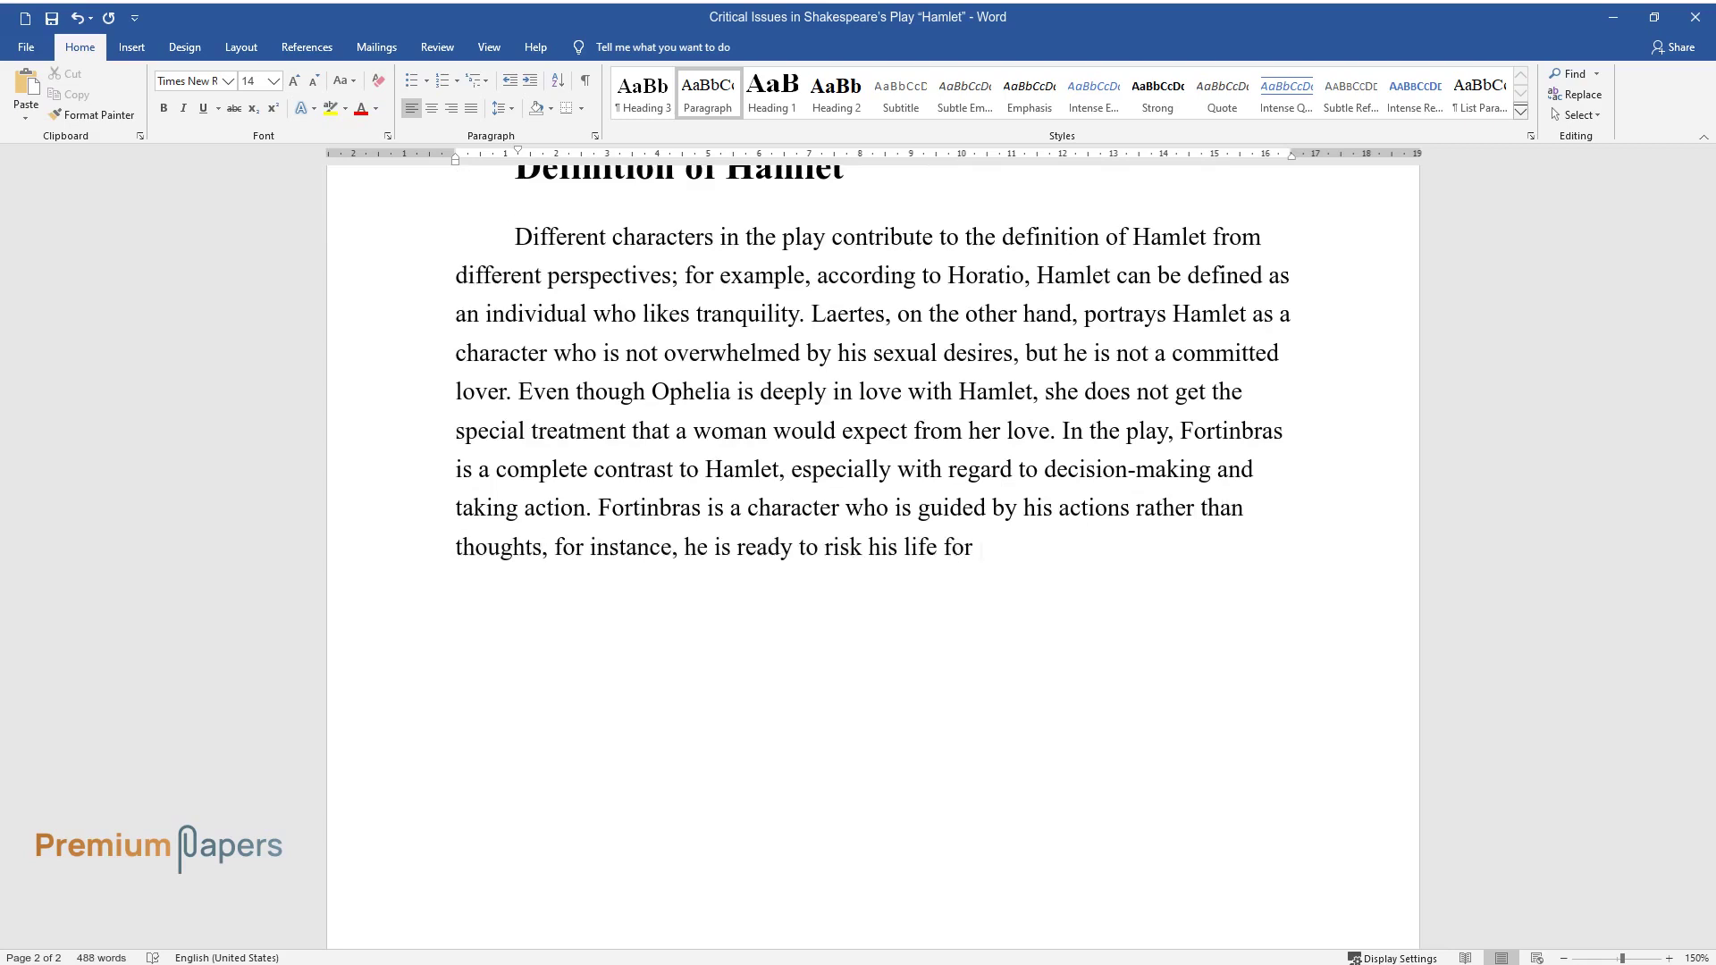
text(of land that he conquered in Denma)
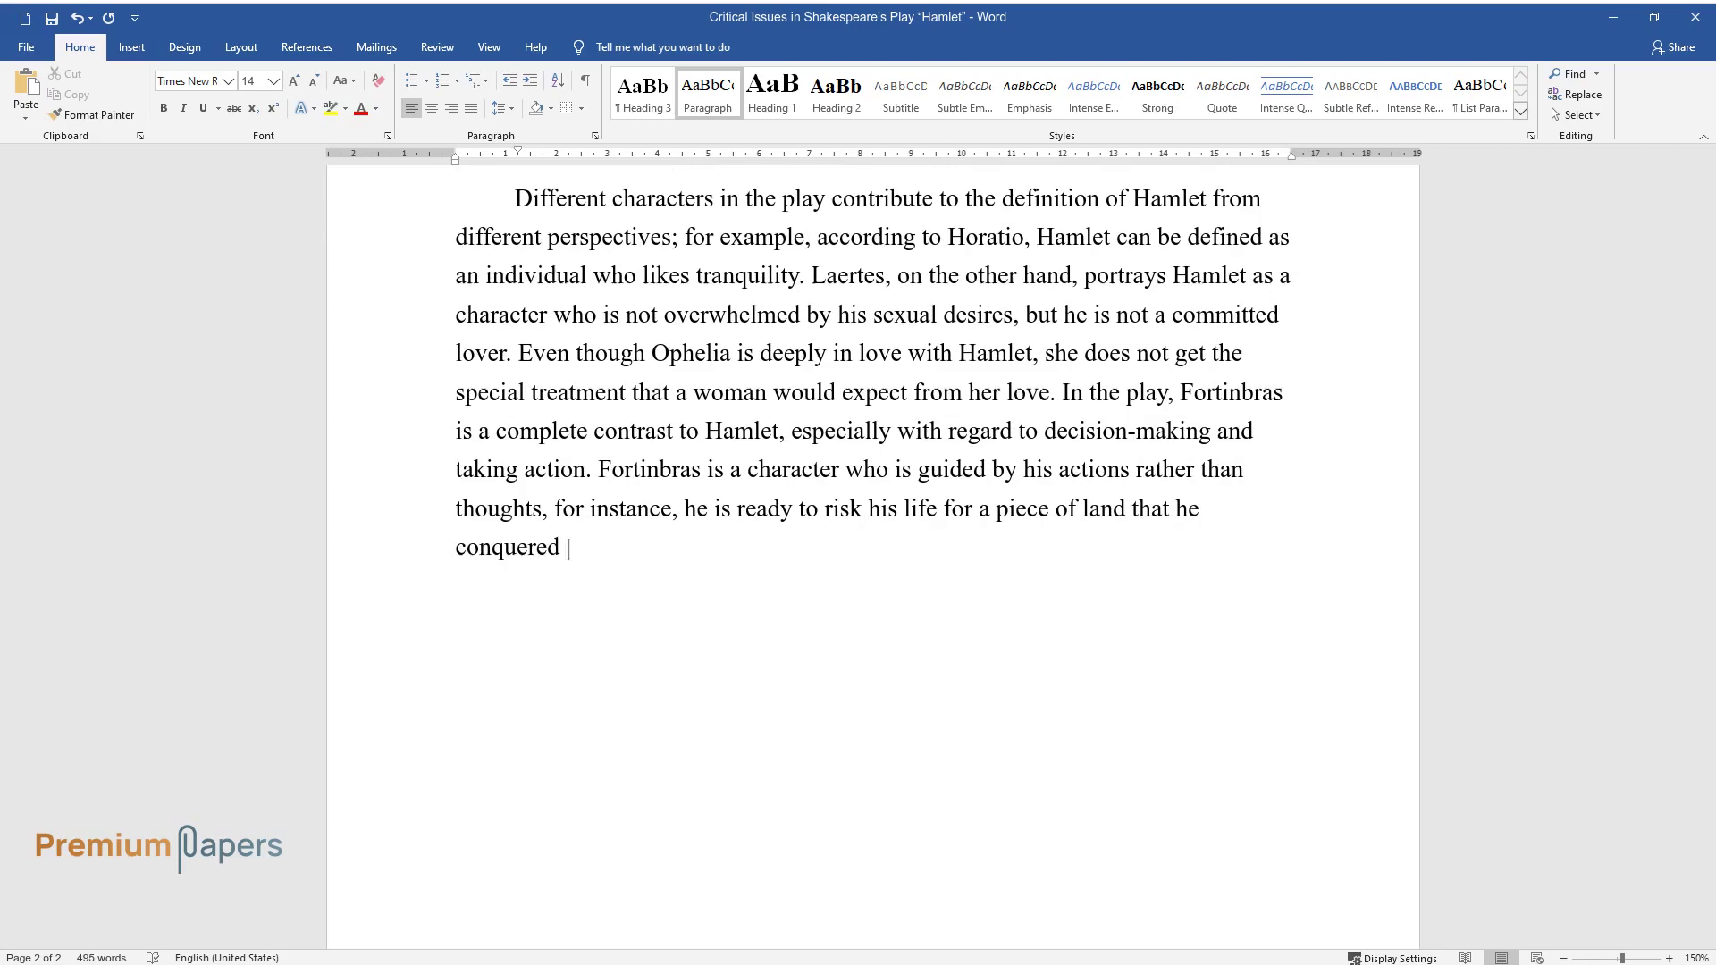
text(rk. Claudius defines Hamlet as a person who is very emotional and does not accept the )
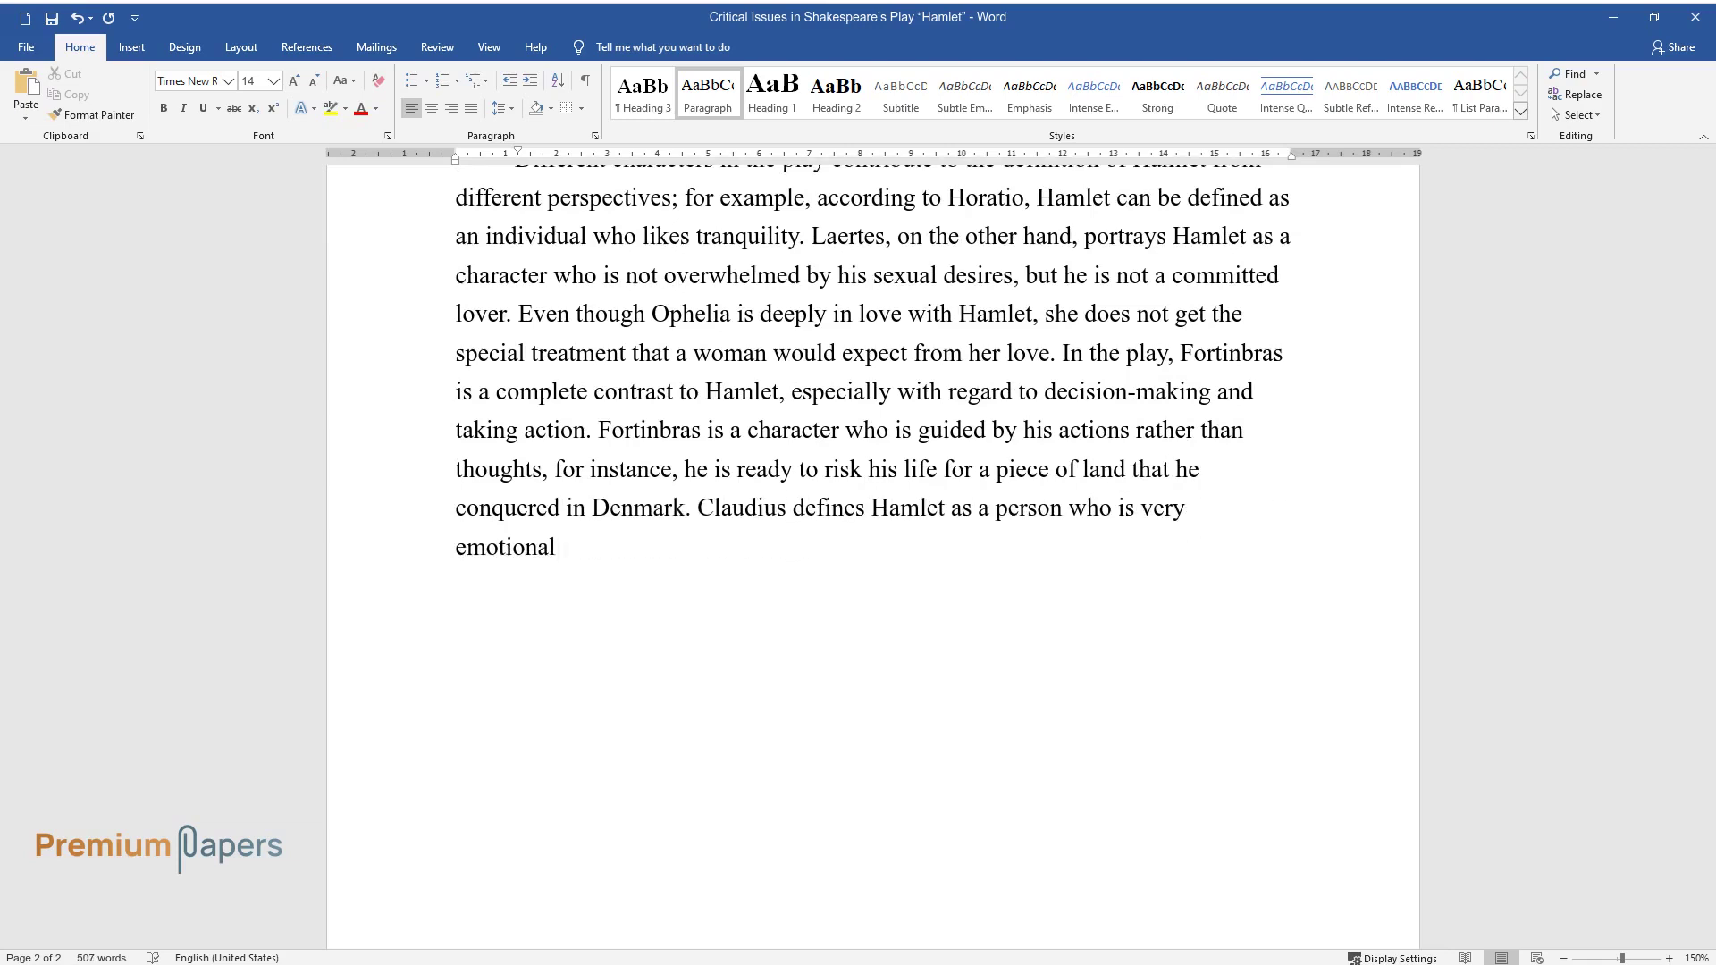
text(role of de)
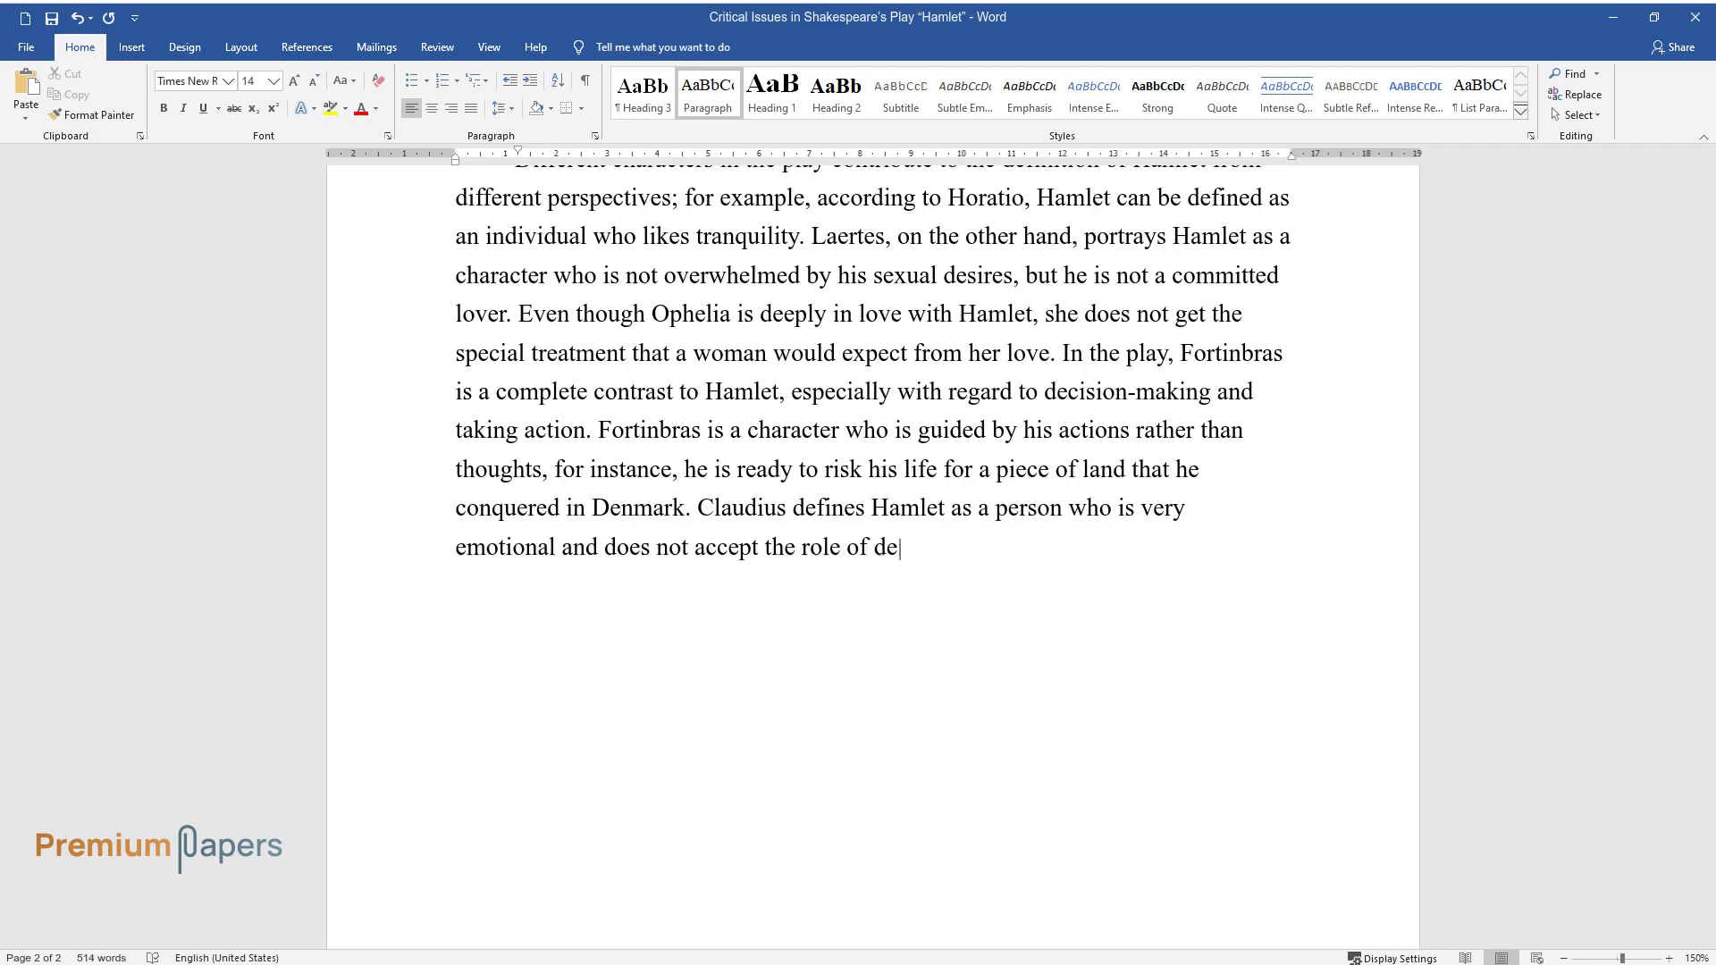
text(ath in influencing change.)
Add an 'Imagery' heading and paragraph on moral decay and Denmark's rotten social and political condition
key(Return)
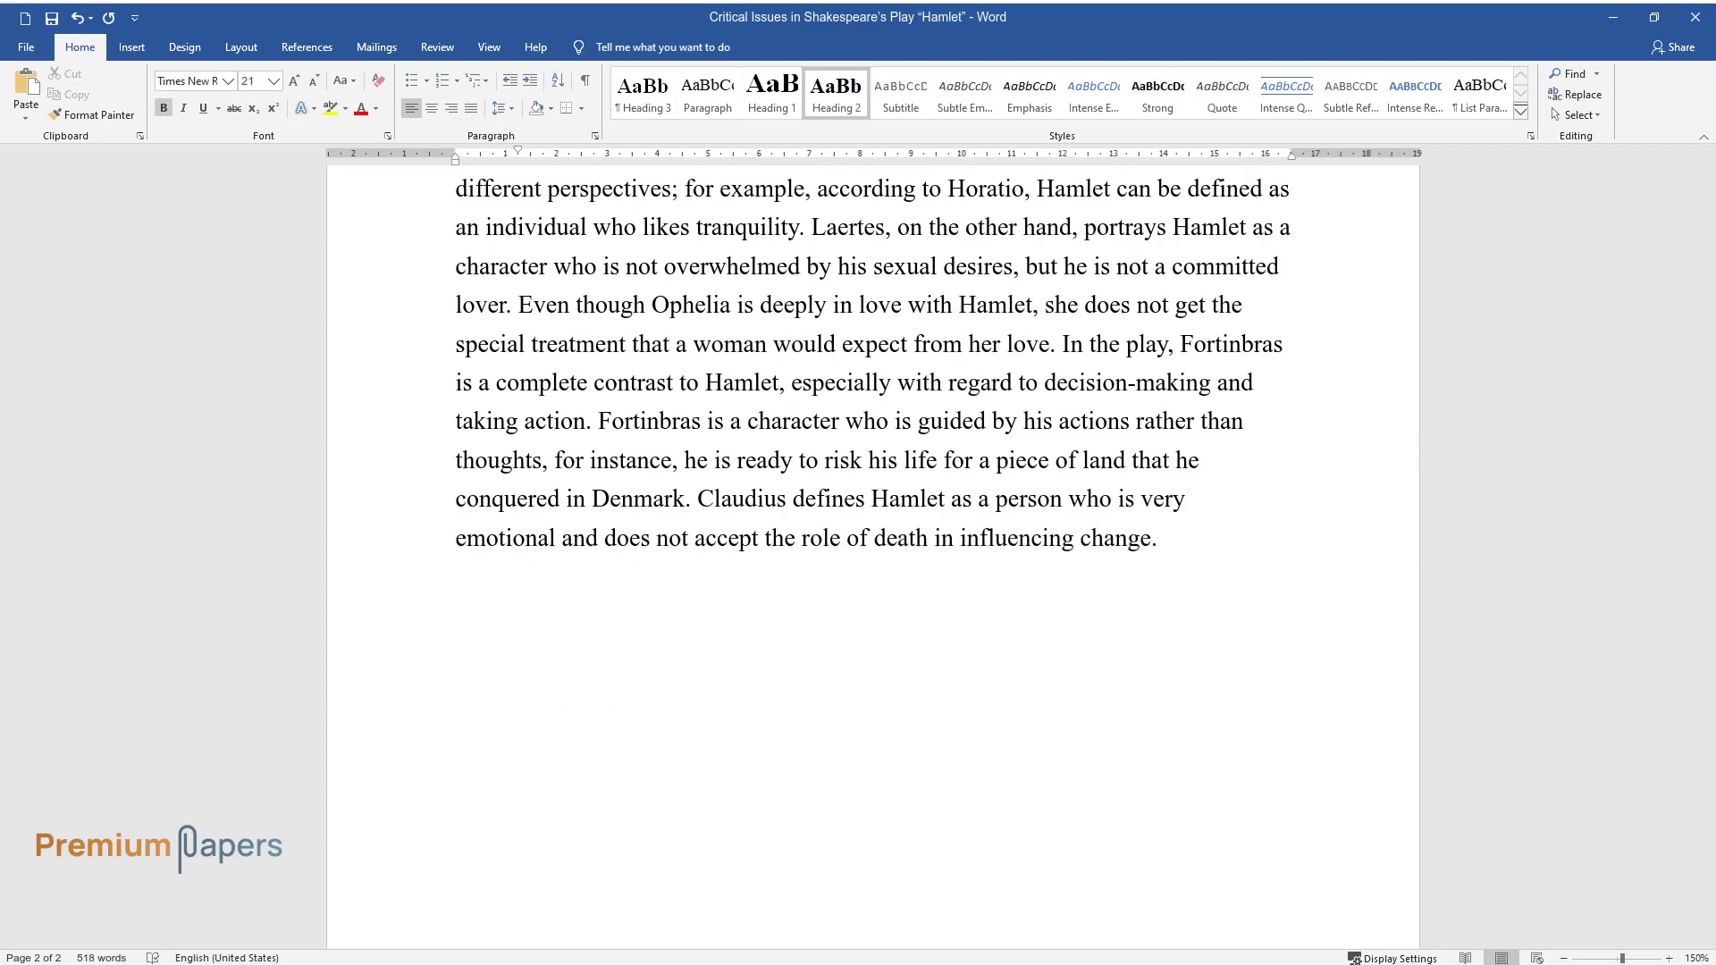
text(Imagery)
key(Return)
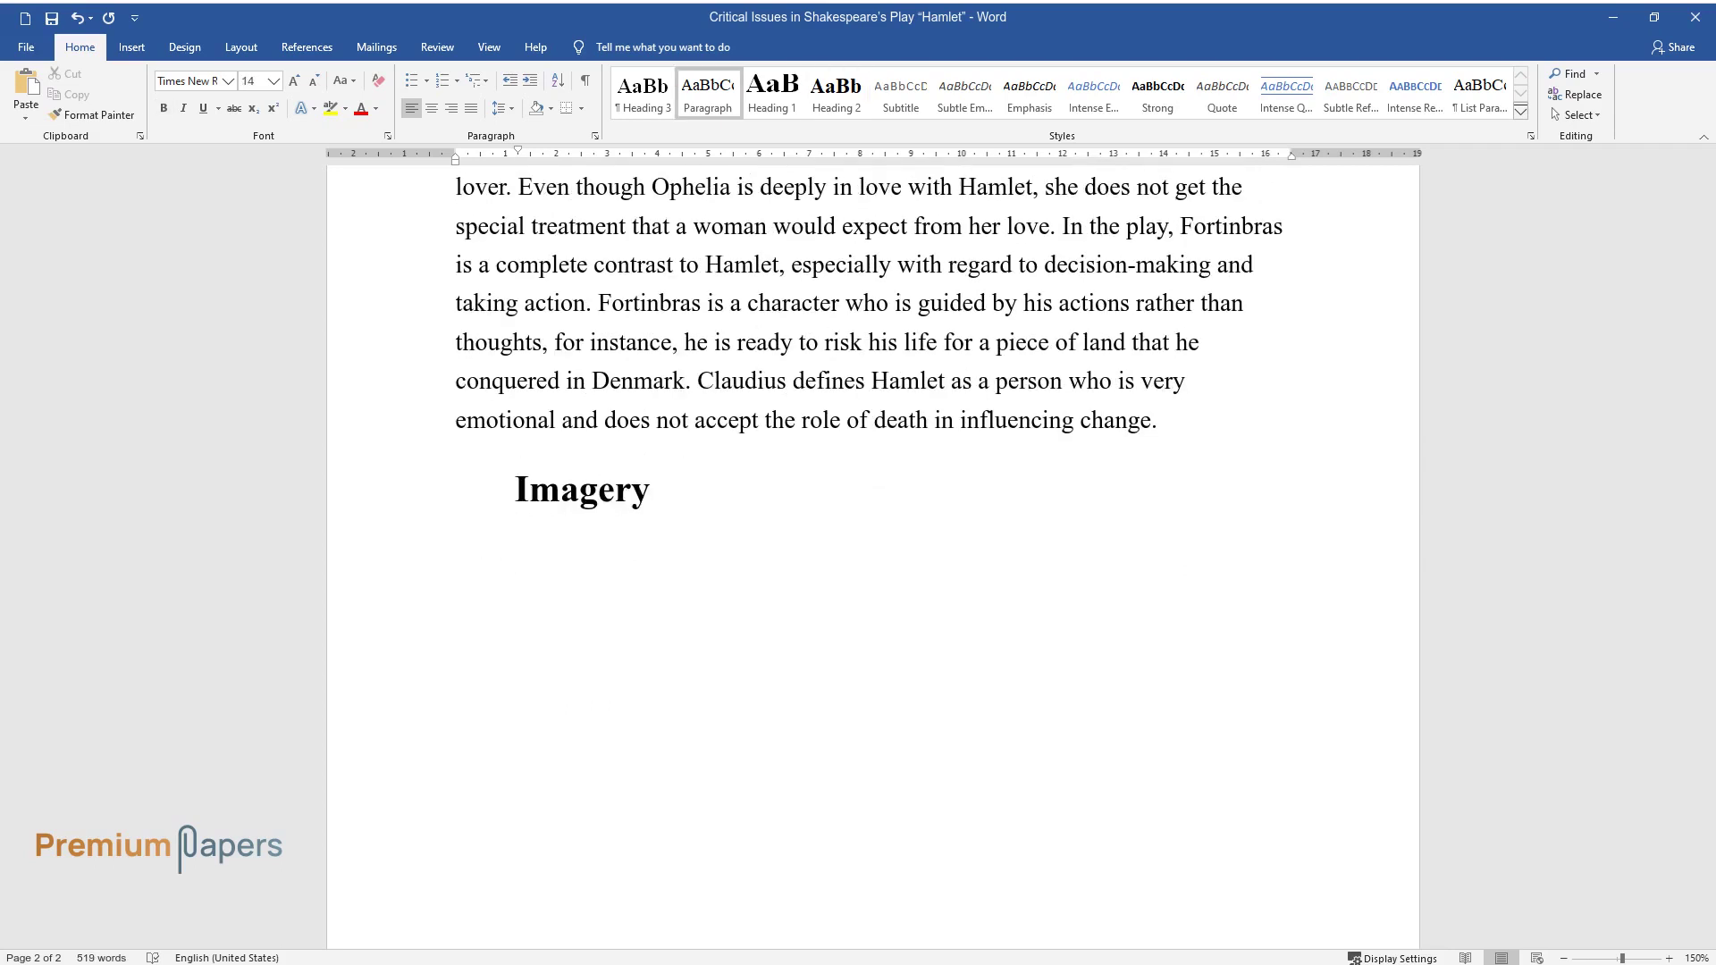
text(Shakespeare pr)
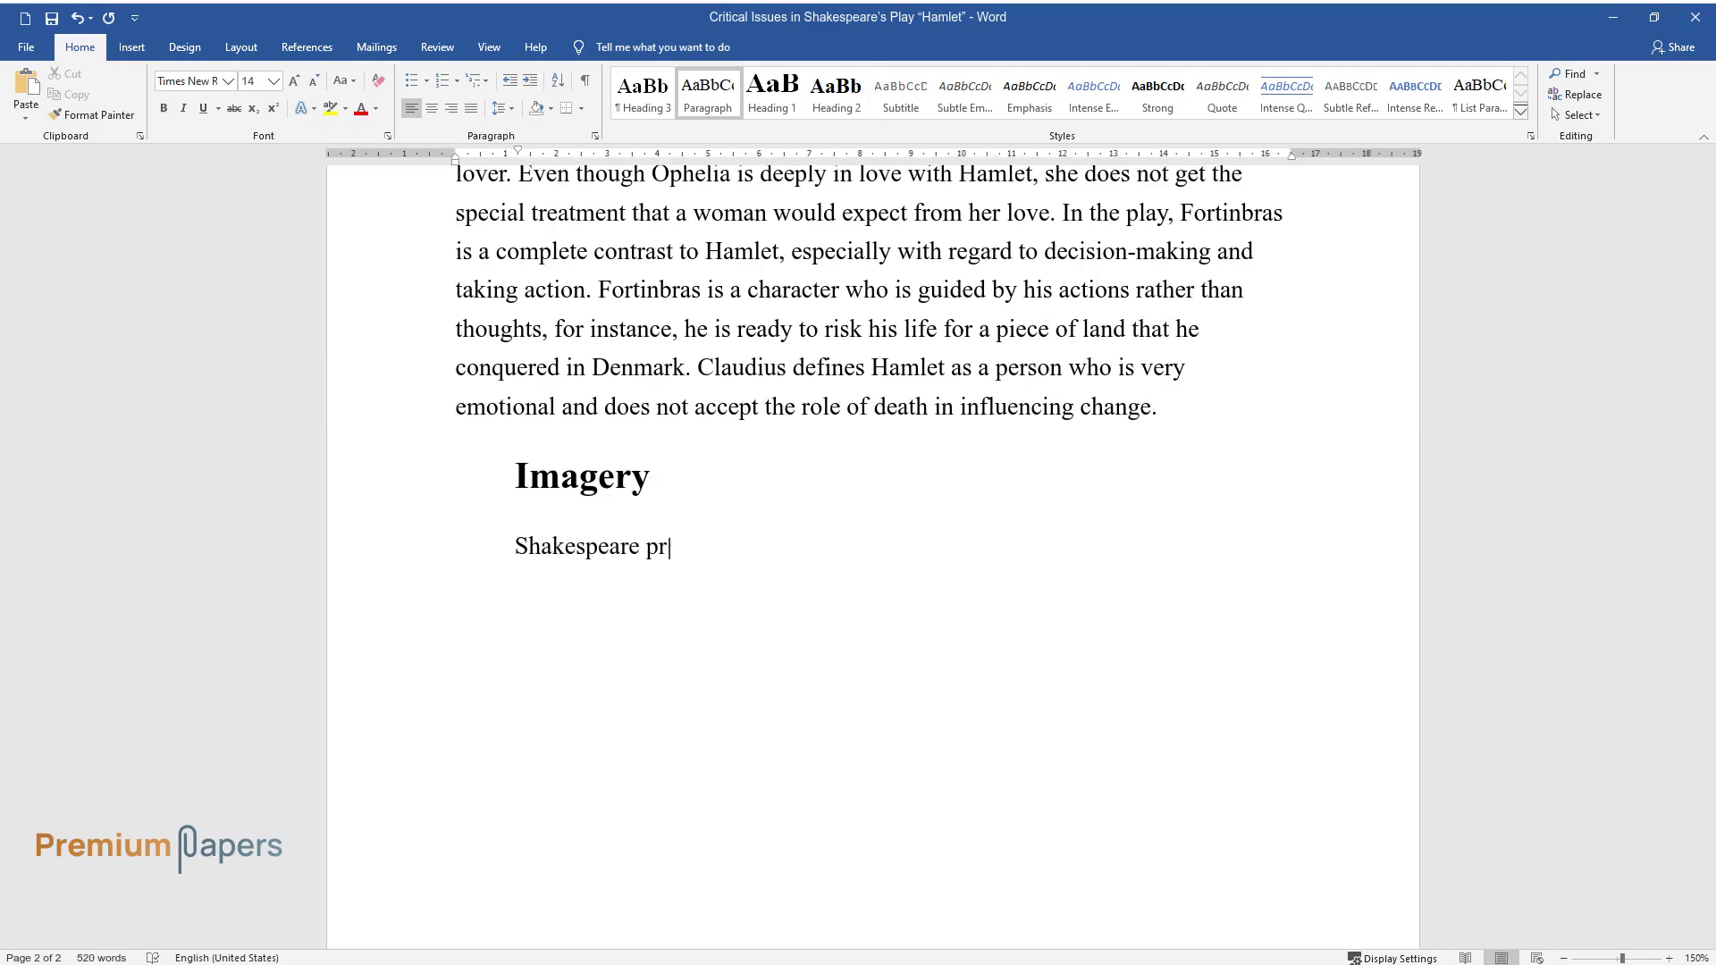
text(esented the rotten word in the play)
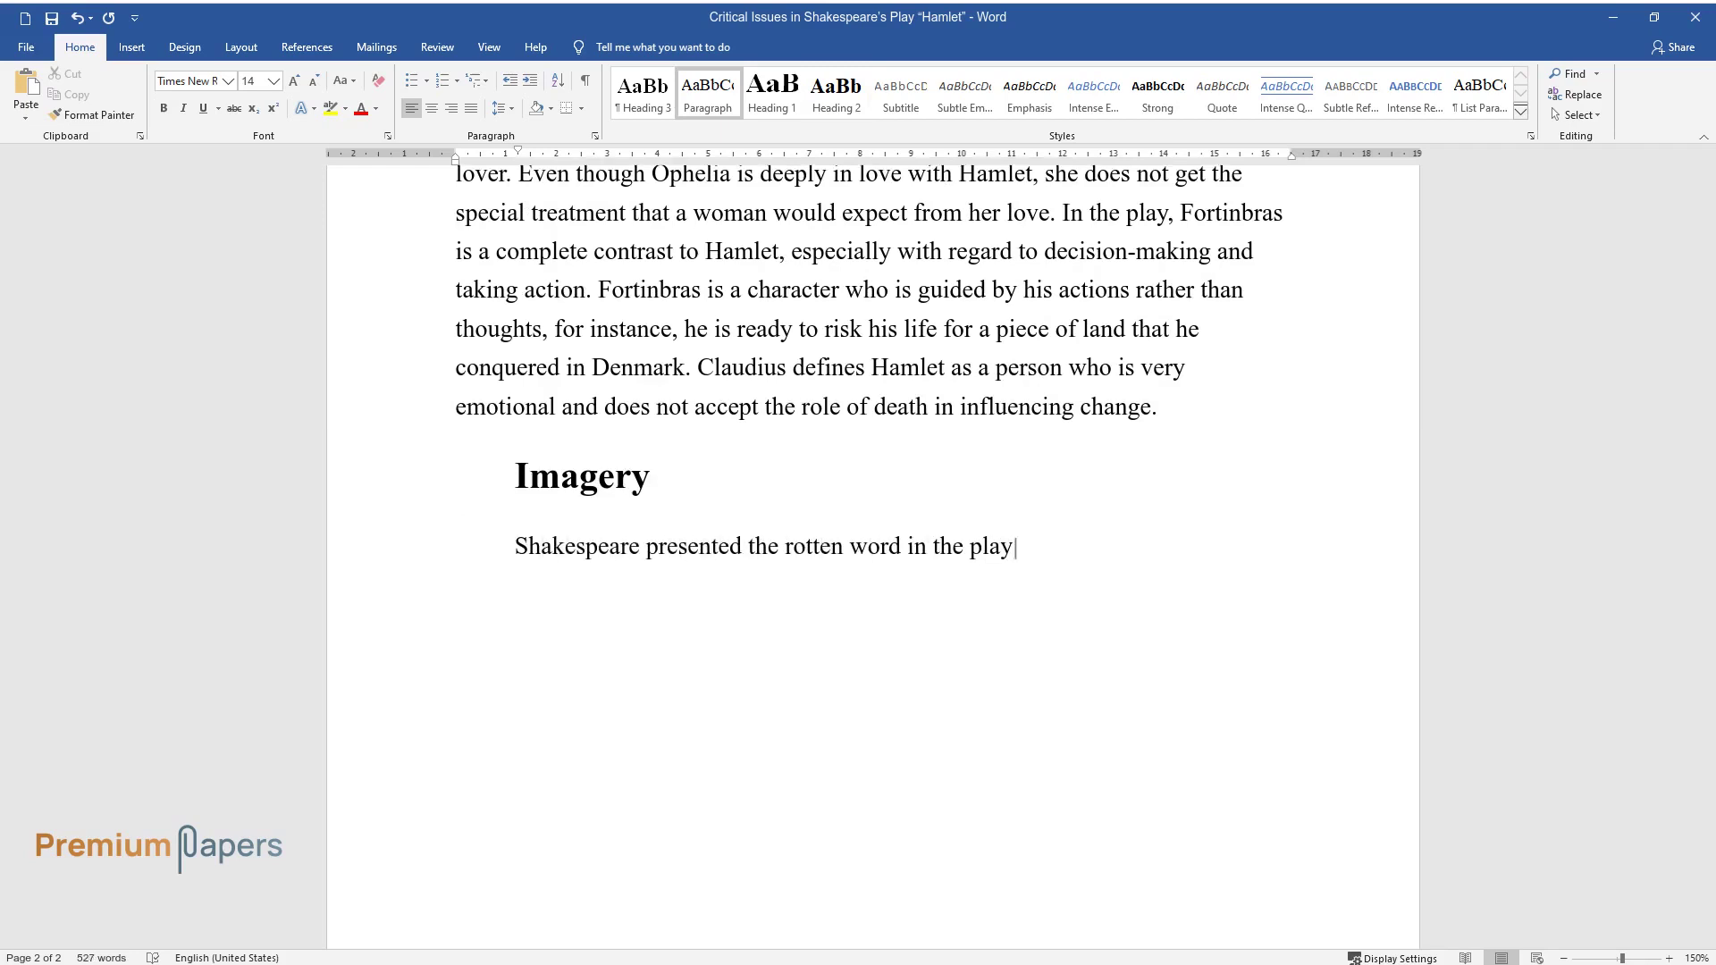
text( to depict an image of moral decay)
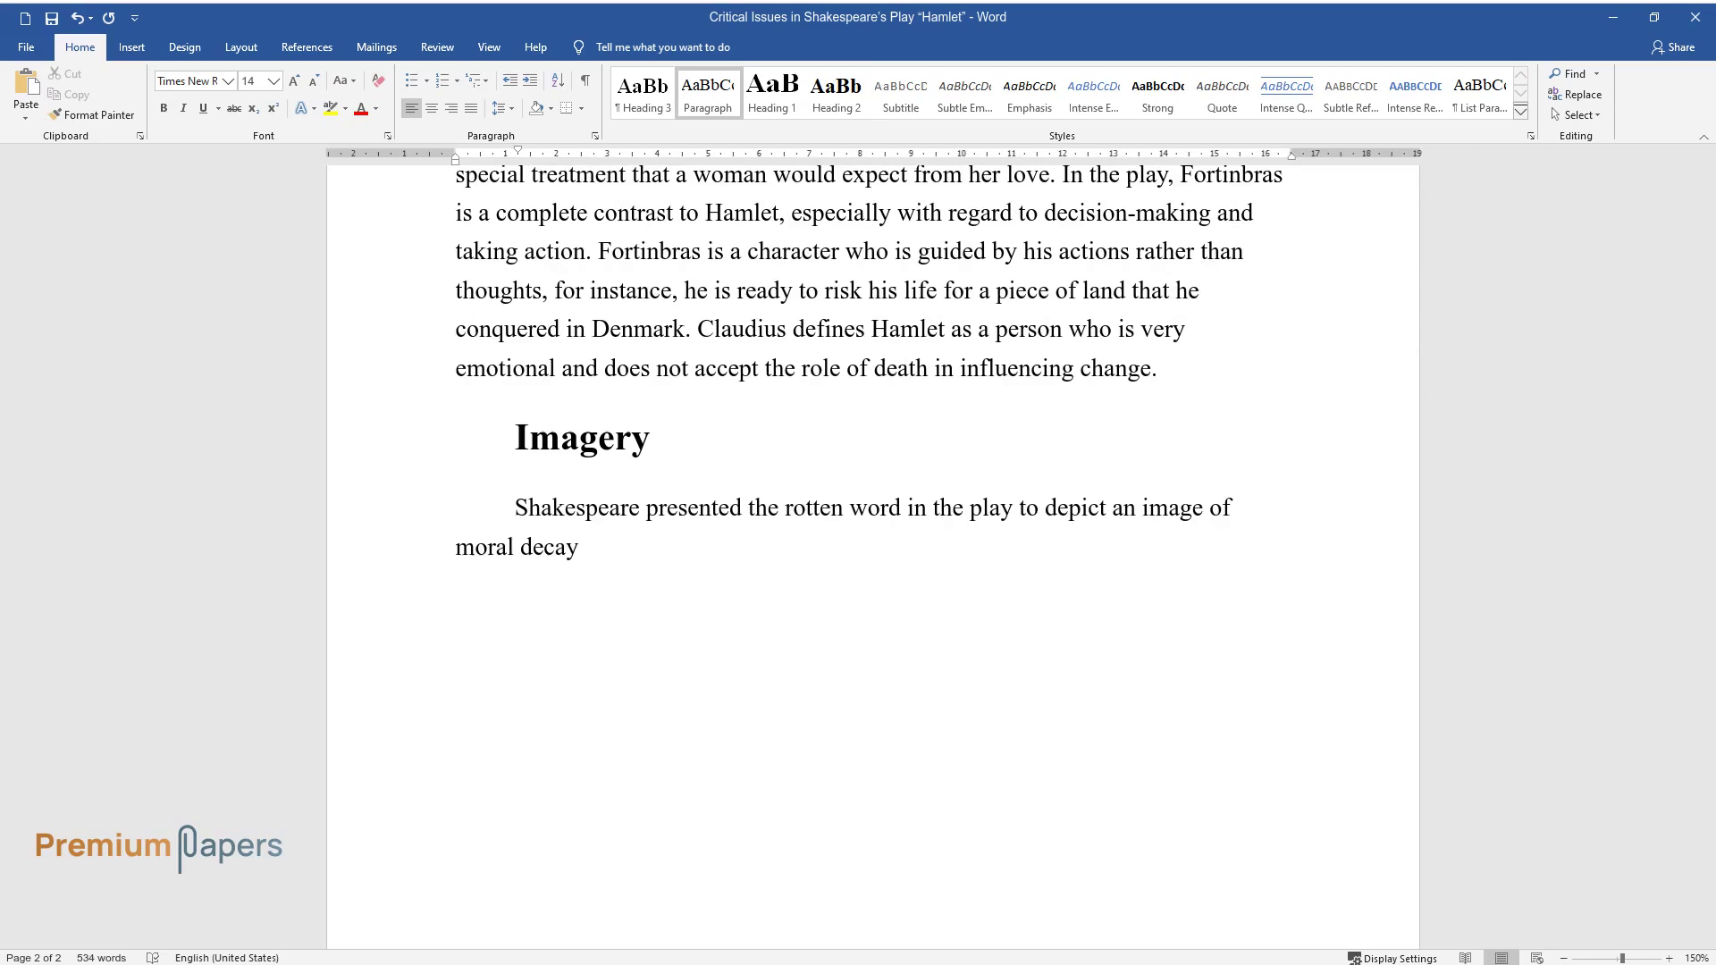
text( and corruption in society. A good )
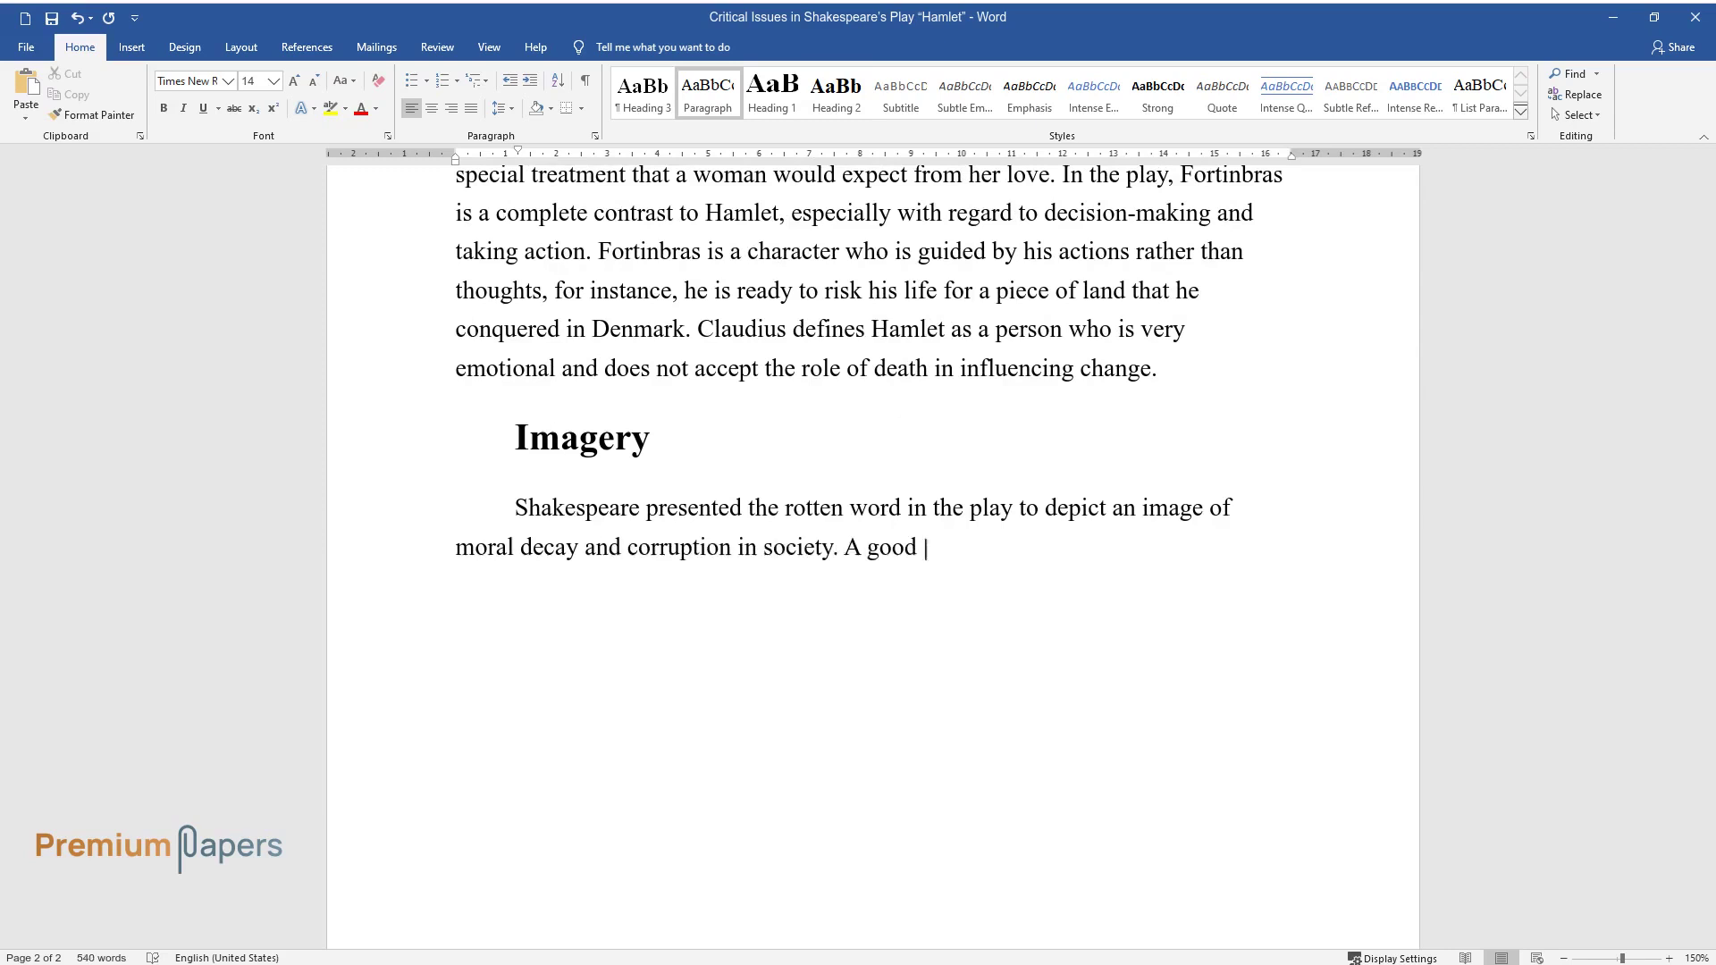
text(example of moral decay is exhibite)
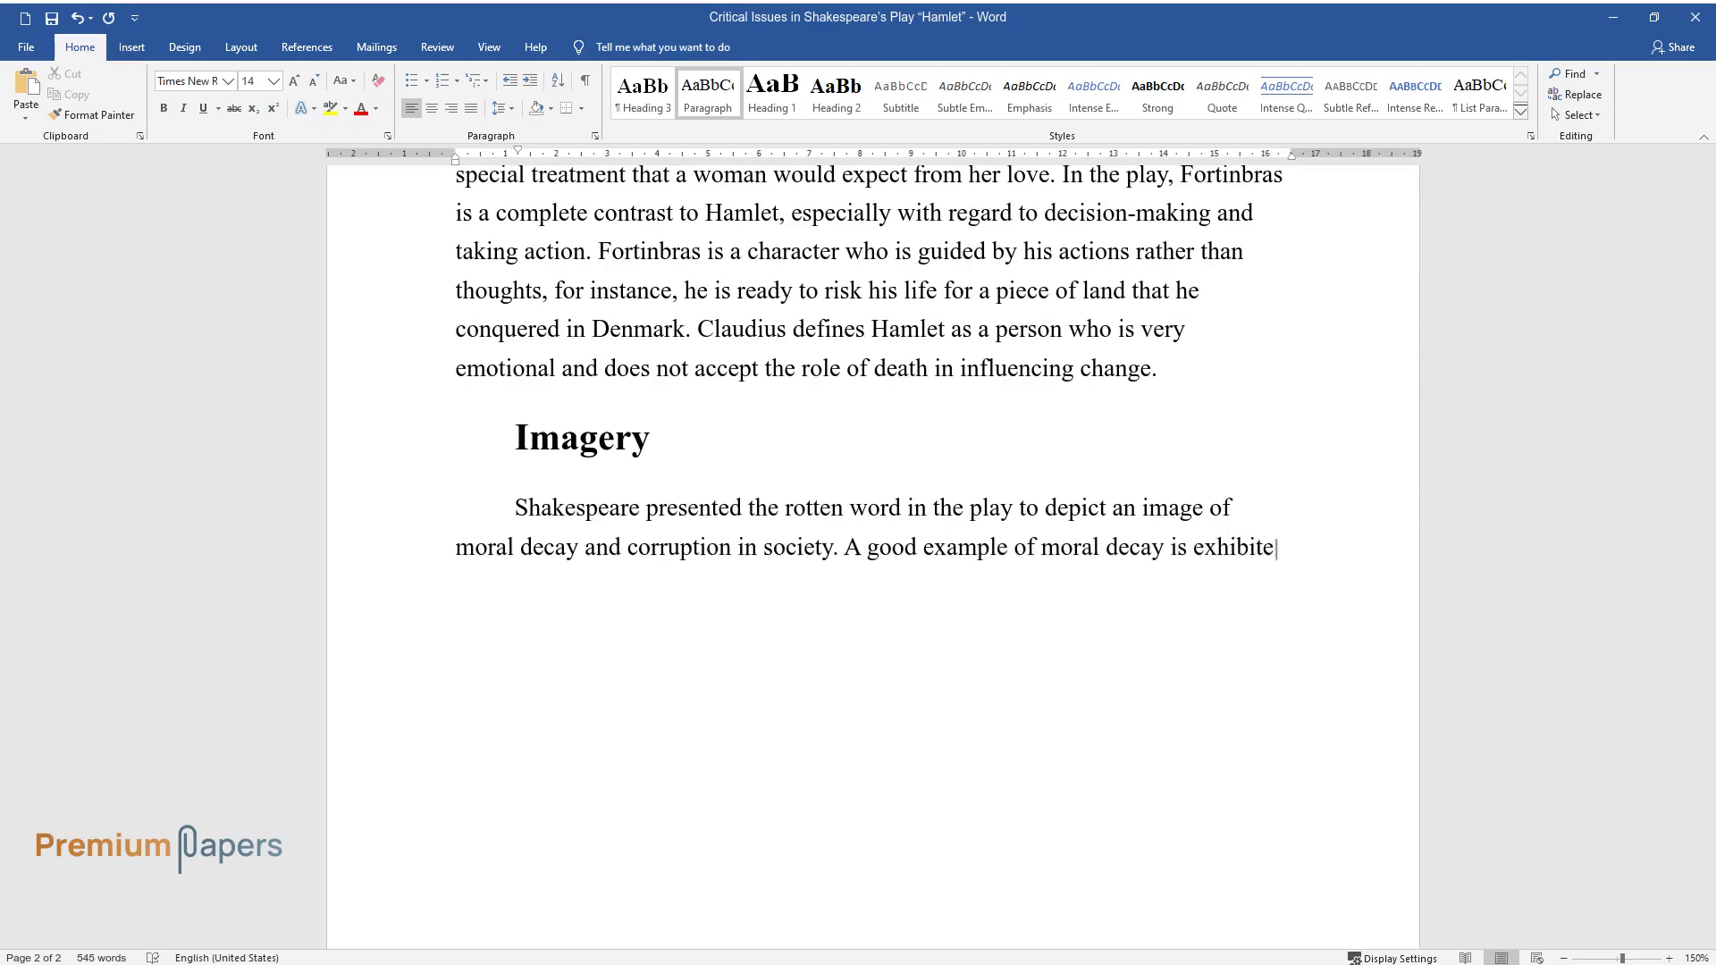
text(d by the Queen who decides to marry)
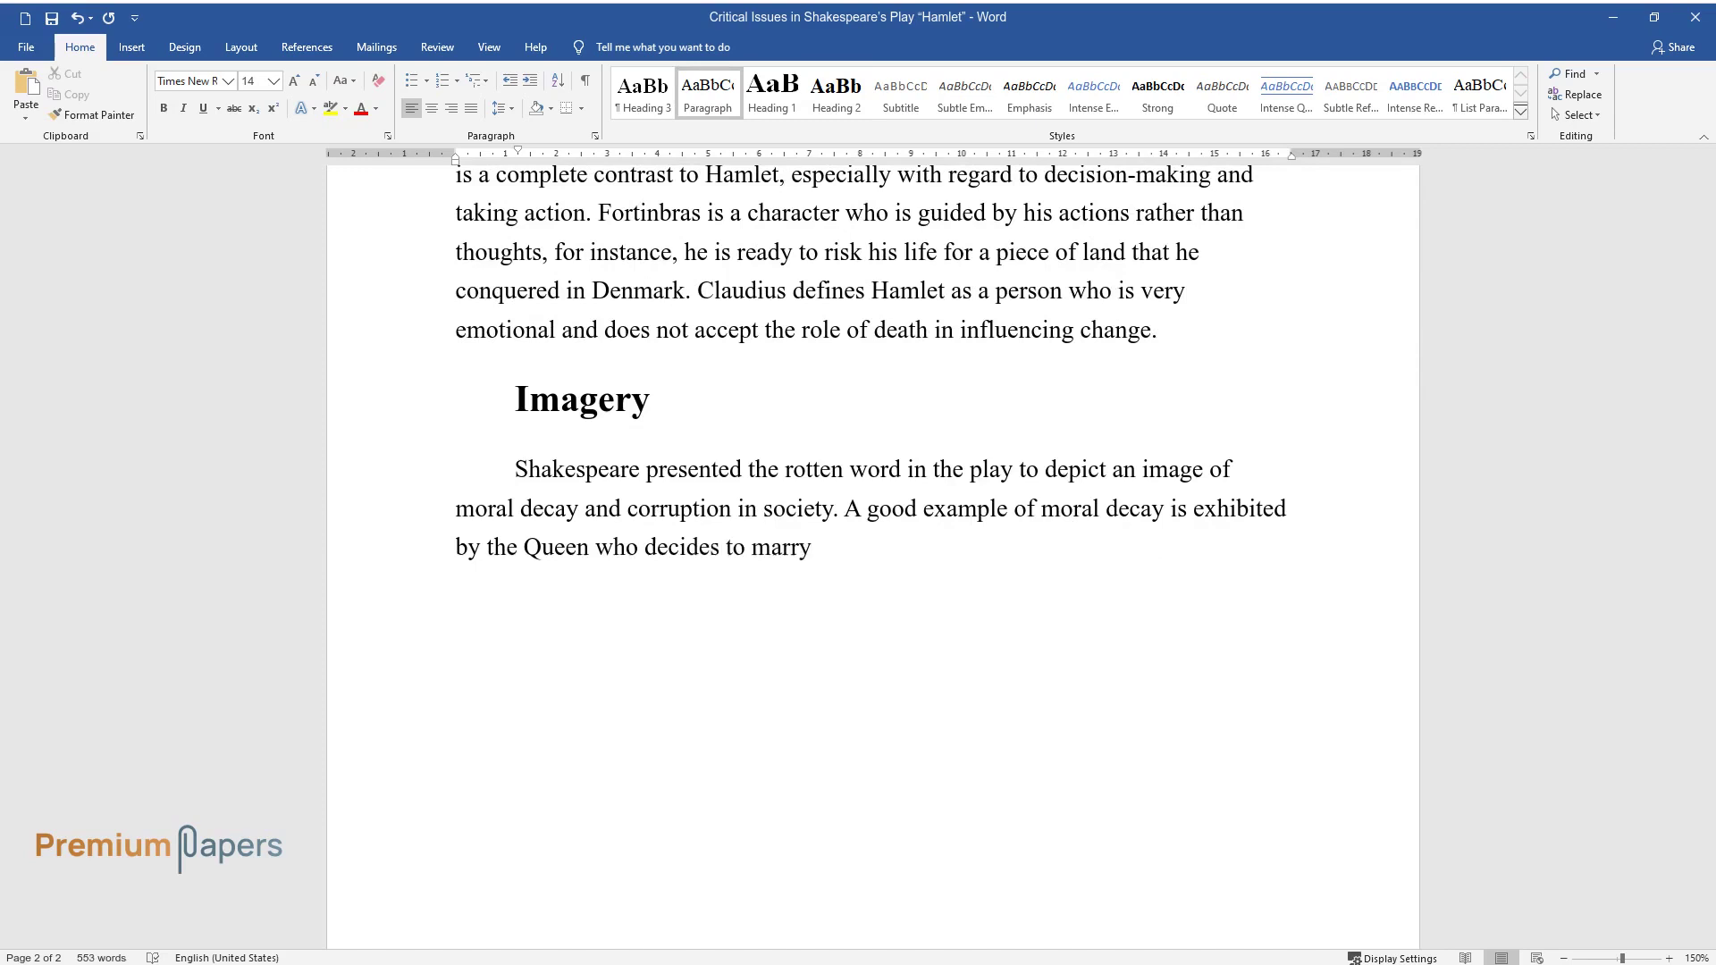
text( Polonius only three months after )
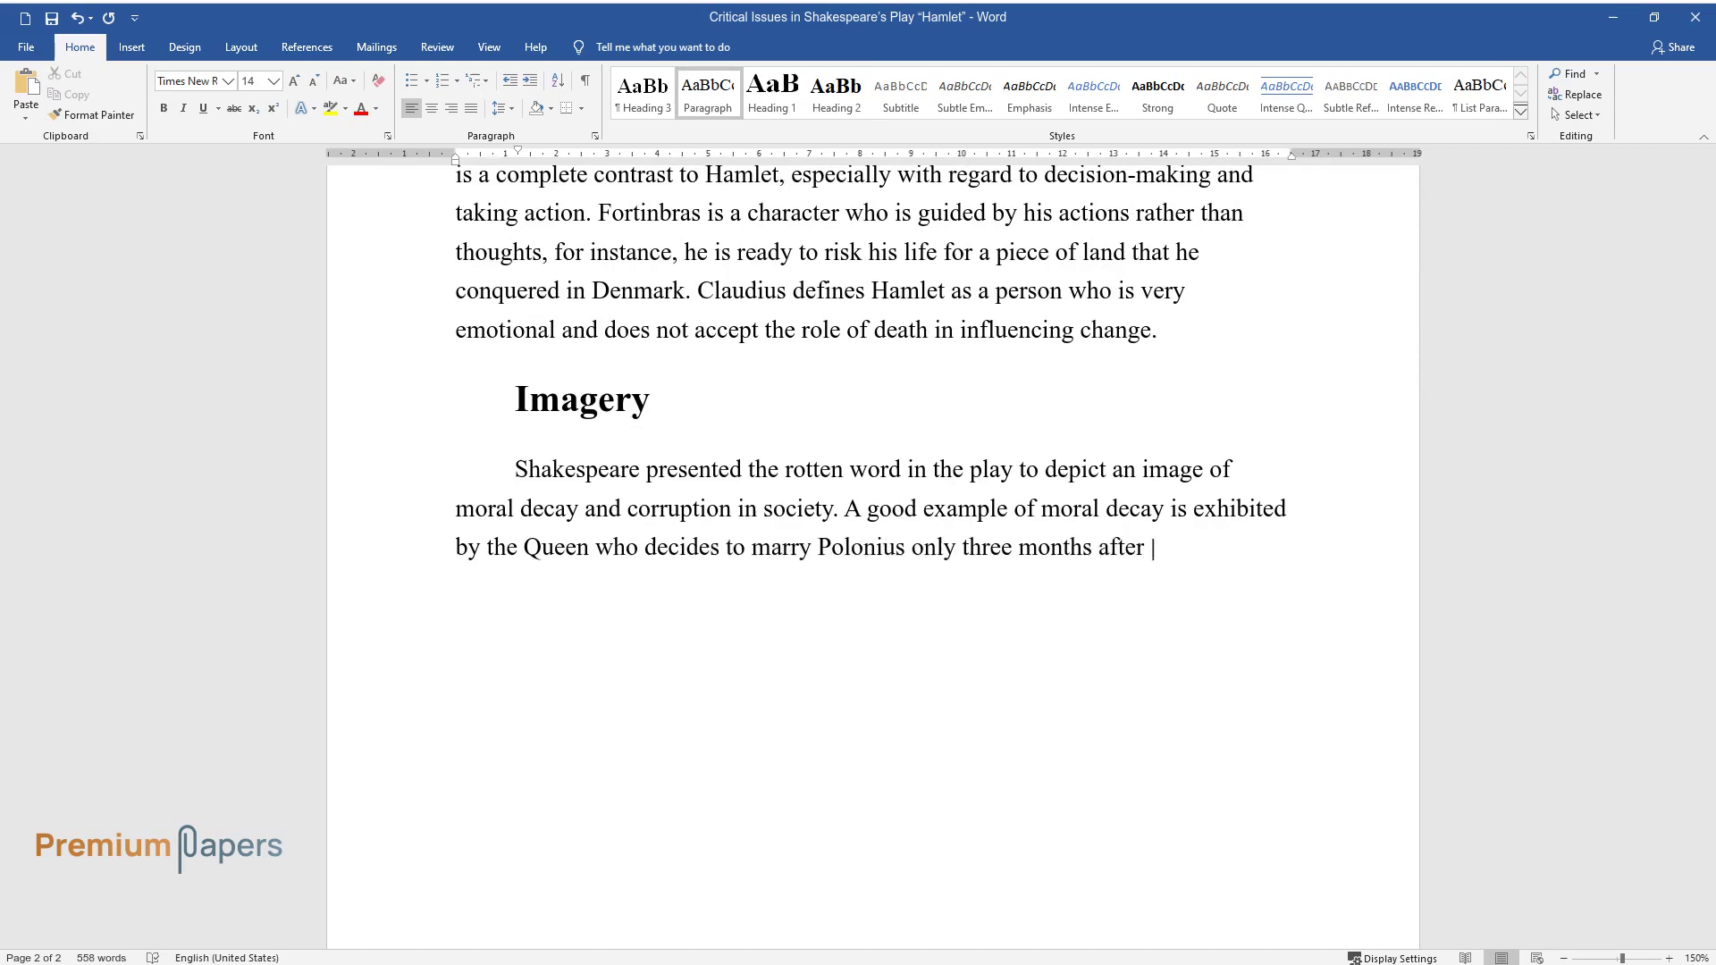
text(the death of her husband. Polonius')
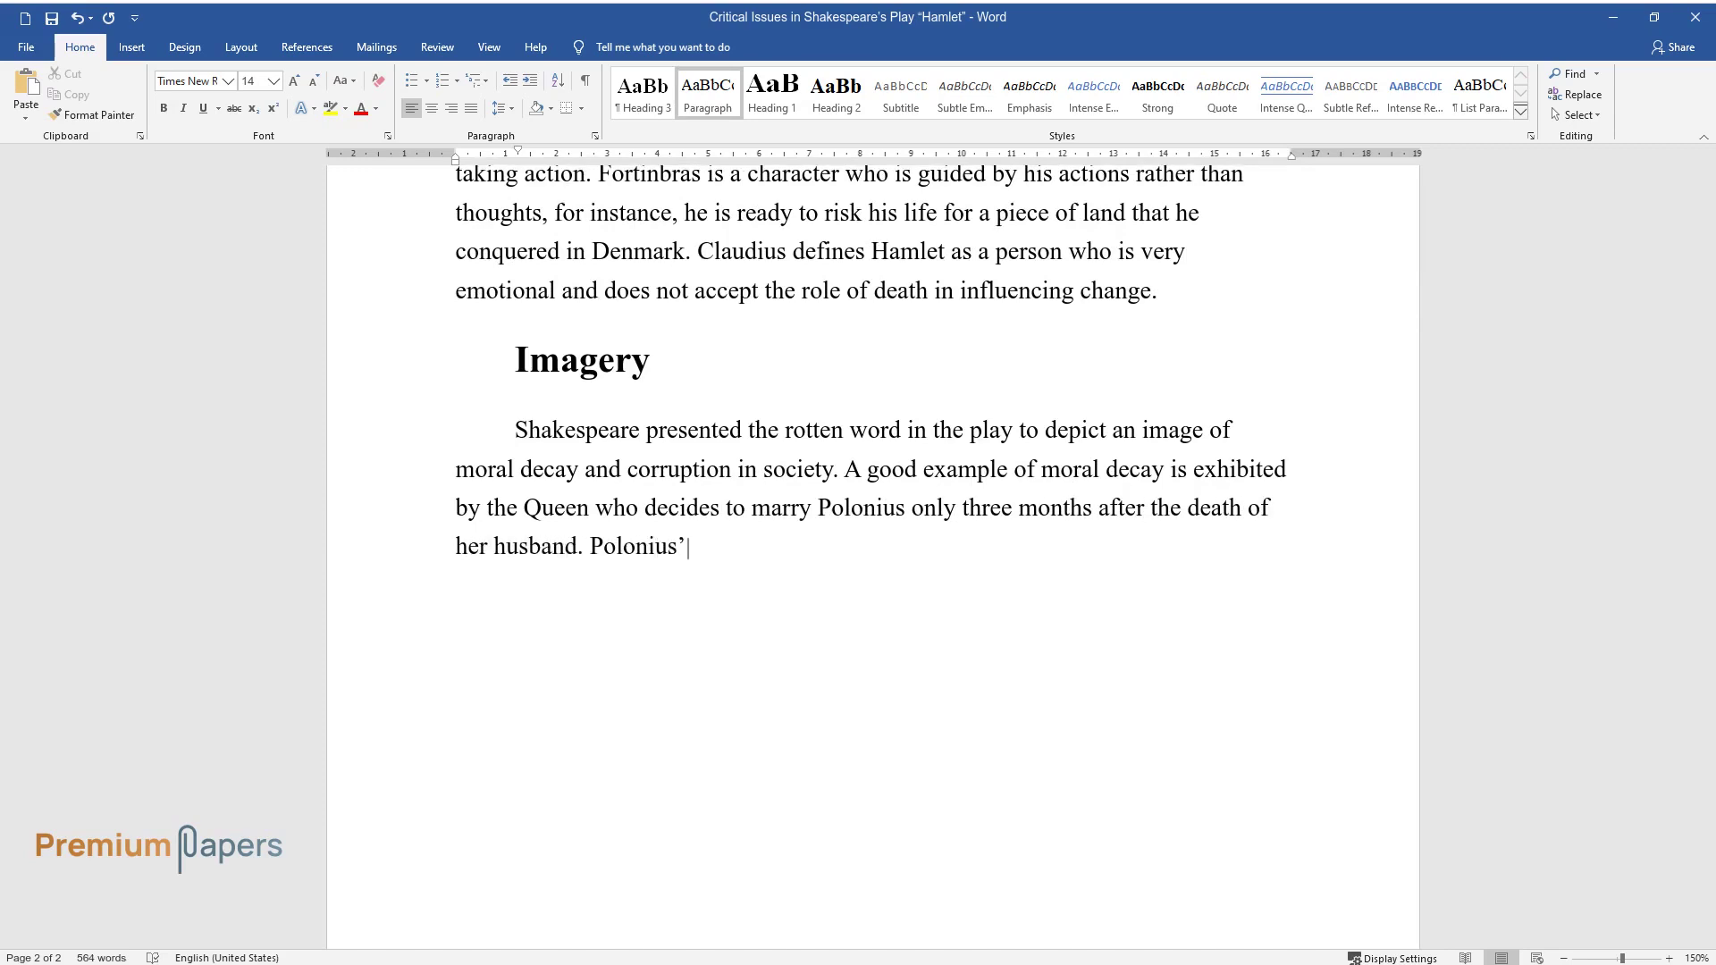
text( reign as the King of Denmark is m)
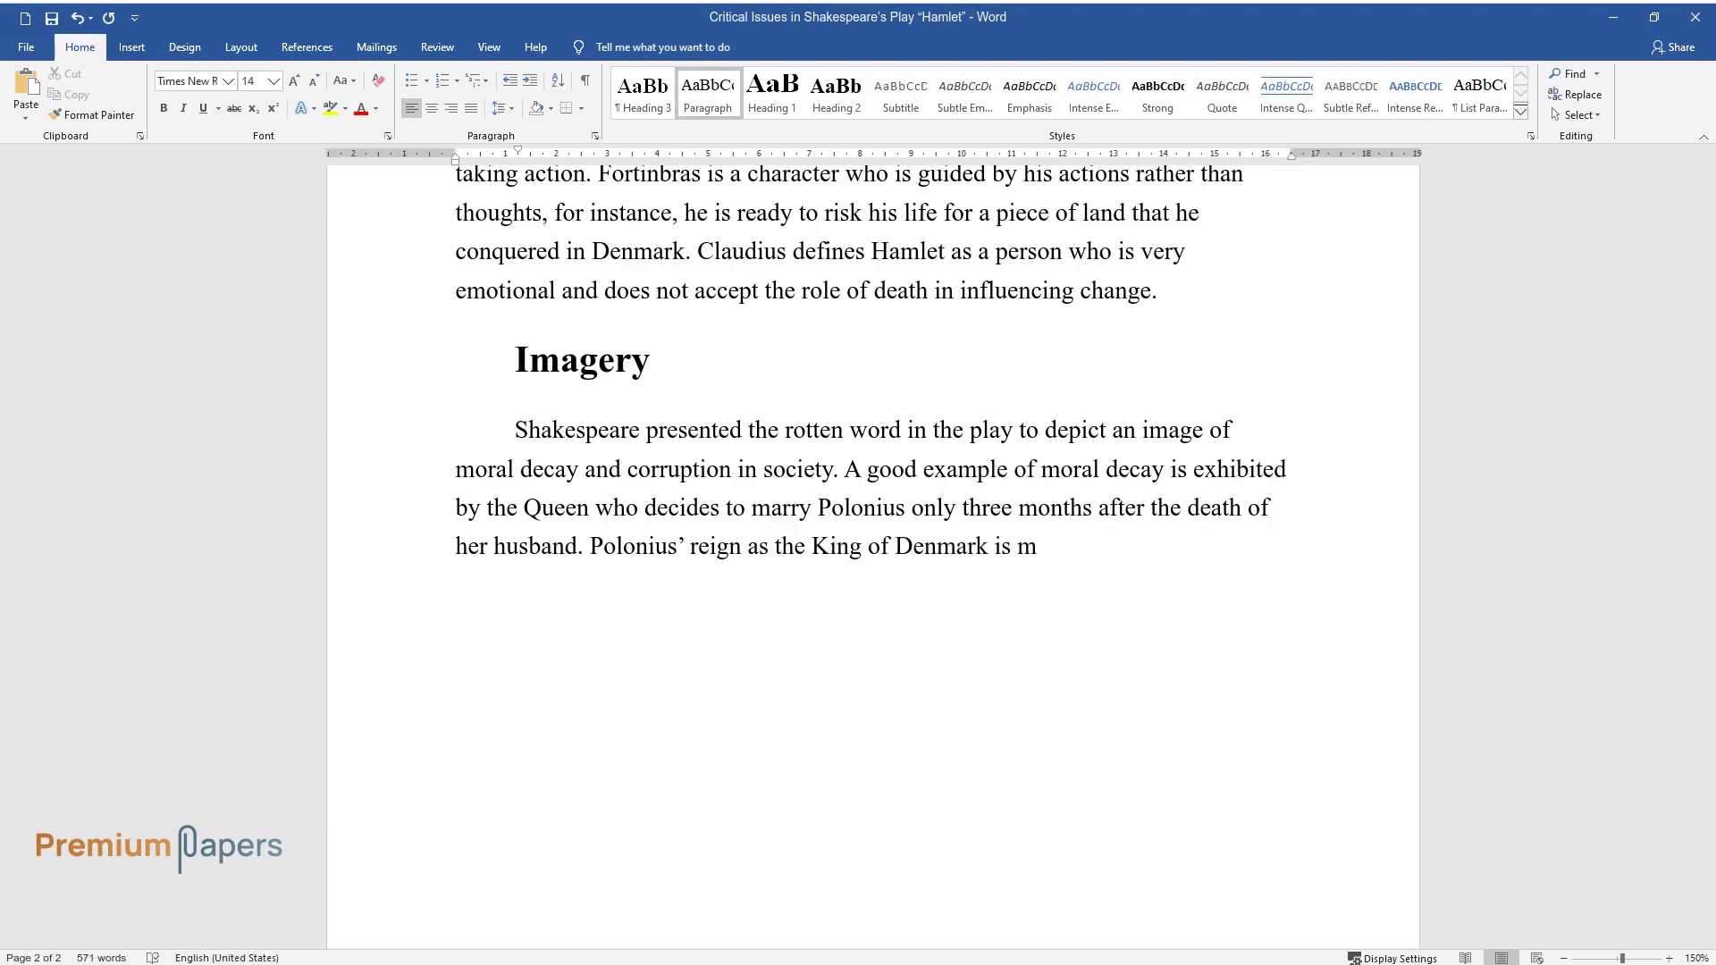
text(arked by corruption and other malp)
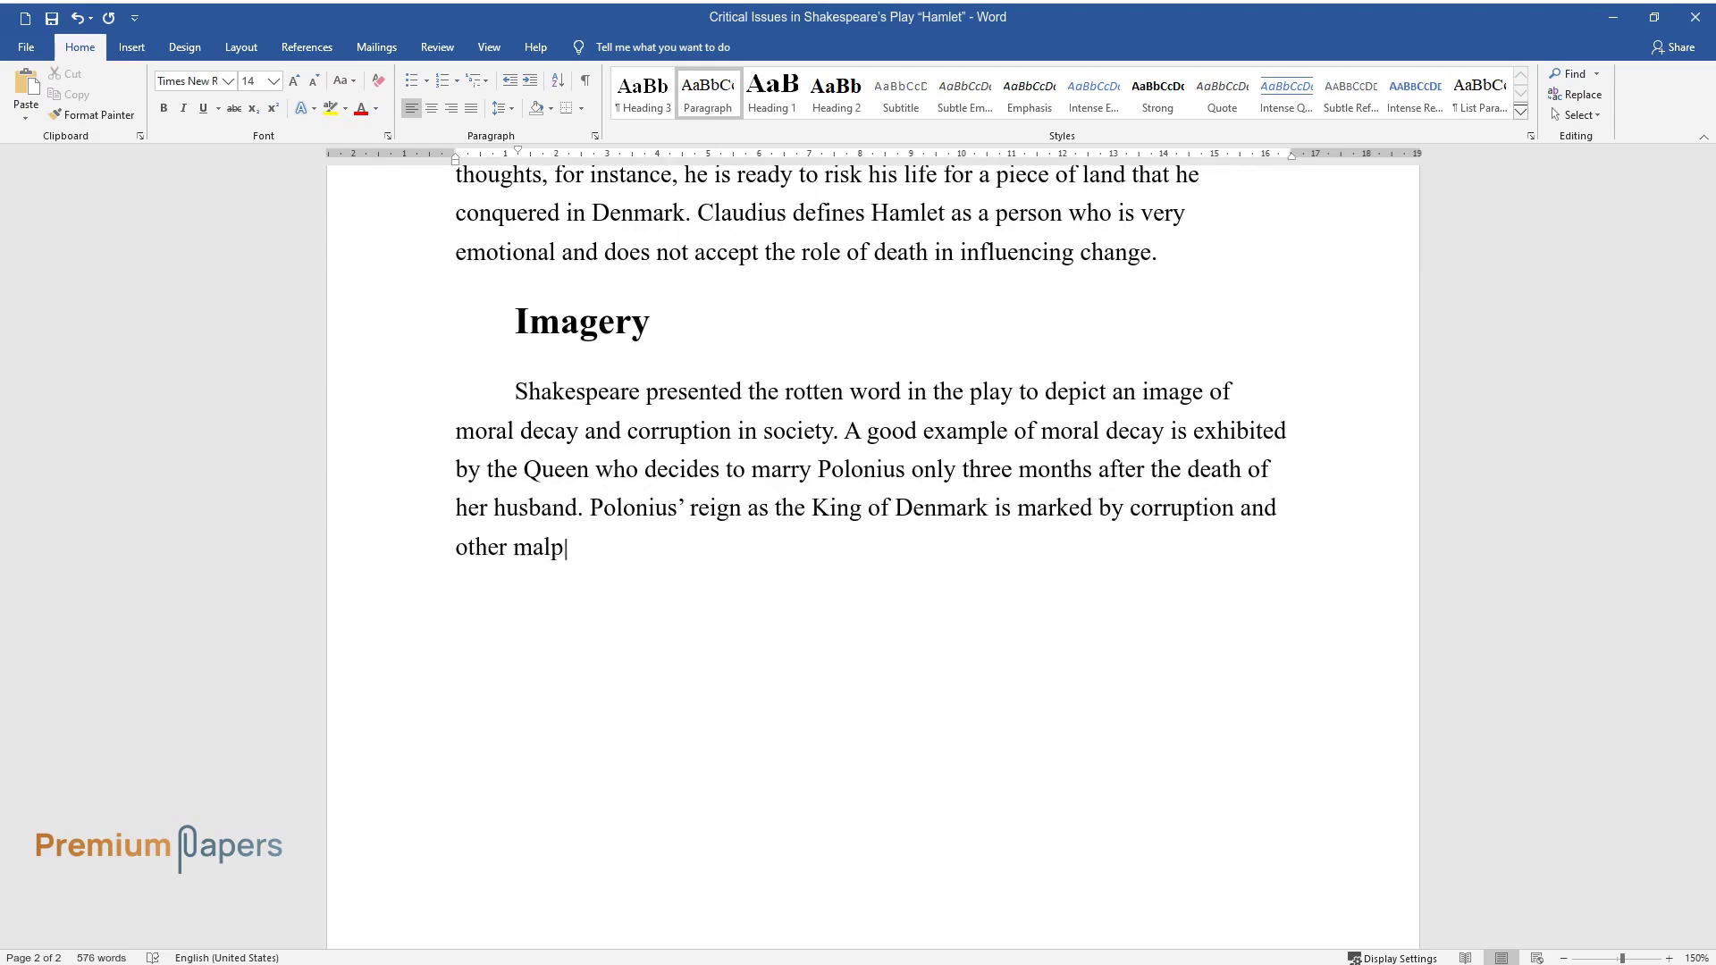
text(ractices. The murder of Hamlet's f)
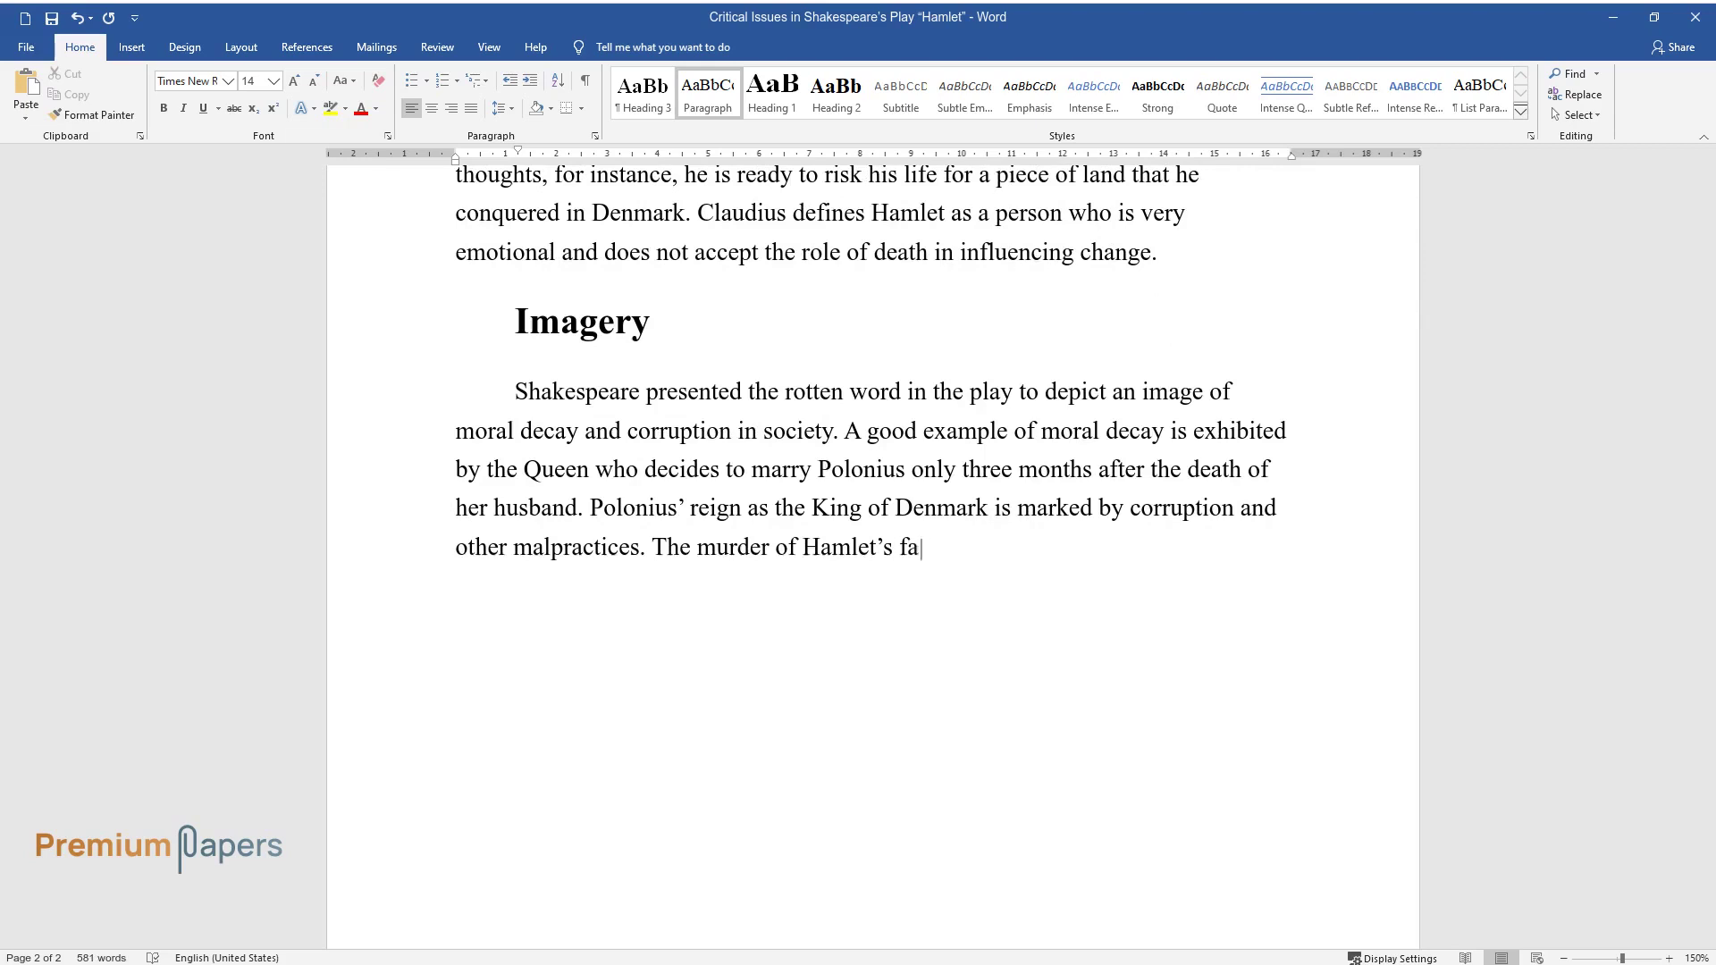
text(ather by Polonius also portrays the)
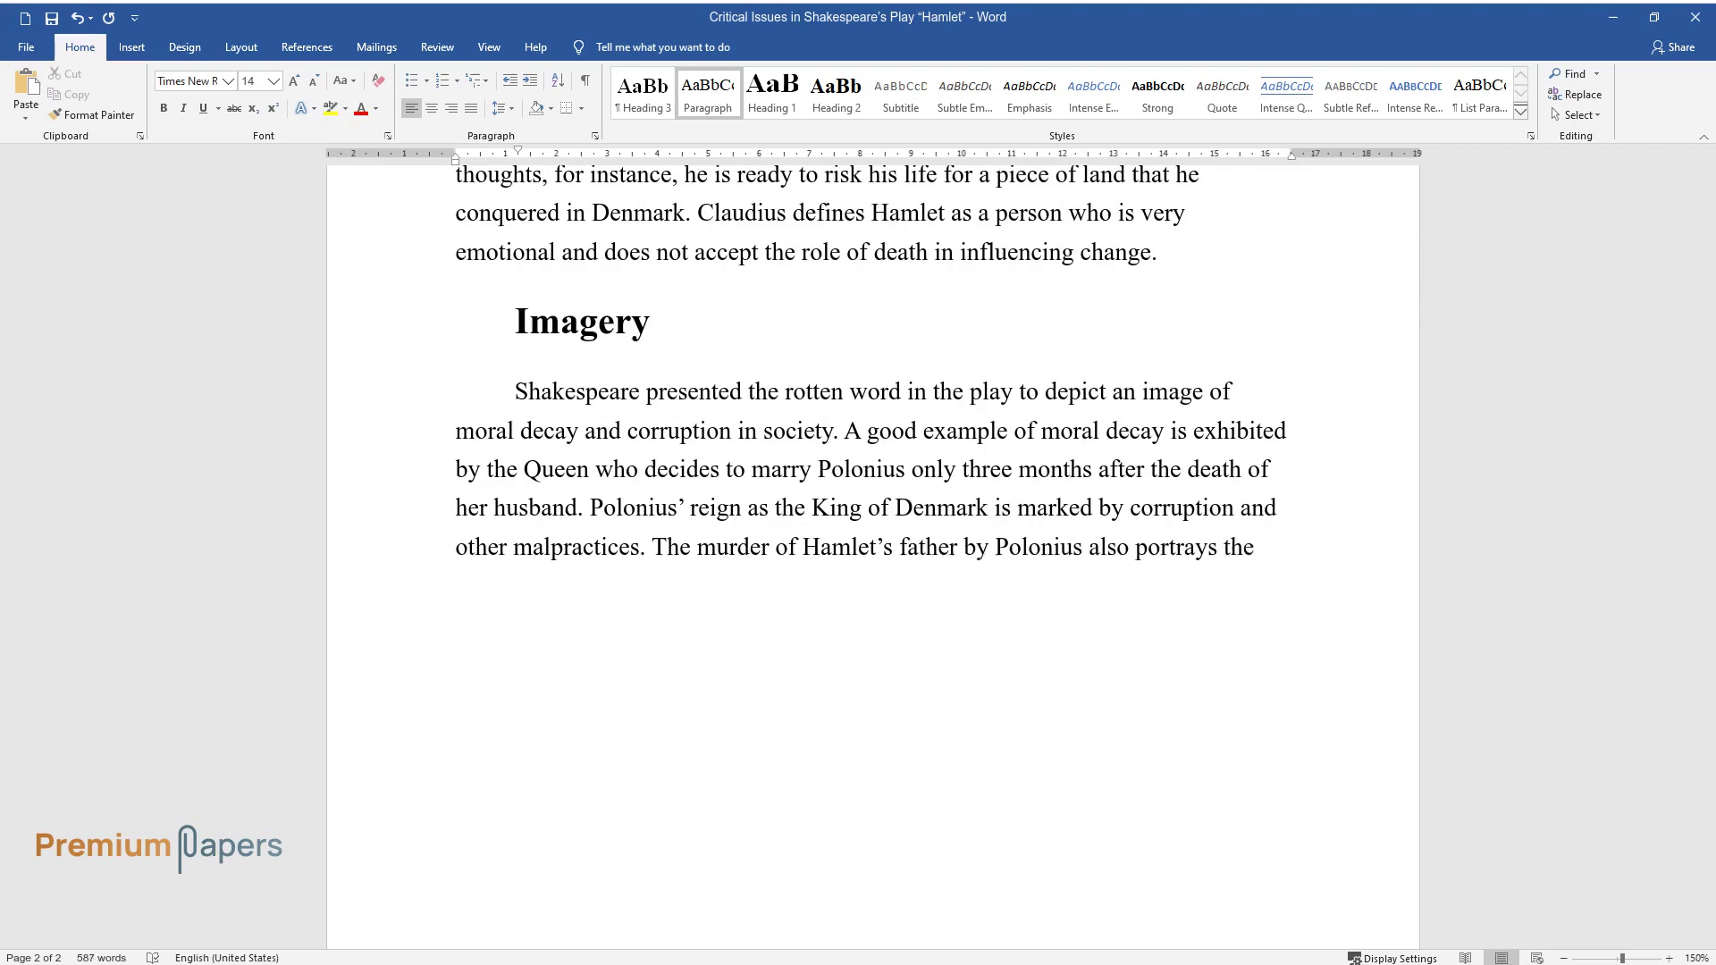
text( rotten state of Denmark's social a)
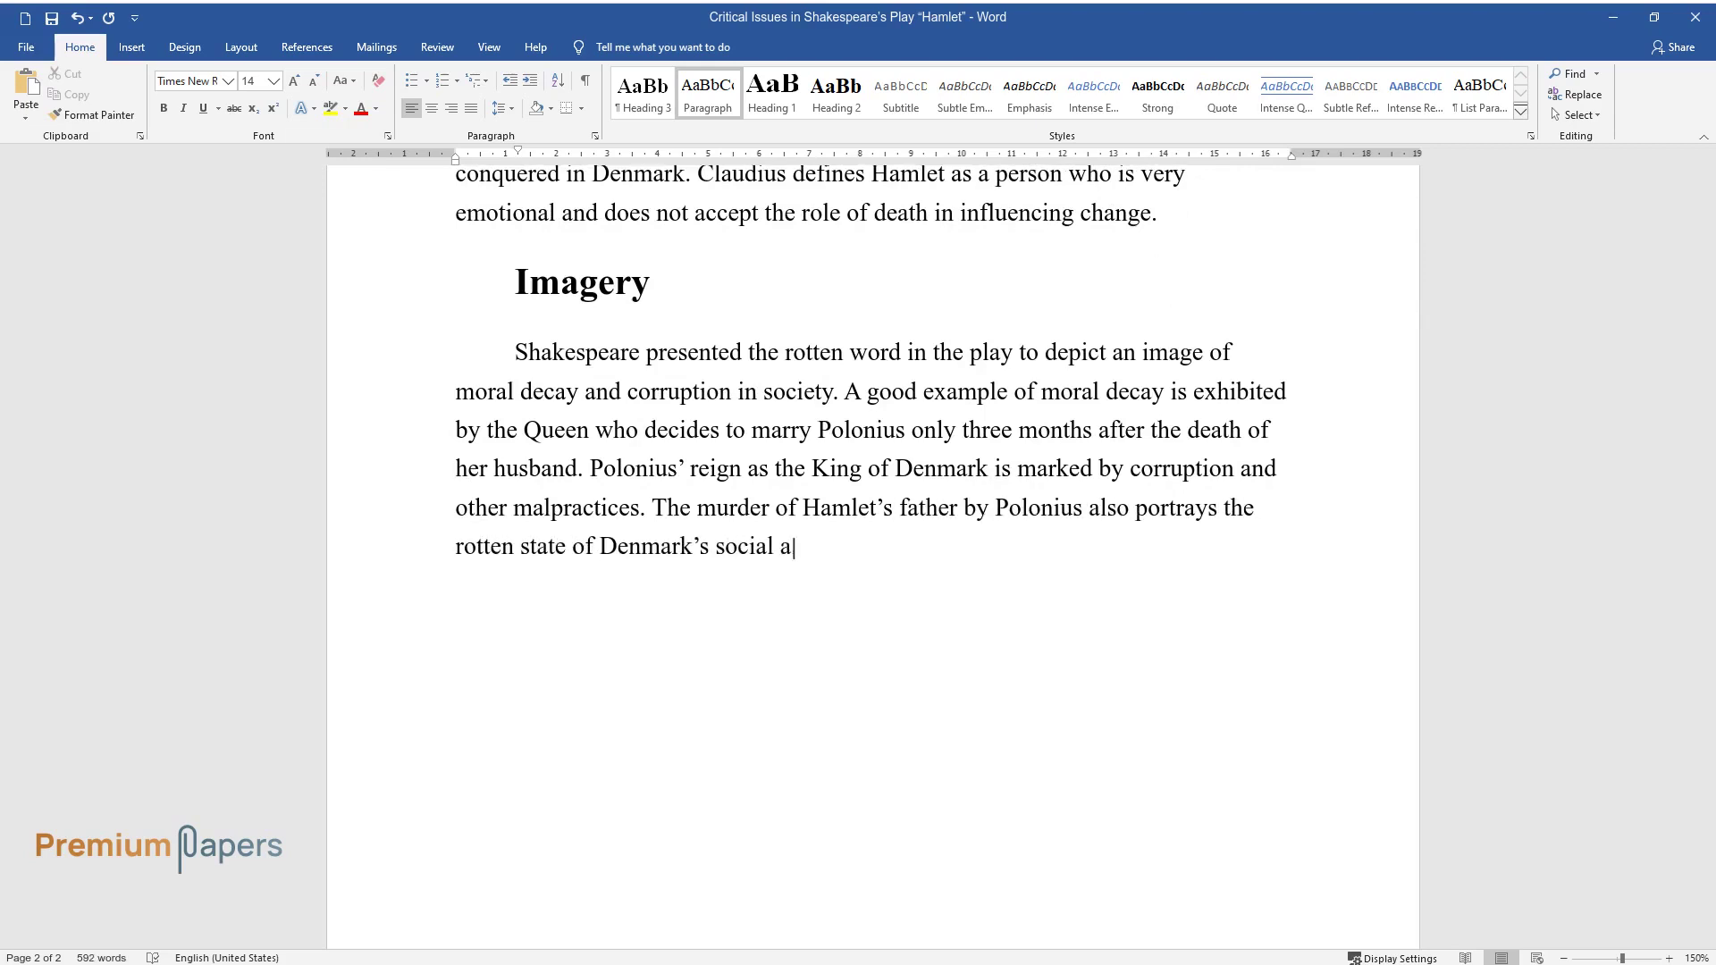
text(nd political condition.)
key(Return)
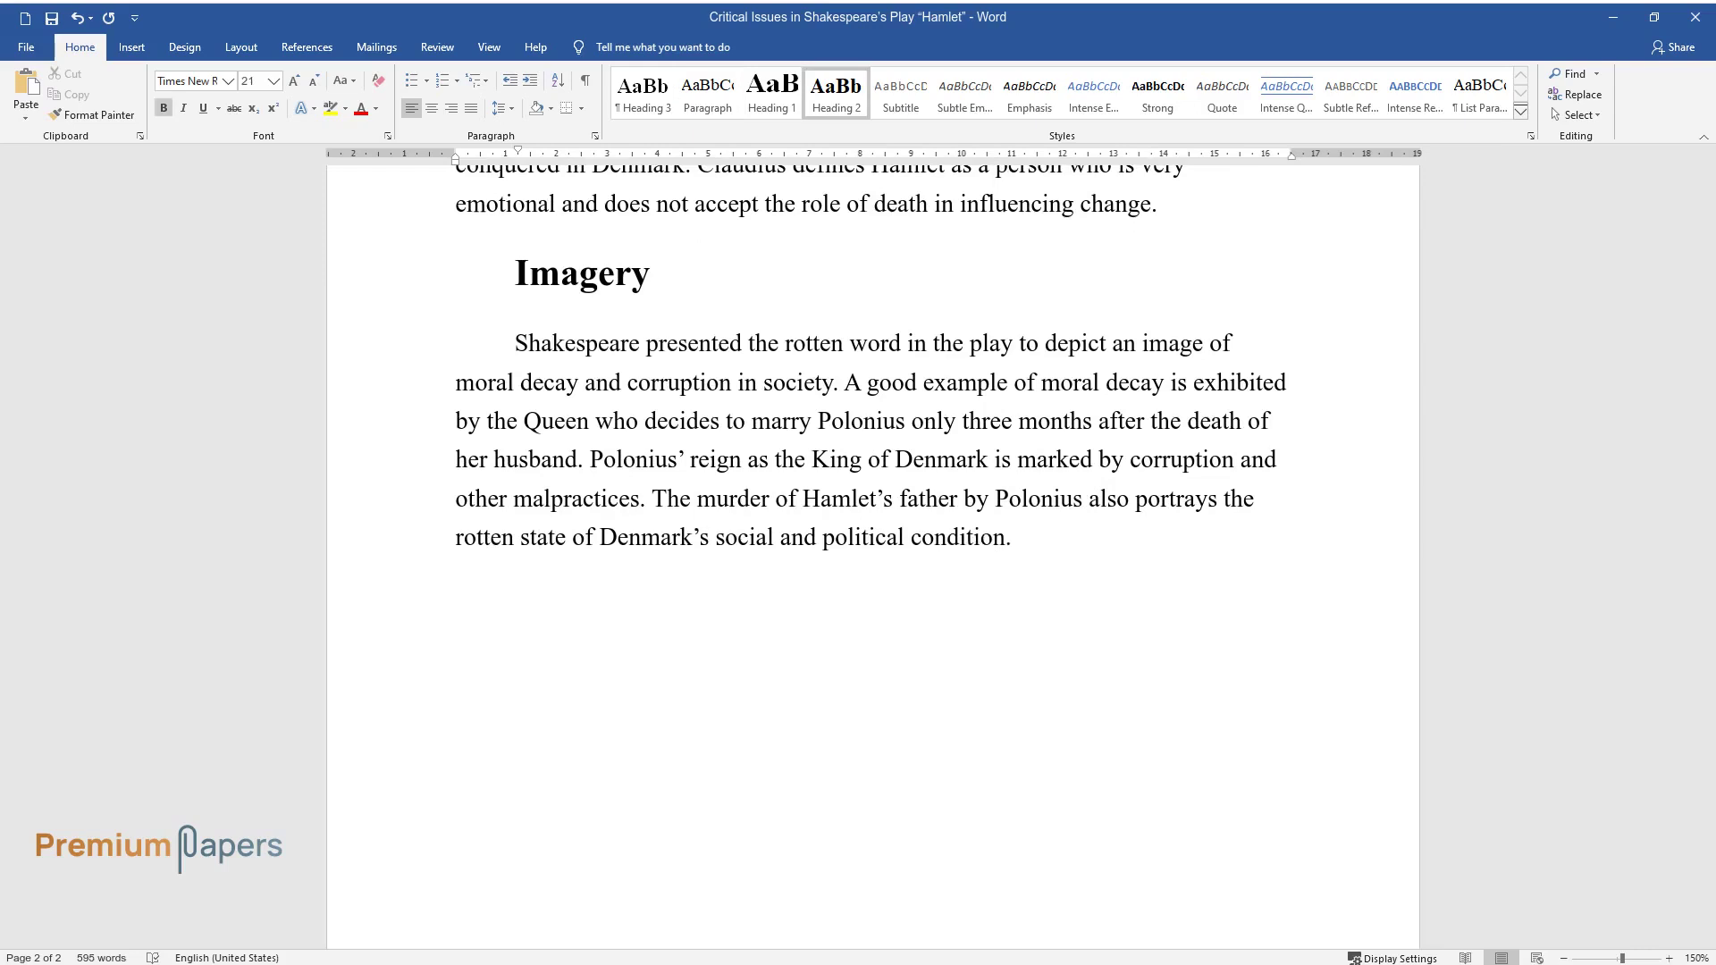
Type the 'Hamlet's Personality' heading and its paragraph on his reaction to the ghost's revelation
text(Hamlet's Personali)
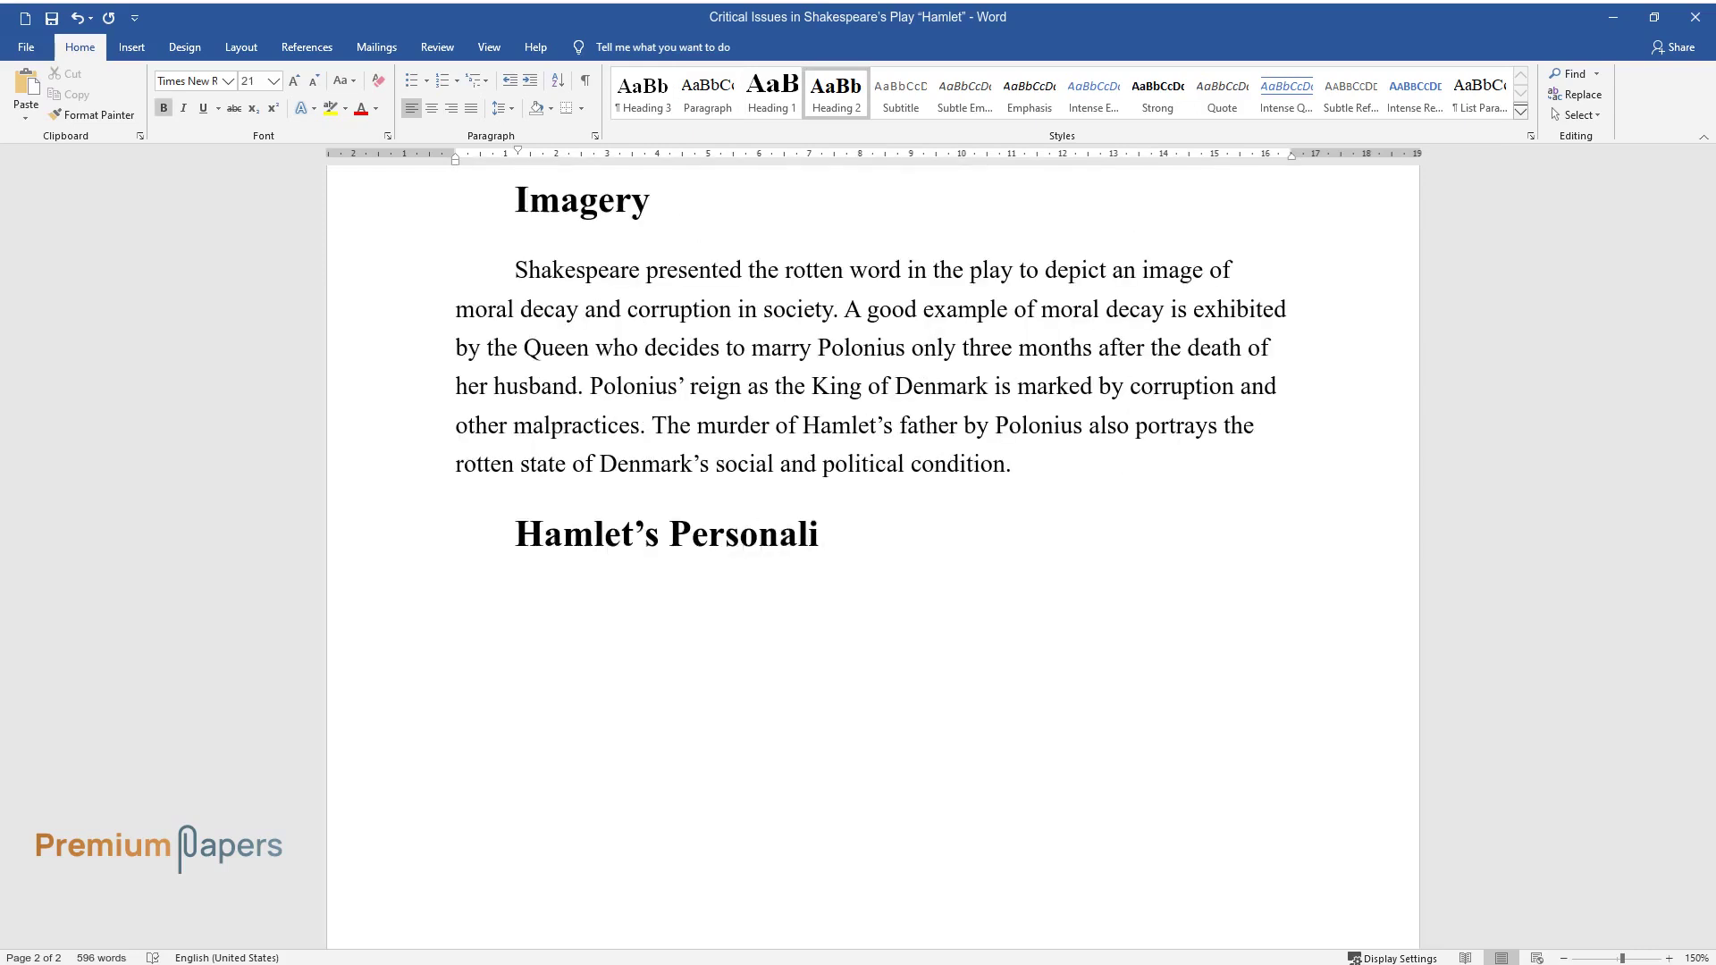
text(ty)
key(Return)
text(Hamlet's person)
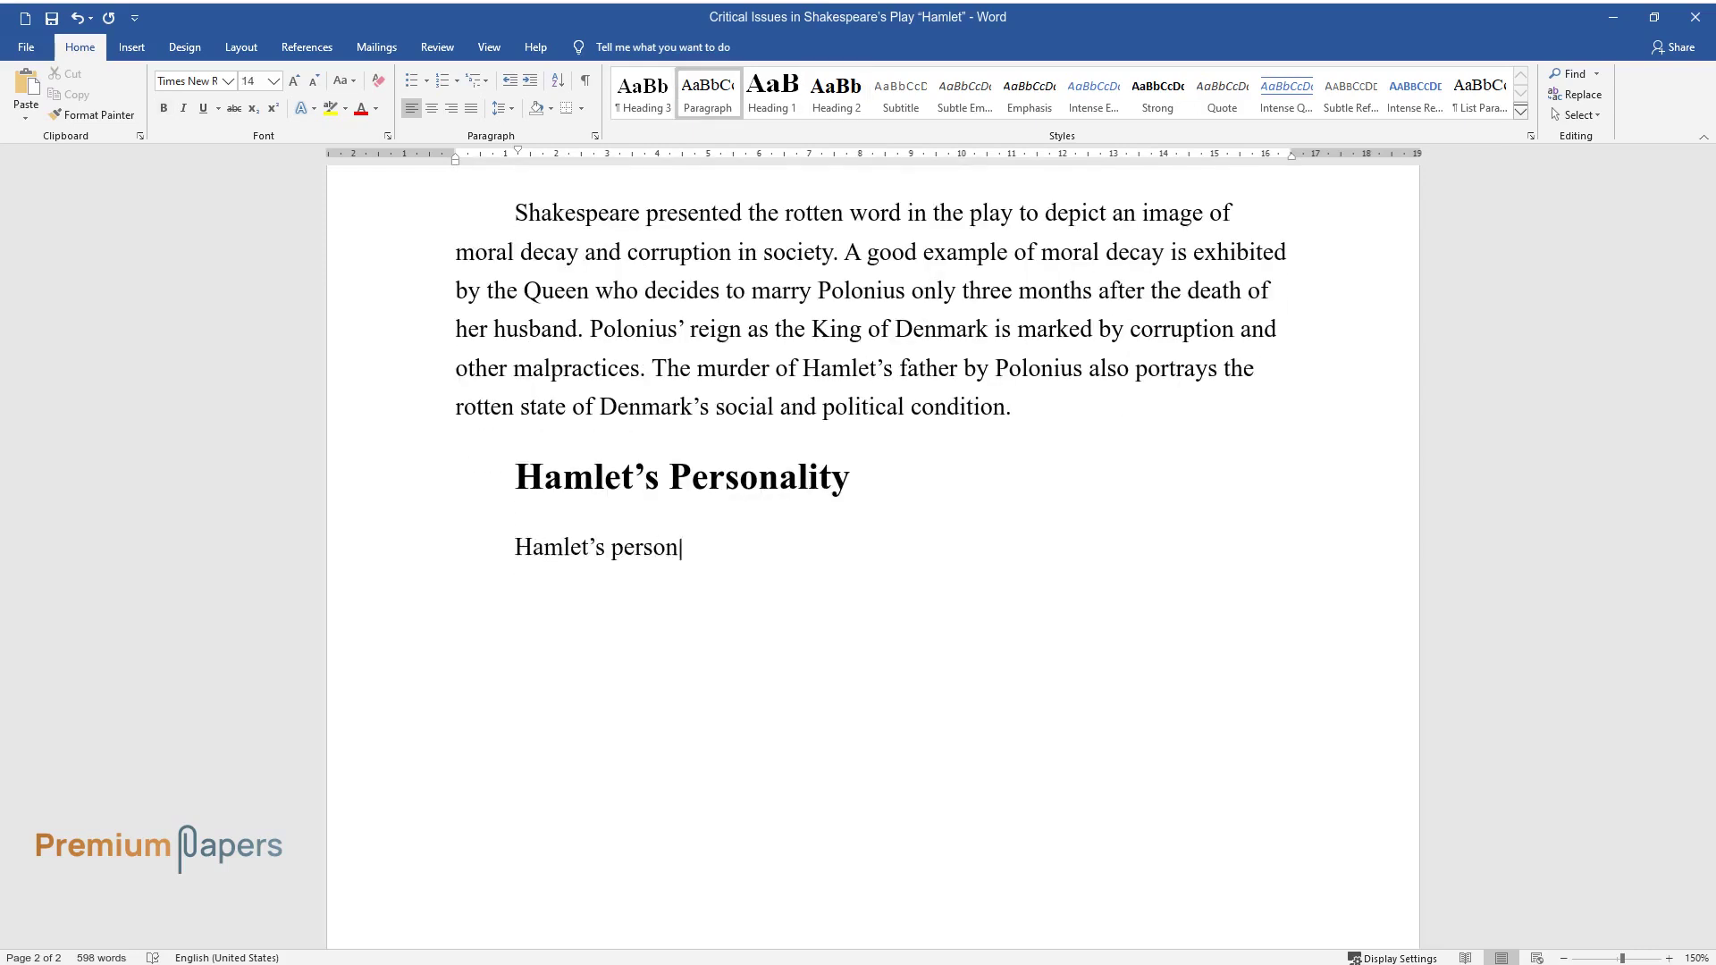
text(ality, in the scenes where he inter)
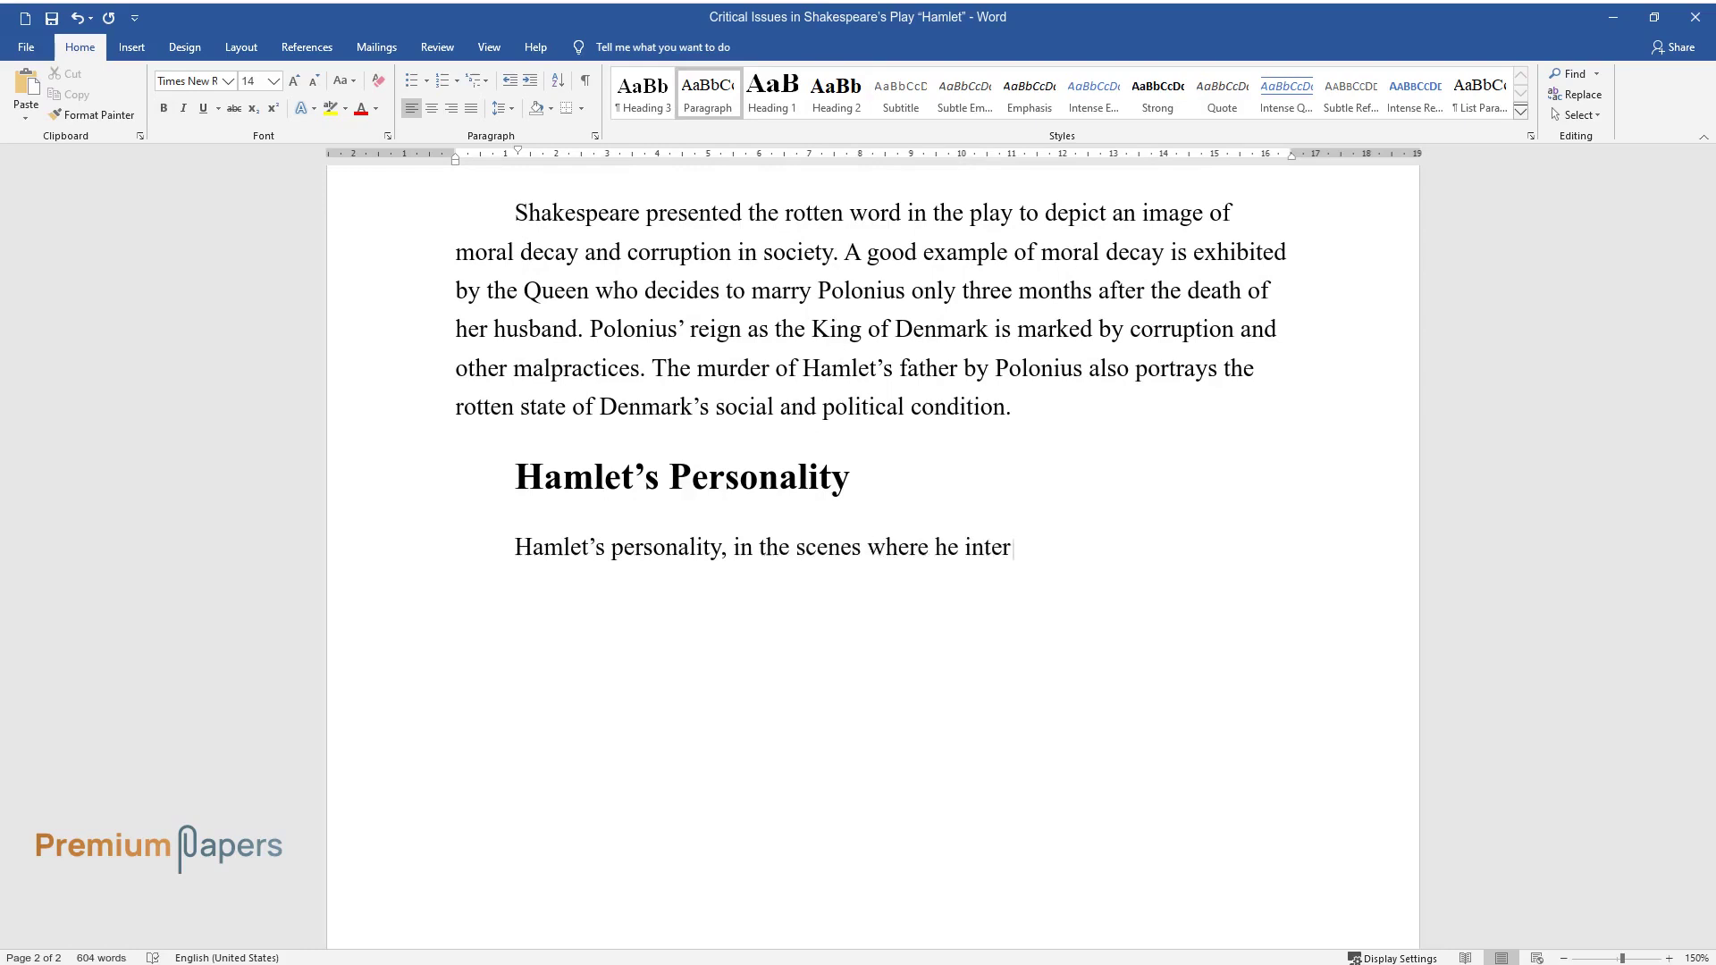
text(acts with the ghost, is portrayed as)
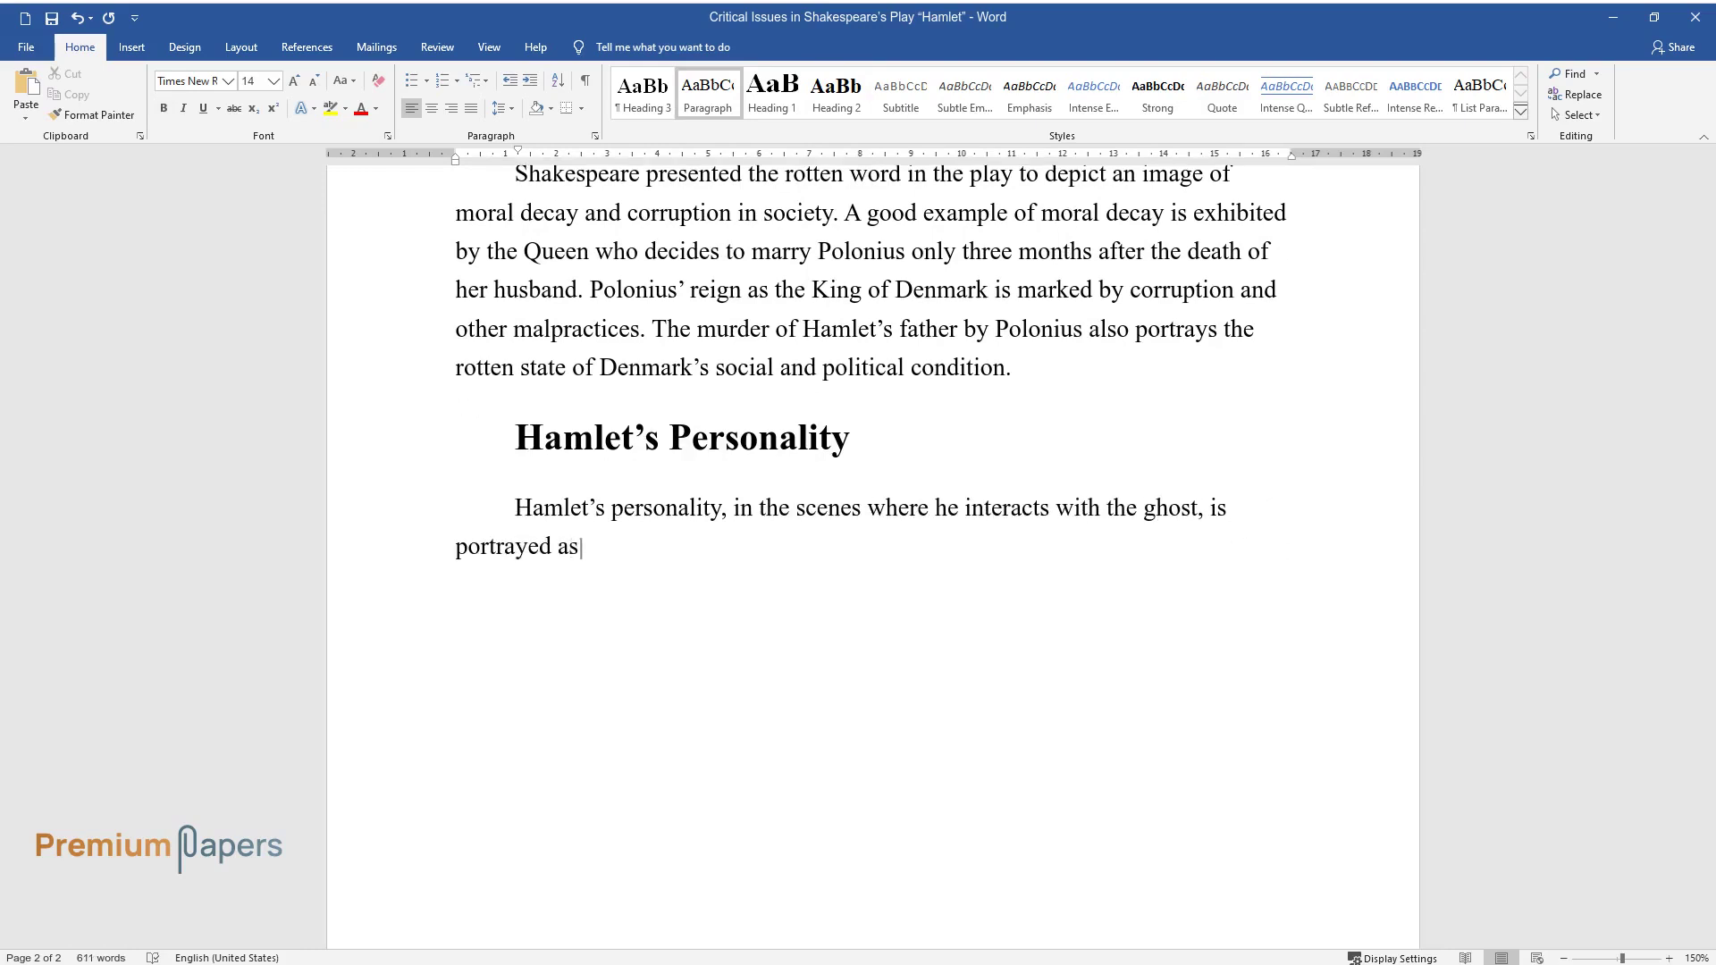
text( a person with good listening skills)
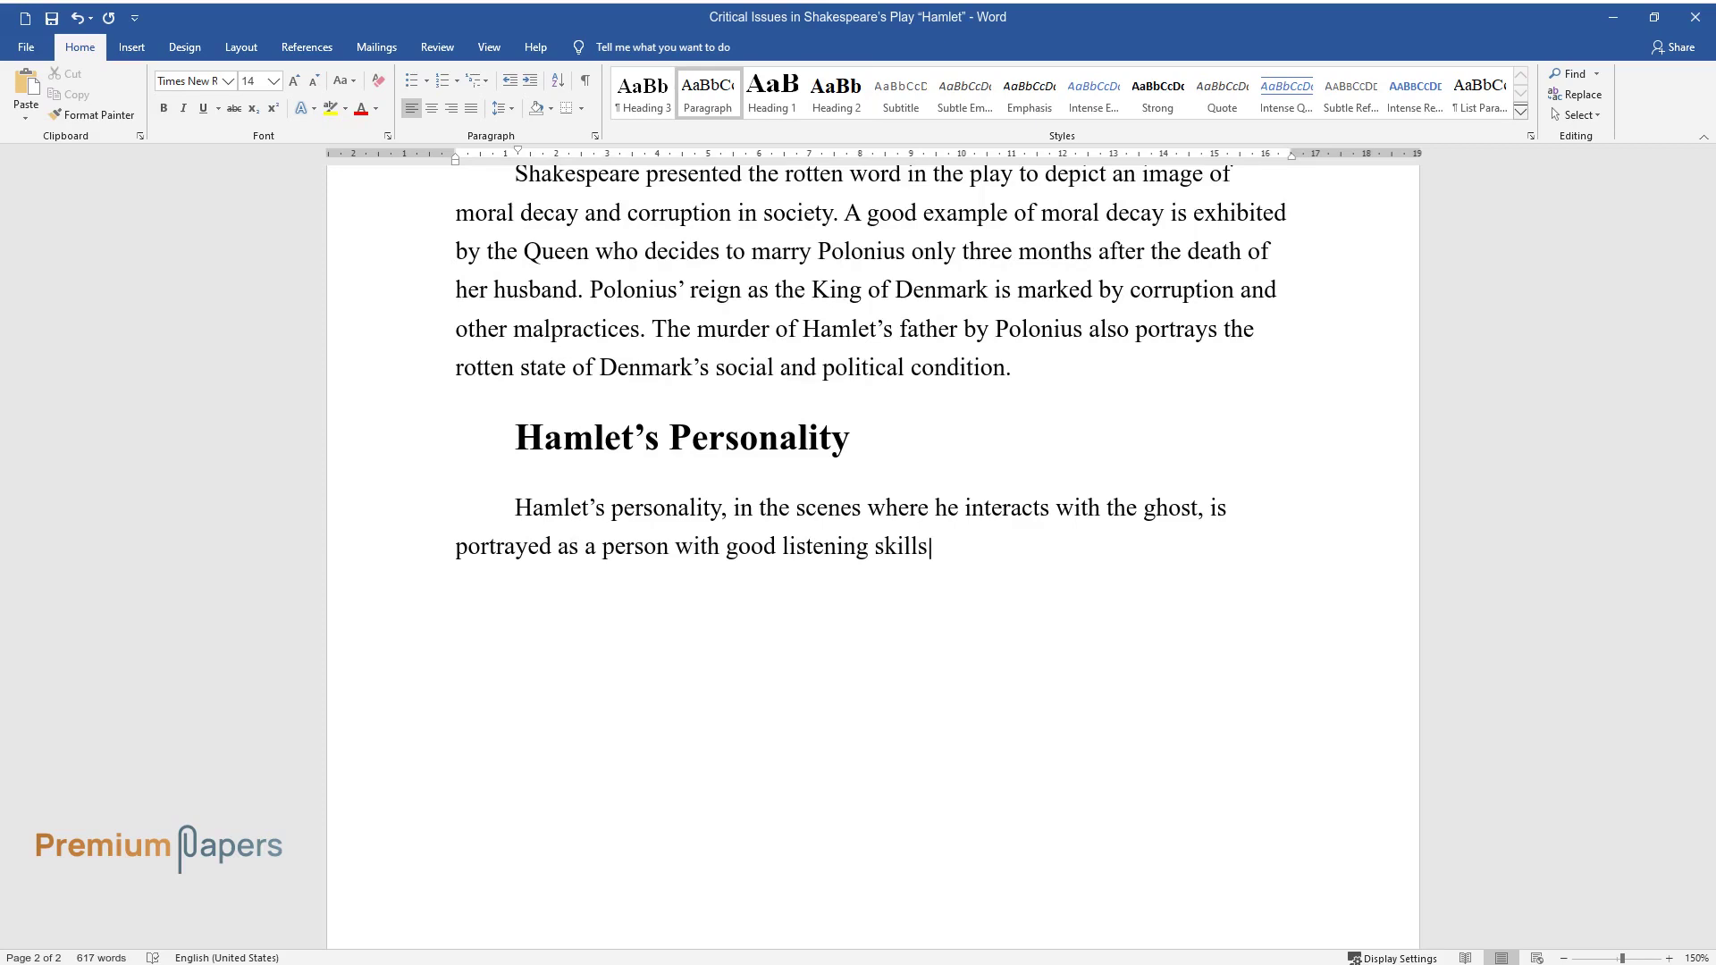
text( as he gives keen attention to the w)
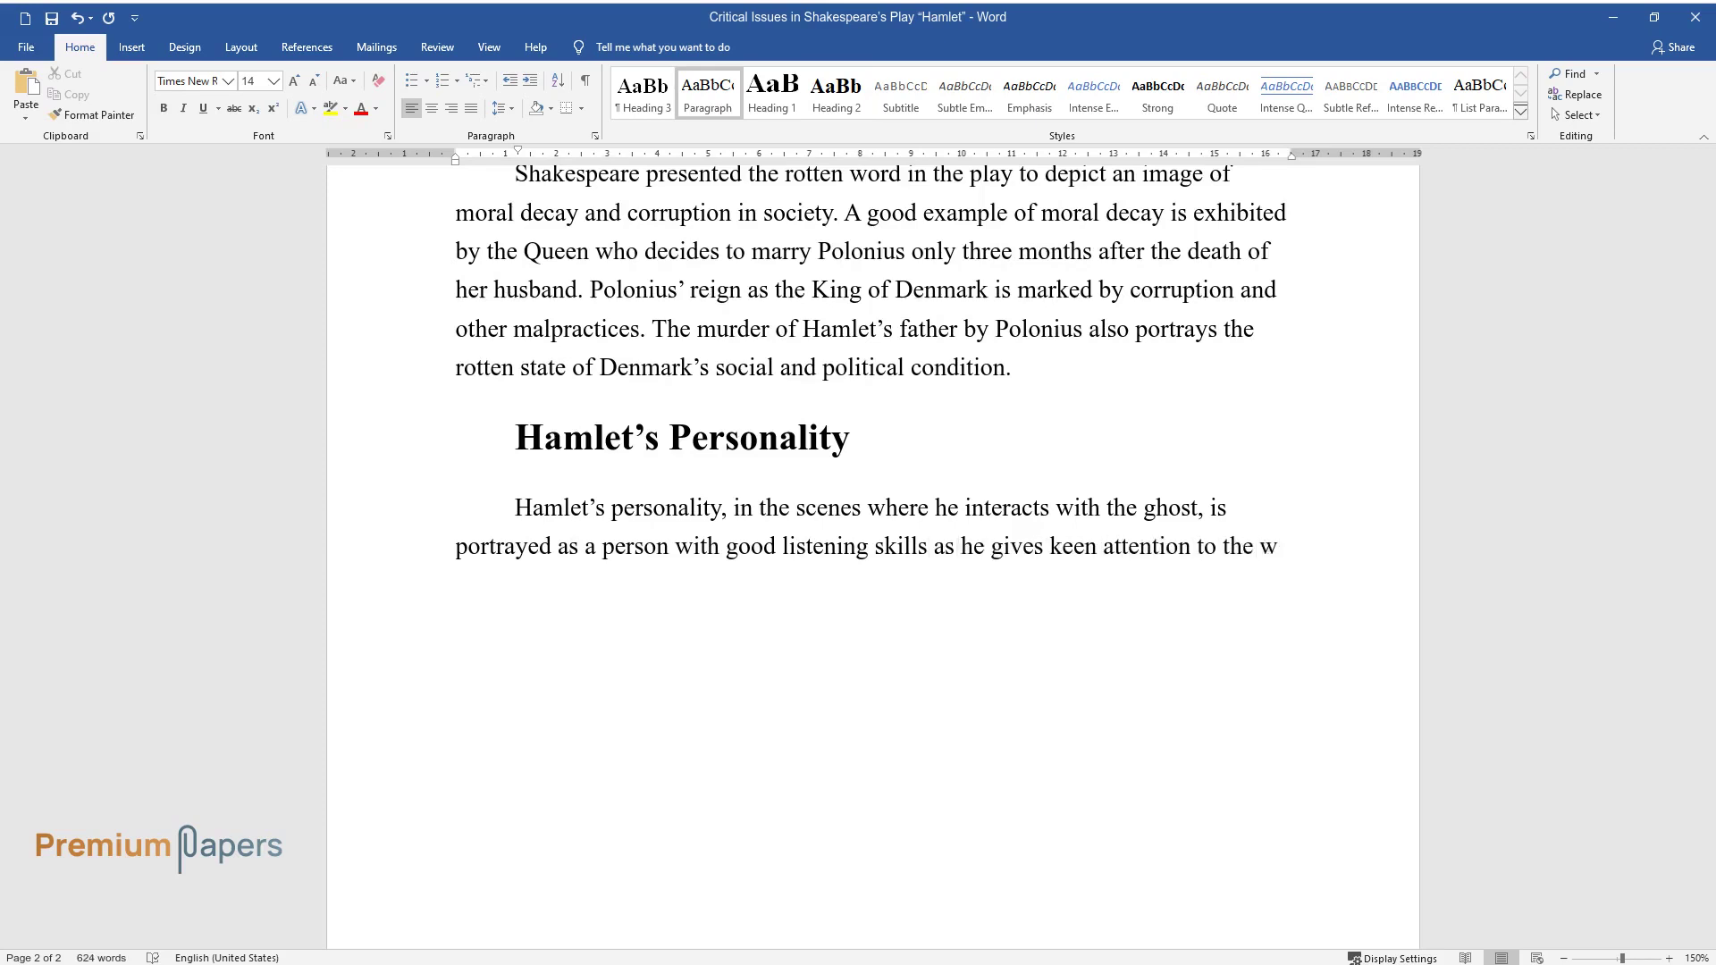
text(ords spoken by the ghost, moreover,)
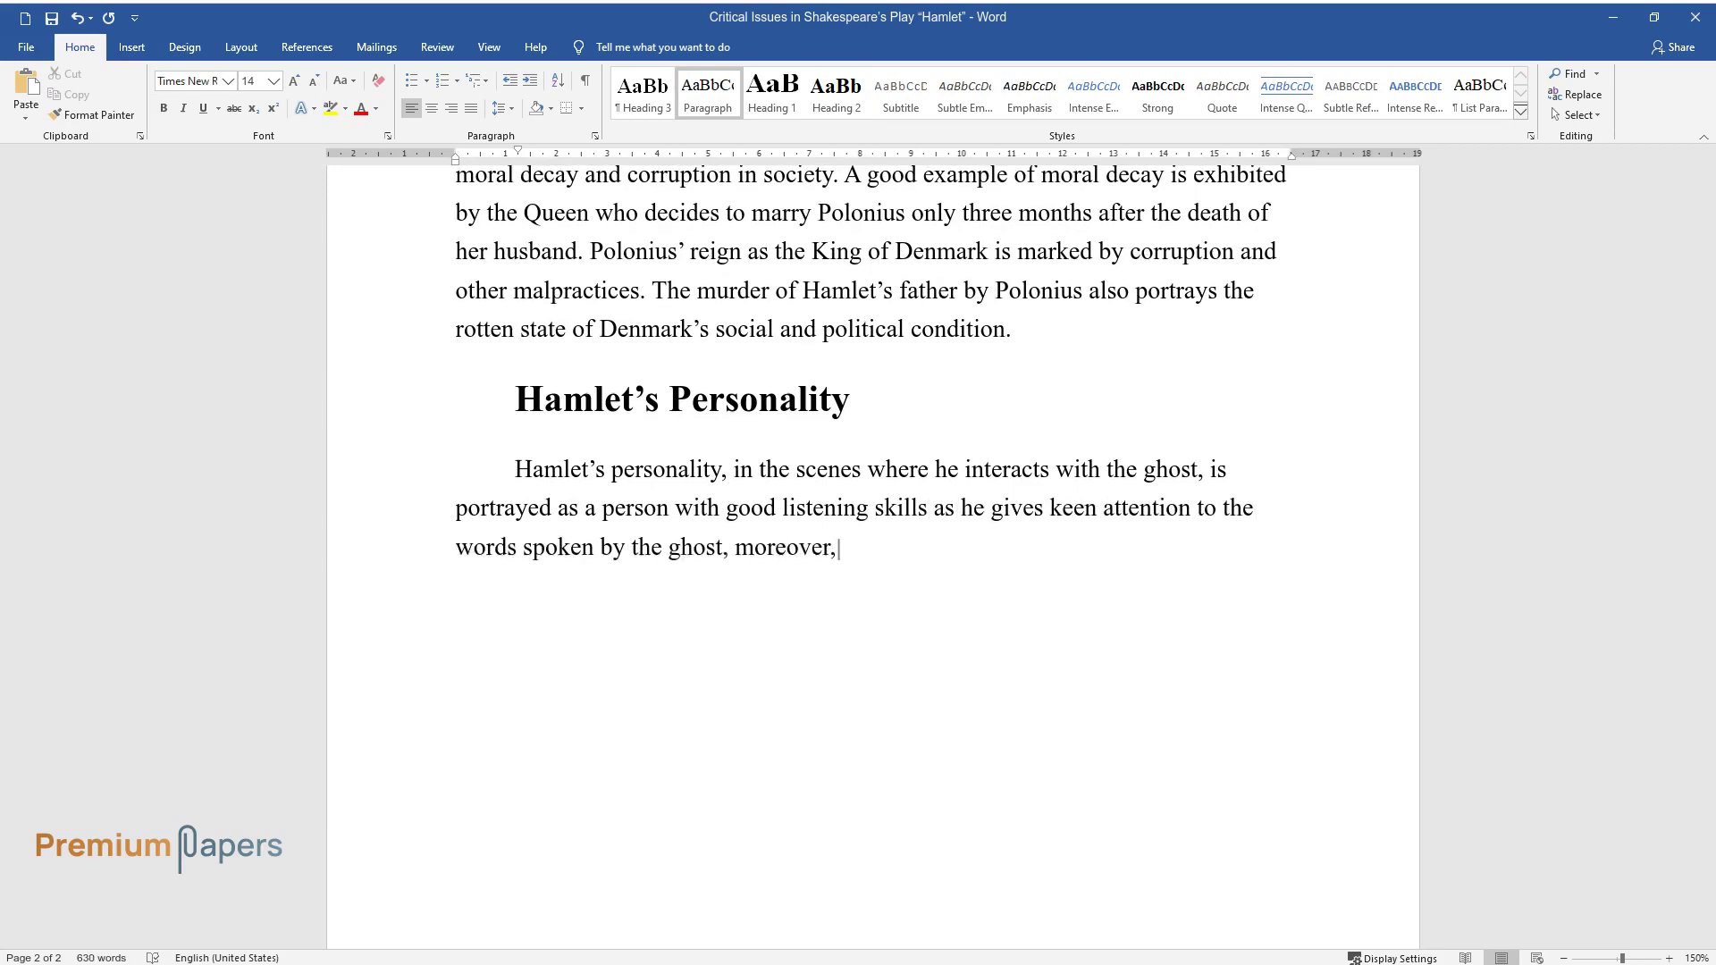
text( the two scenes portray Hamlet as an)
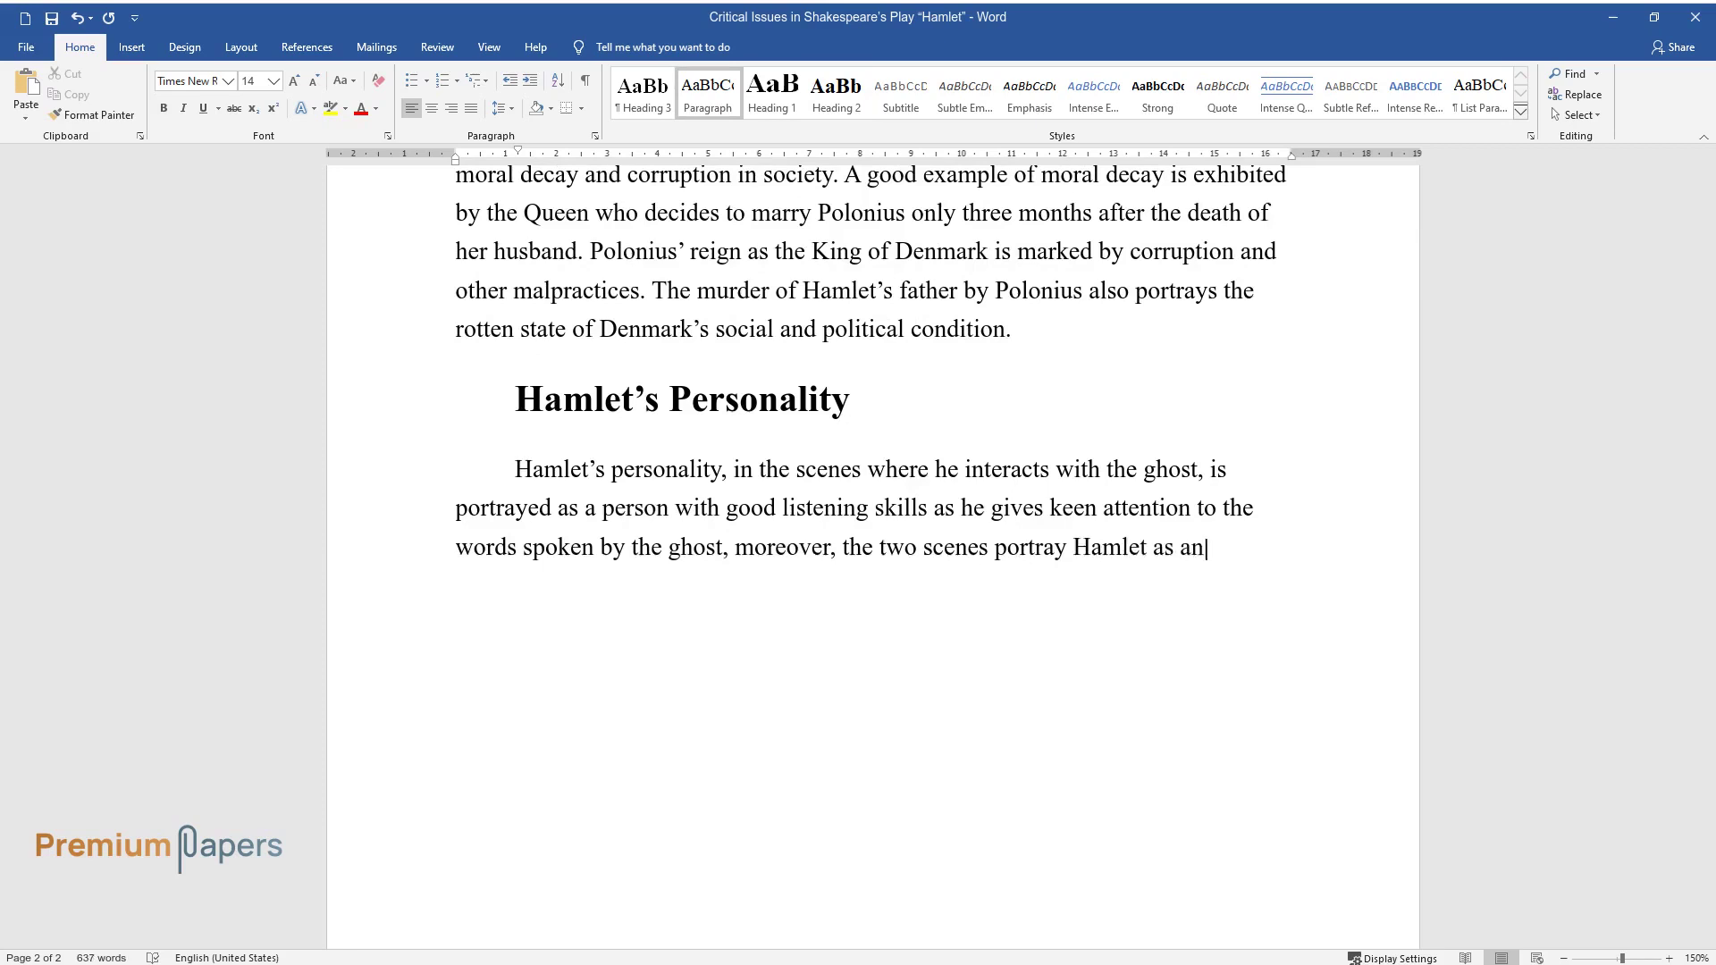
text( individual who is willing and ready)
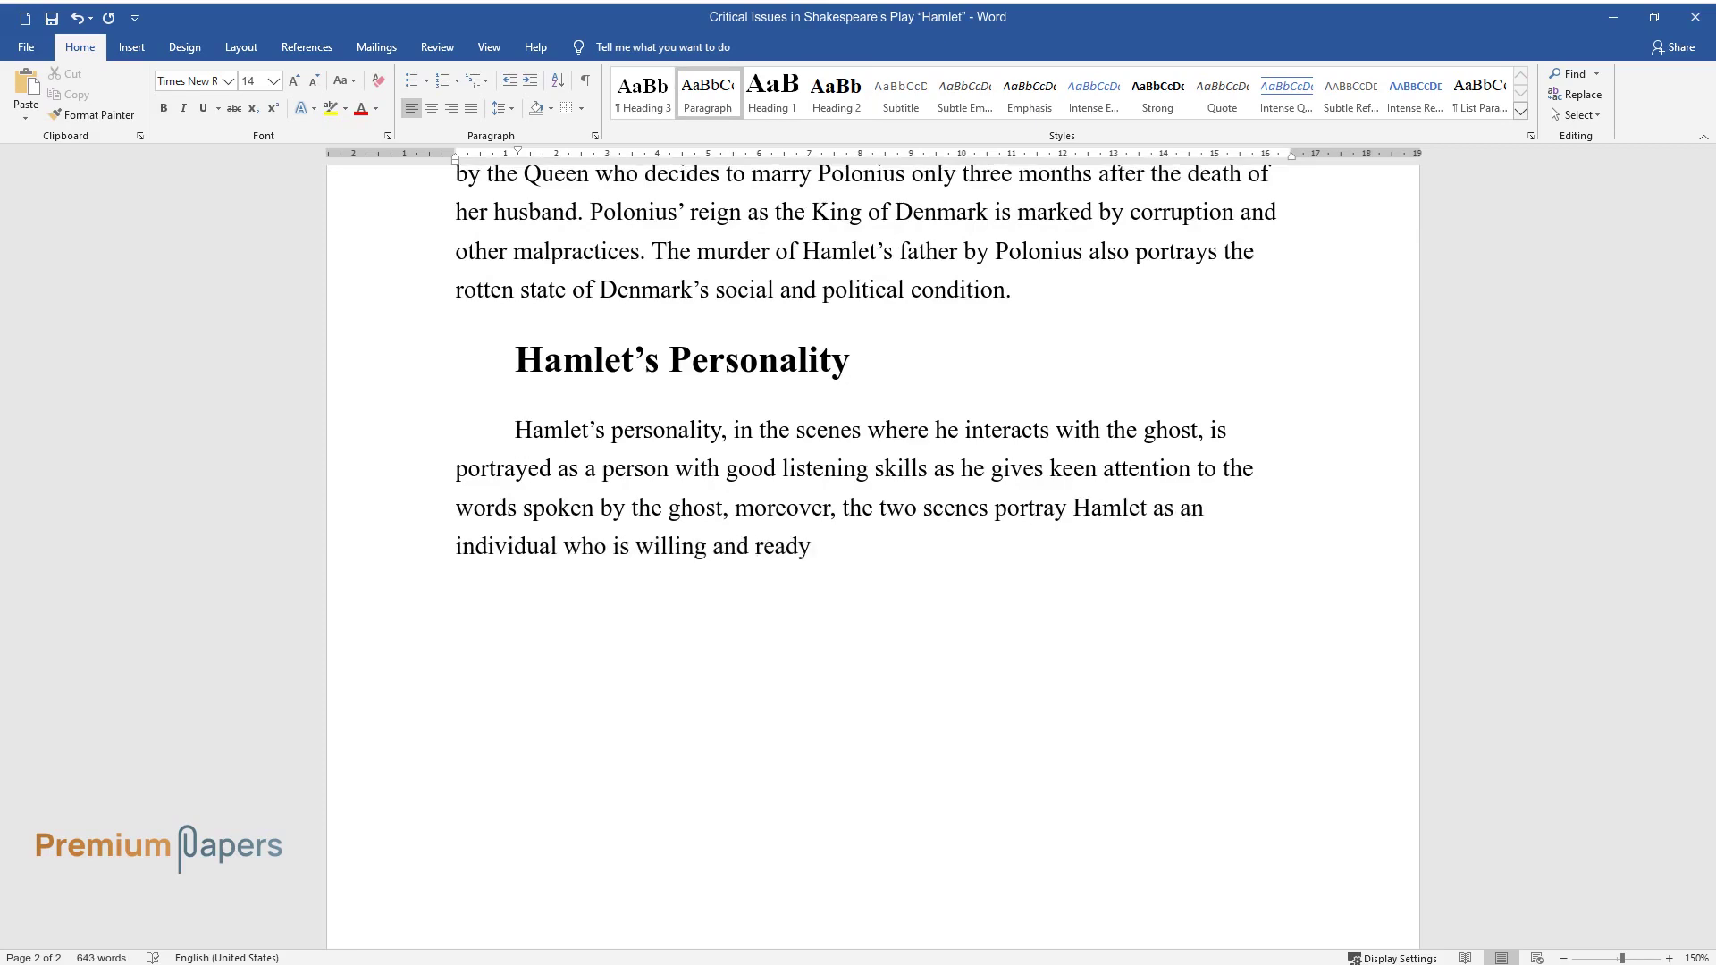
text( to revenge the death of his father)
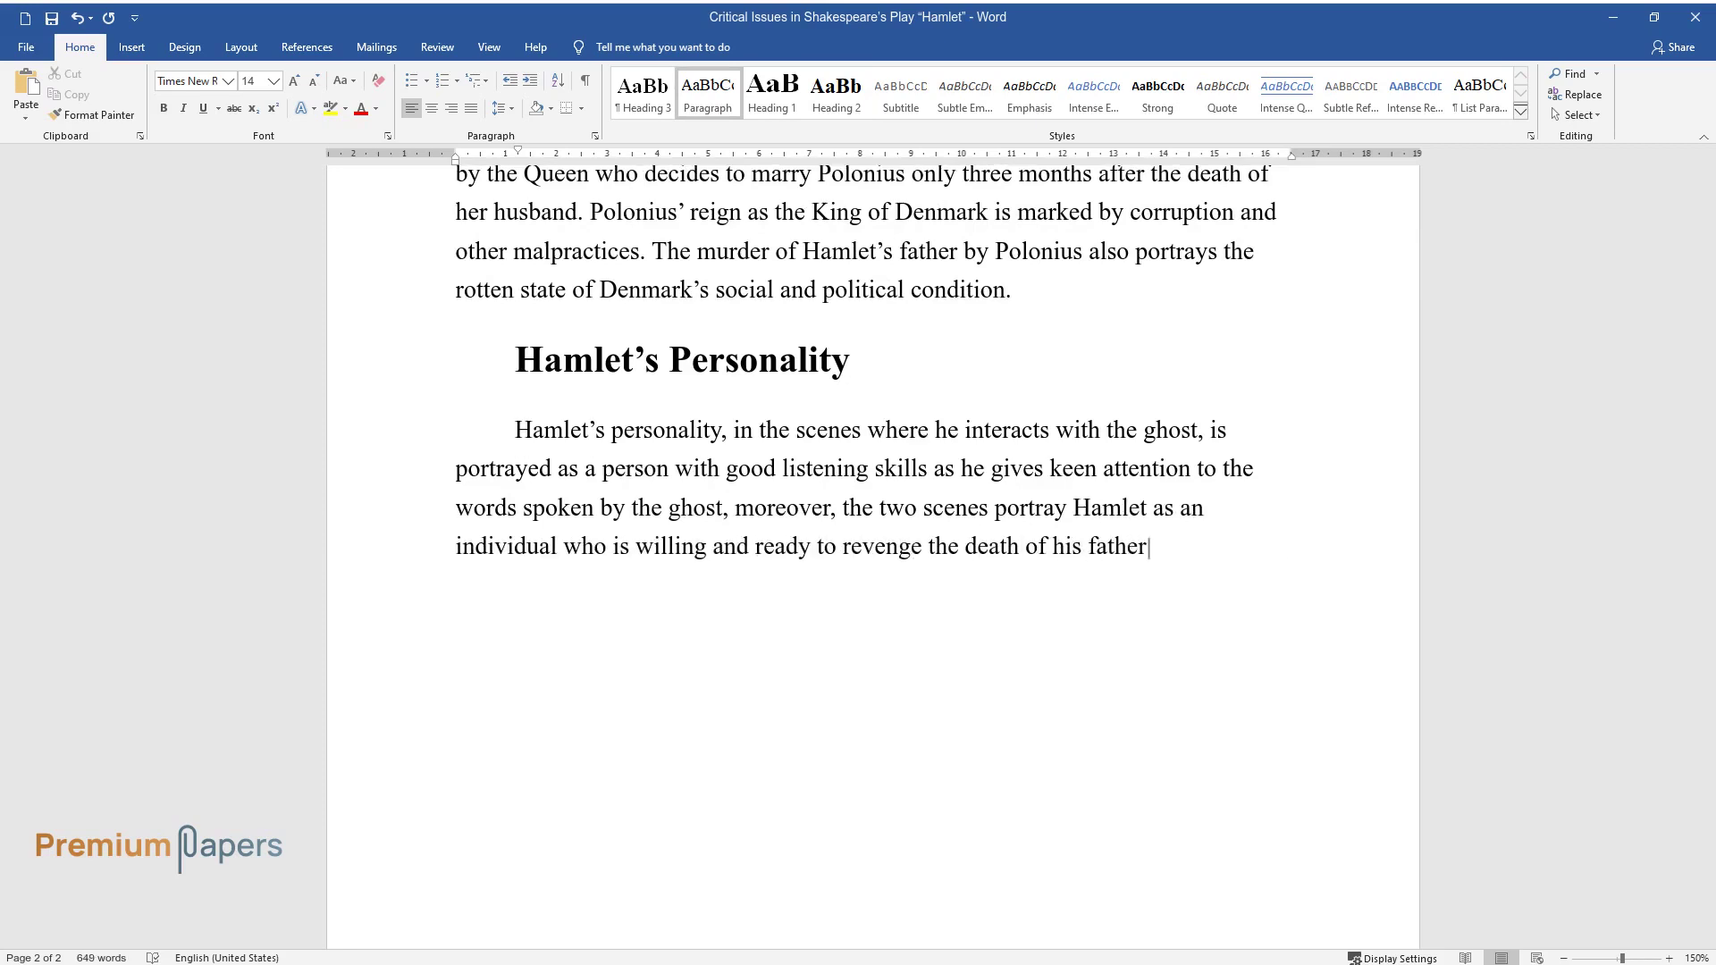
text(. Hamlet is furious after learning f)
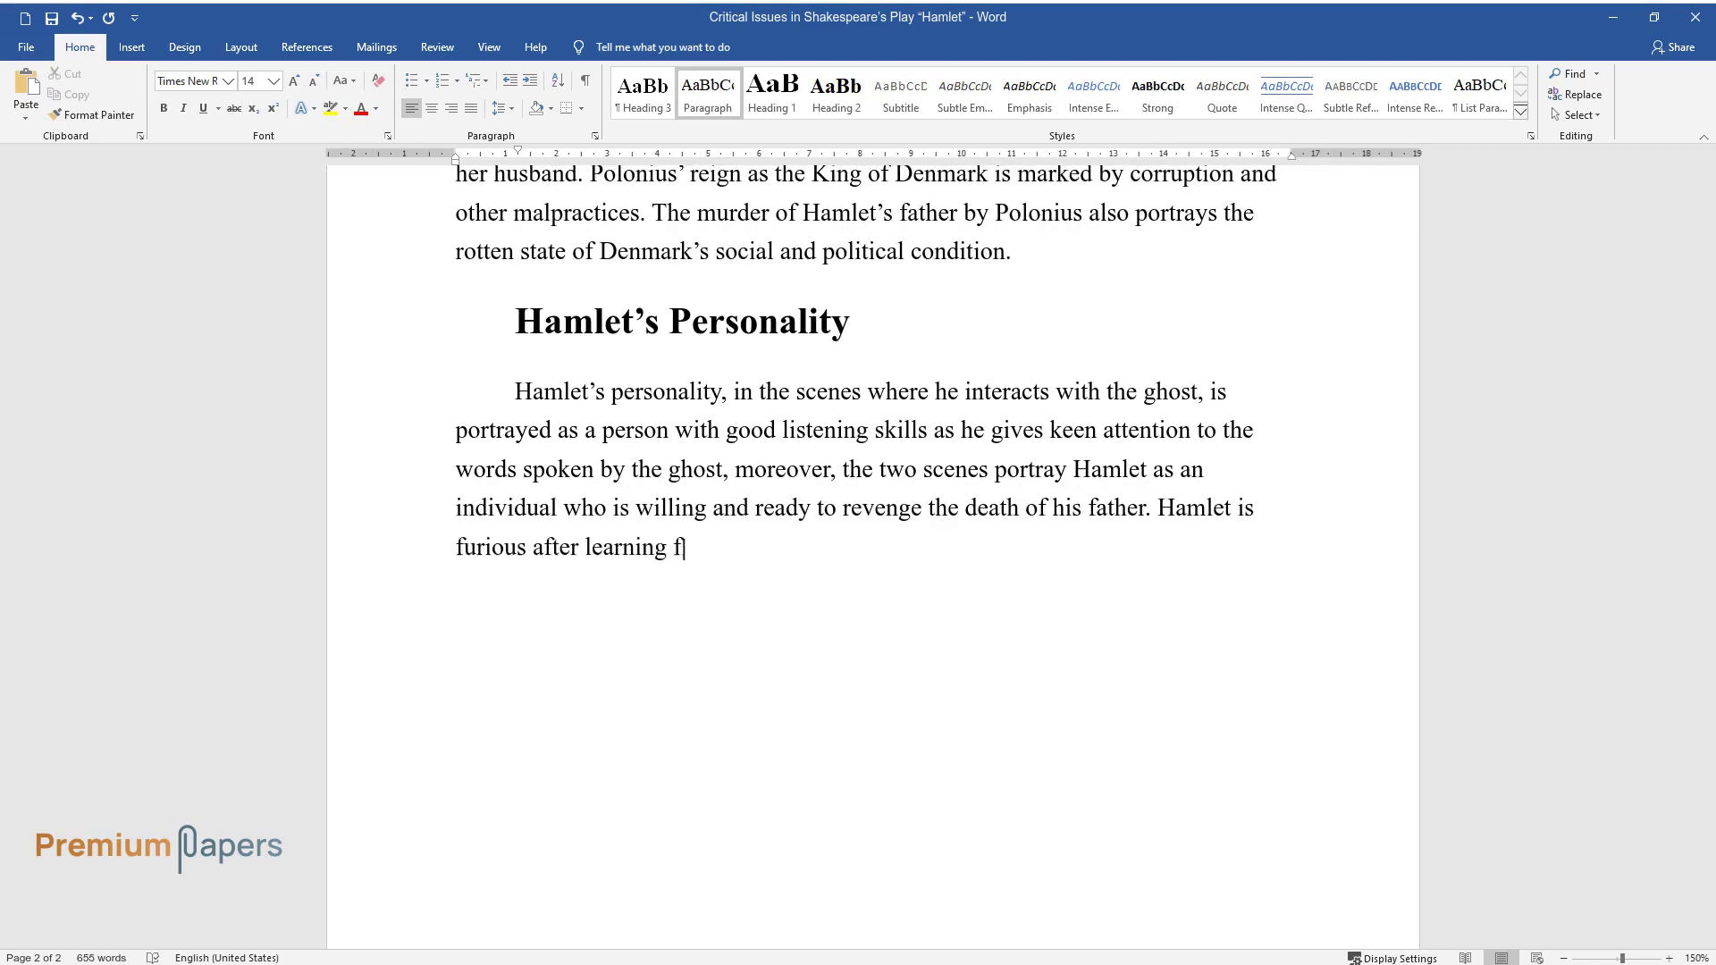
text(rom the ghost that his uncle, Polonius, killed his father.)
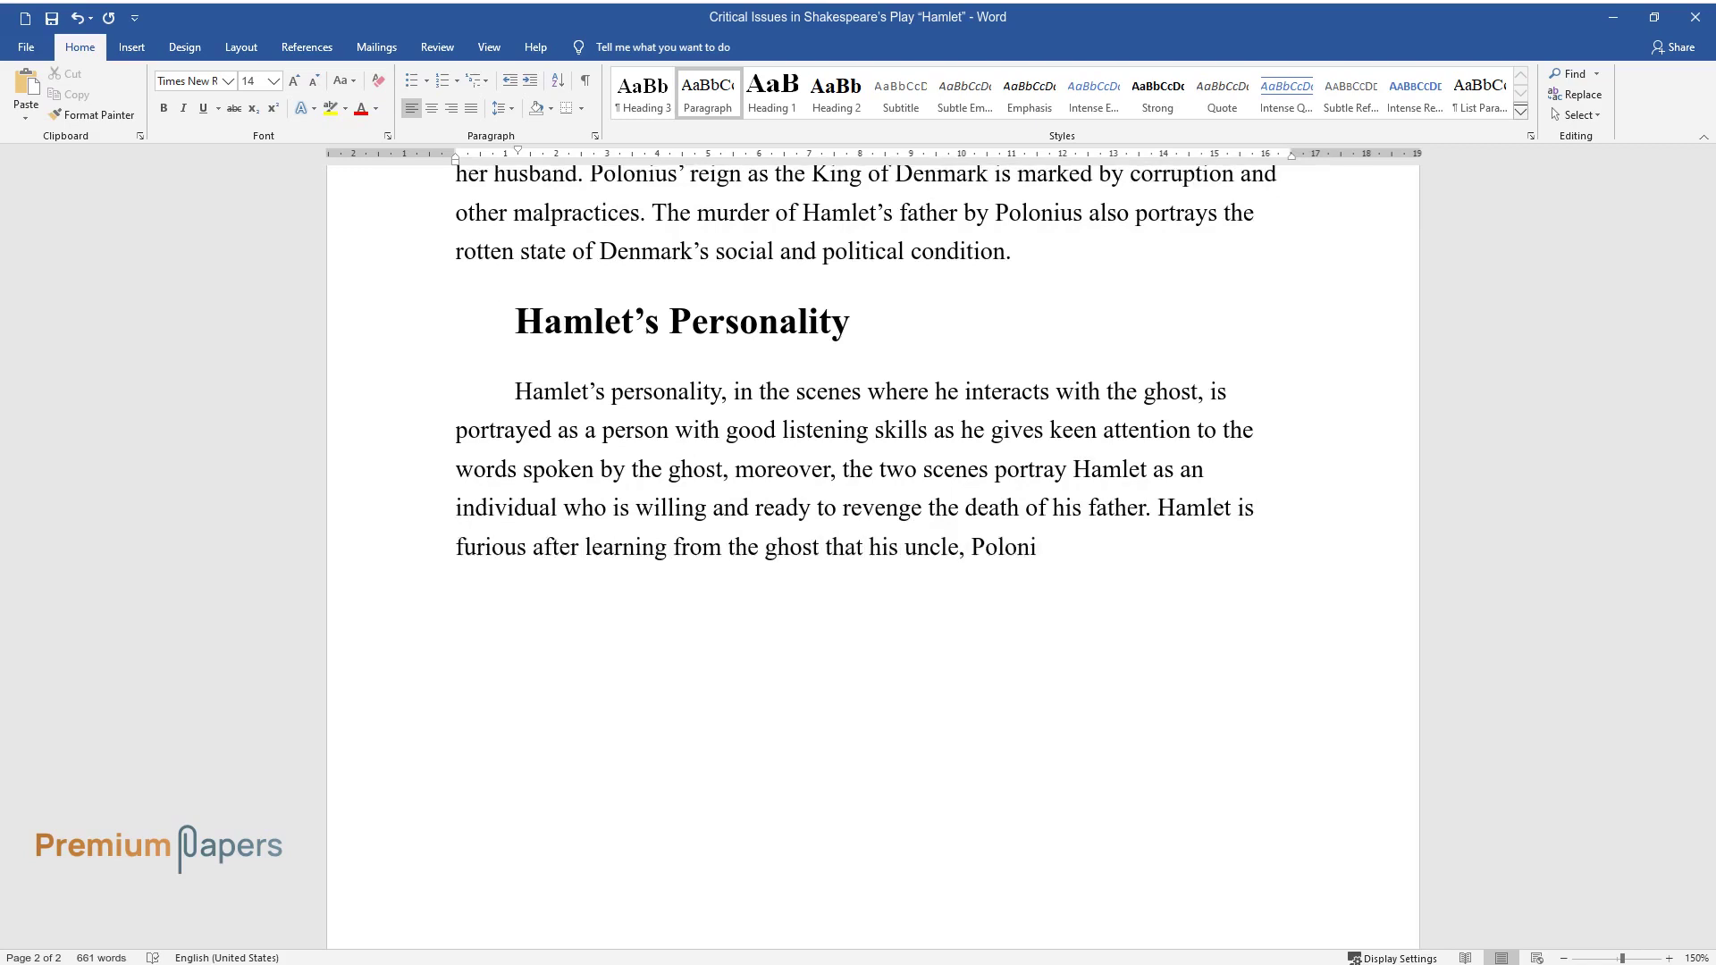
key(ctrl+Return)
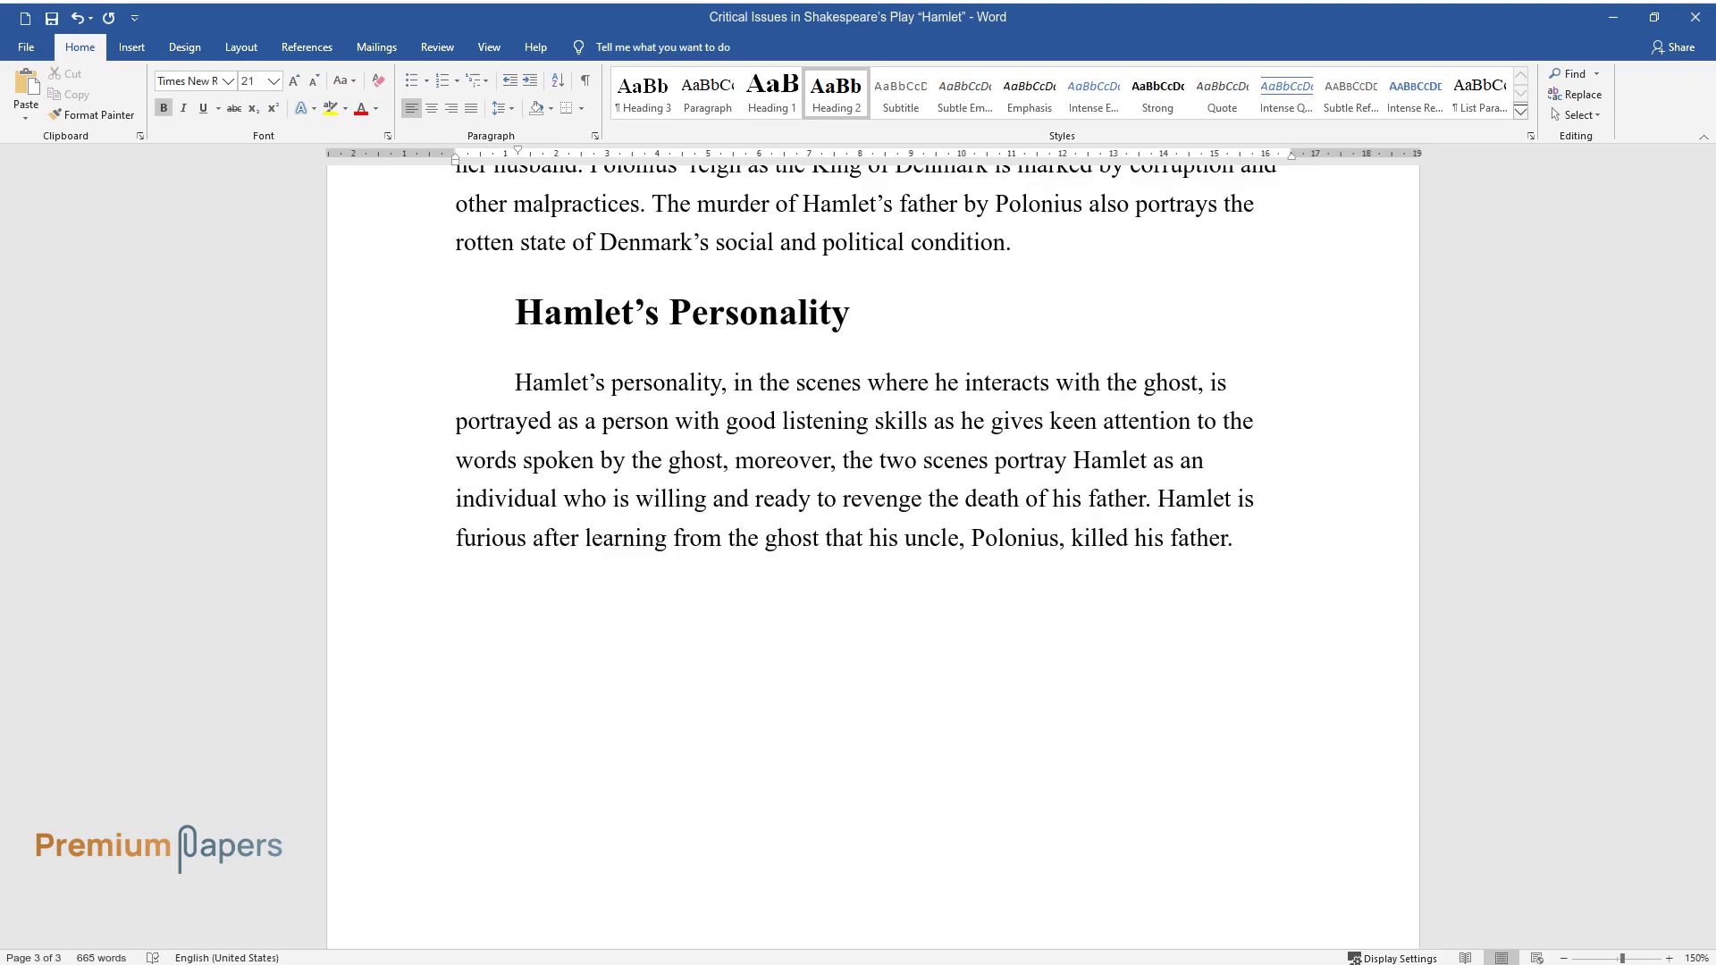
Add the 'Hamlet's Third Soliloquy' heading with a paragraph on Hamlet's resolution to act on his problems
text(Hamlet's Third Soli)
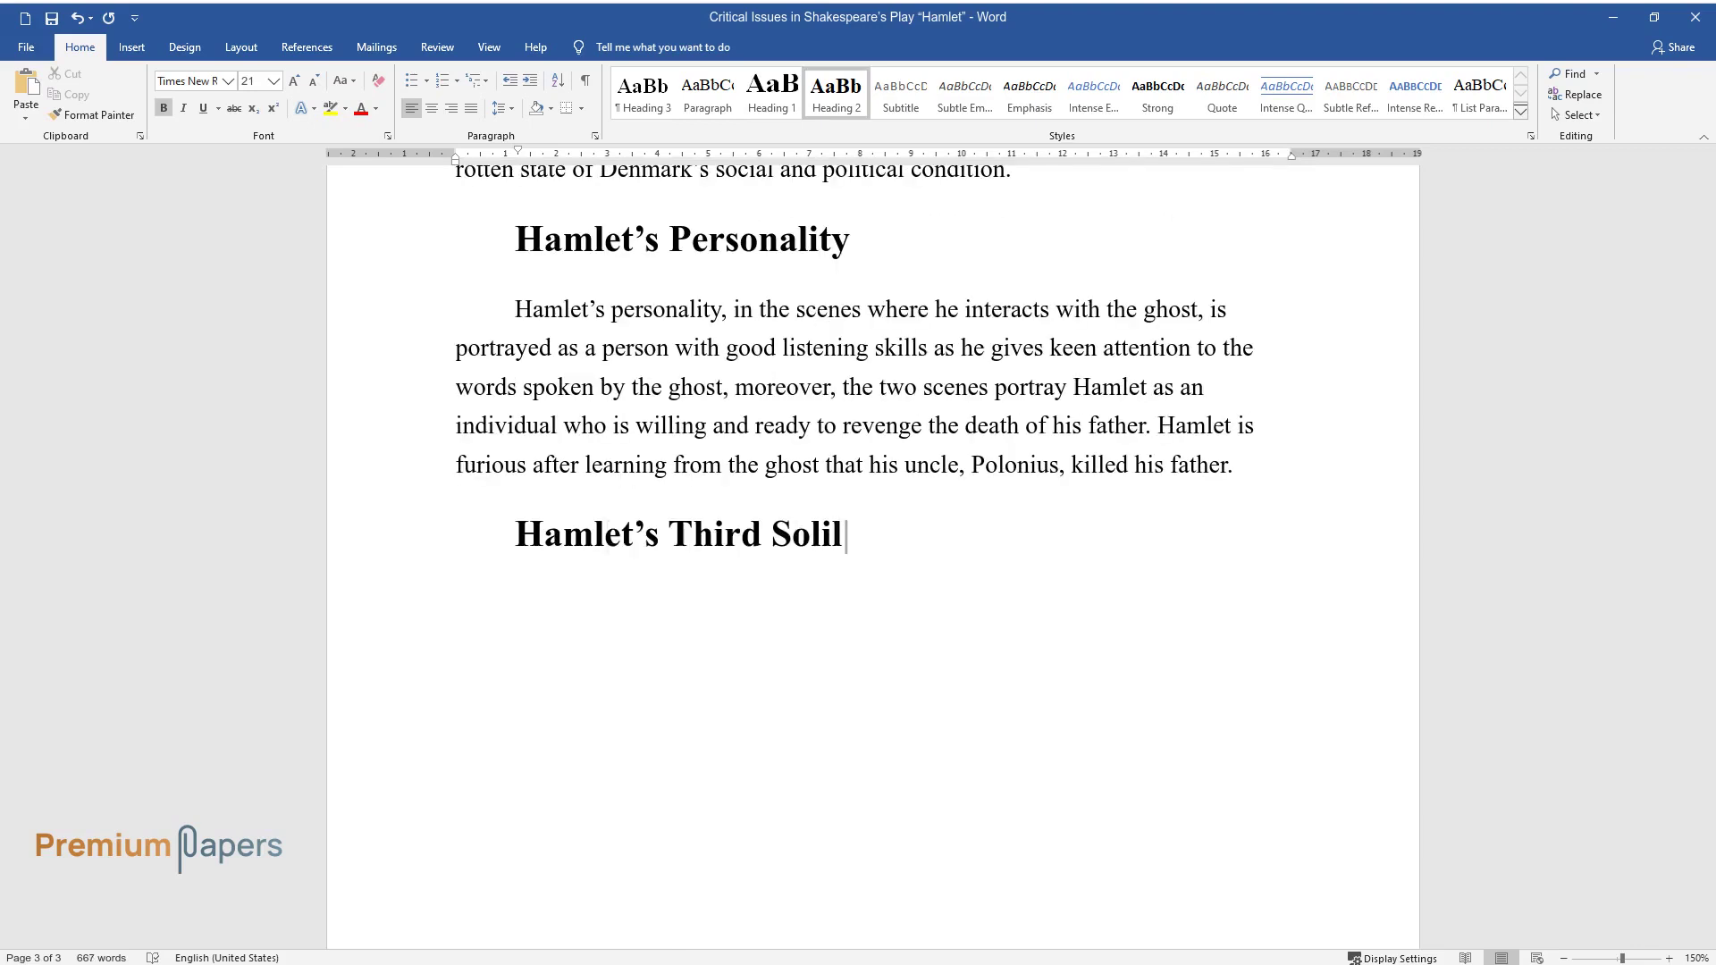
text(loquy)
key(Return)
text(The third soliloquy reveals Hamlet’s res)
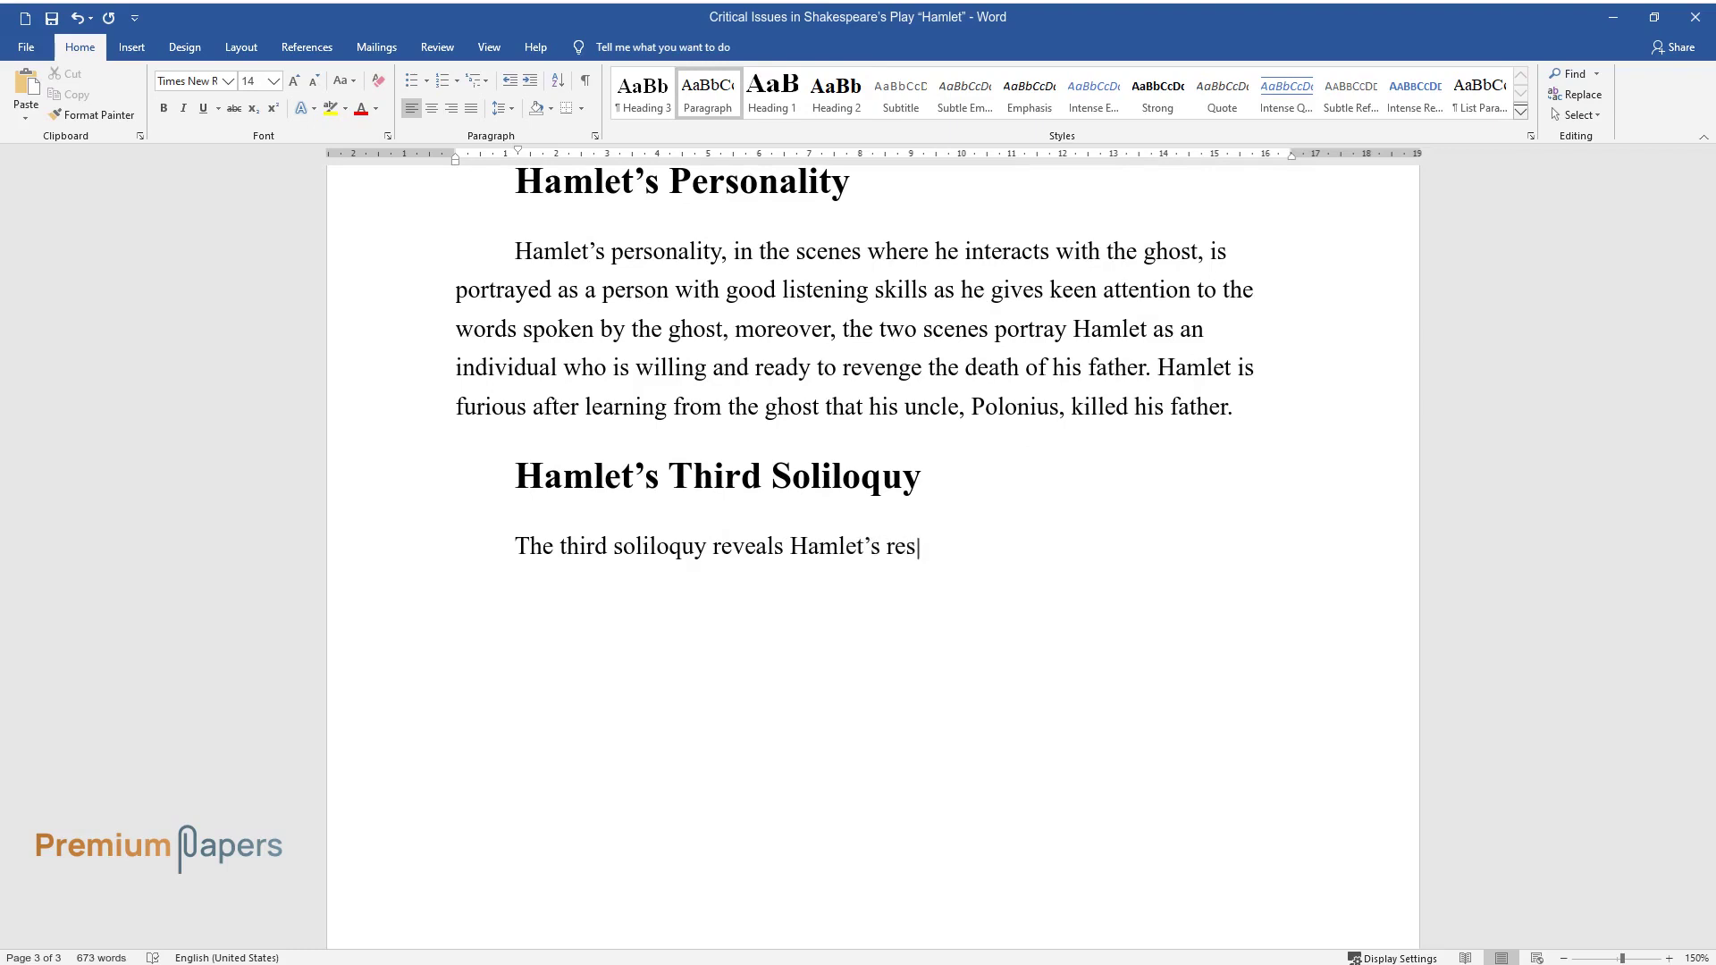
text(olution to act on the problems tha)
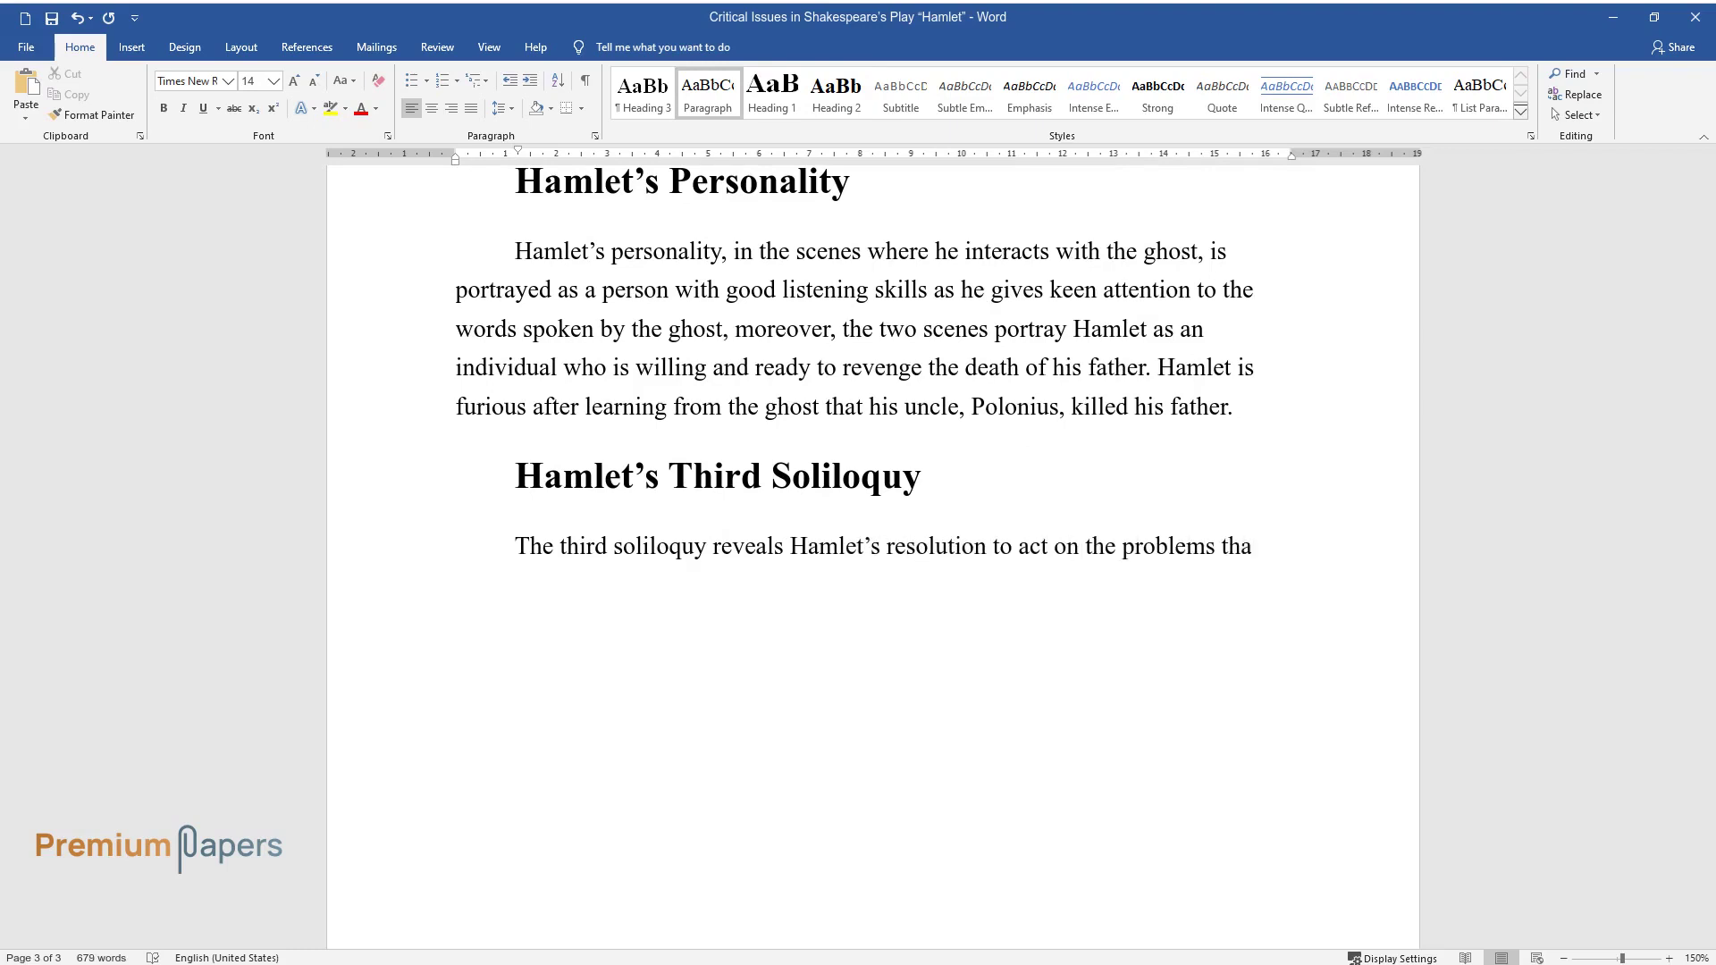
text(t affect him. As indicated by Haml)
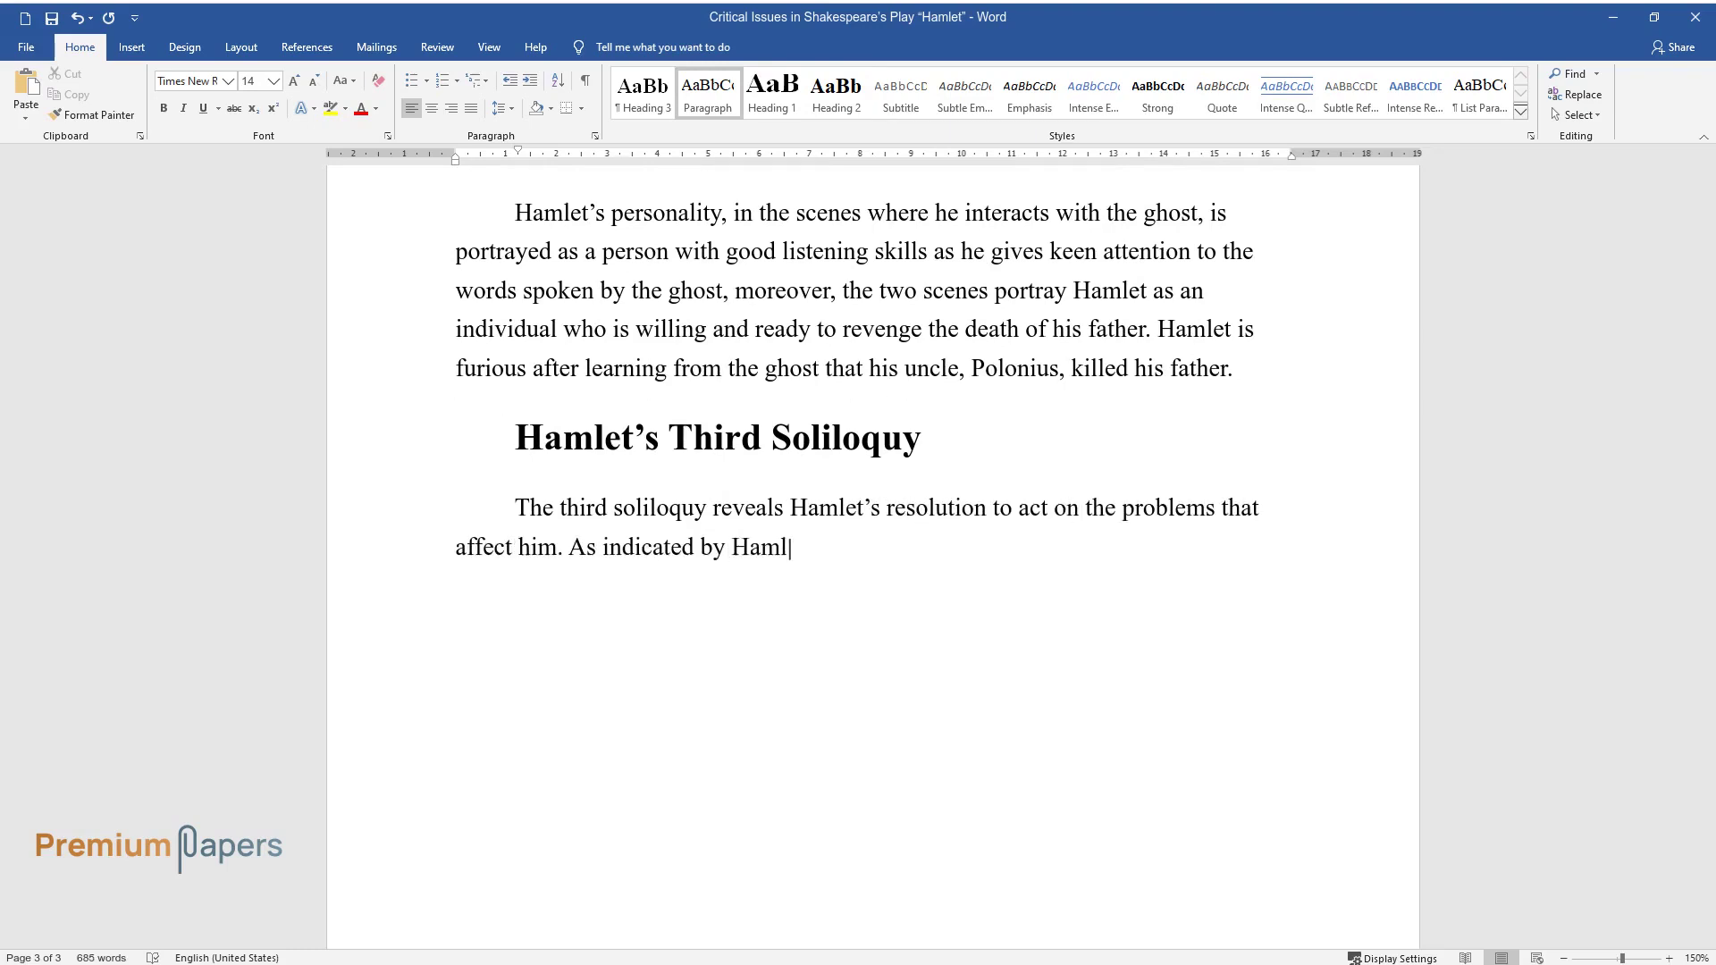
text(et, it is better to find solutions)
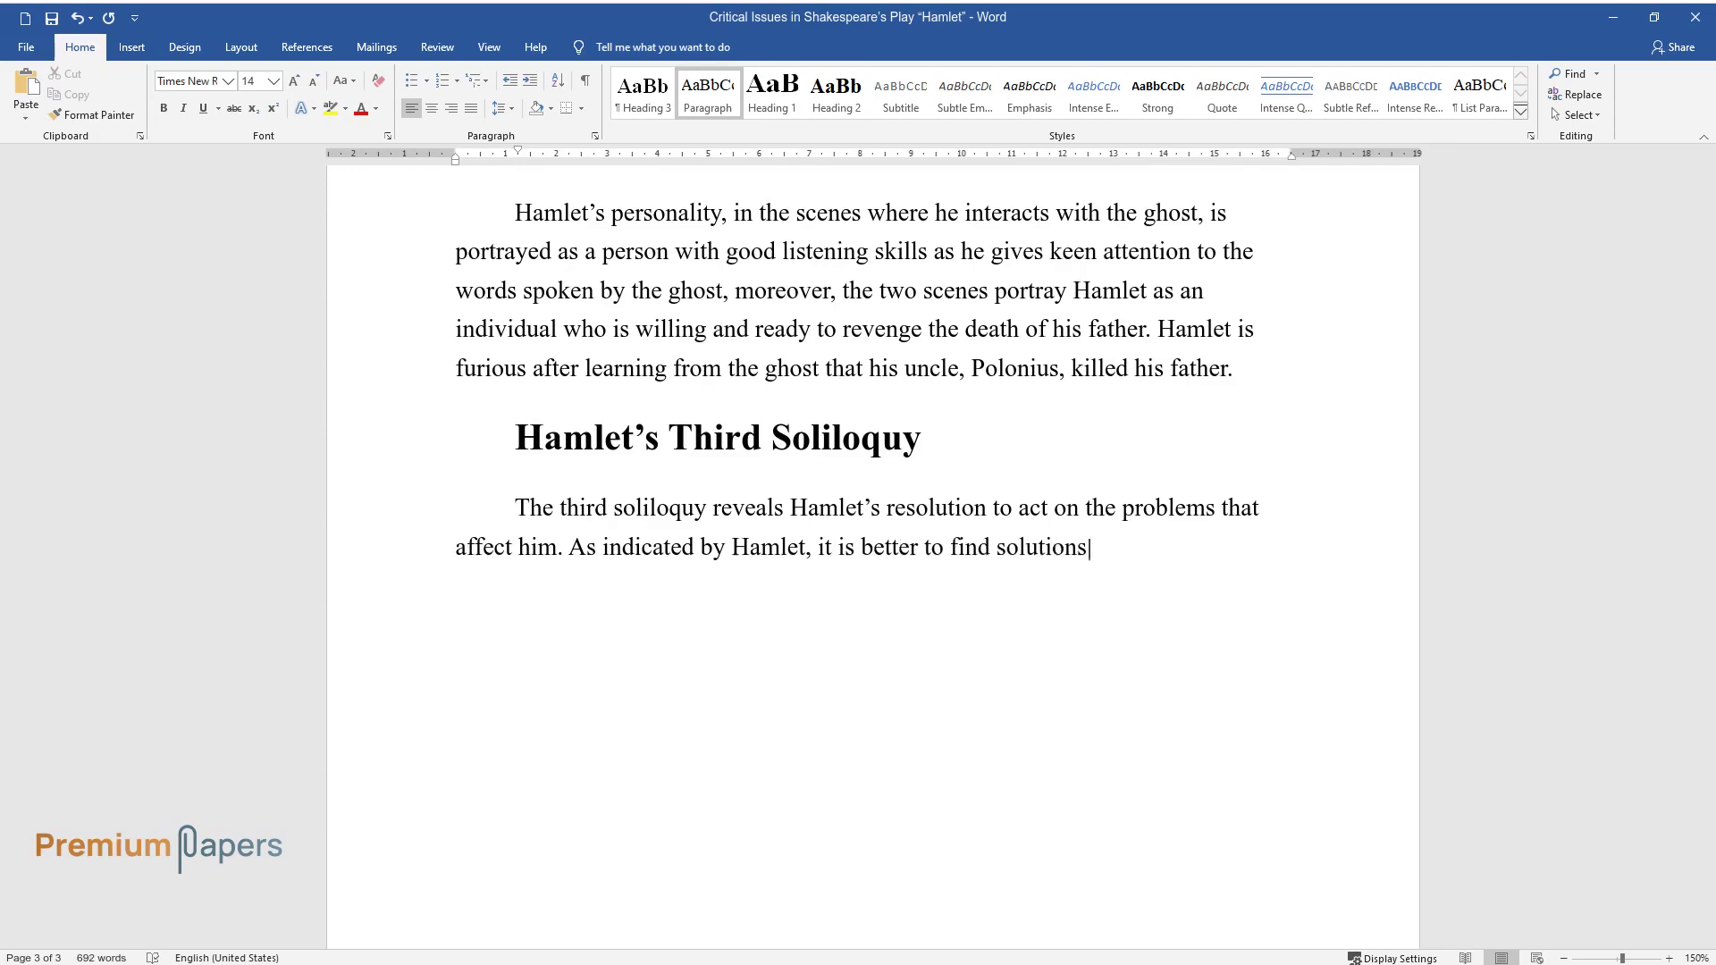
text( to problems rather than do nothing. Hamlet, therefore, advises the)
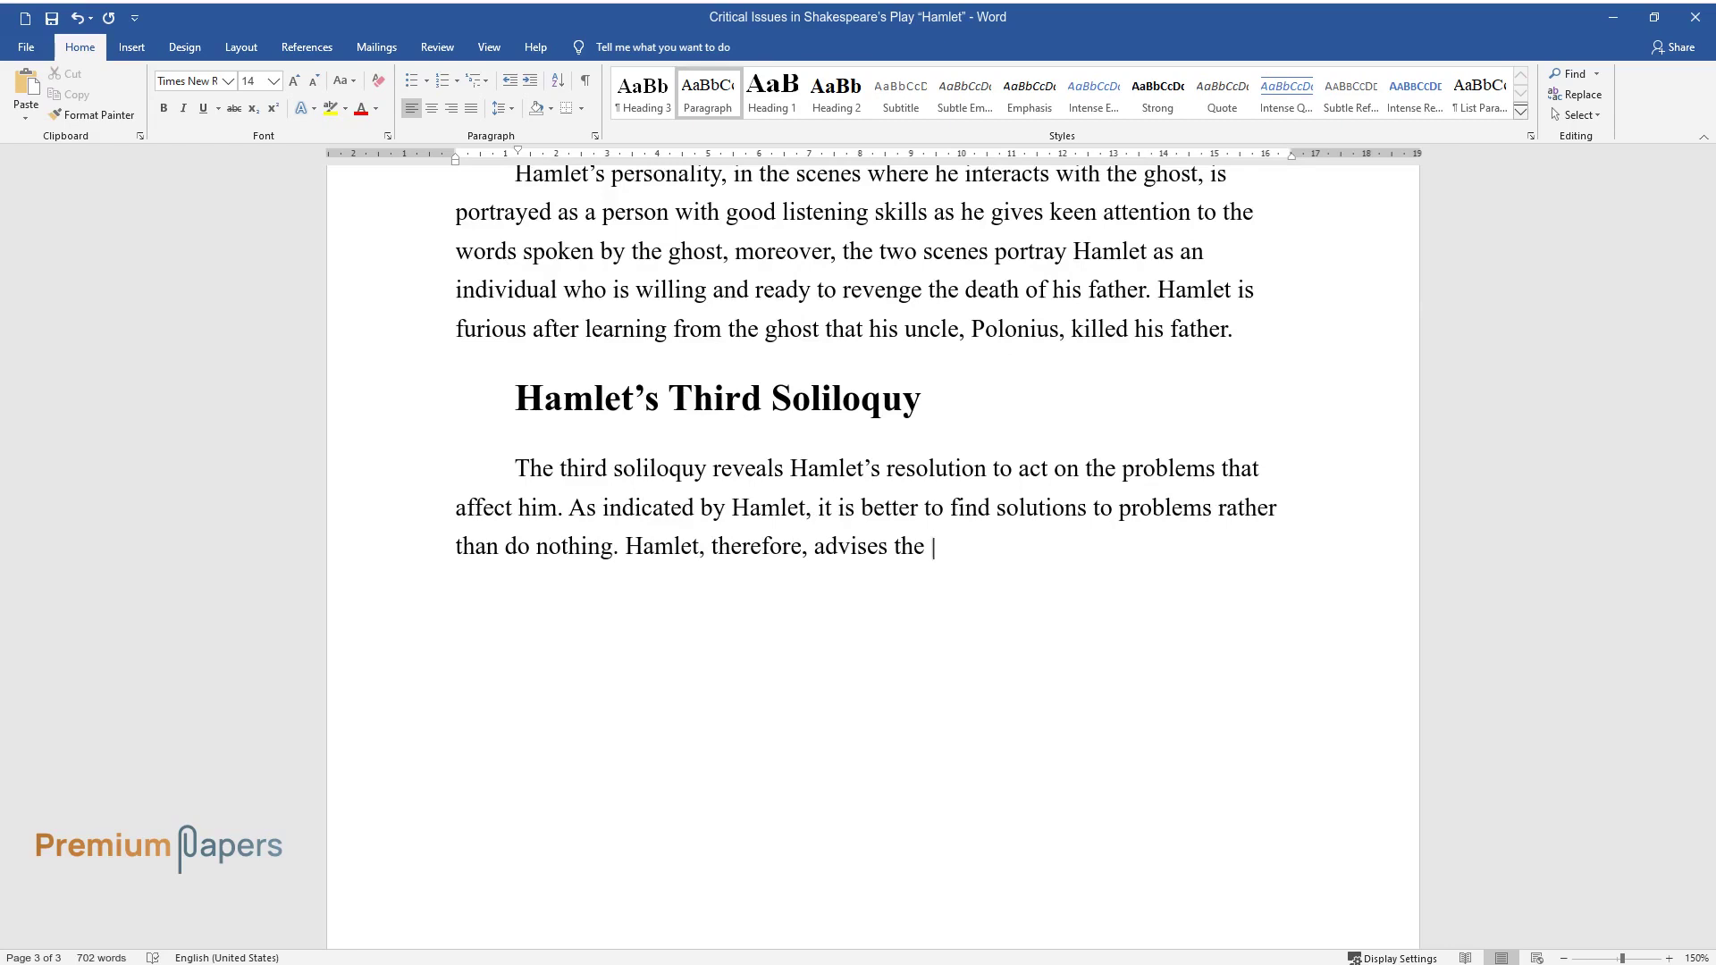
text( audience to act whenever they face)
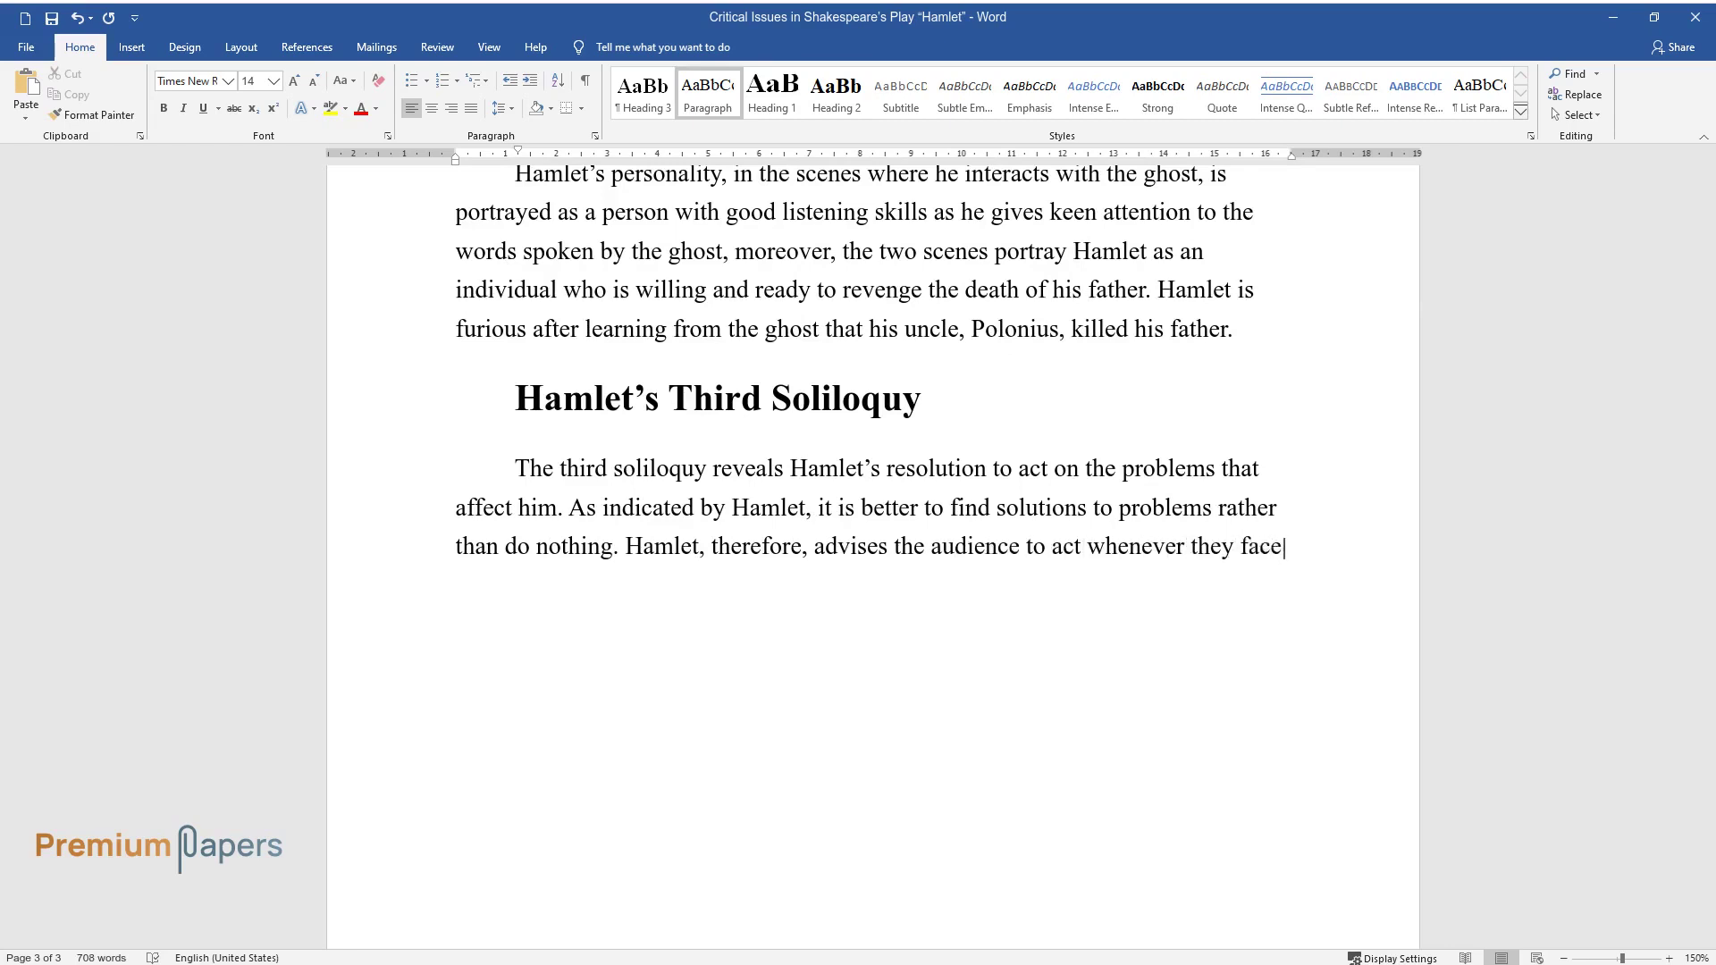
text( problems in life. The soliloquy i)
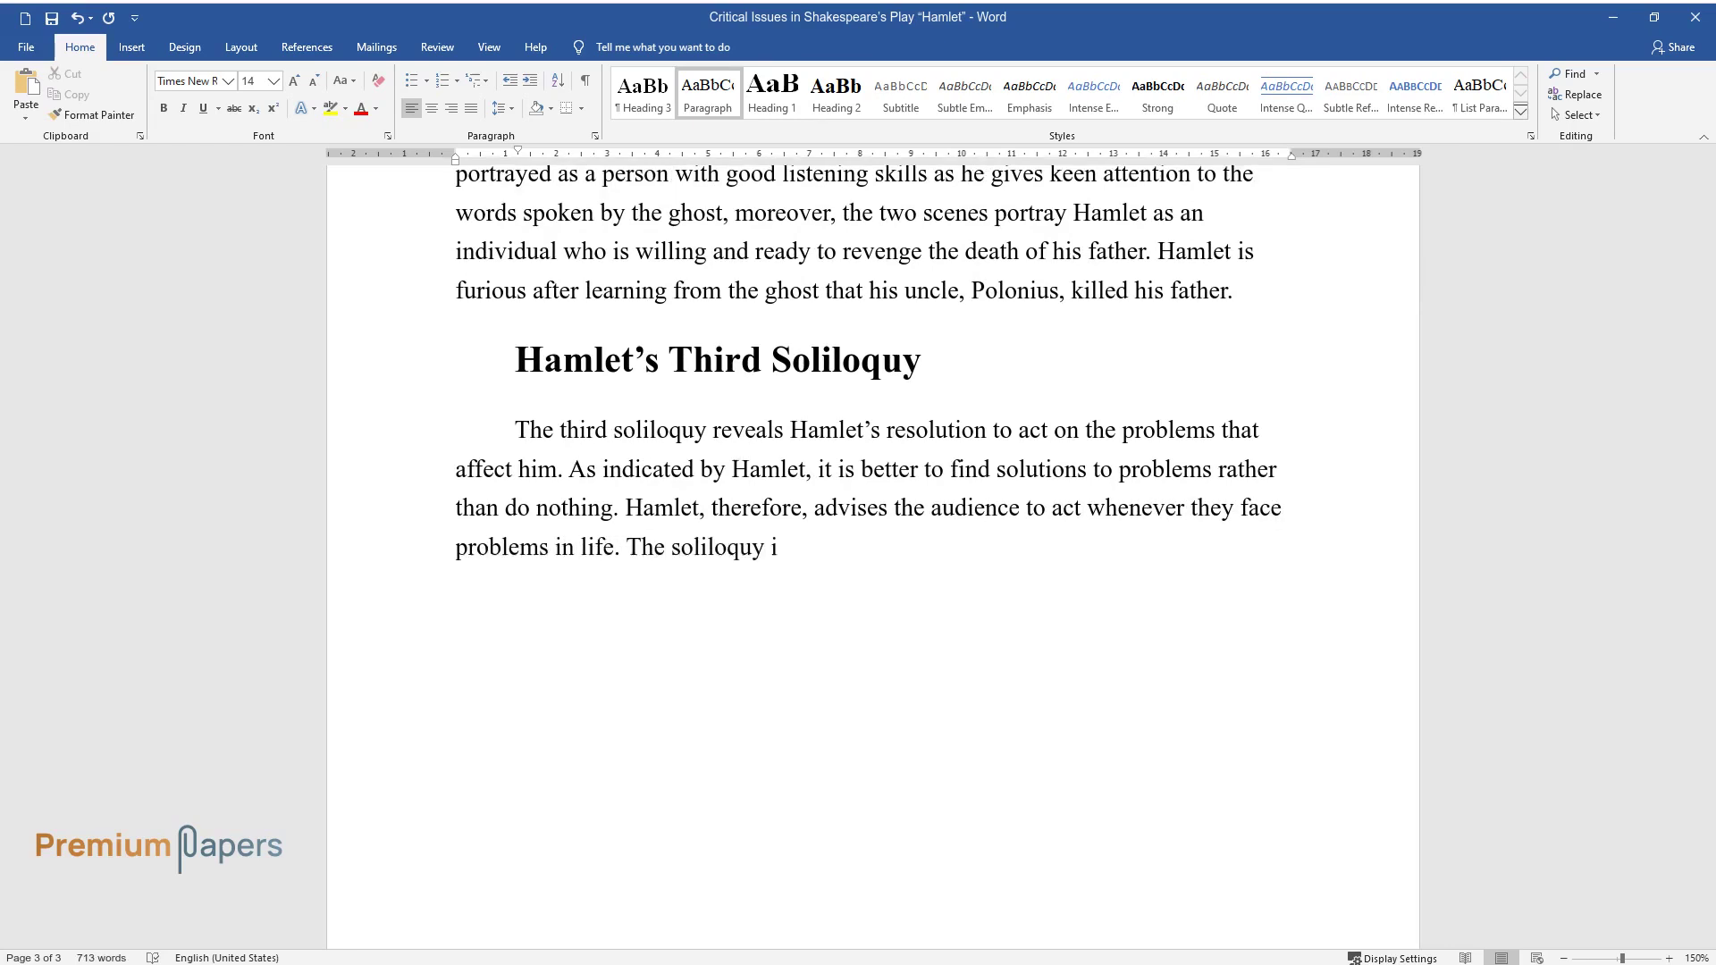
text(s advice that Hamlet gives to the )
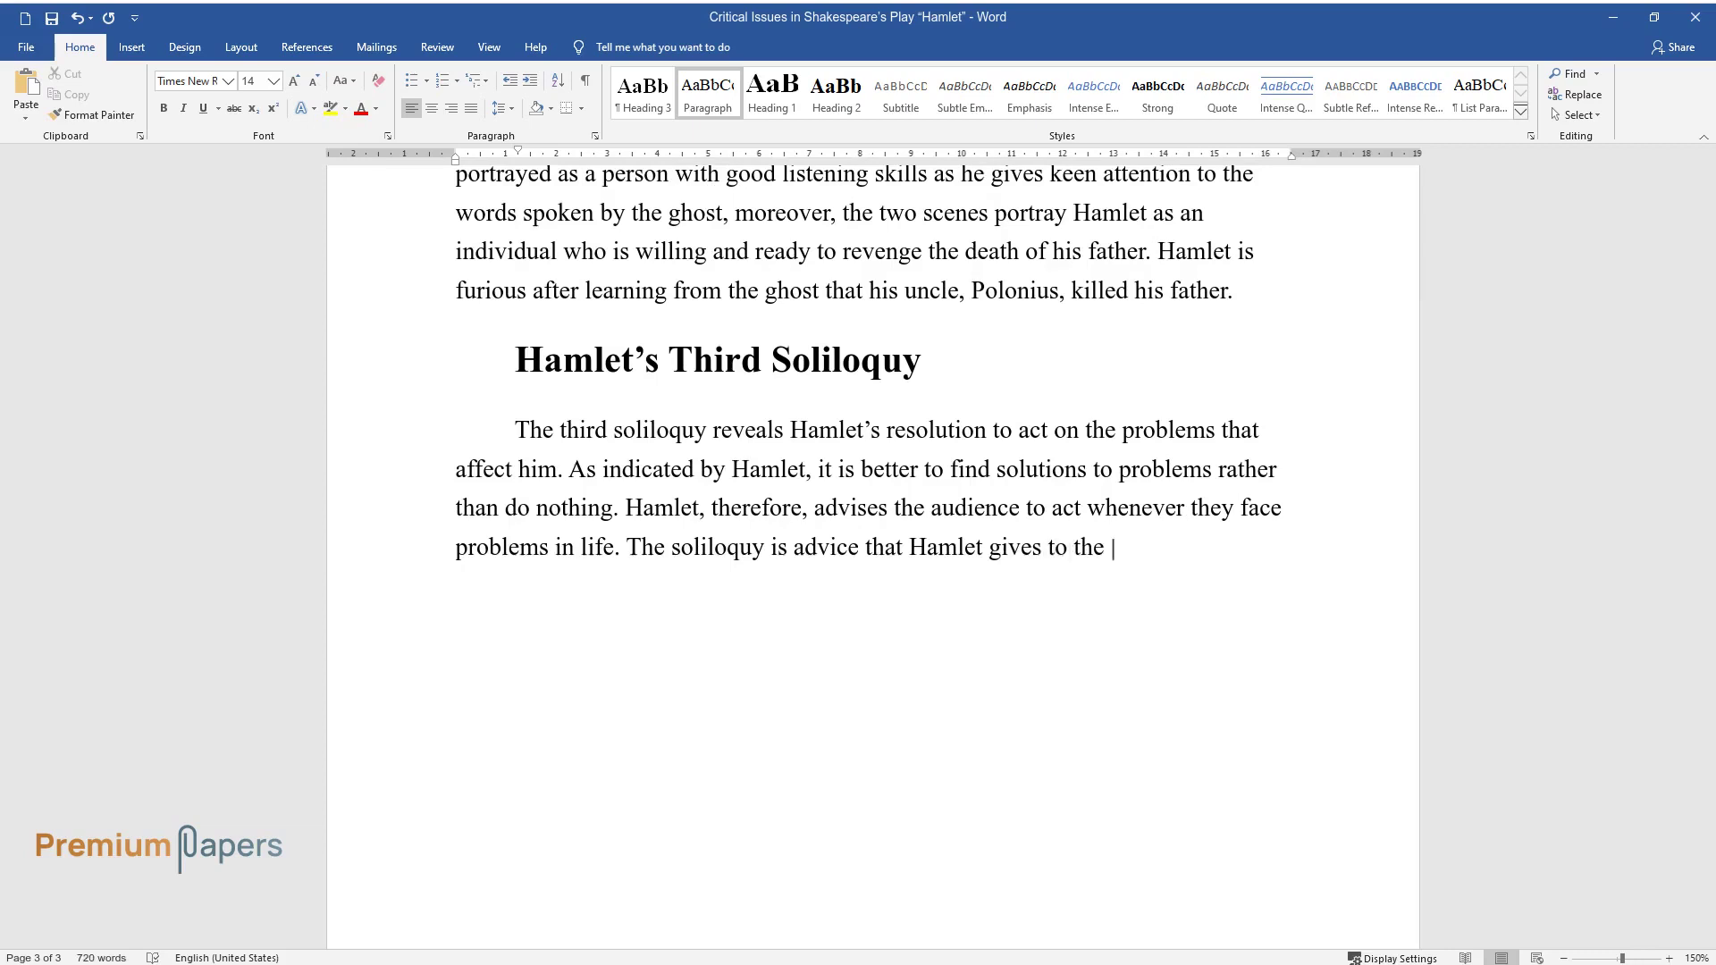
text(audience on how to solve different)
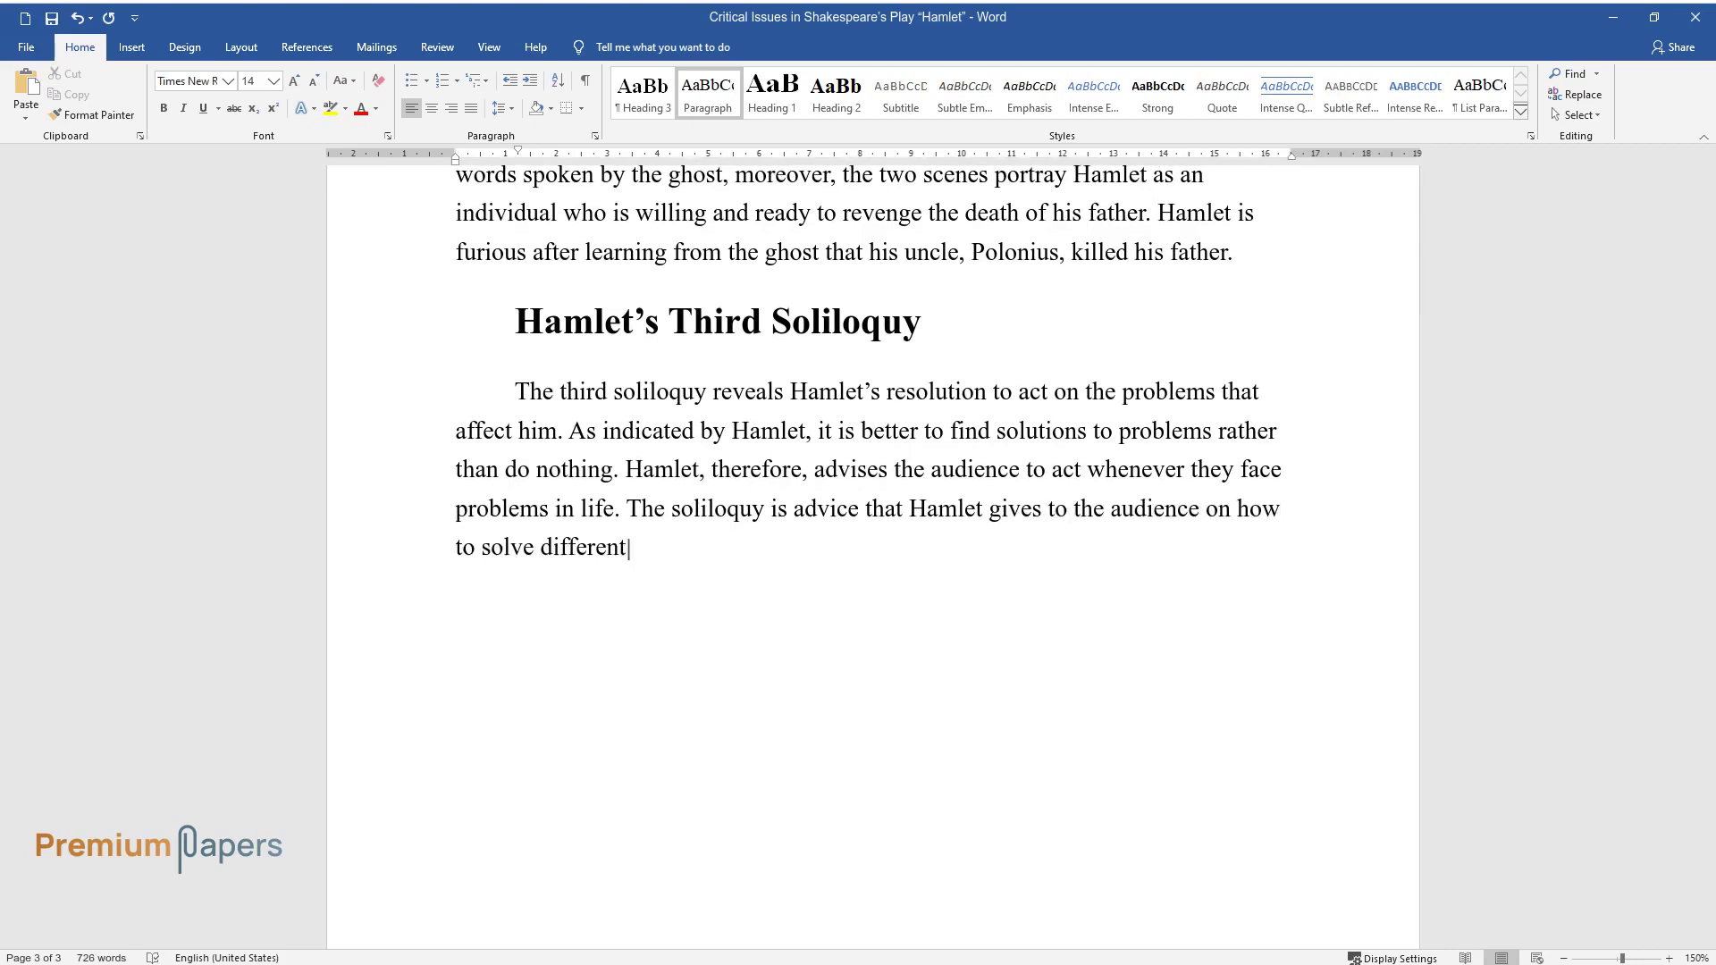
text( problems in life.)
key(Return)
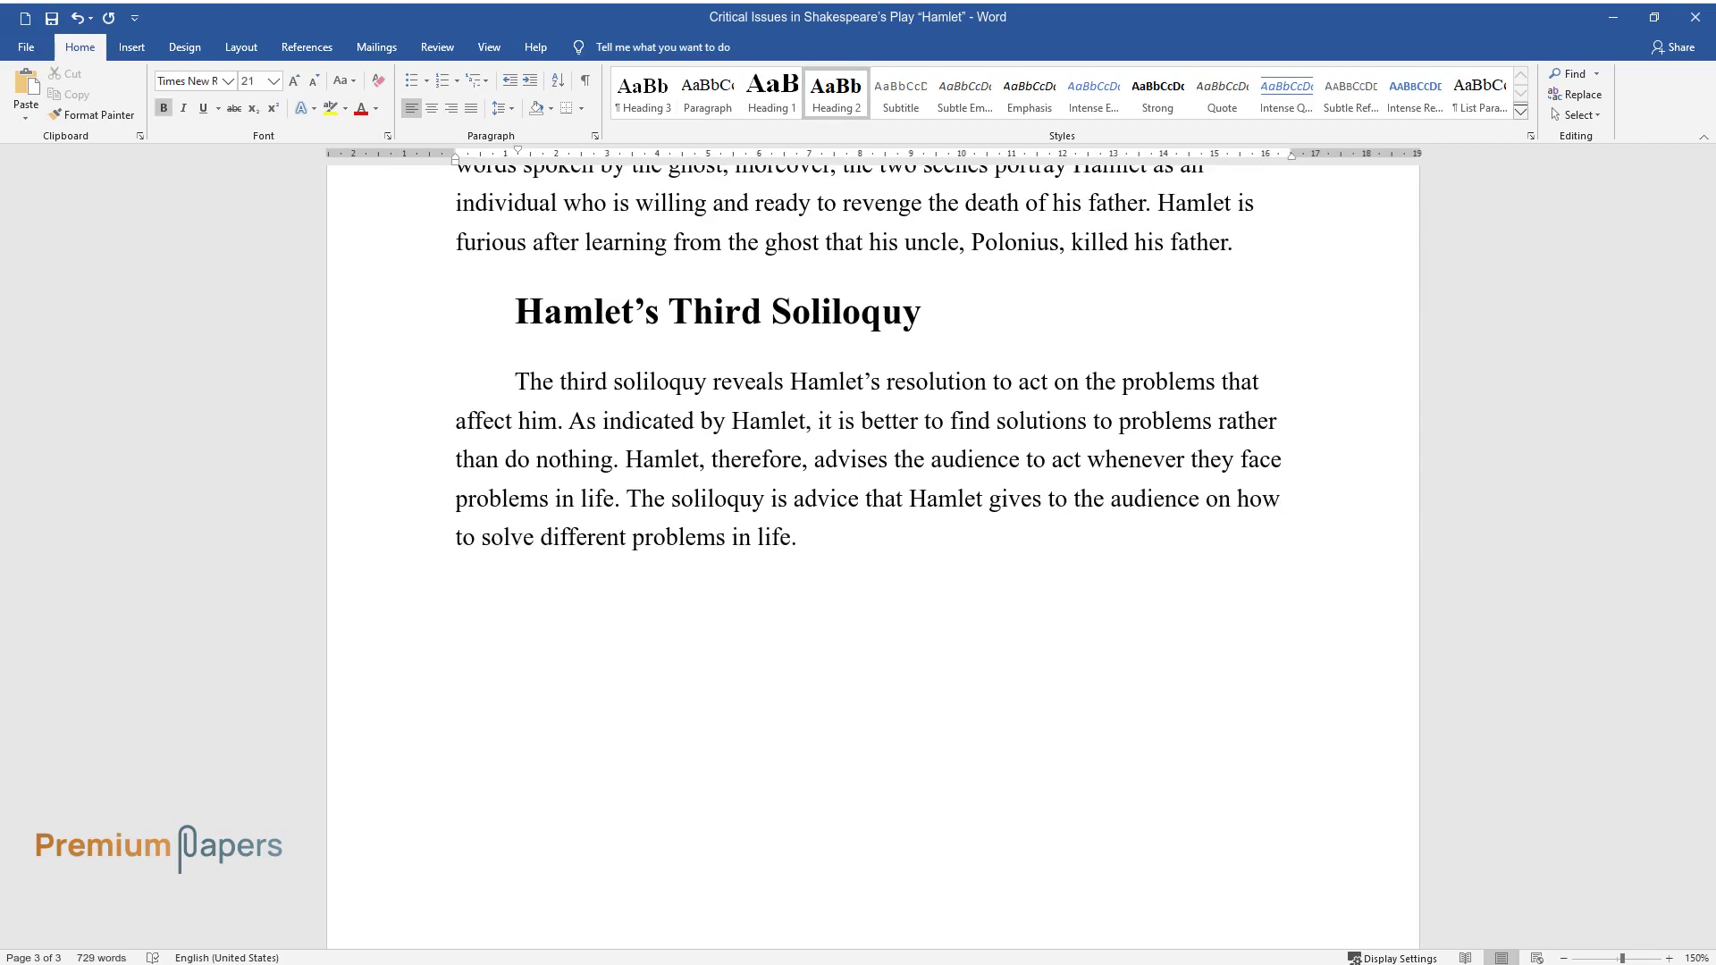
Type the heading 'Hamlet's Last Speech on Death' and its paragraph on death as transition and fear, then start a new Heading 2 line
text(Hamlet's Last Speech on)
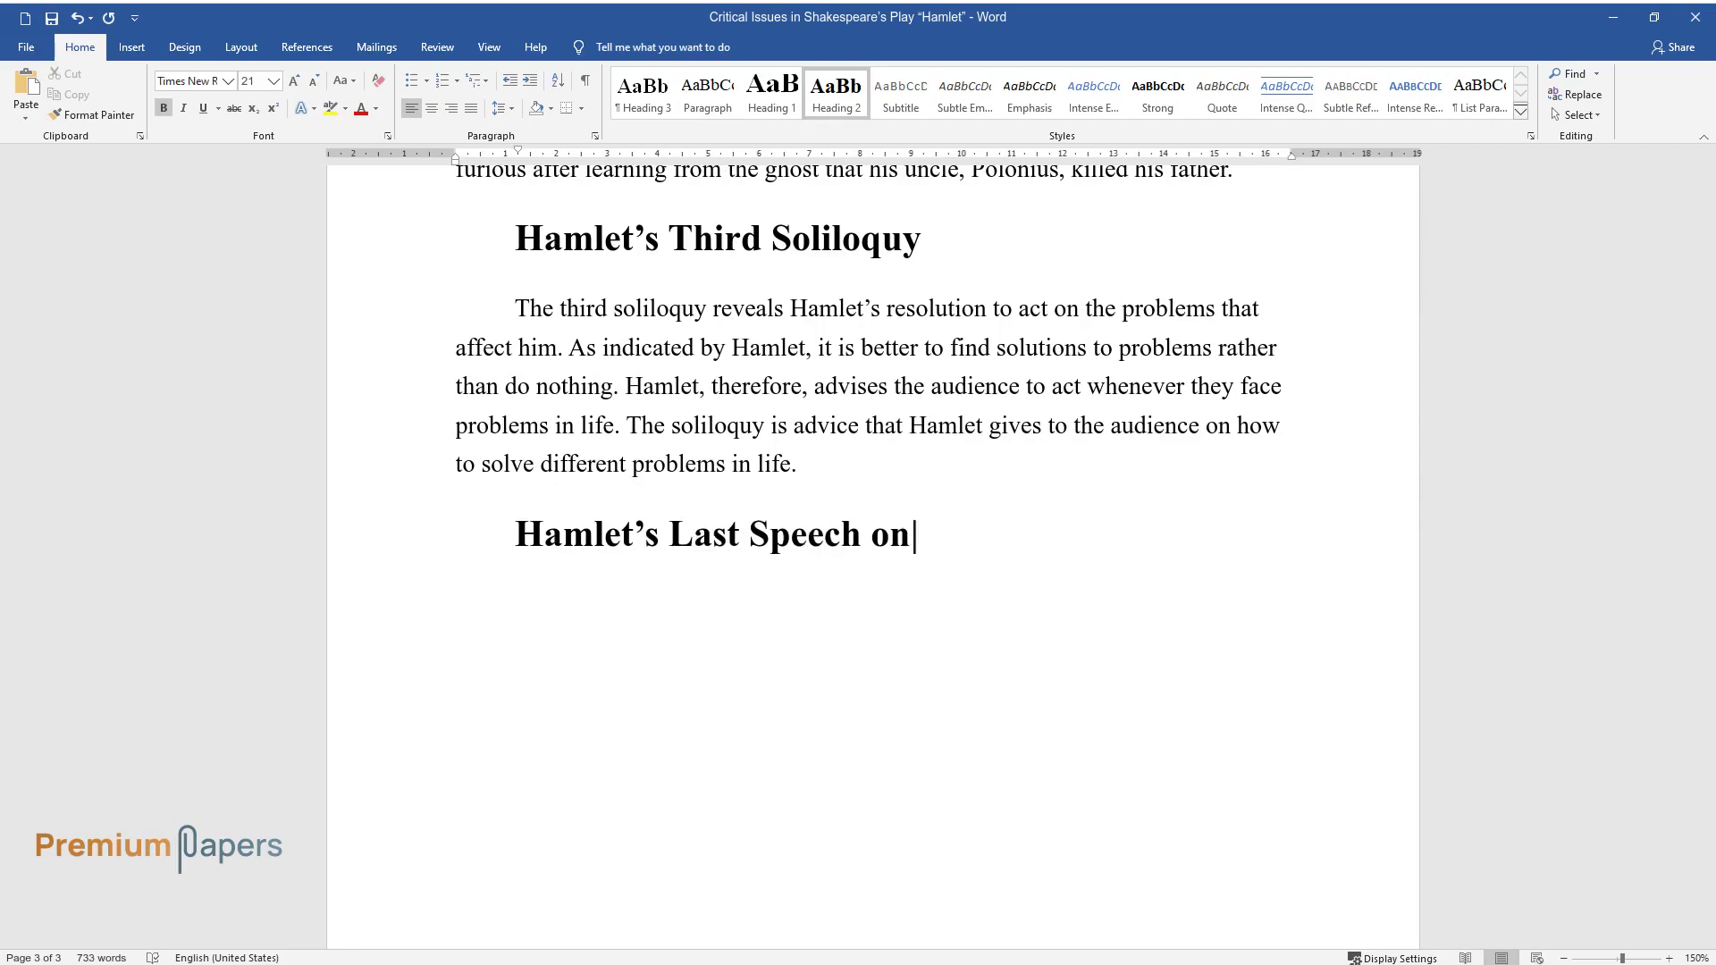
text( Death)
key(Return)
text(Hamlet's last speech on death is use)
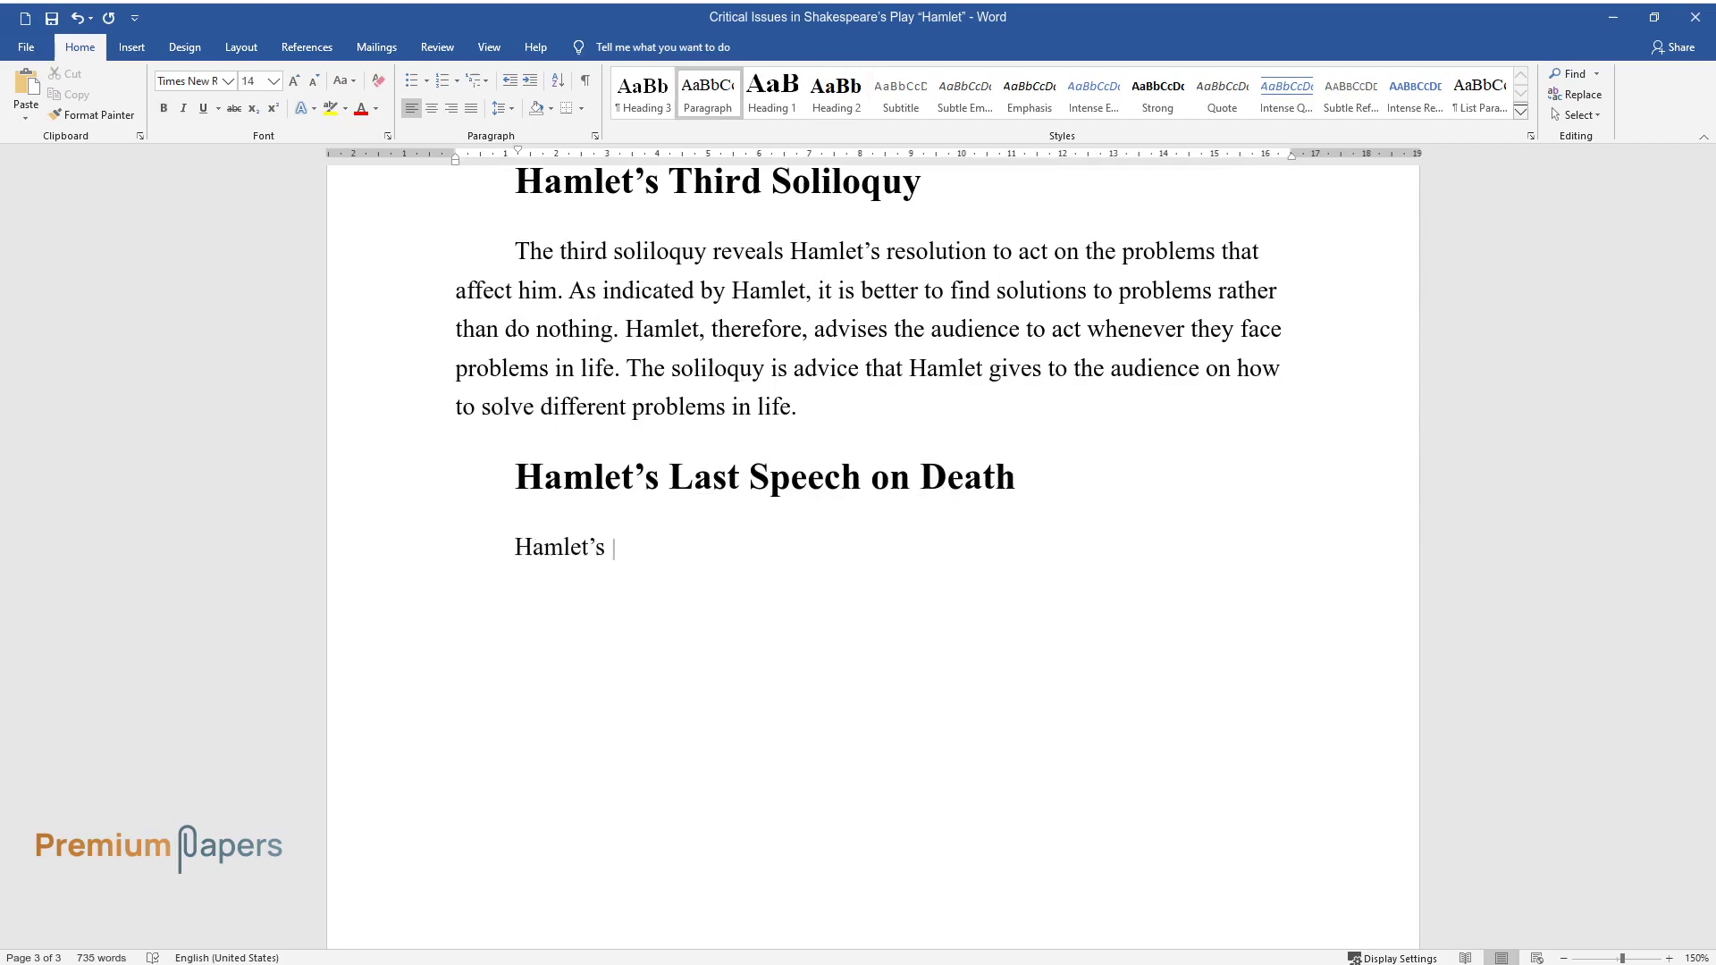
text(d by Shak)
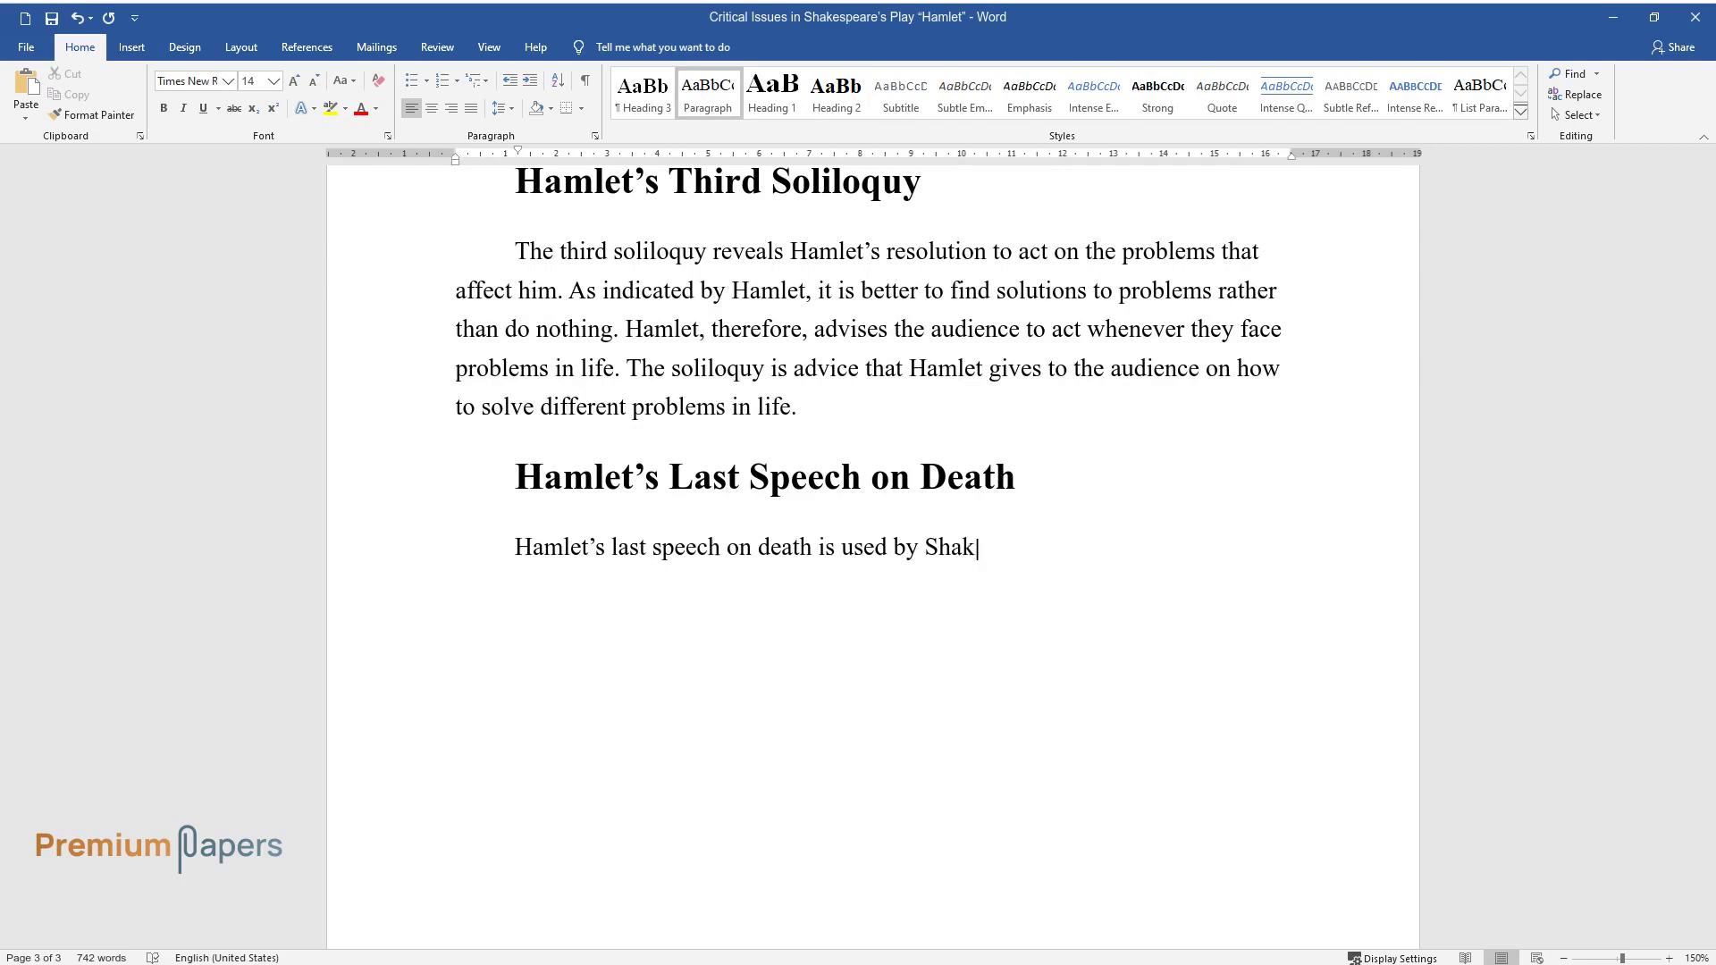
text(espeare to create an element of tra)
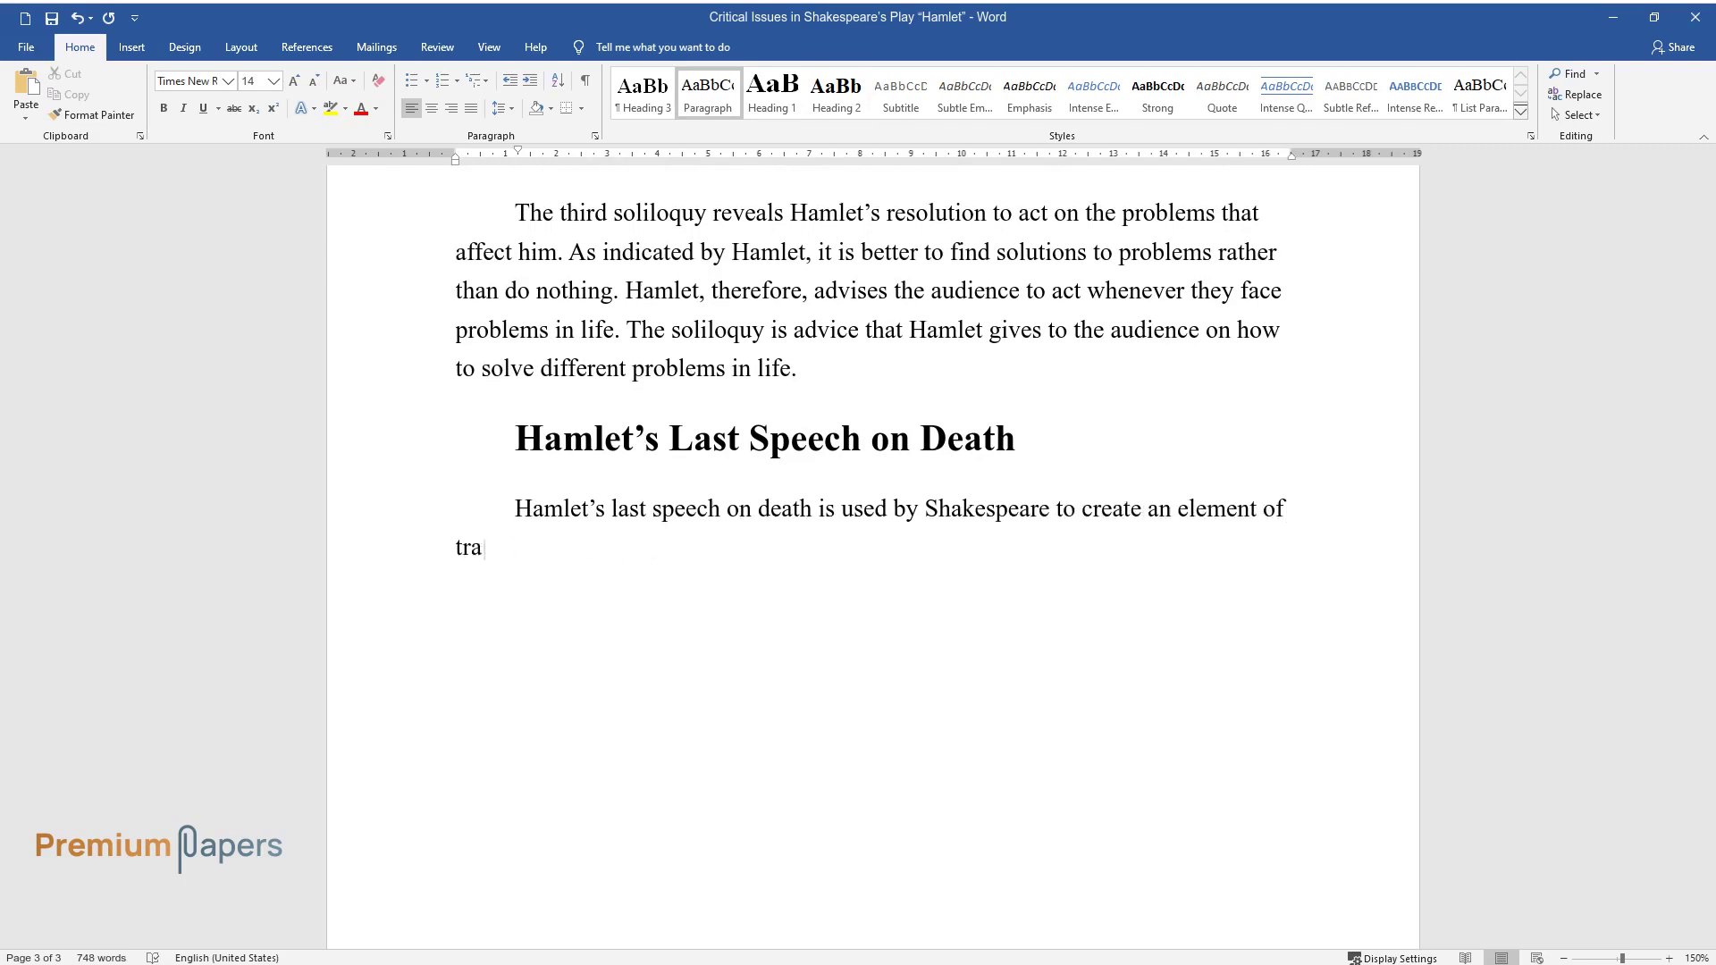
text(nsition. The speech reveals that in)
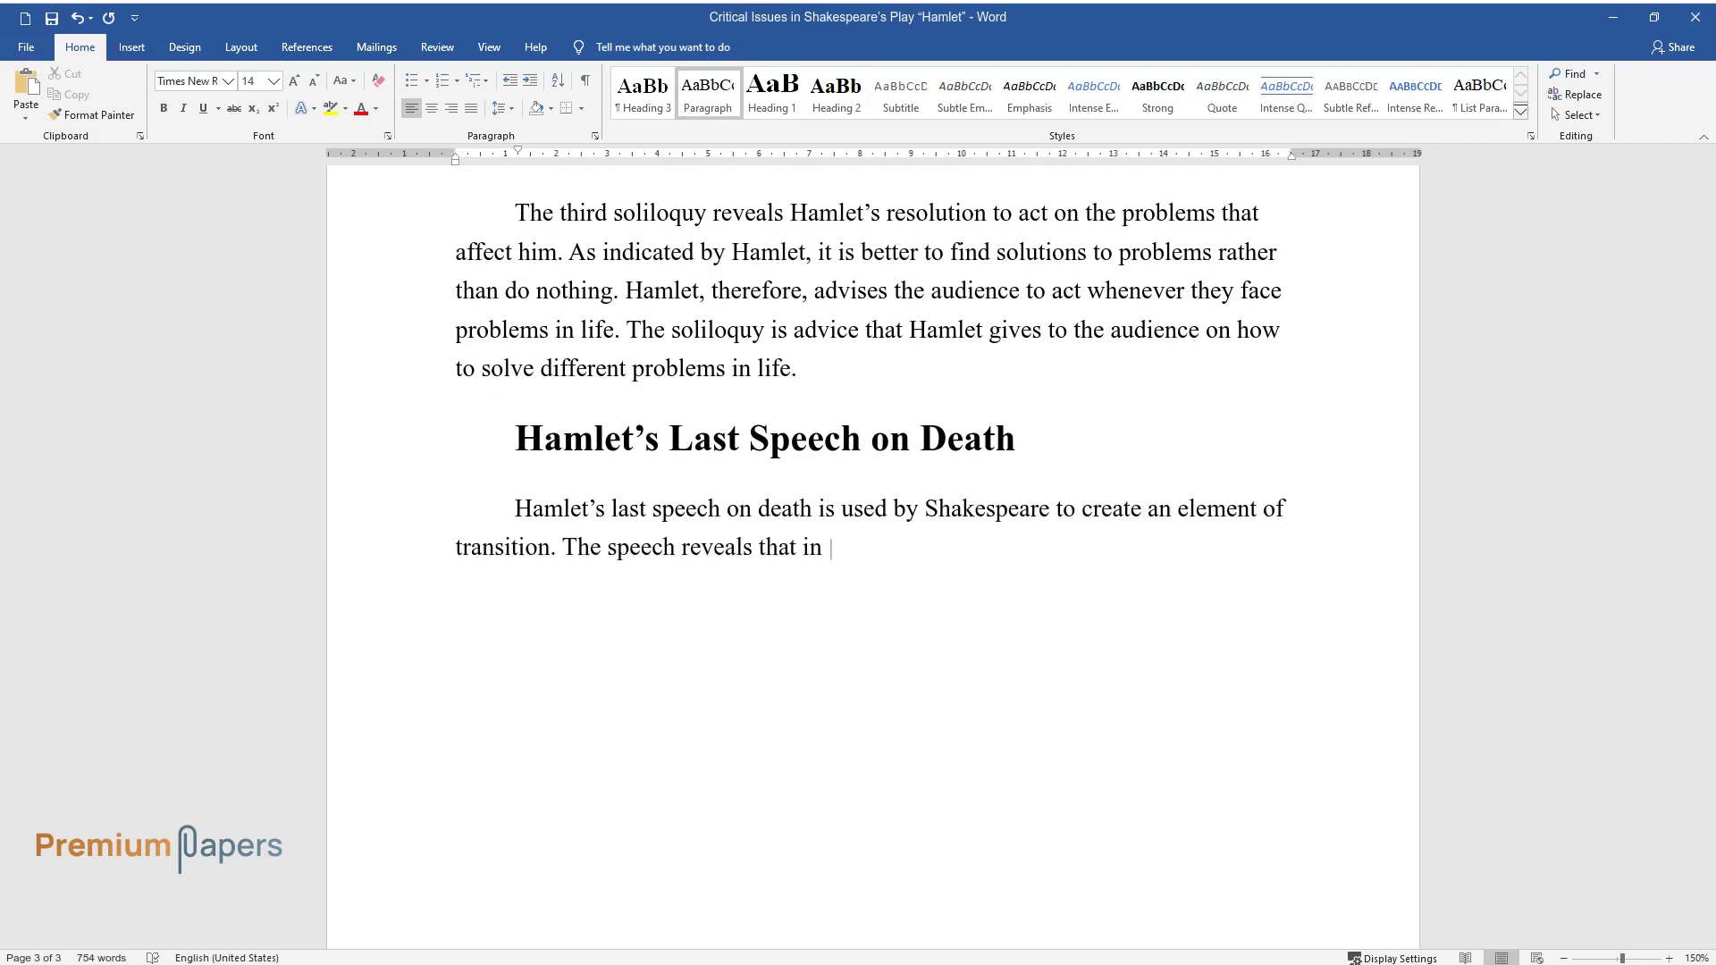
text( life the next stage in the transition is death, however, the issue of de)
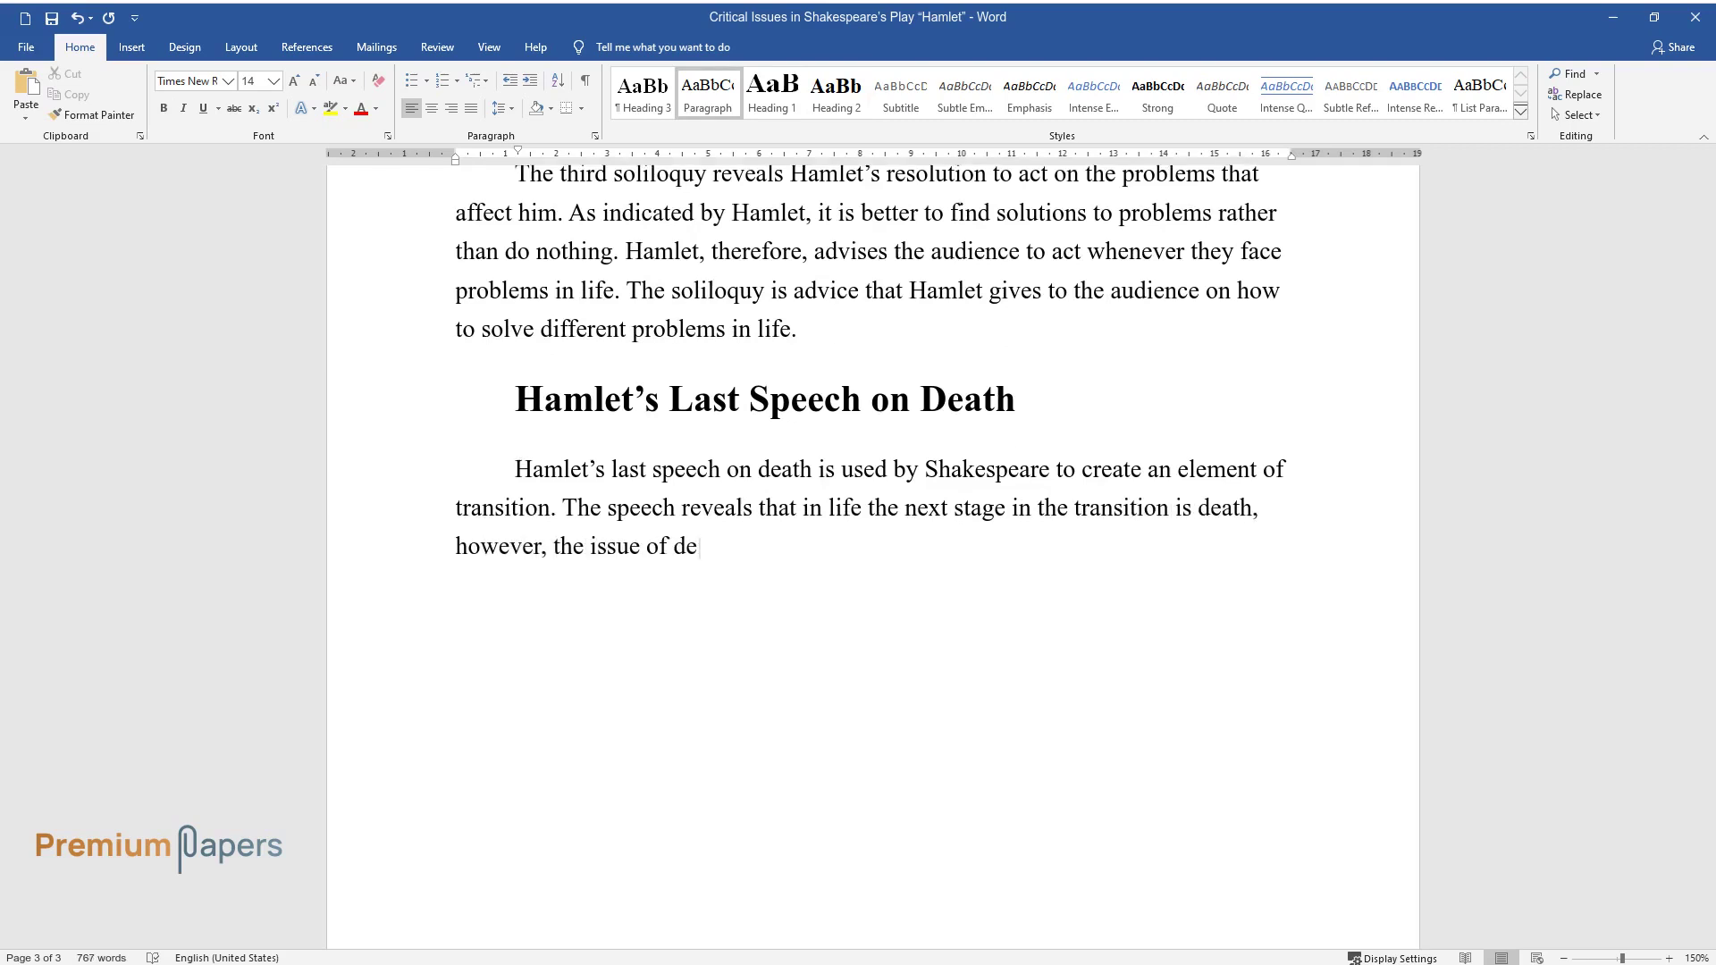
text(ath is feared by many people in the)
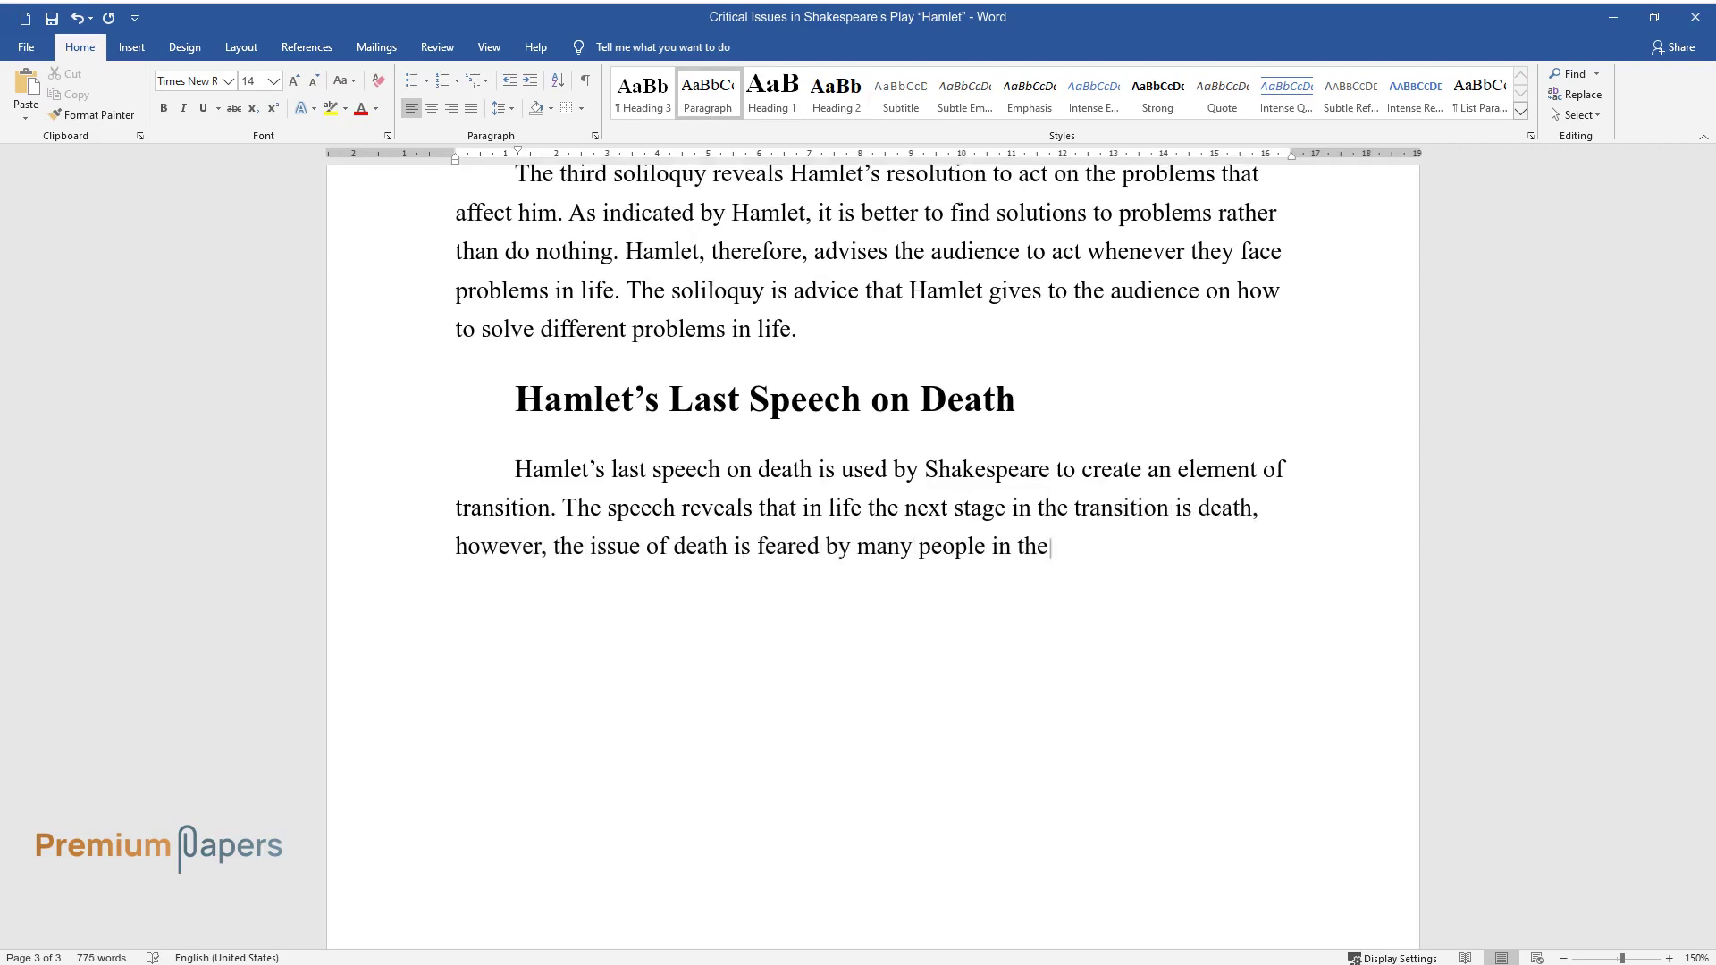
text( society a)
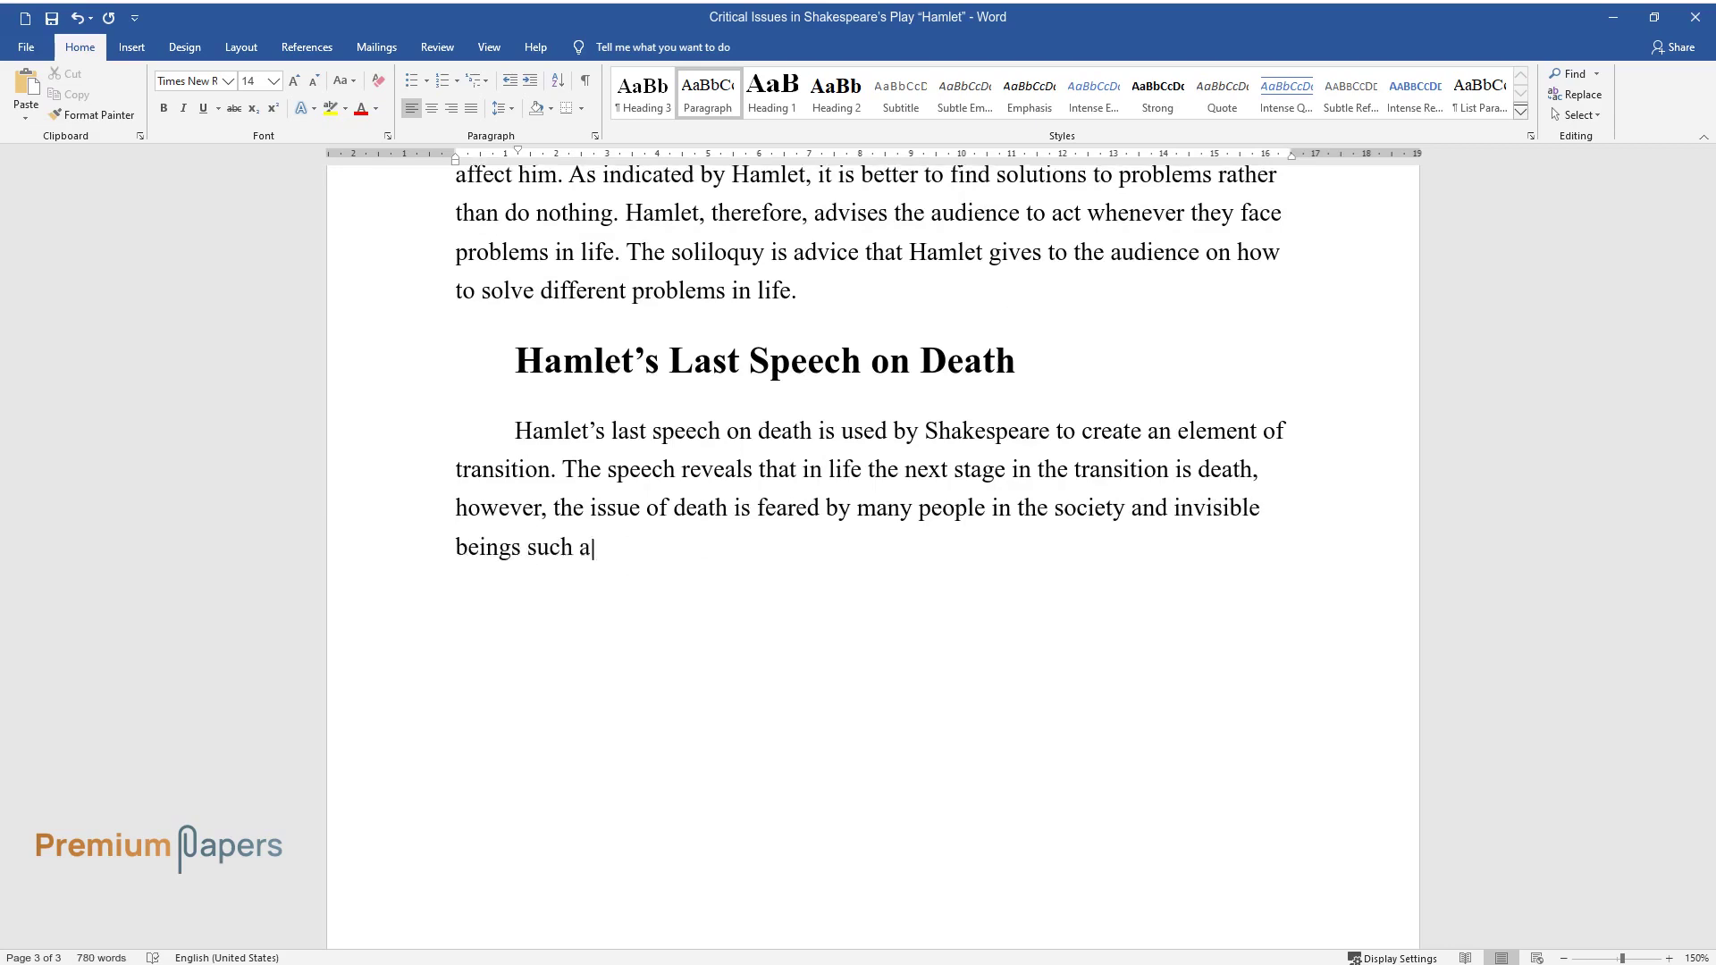
text(nd invisible beings such as ghosts tend to increase the intens)
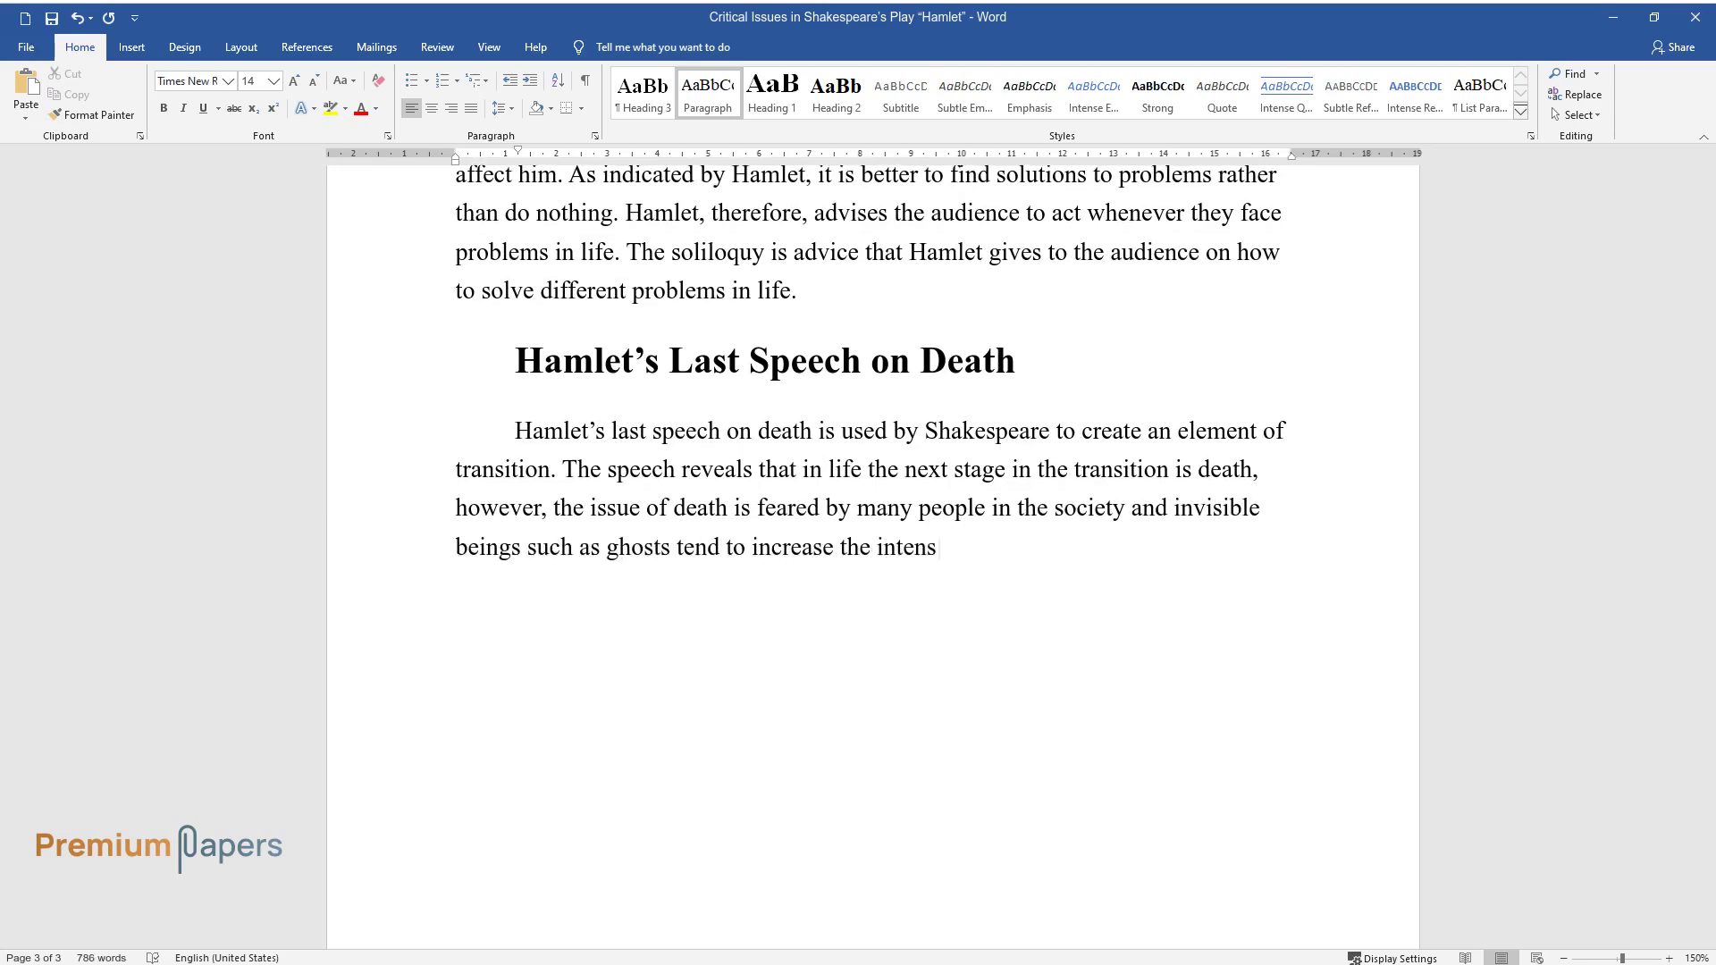
text(ity of fear.)
key(Return)
key(ctrl+alt+2)
Type the heading 'Understanding Life and Death' and begin its paragraph on Hamlet's statements to Horatio
text(Unde)
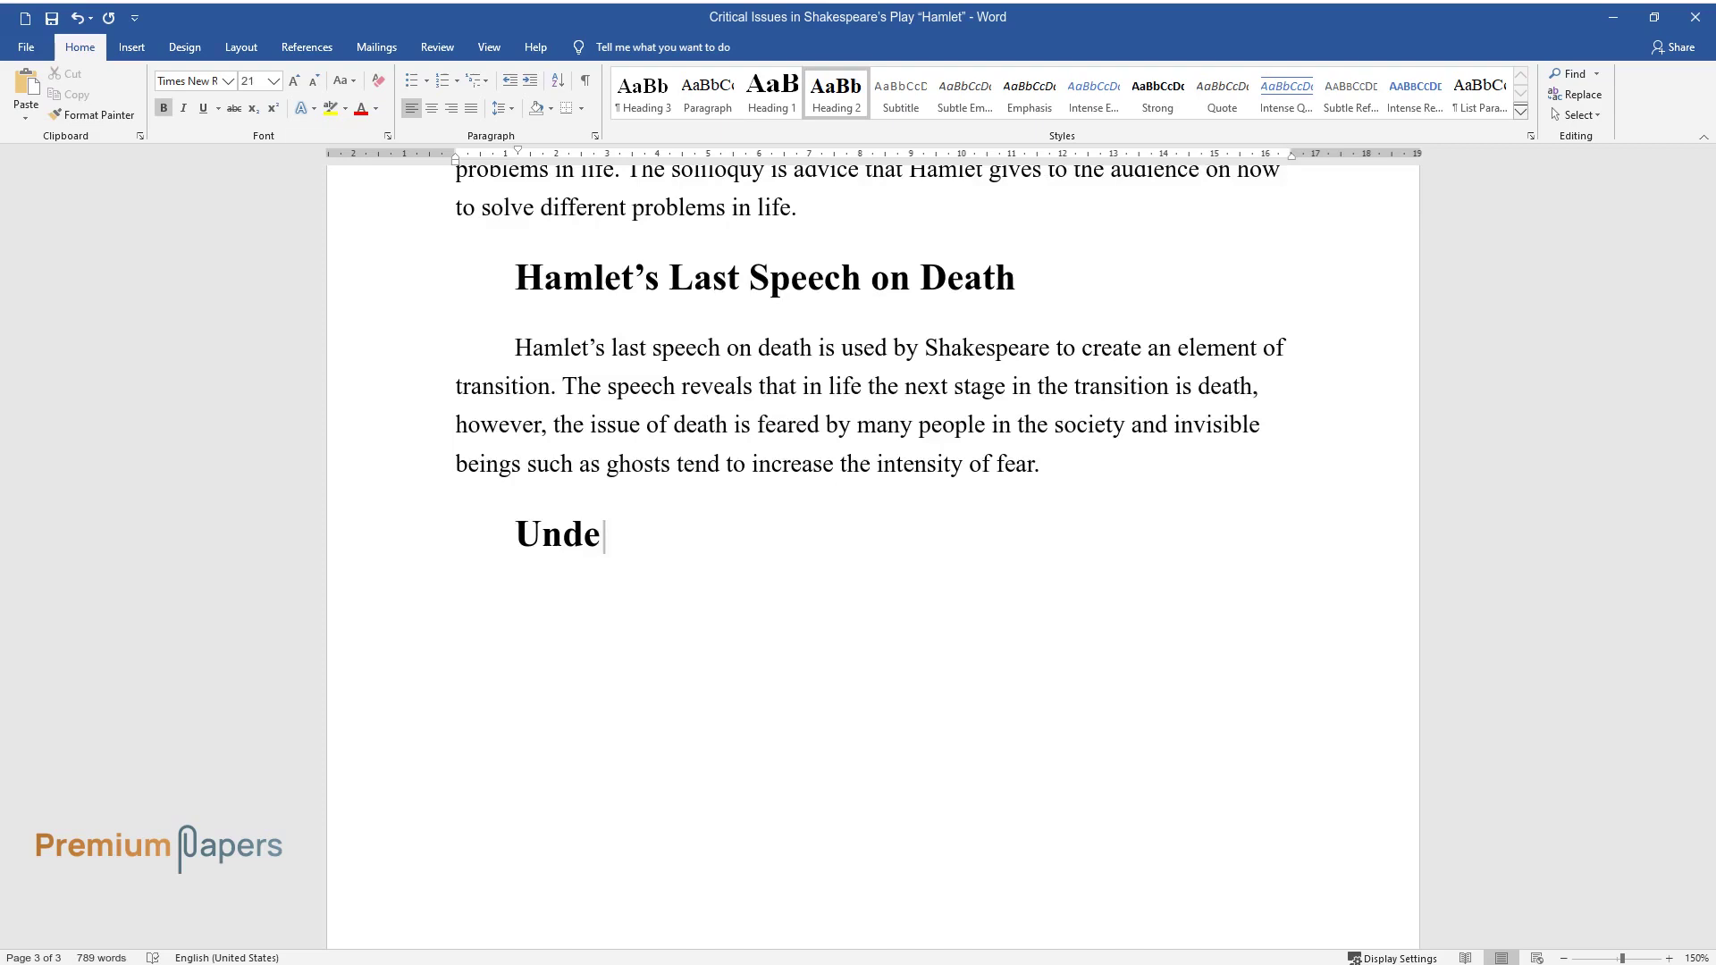
text(rstanding Life and Death)
key(Return)
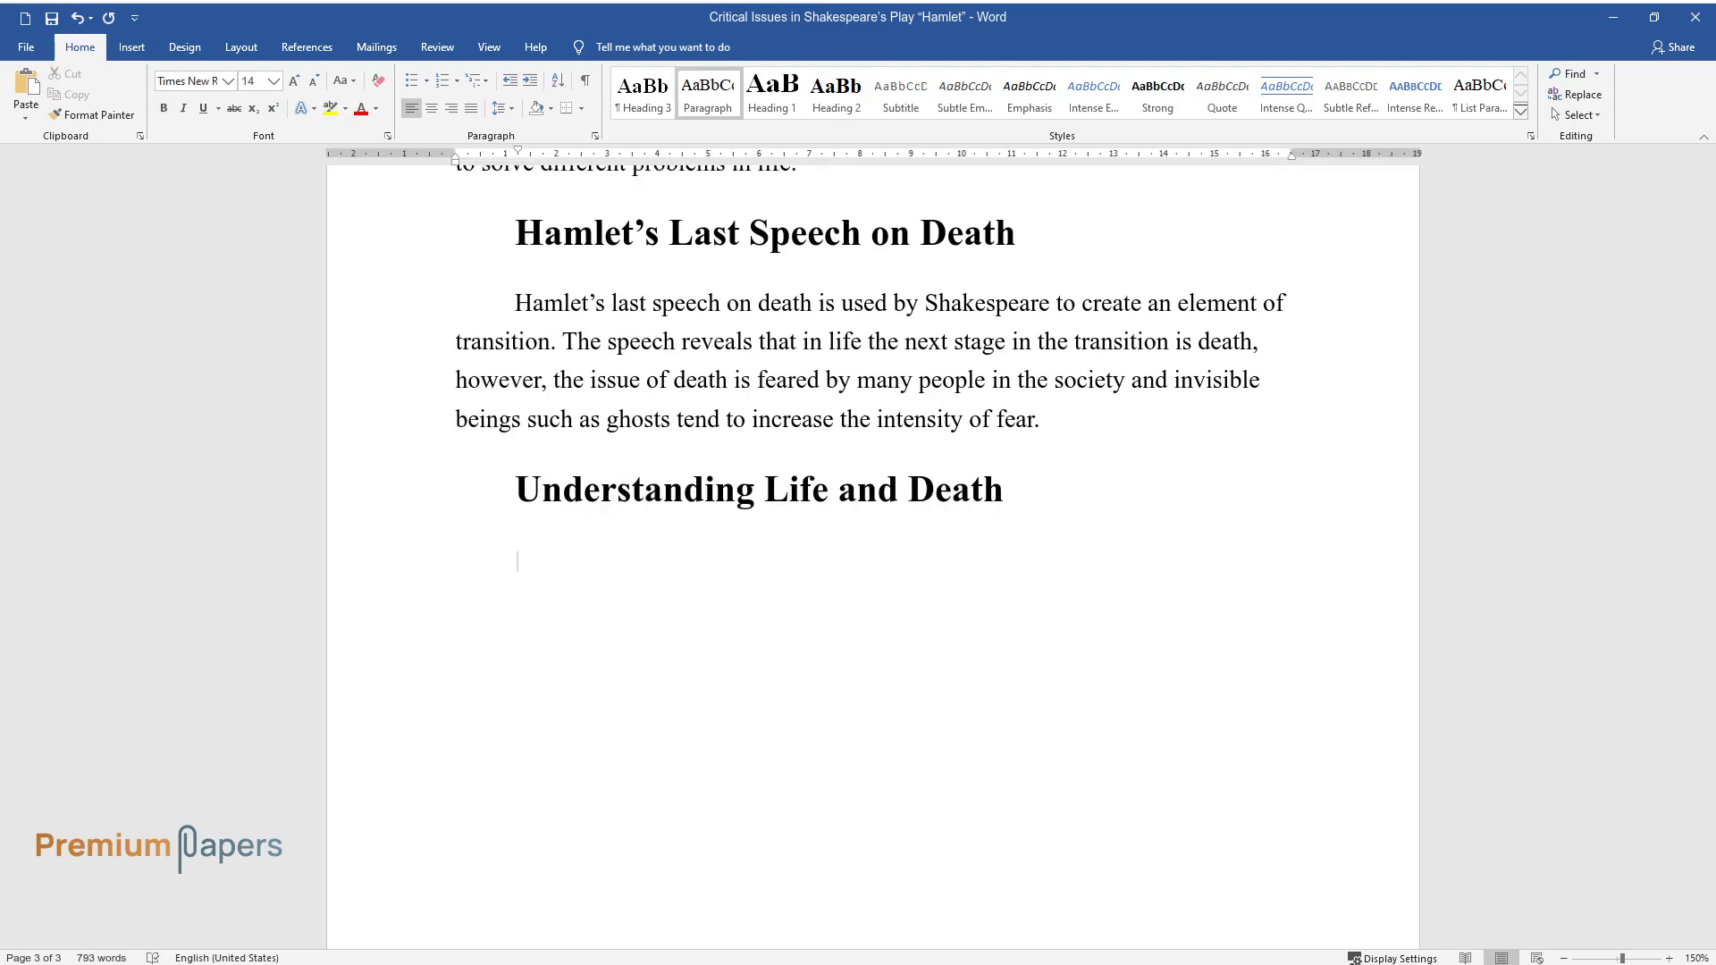
text(The statements made)
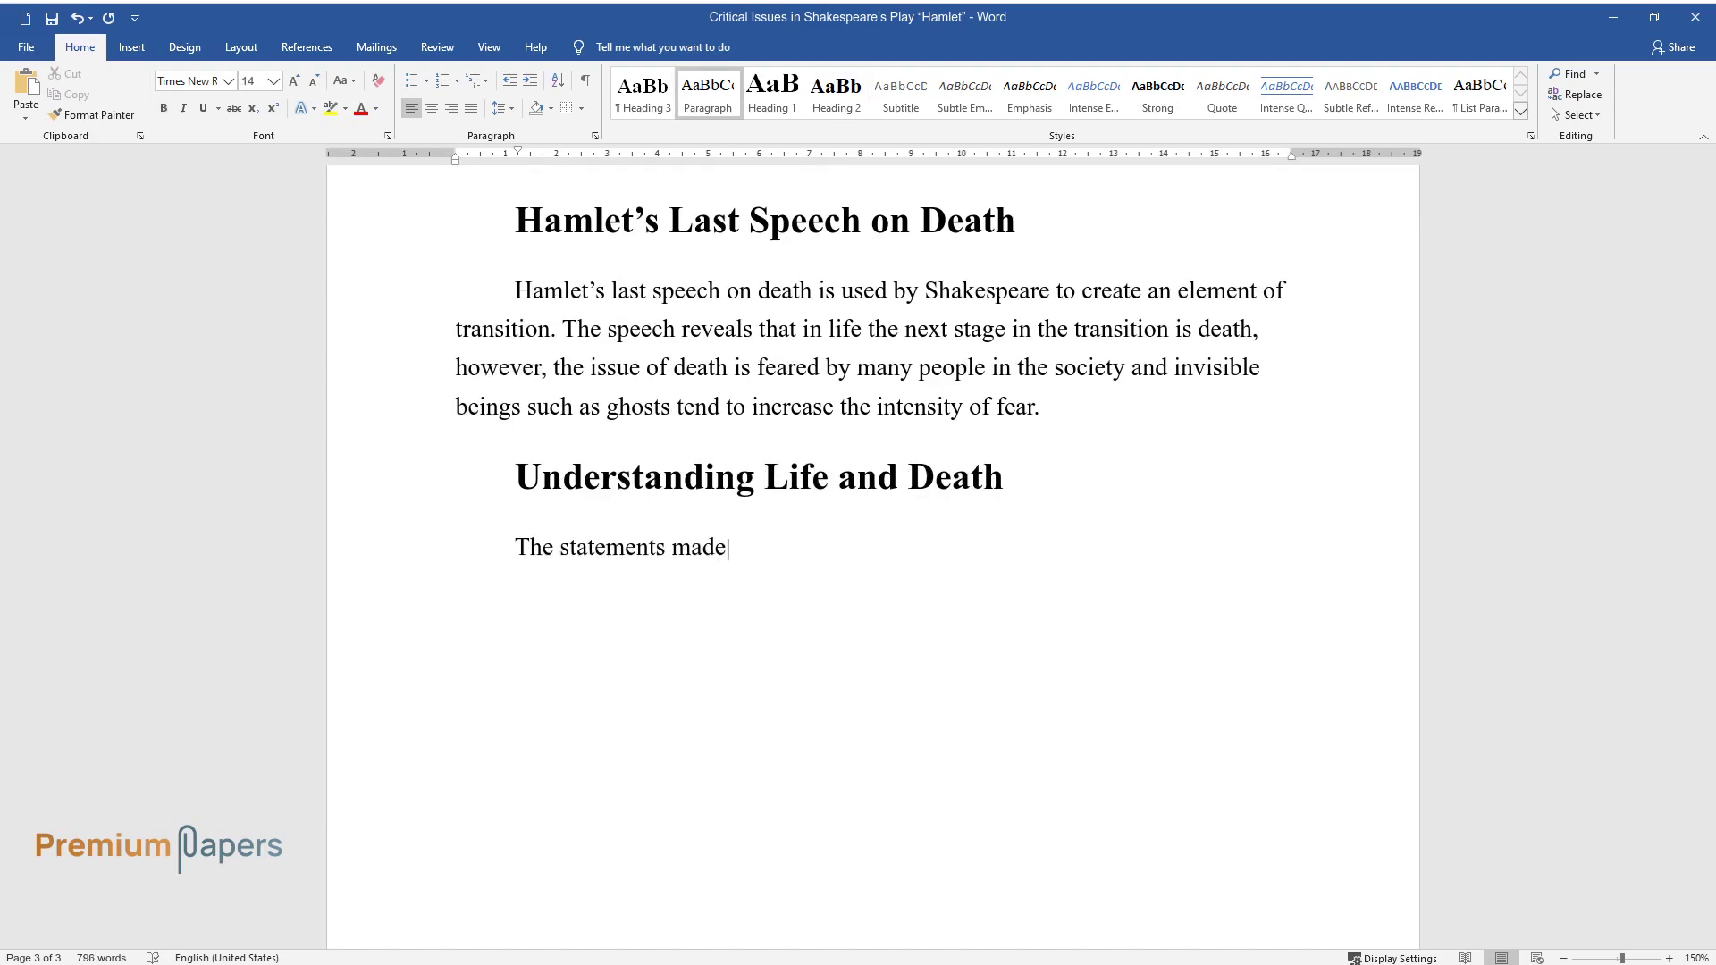
text( by Hamlet to Horatio reveal that )
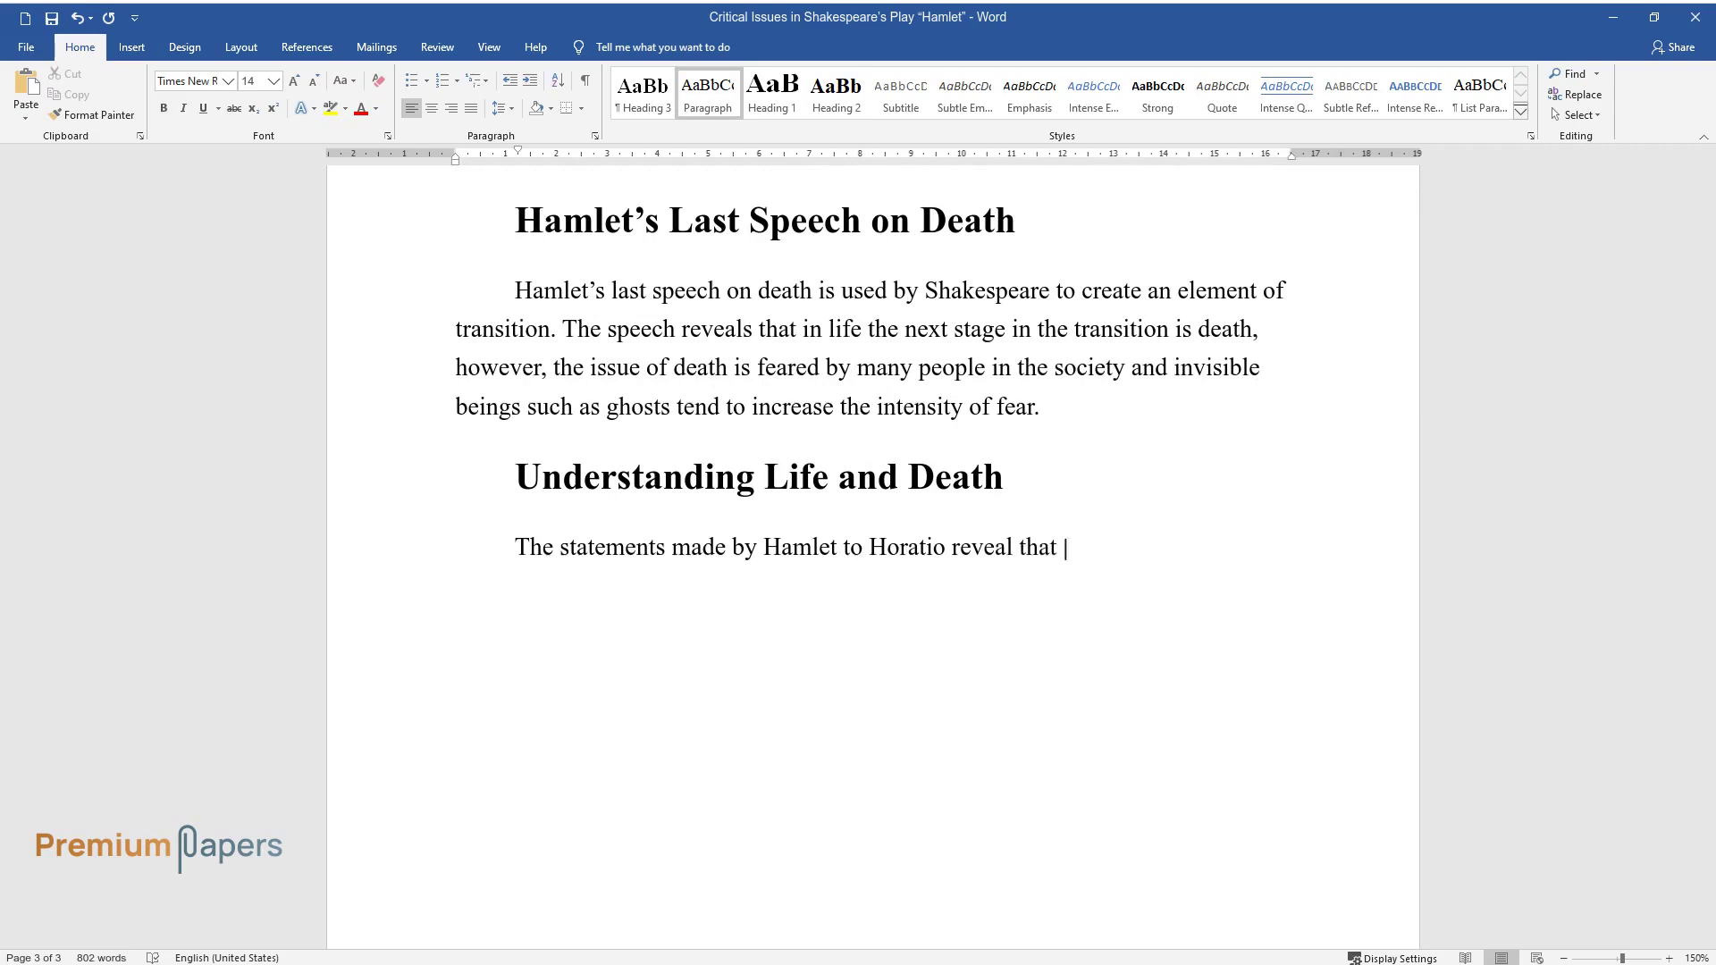
text(death is inevitable as every human )
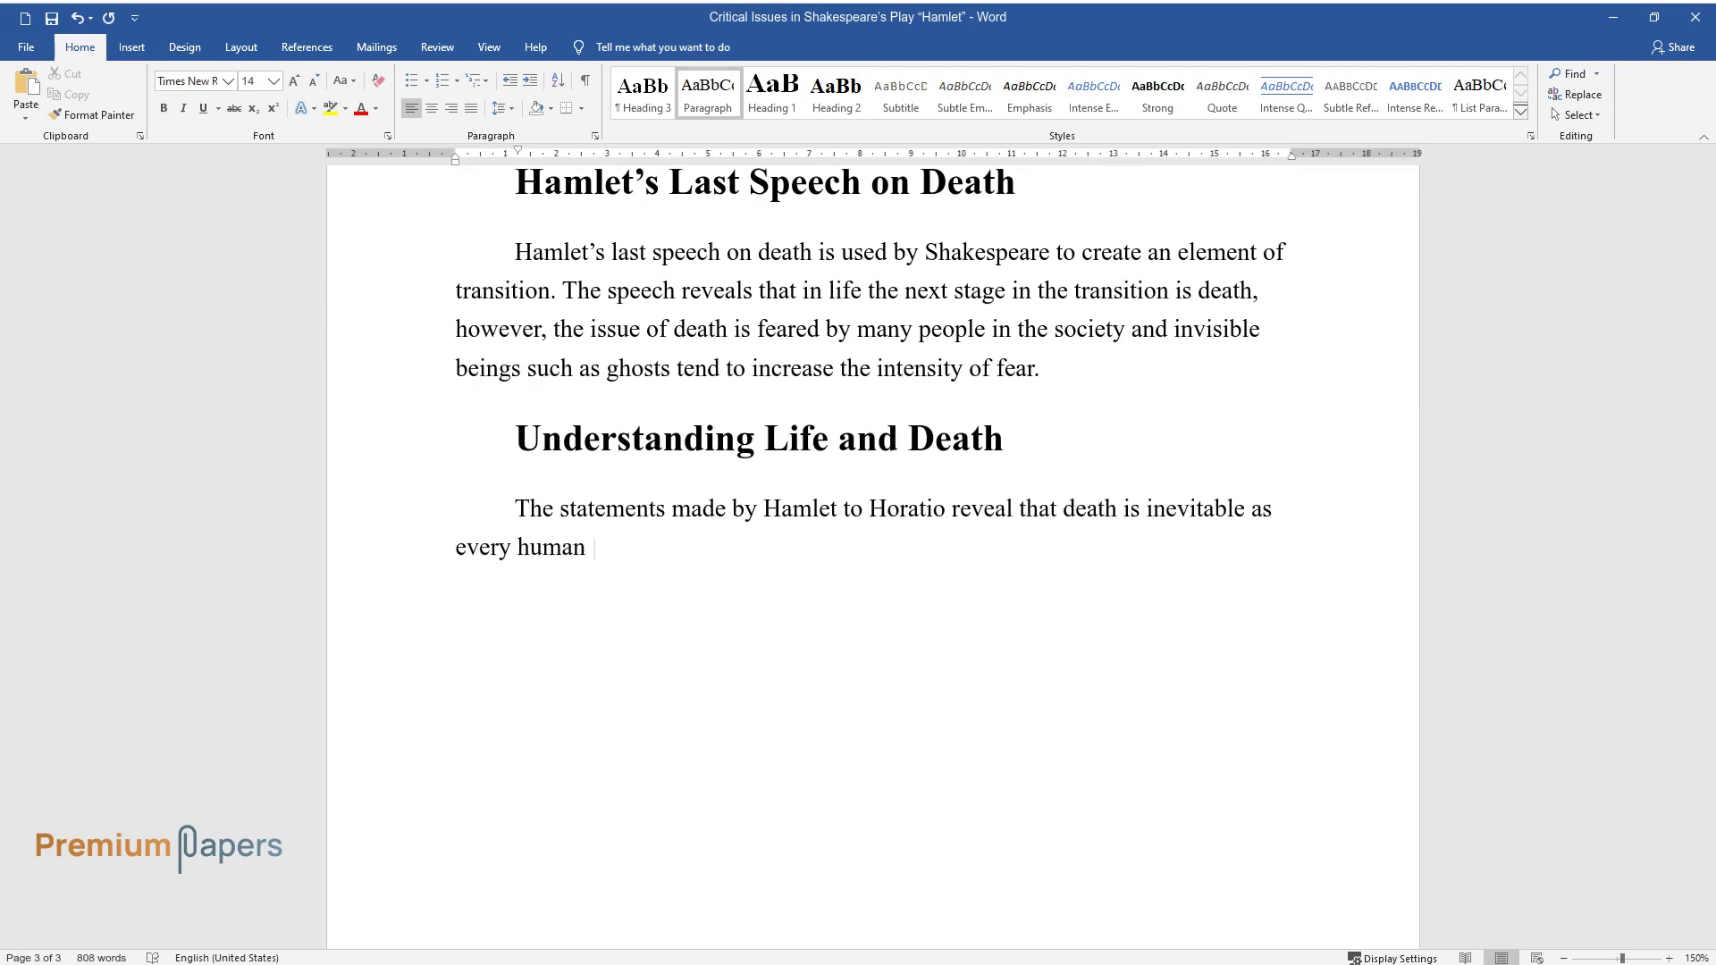
text(being will die regardless of socia)
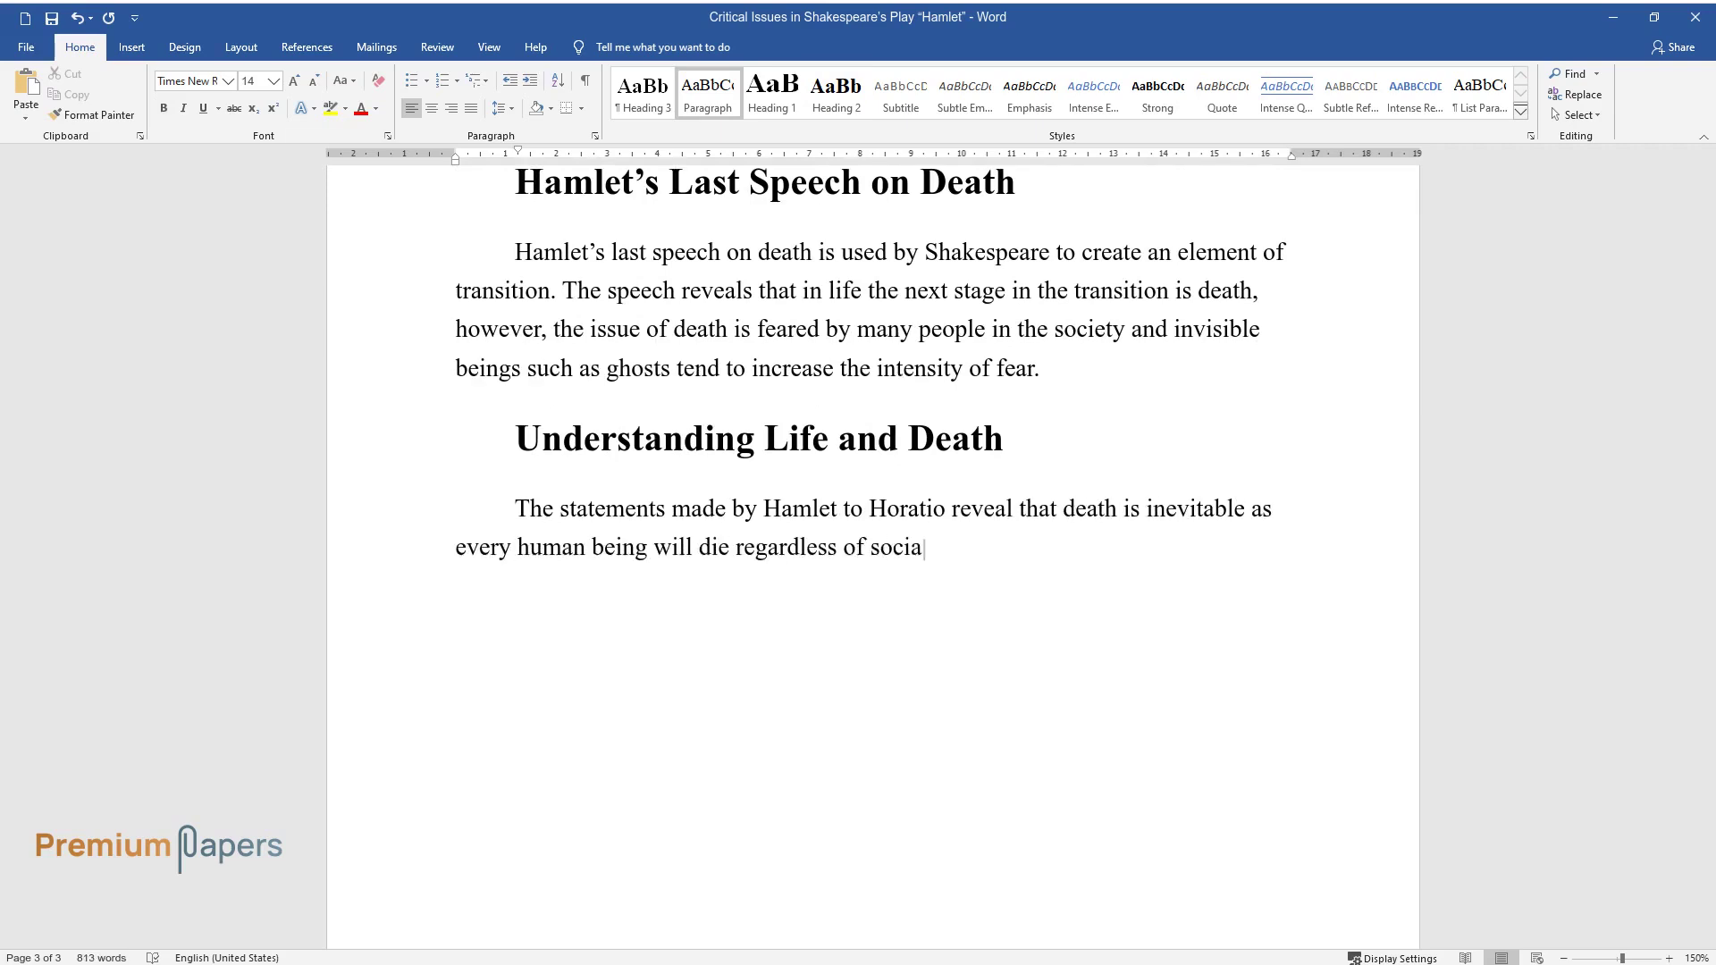
text(l status in society. Hamlet also in)
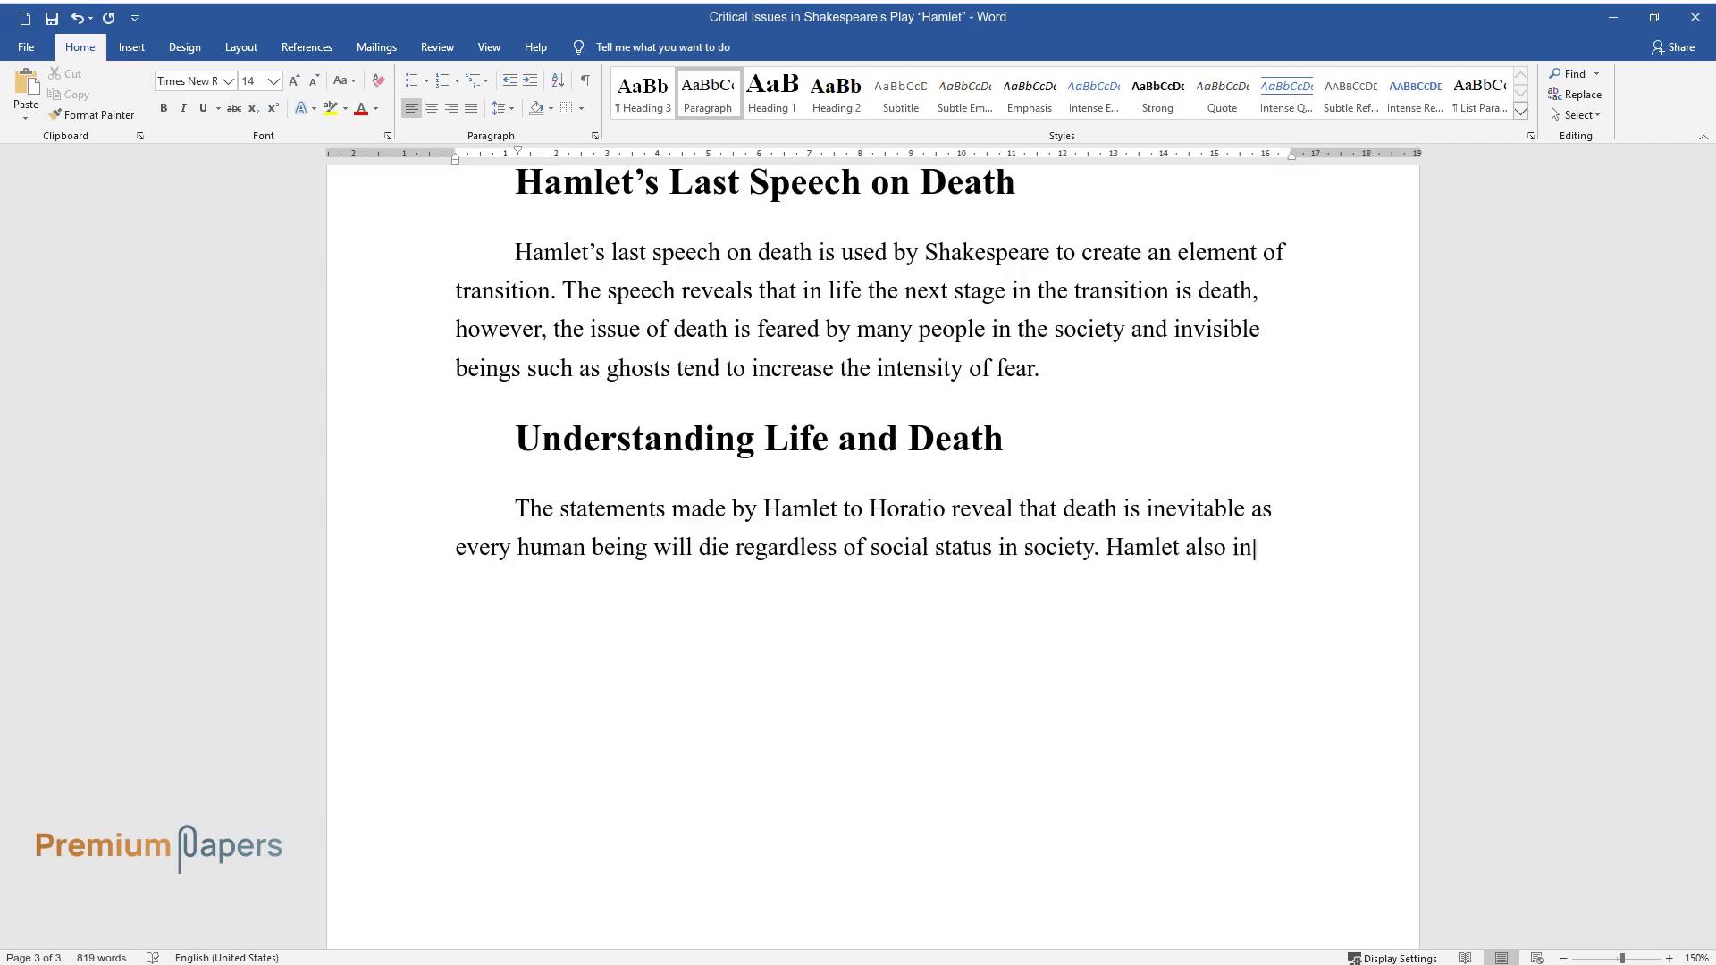
text(dicates that everything that claim)
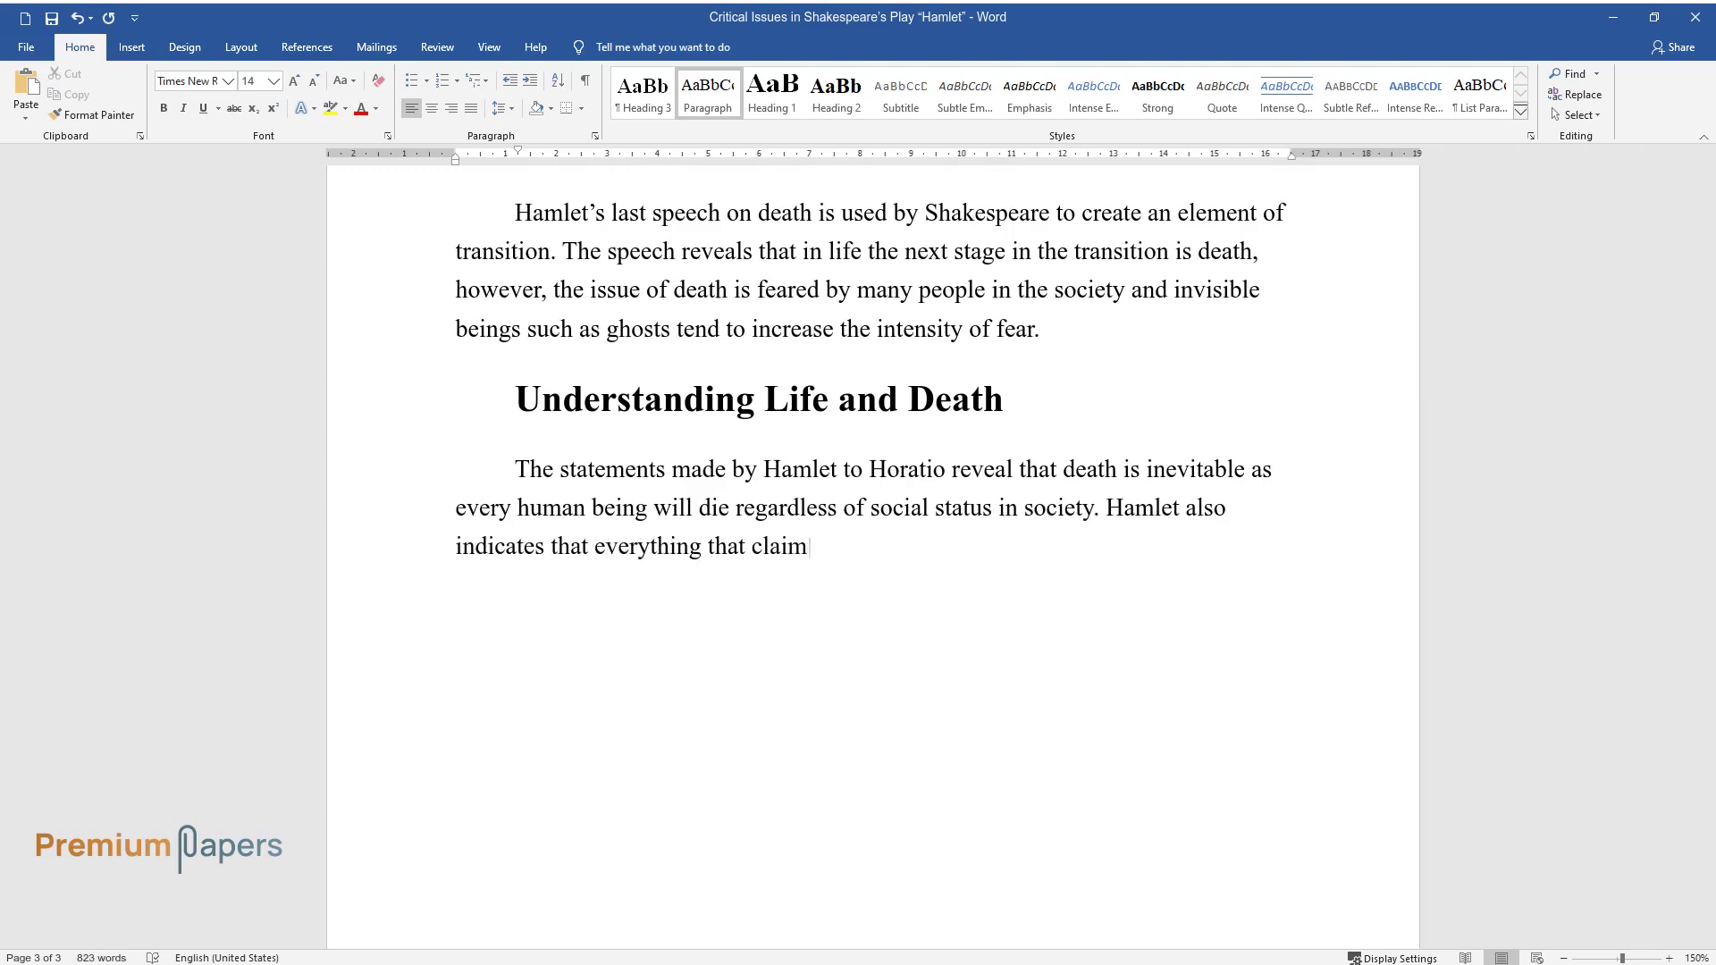
text(s its beginning from life must end )
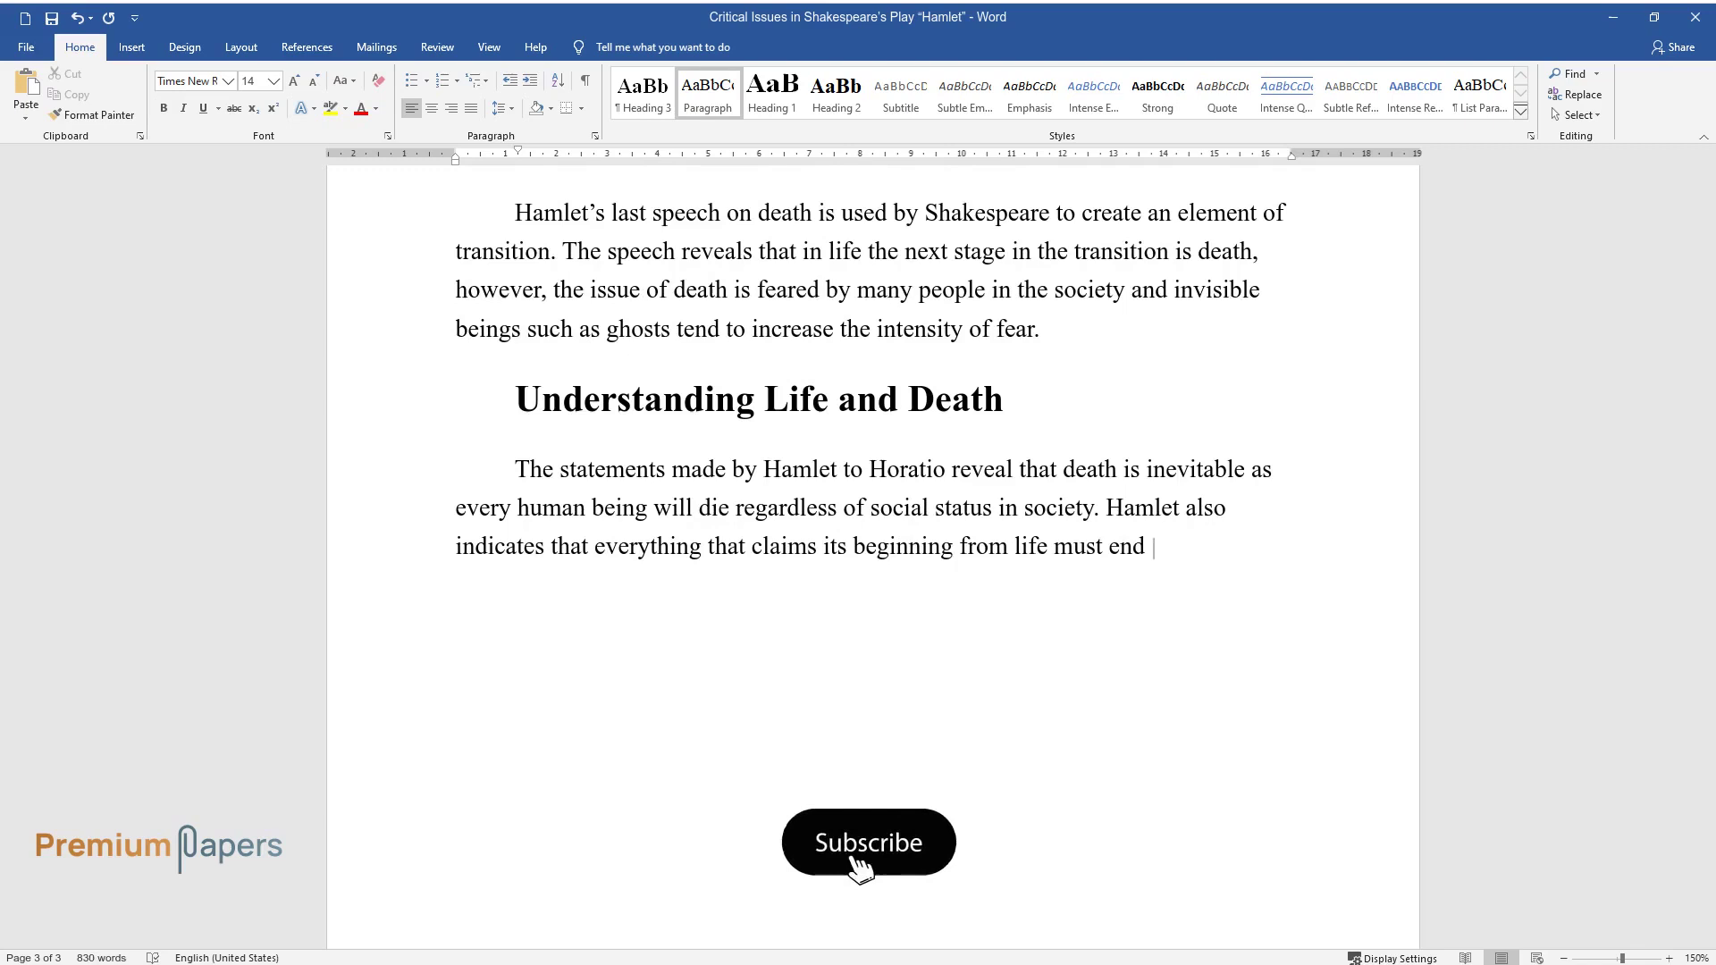
text(through death. At this juncture, H)
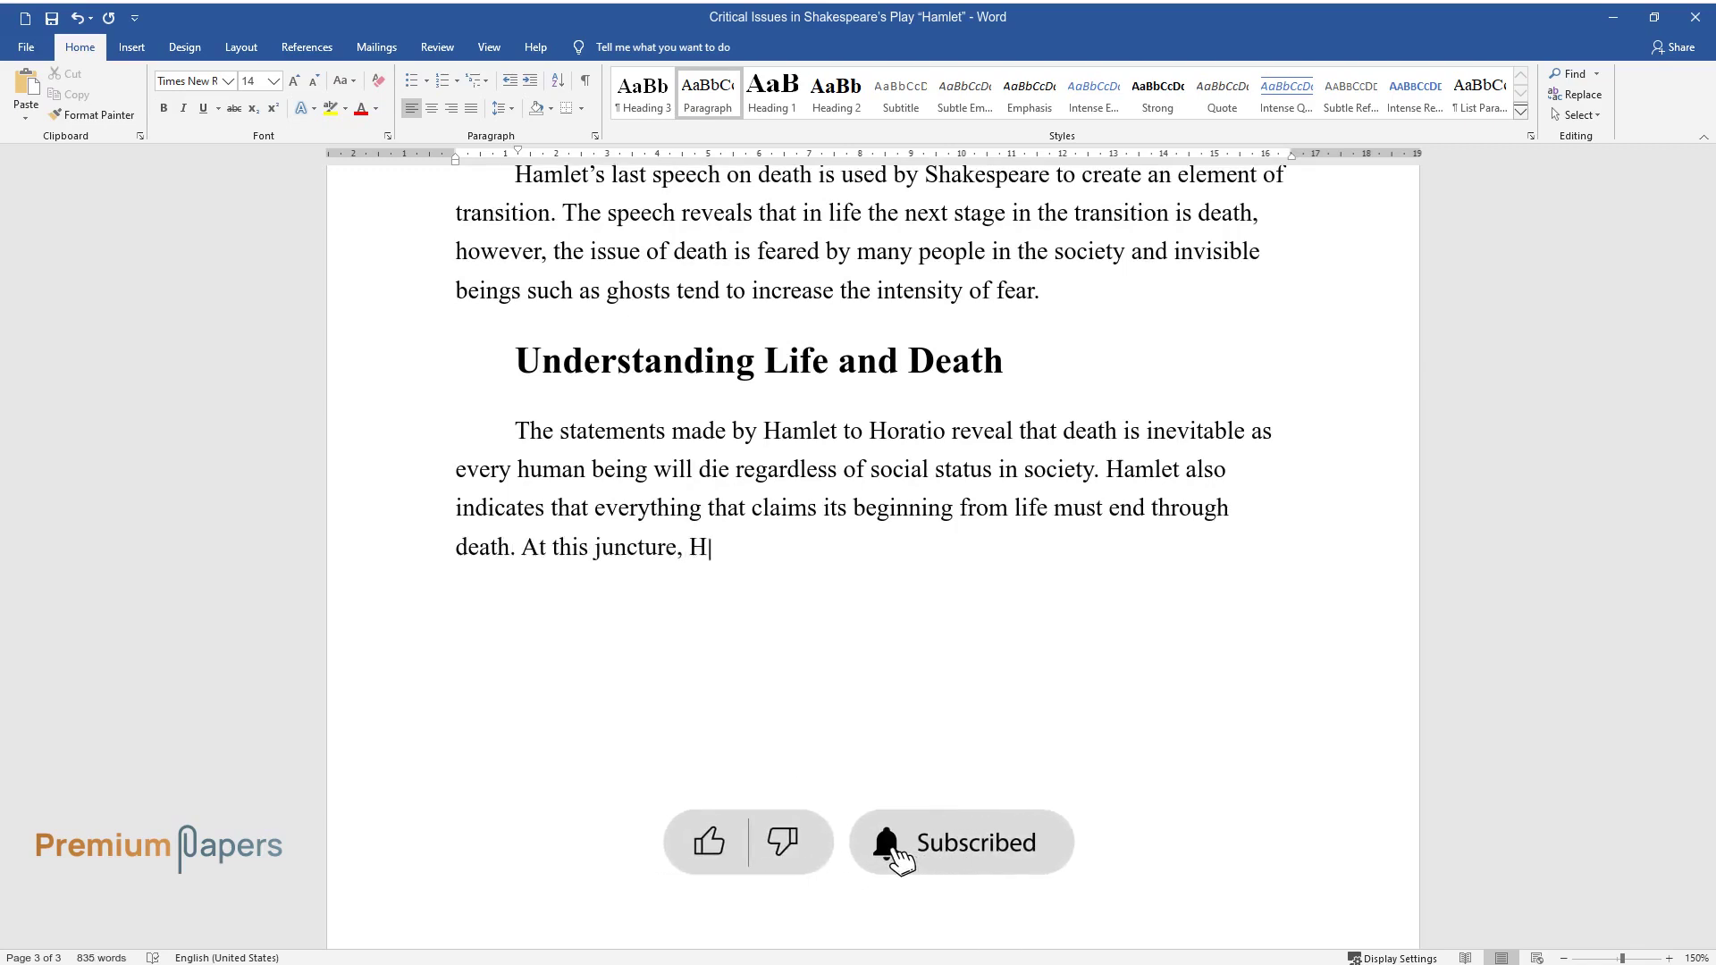
text(amlet also prepares himself for his)
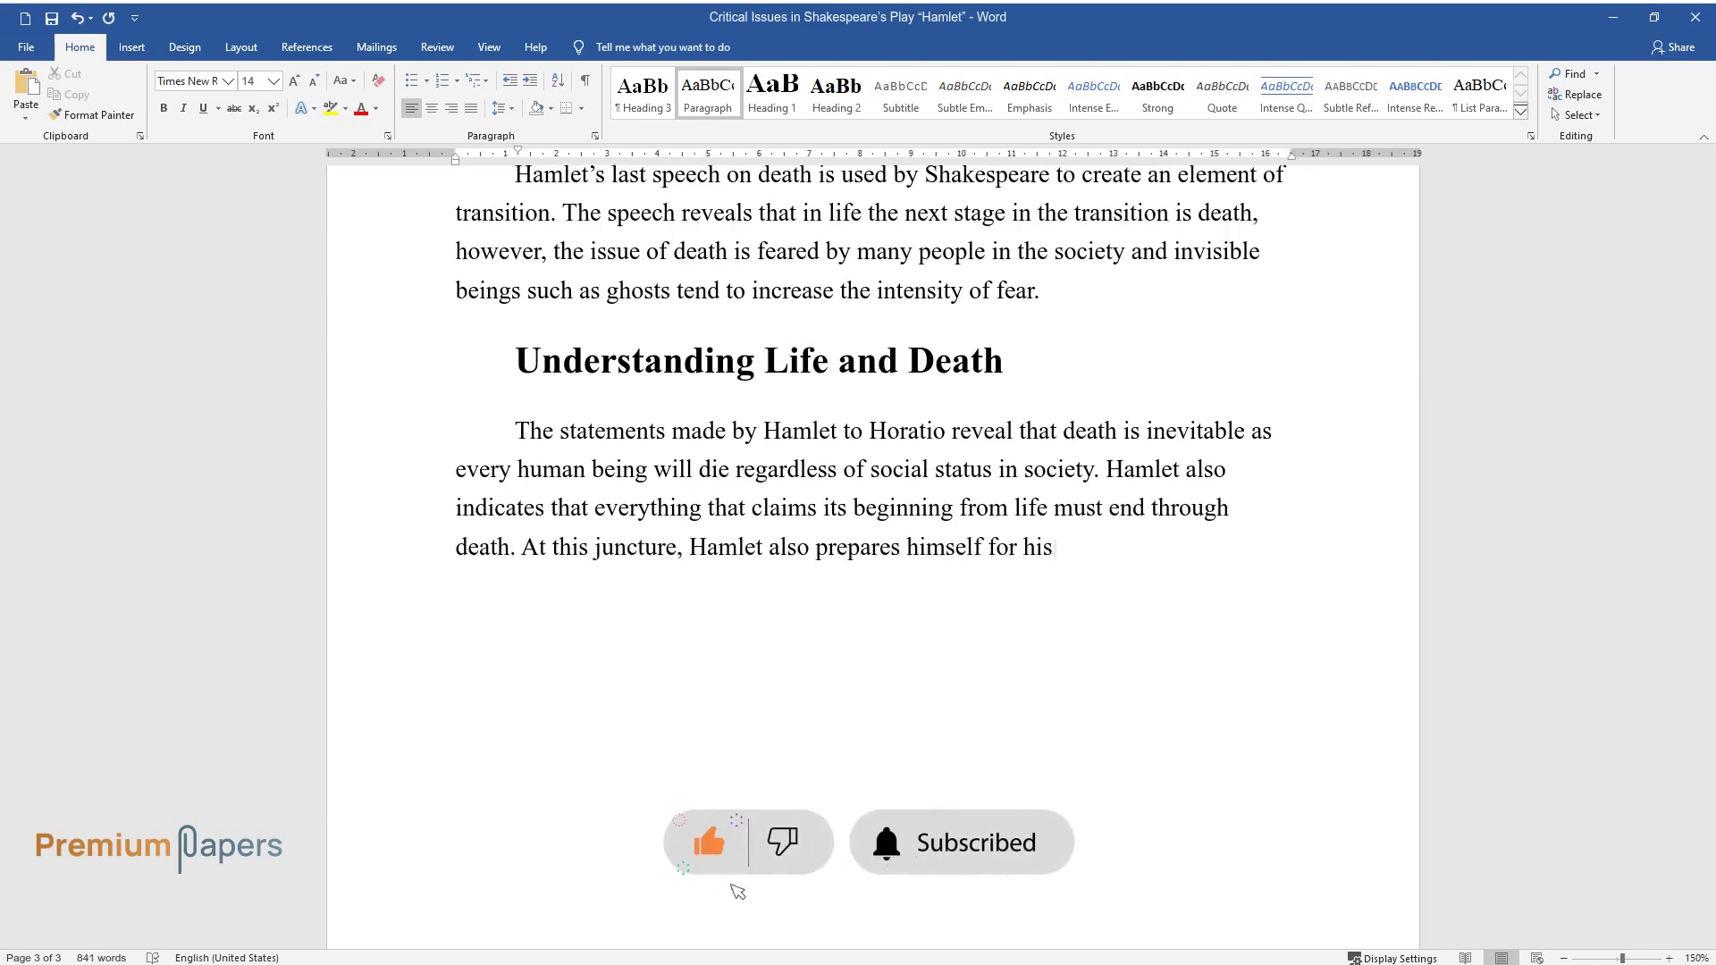
text( death as he plans the duel between him and)
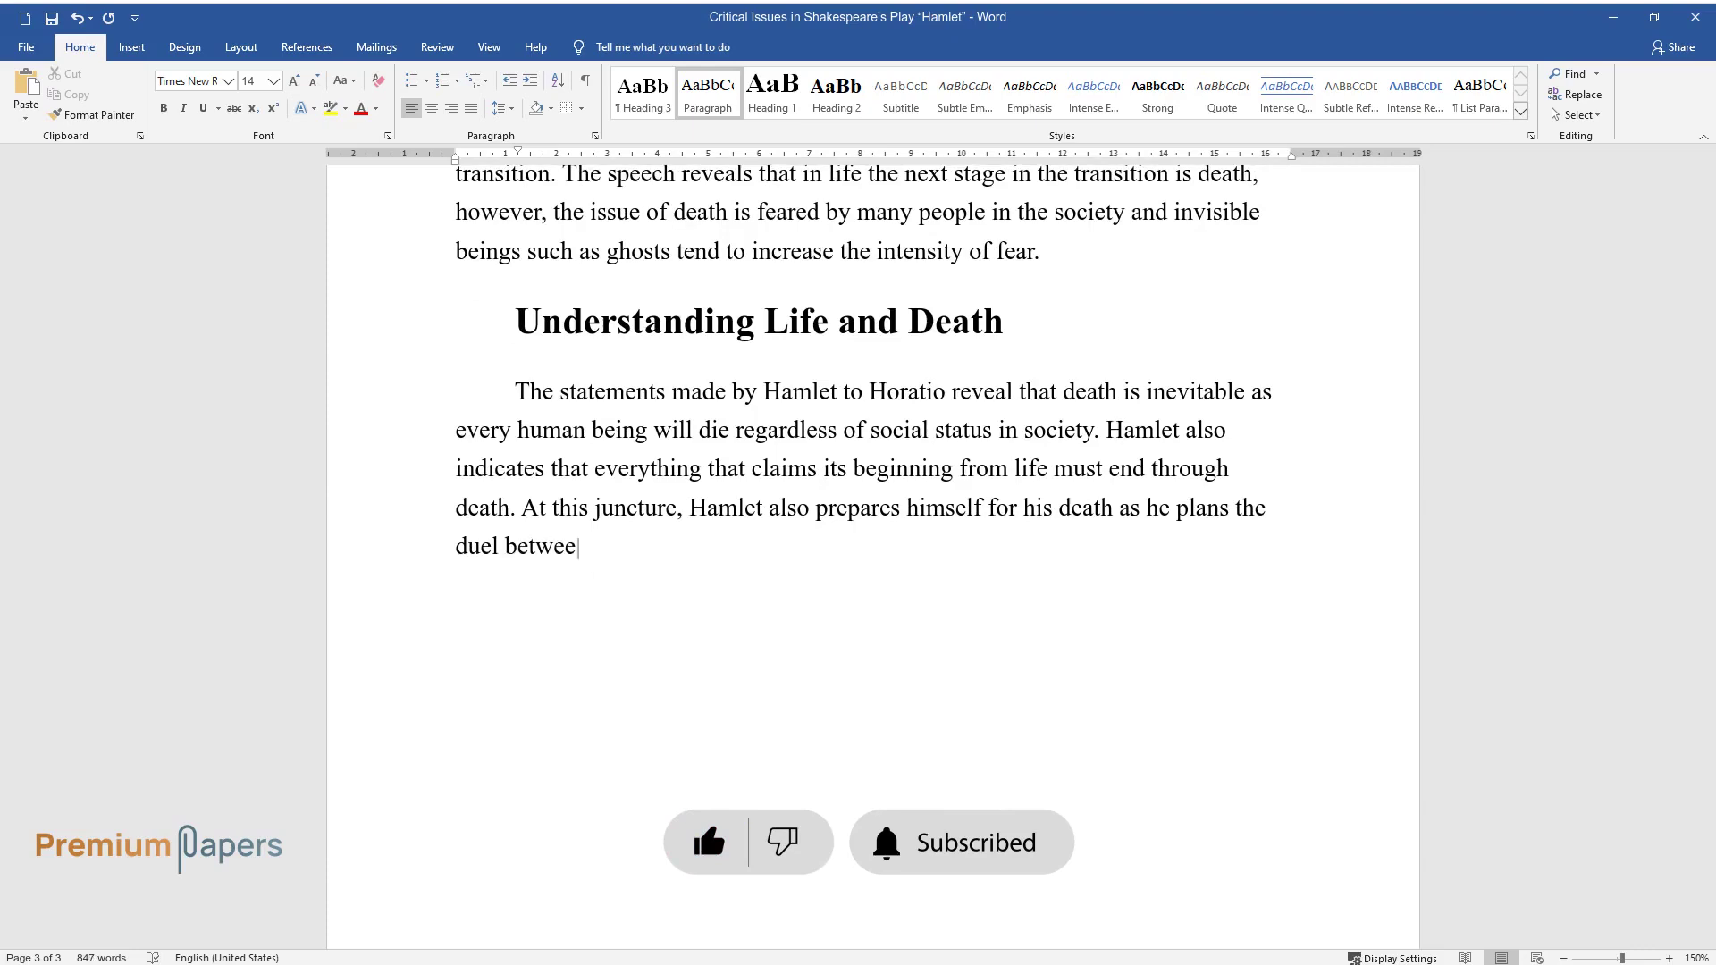